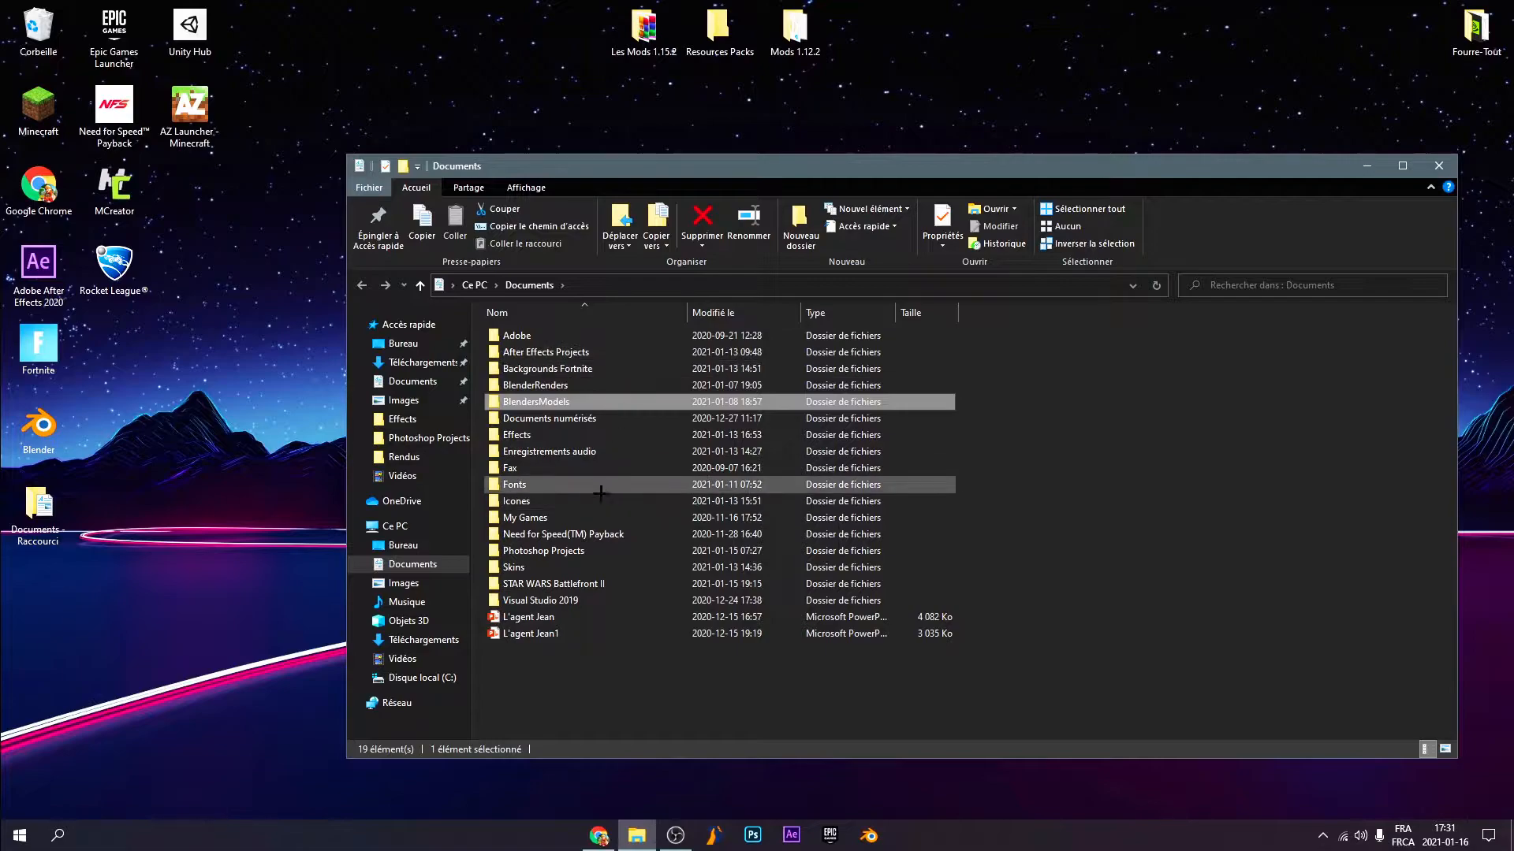
View the finished Logo image in the Rendus folder of Photoshop Projects and close the image and folder windows
{"action": "double_click", "coordinate": [609, 550]}
{"action": "double_click", "coordinate": [552, 335]}
{"action": "double_click", "coordinate": [591, 359]}
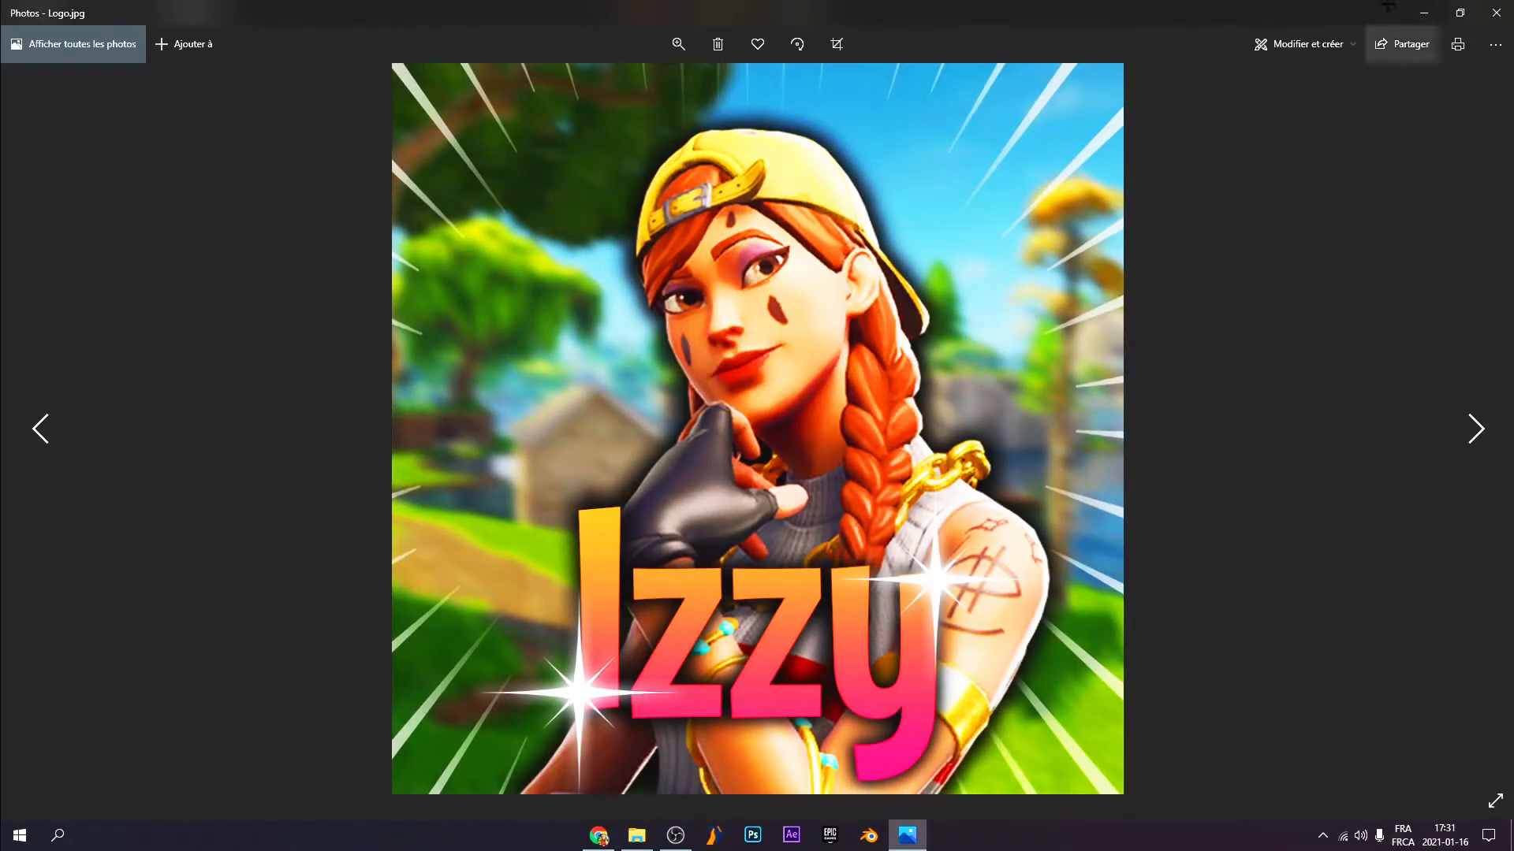
{"action": "left_click", "coordinate": [1495, 11]}
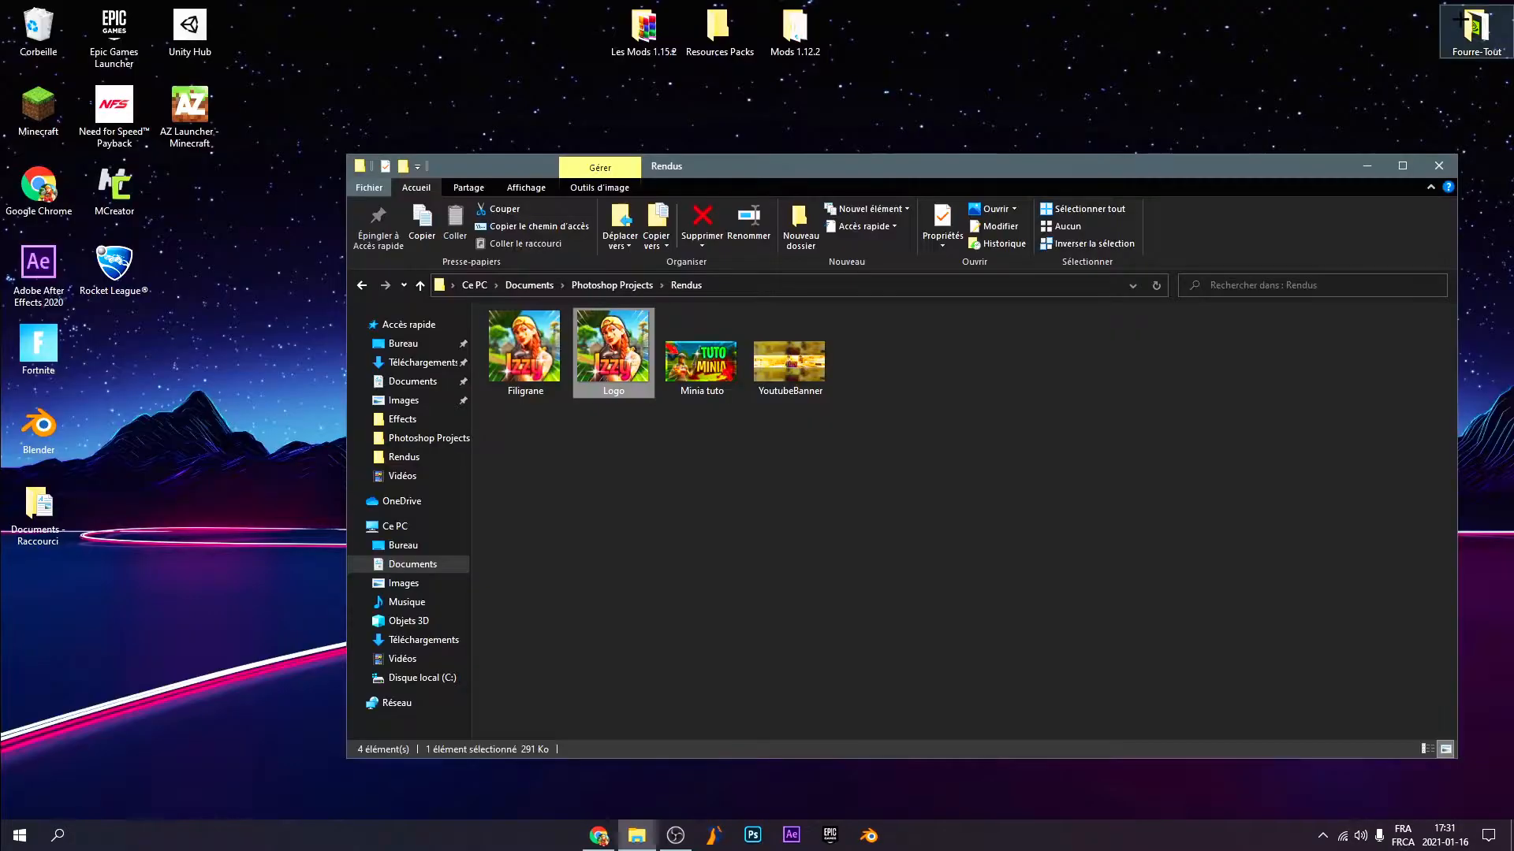
{"action": "left_click", "coordinate": [1439, 166]}
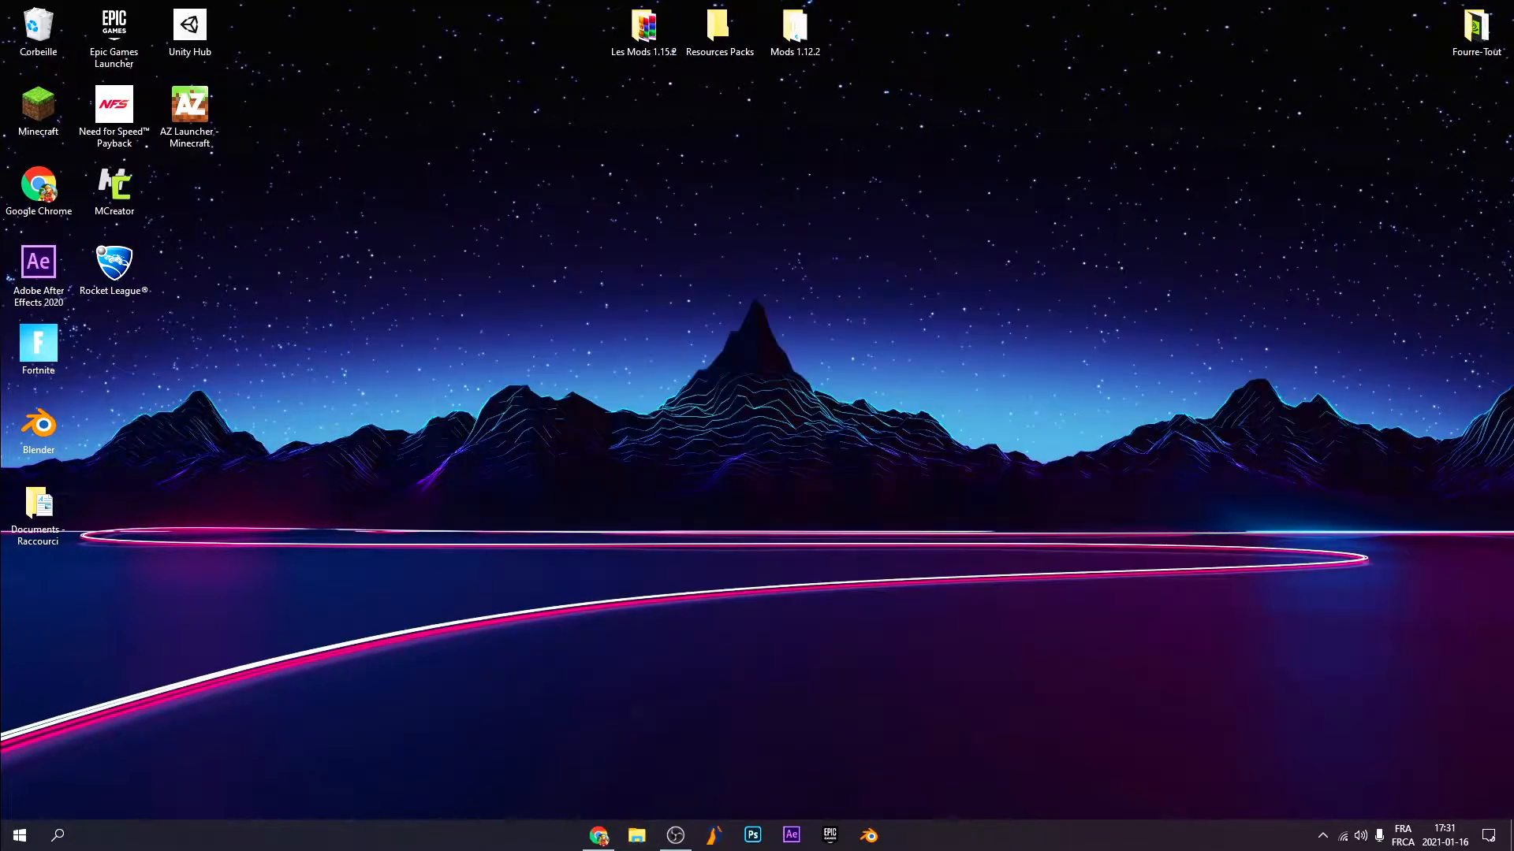
Create a new Photoshop document of 1000 x 1000 px at 72 pixels/centimetre, RGB 8 bit, with a transparent background
{"action": "left_click", "coordinate": [753, 835]}
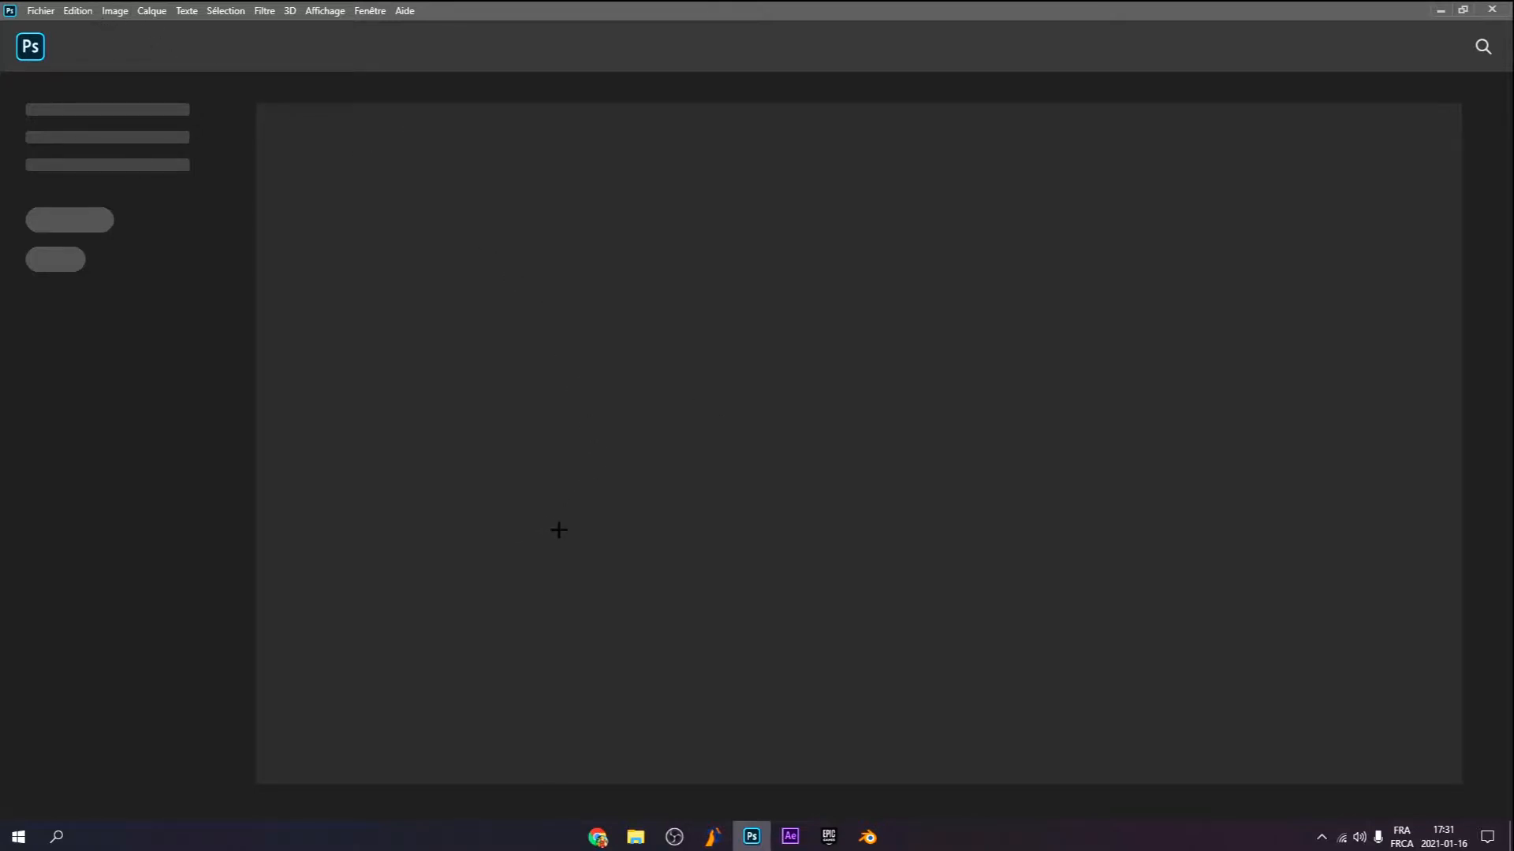
{"action": "key", "text": "ctrl+n"}
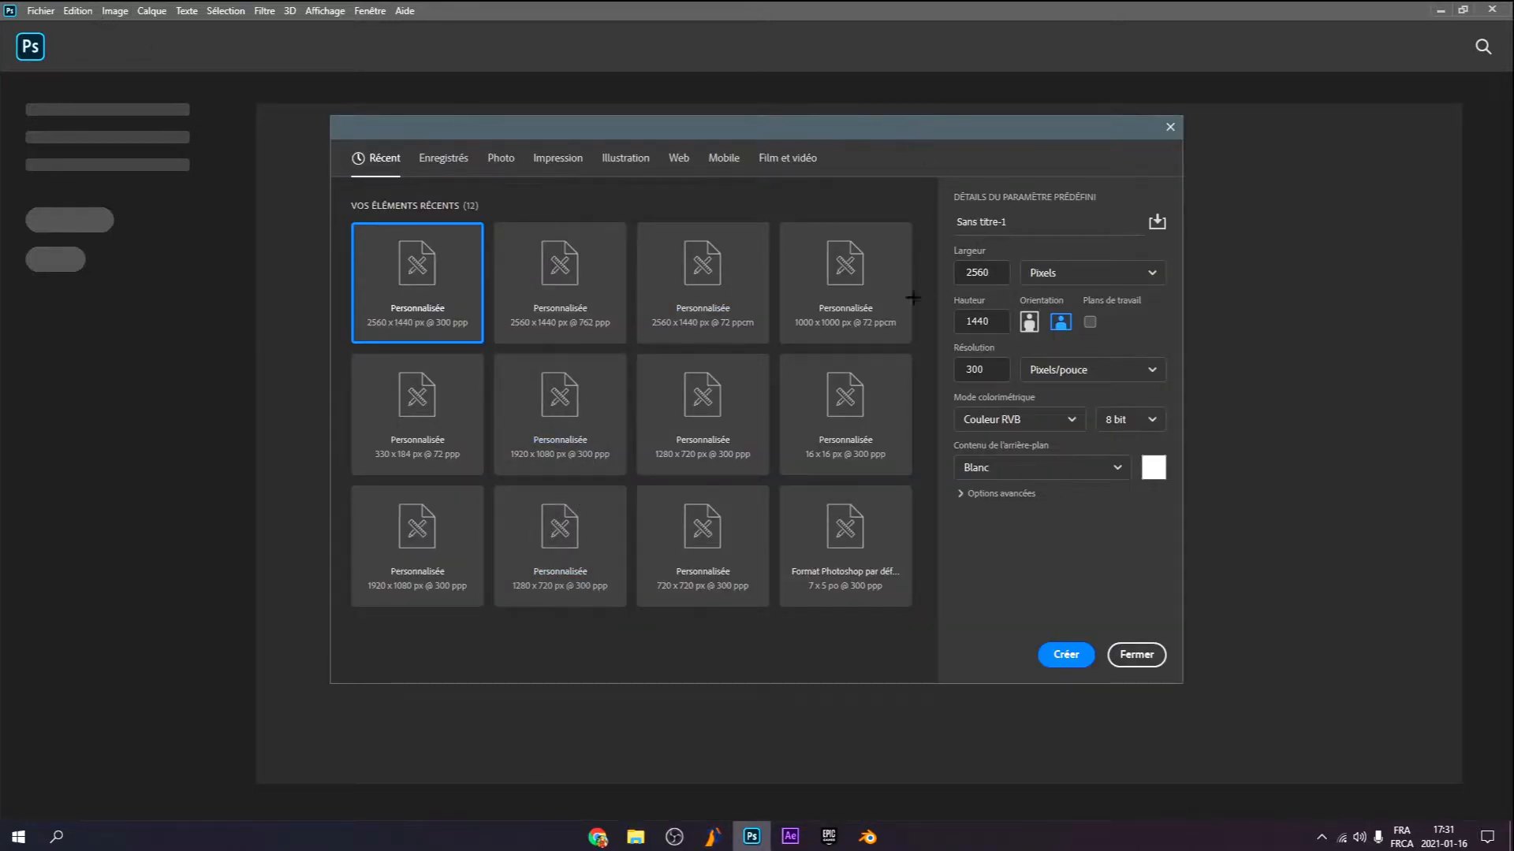
{"action": "left_click", "coordinate": [861, 264]}
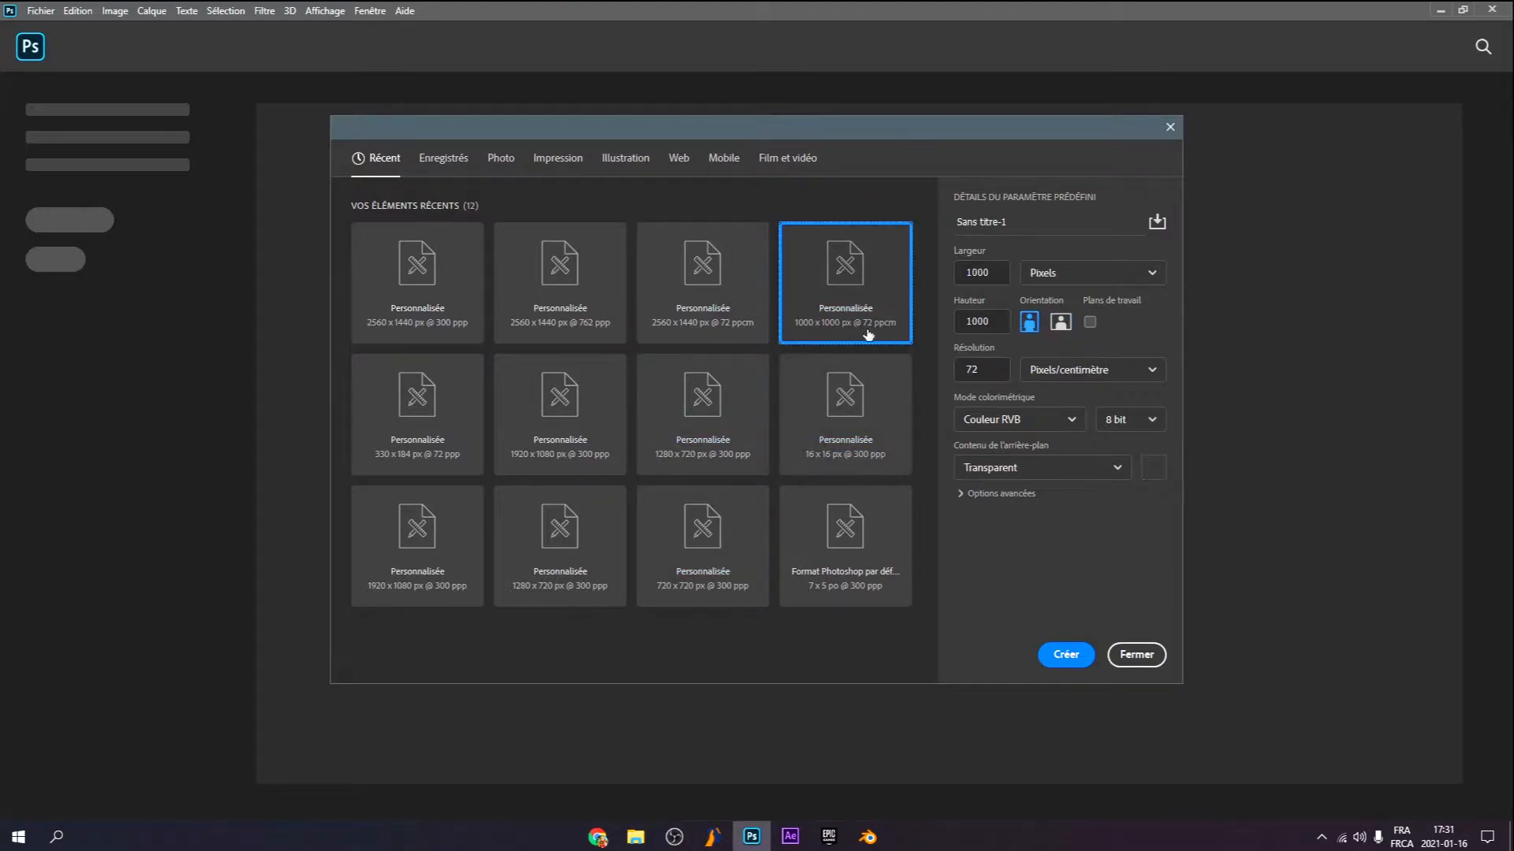
{"action": "left_click_drag", "start_coordinate": [985, 369], "coordinate": [906, 368]}
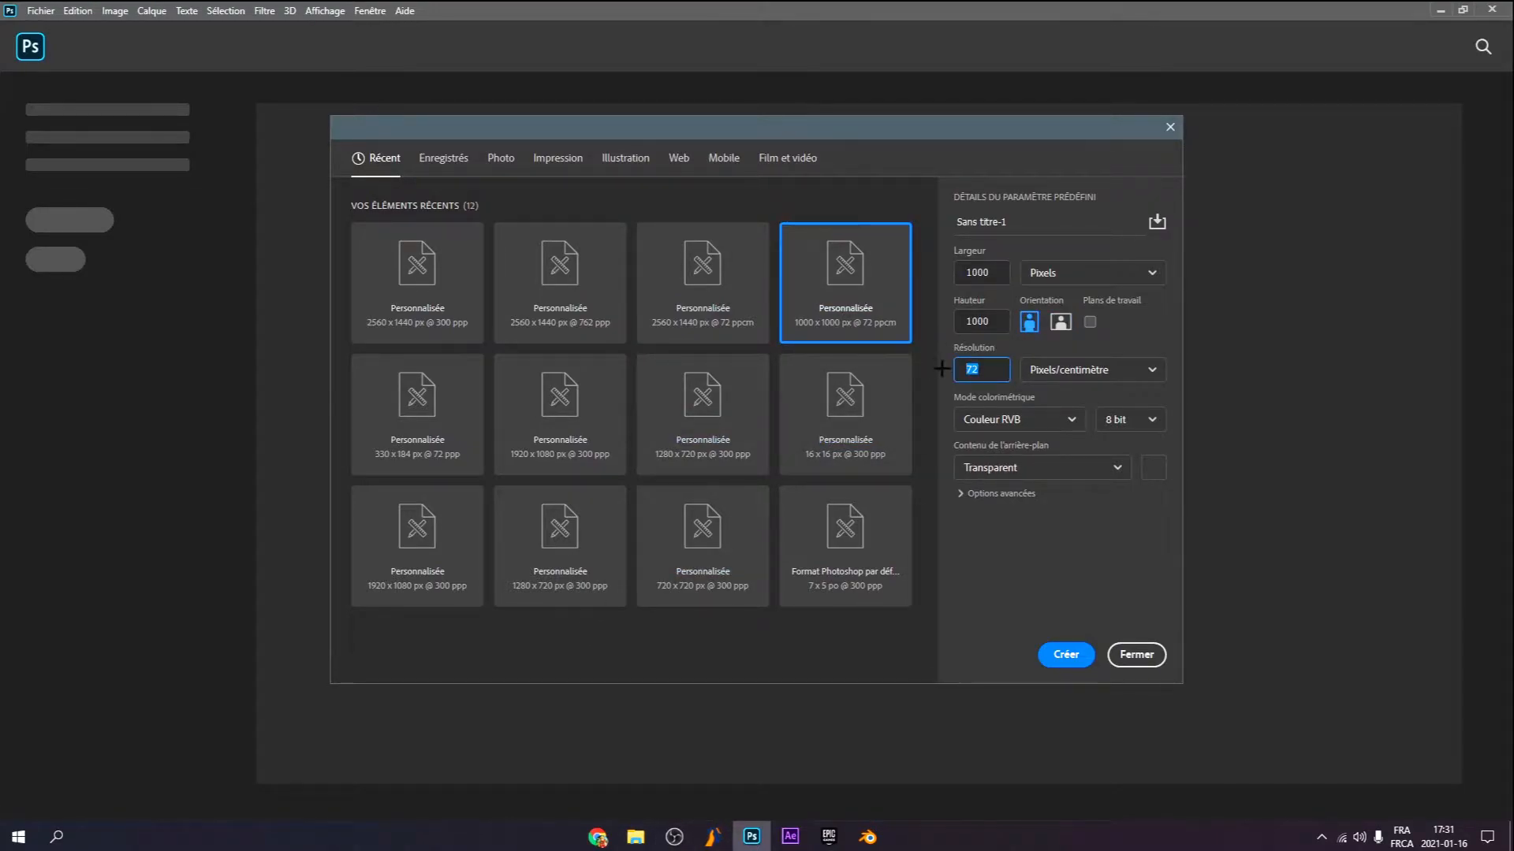
{"action": "left_click", "coordinate": [1068, 371]}
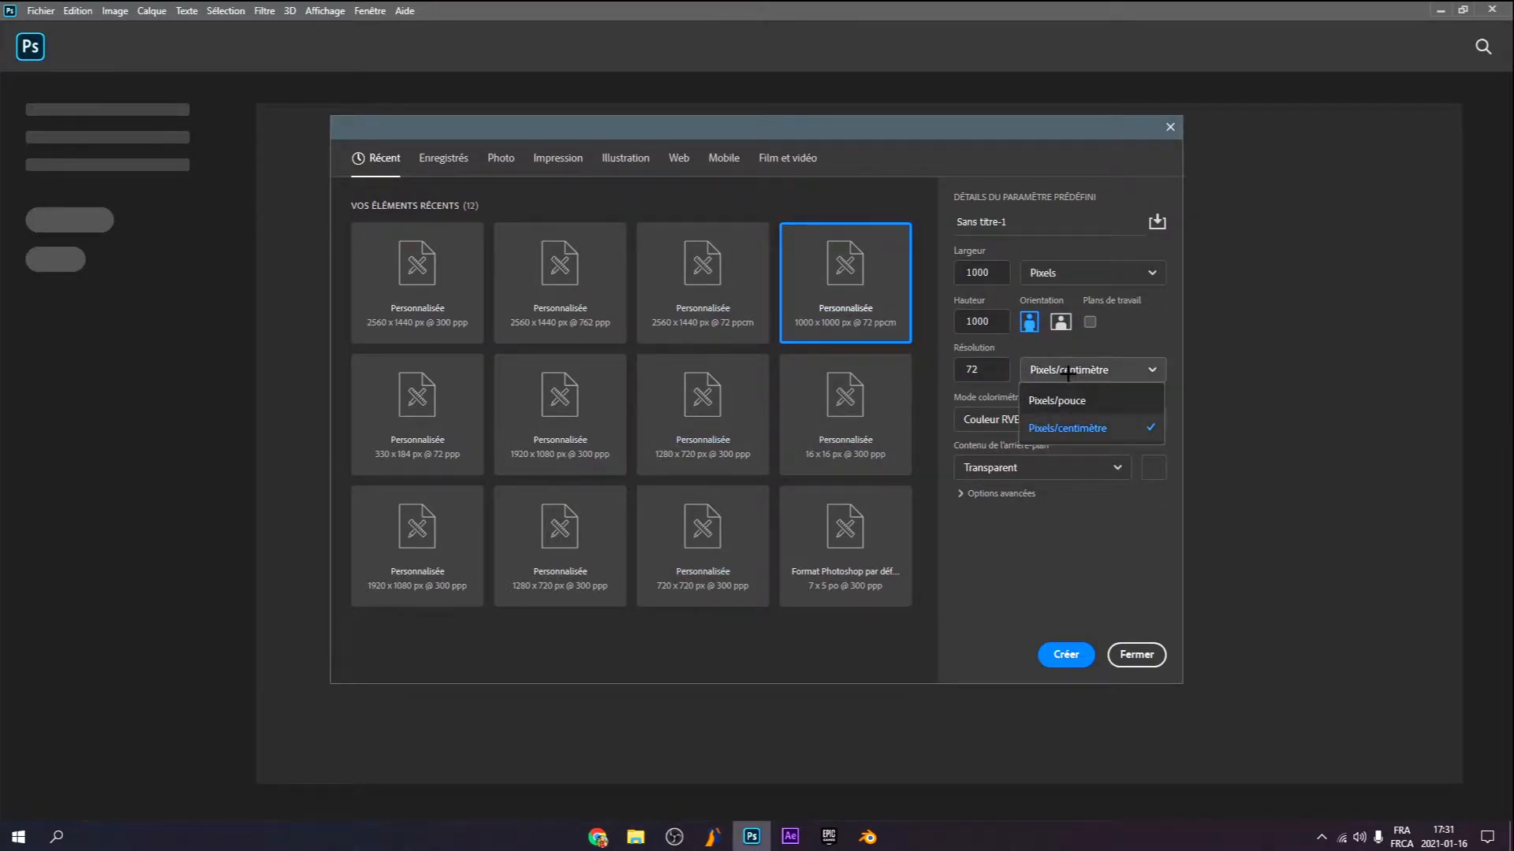
{"action": "left_click", "coordinate": [1092, 438]}
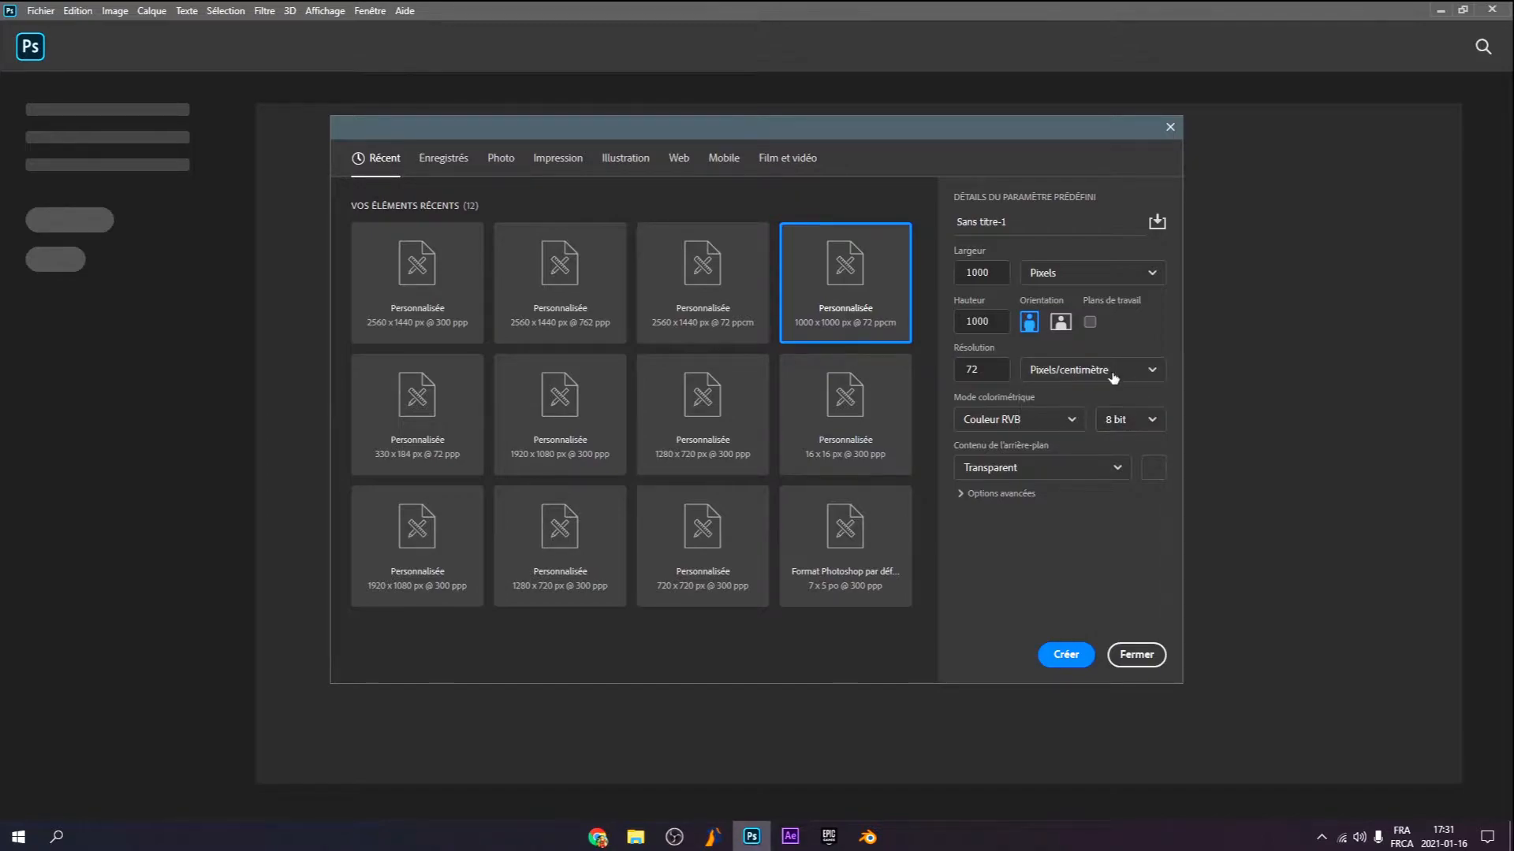
{"action": "left_click", "coordinate": [1066, 655]}
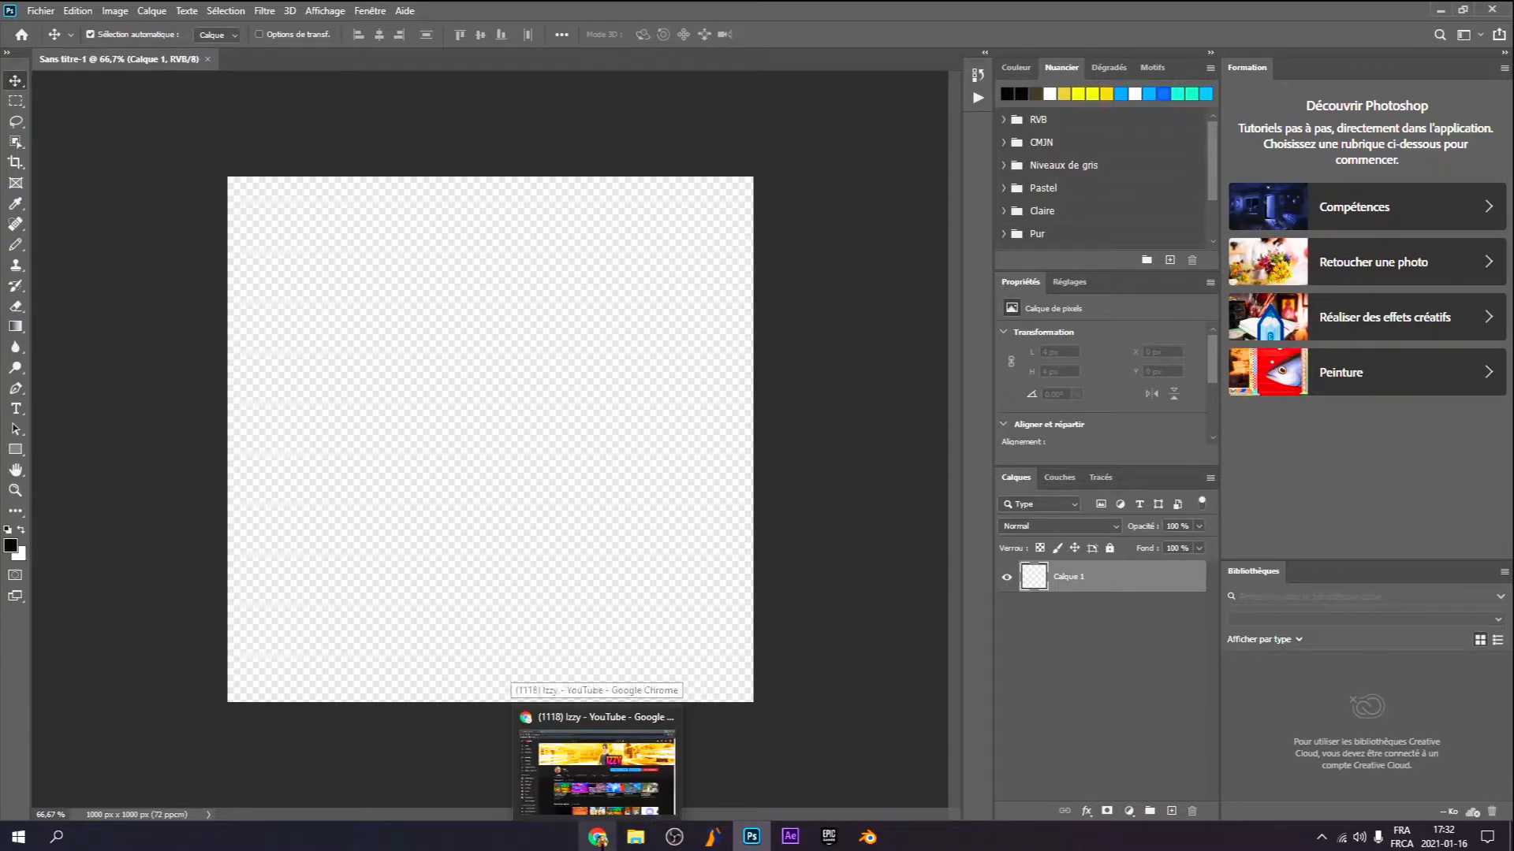
Switch to Chrome and open the fnbr.co/icons page in the new tab
{"action": "left_click", "coordinate": [599, 776]}
{"action": "left_click", "coordinate": [212, 12]}
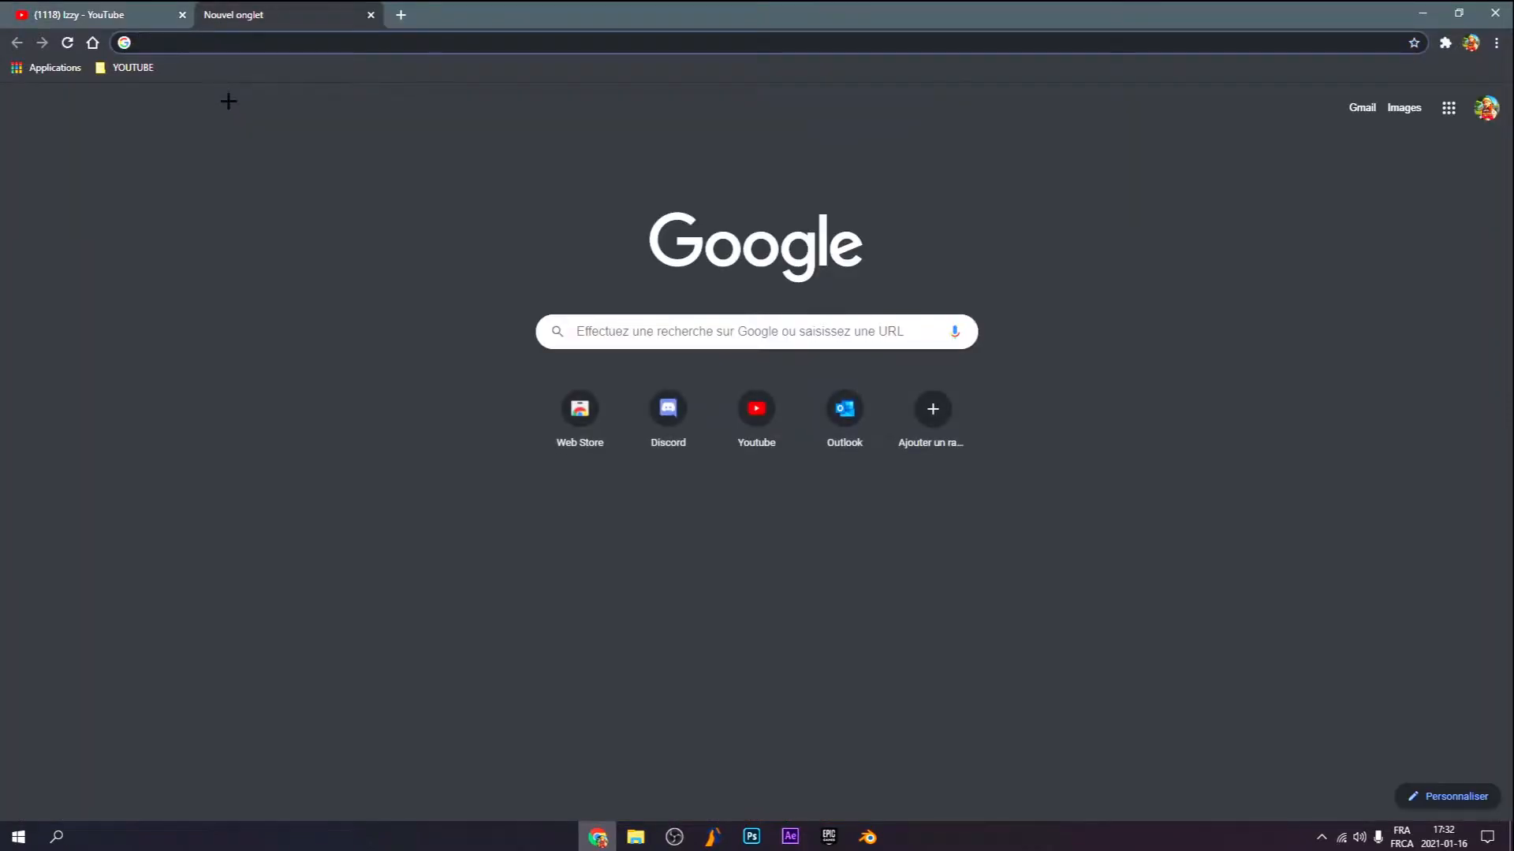
{"action": "type", "text": "fnbr.co"}
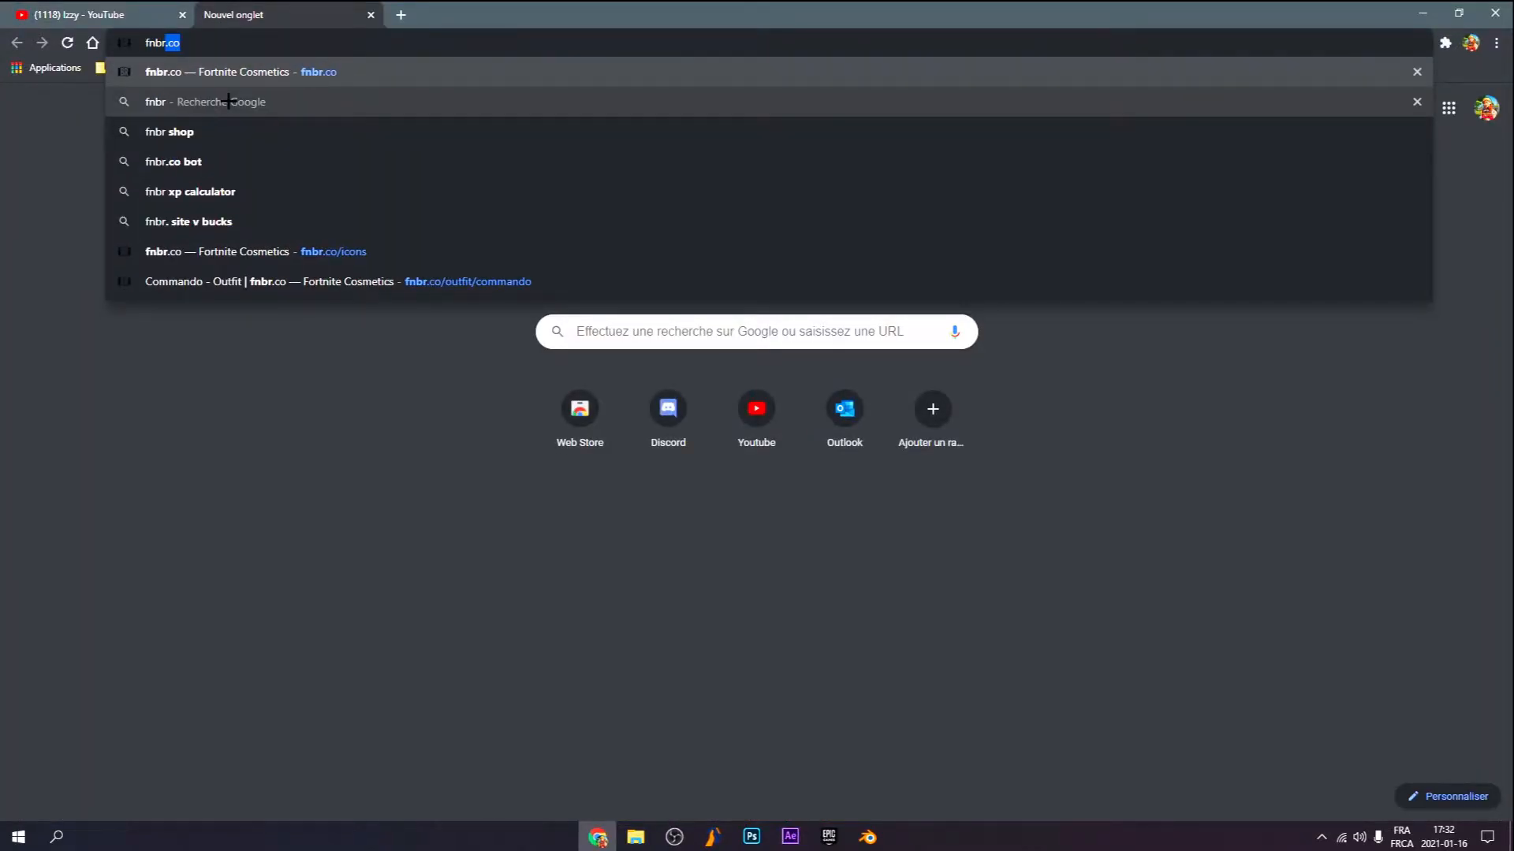
{"action": "left_click", "coordinate": [355, 252]}
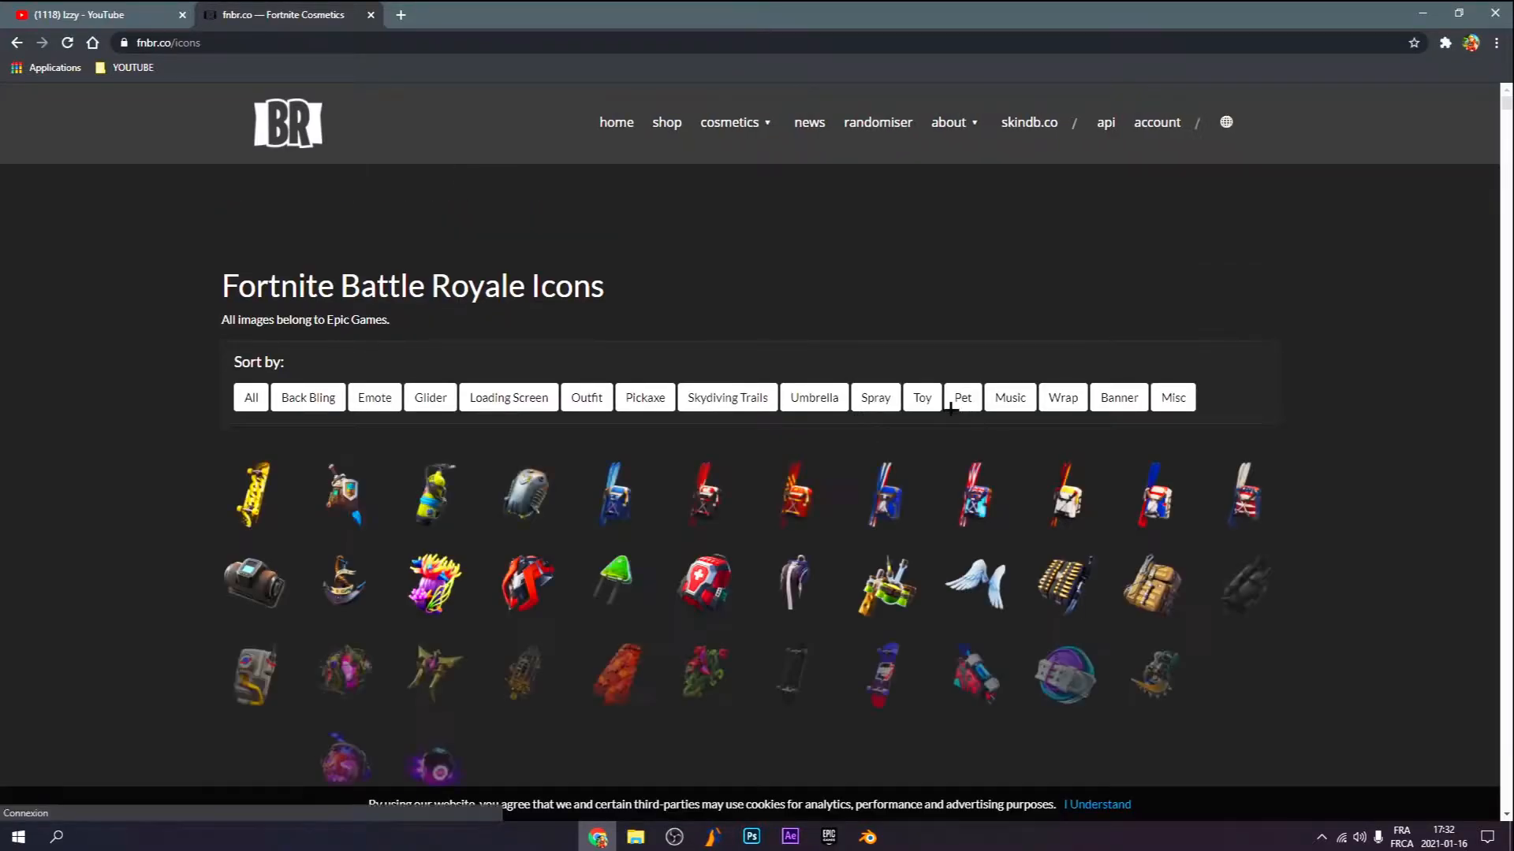
Browse the Fortnite icons page down to the first character outfits below the music icons
{"action": "scroll", "coordinate": [957, 411], "scroll_direction": "down", "scroll_amount": 20}
{"action": "scroll", "coordinate": [801, 497], "scroll_direction": "down", "scroll_amount": 12}
{"action": "left_click_drag", "start_coordinate": [1506, 156], "coordinate": [1507, 232]}
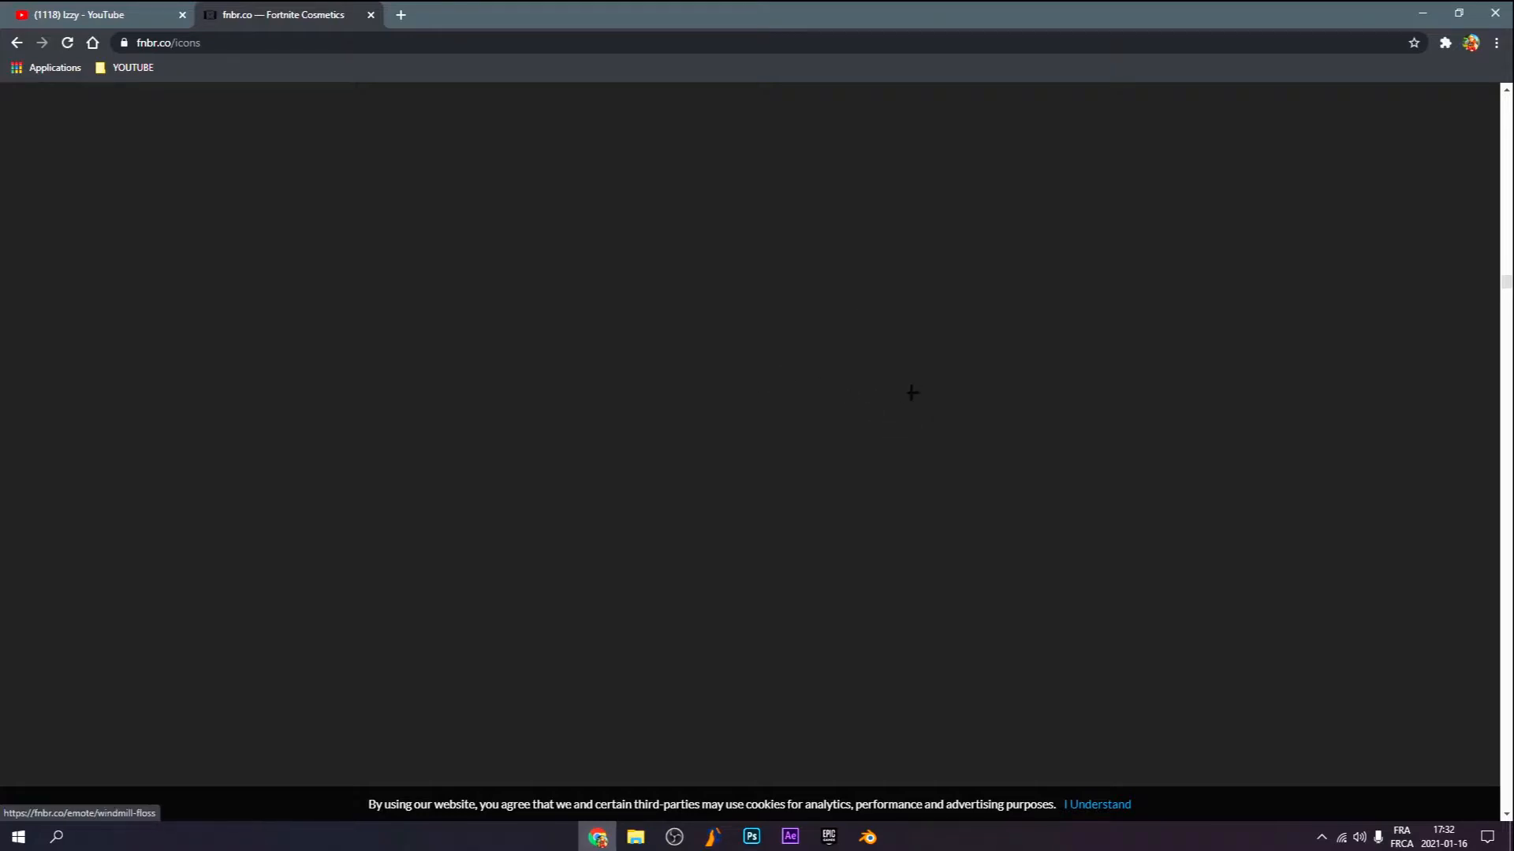
{"action": "scroll", "coordinate": [922, 386], "scroll_direction": "down", "scroll_amount": 3}
{"action": "scroll", "coordinate": [869, 478], "scroll_direction": "down", "scroll_amount": 3}
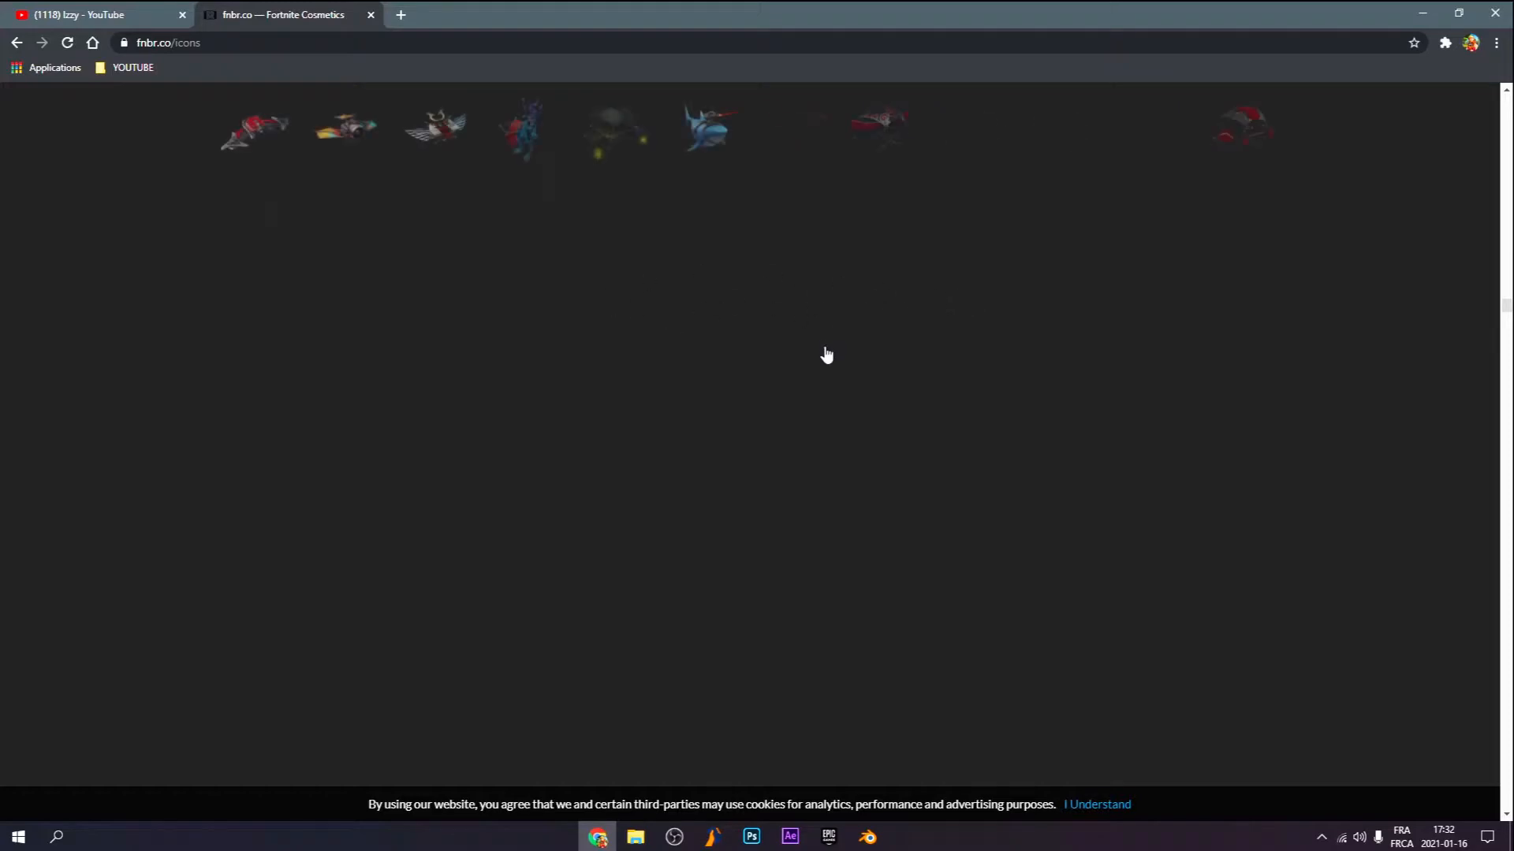
{"action": "scroll", "coordinate": [773, 424], "scroll_direction": "down", "scroll_amount": 3}
{"action": "scroll", "coordinate": [789, 387], "scroll_direction": "down", "scroll_amount": 3}
{"action": "scroll", "coordinate": [788, 387], "scroll_direction": "down", "scroll_amount": 3}
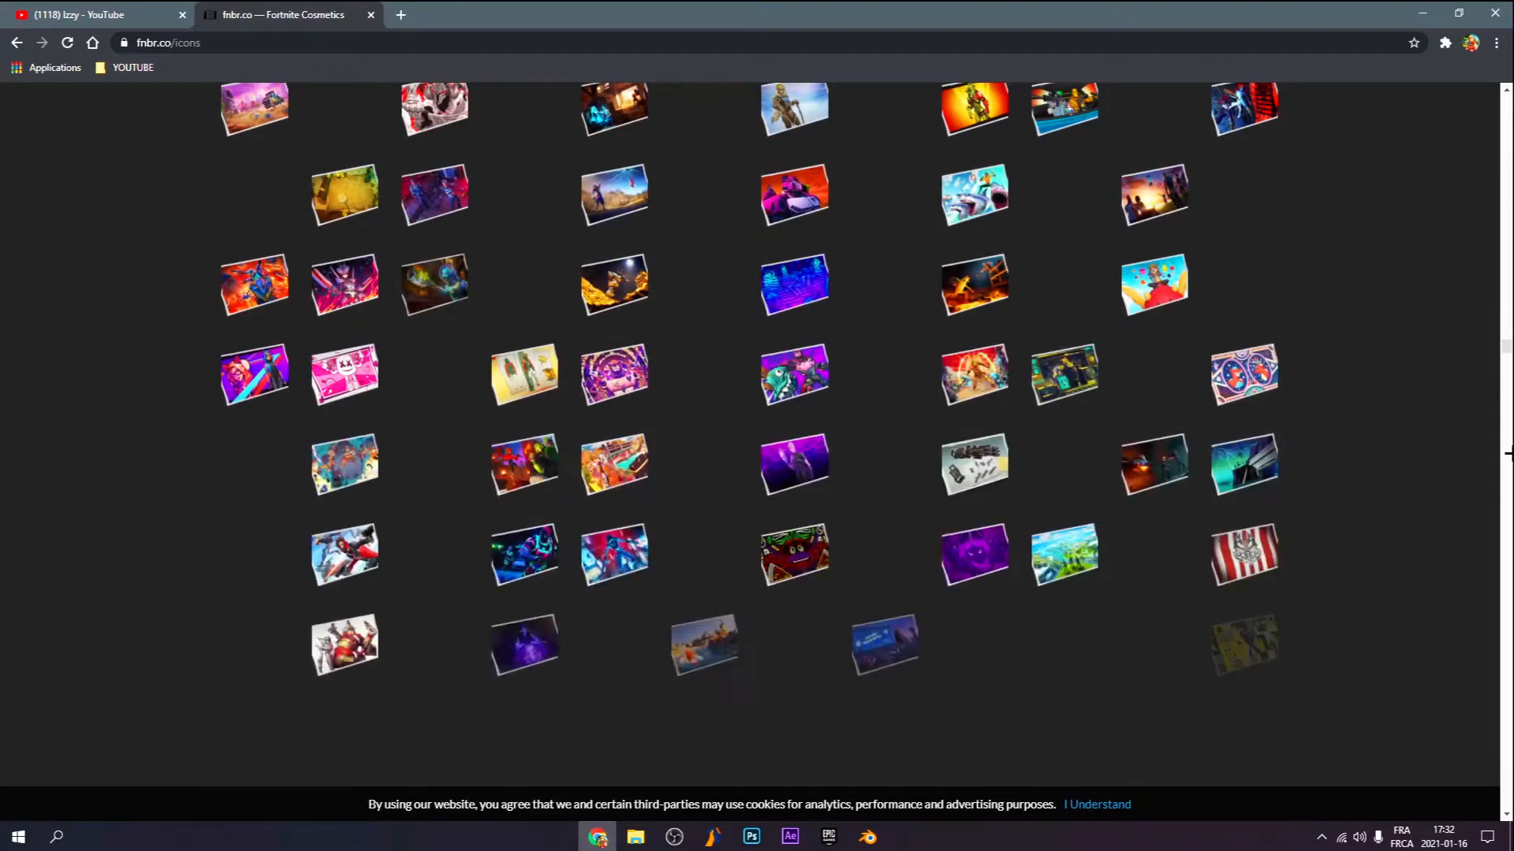
{"action": "left_click_drag", "start_coordinate": [1506, 349], "coordinate": [1506, 373]}
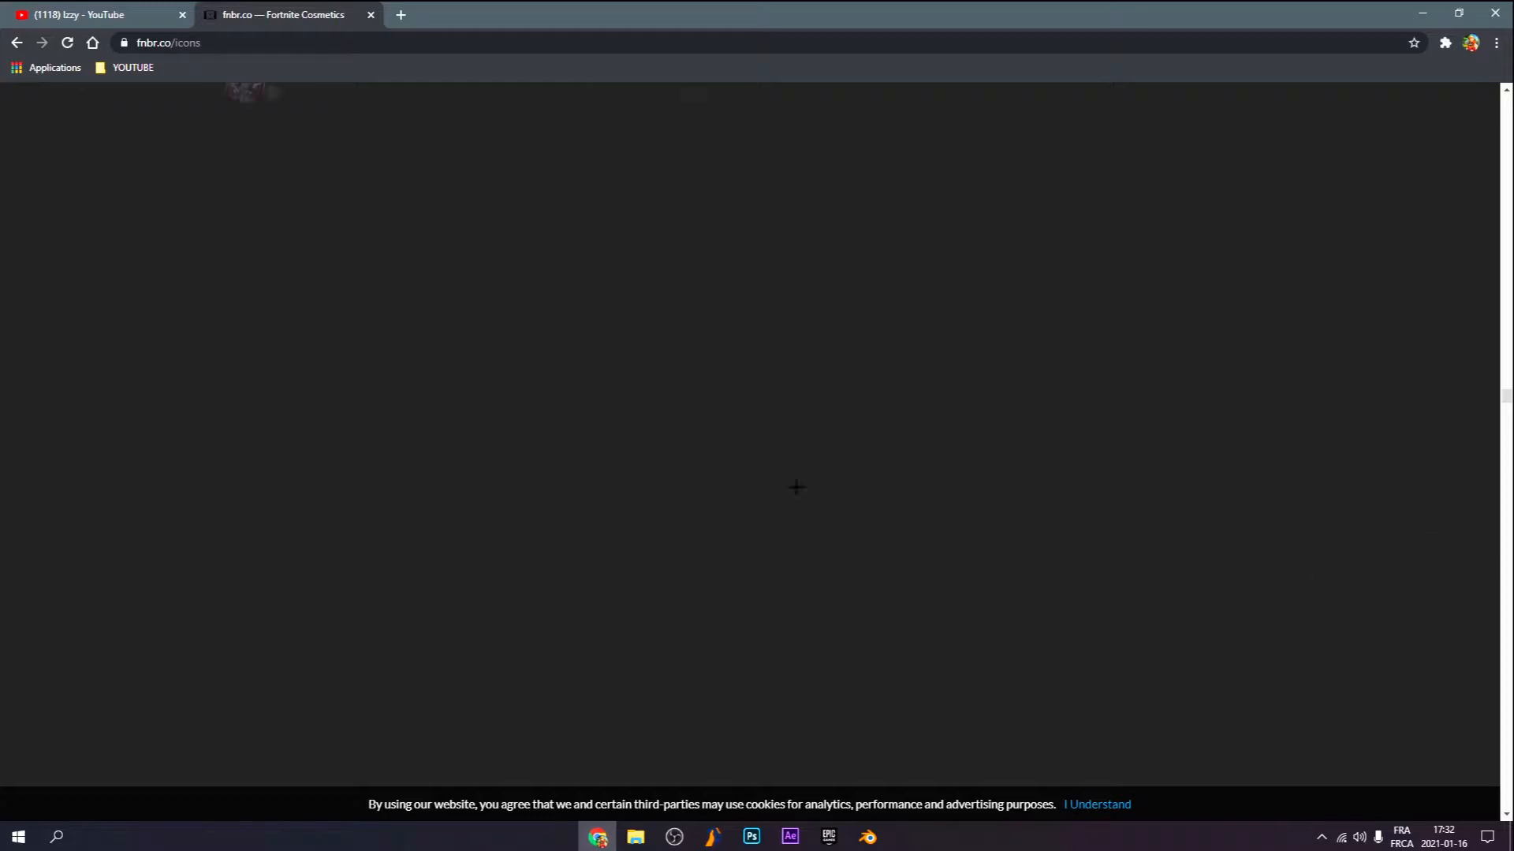
{"action": "scroll", "coordinate": [761, 369], "scroll_direction": "up", "scroll_amount": 1}
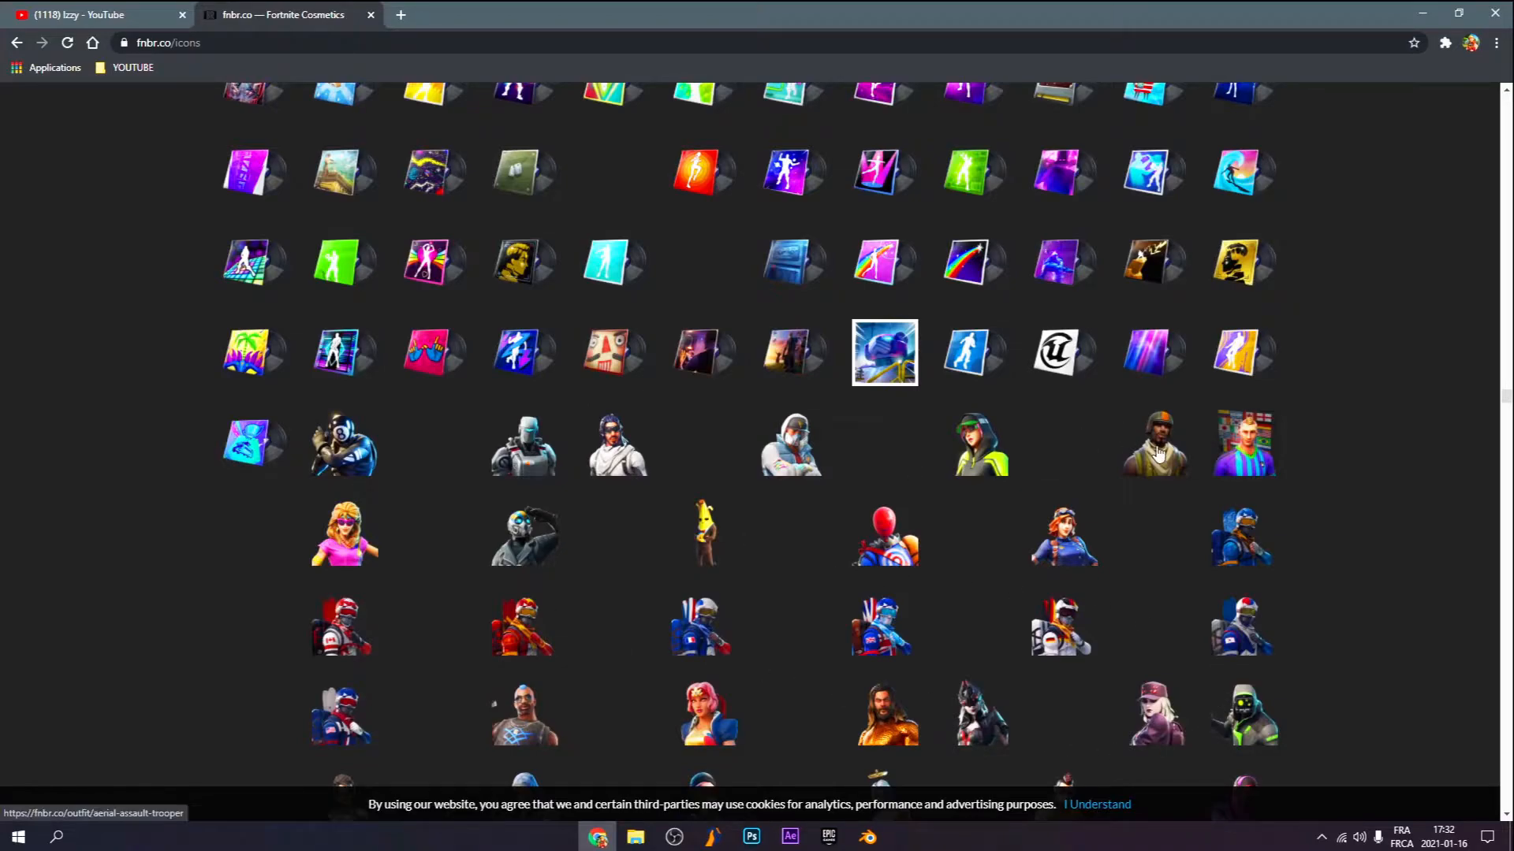
{"action": "left_click", "coordinate": [1158, 454]}
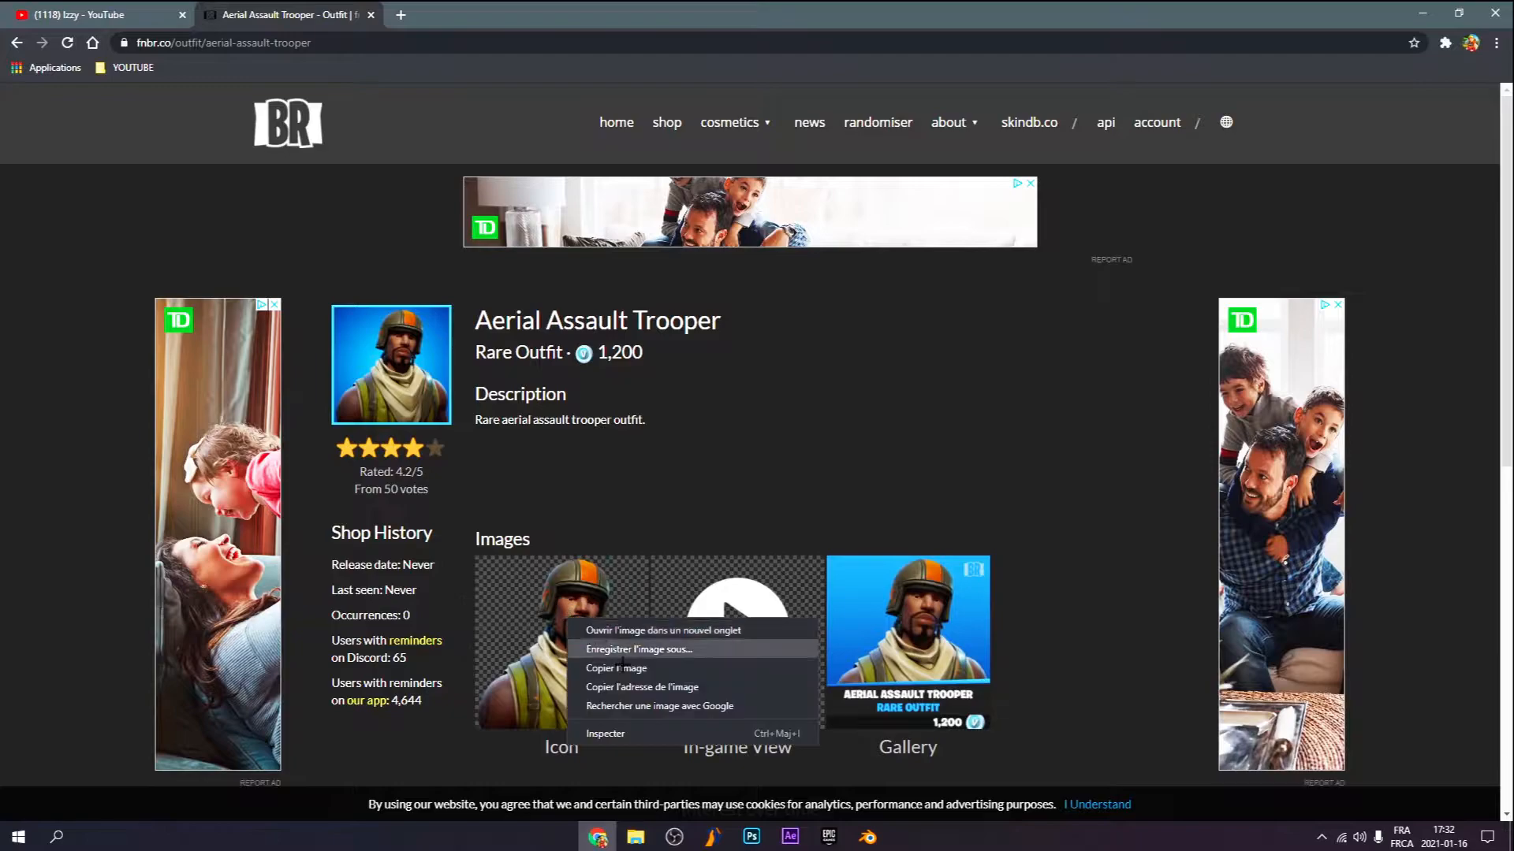
{"action": "right_click", "coordinate": [567, 618]}
{"action": "left_click", "coordinate": [803, 480]}
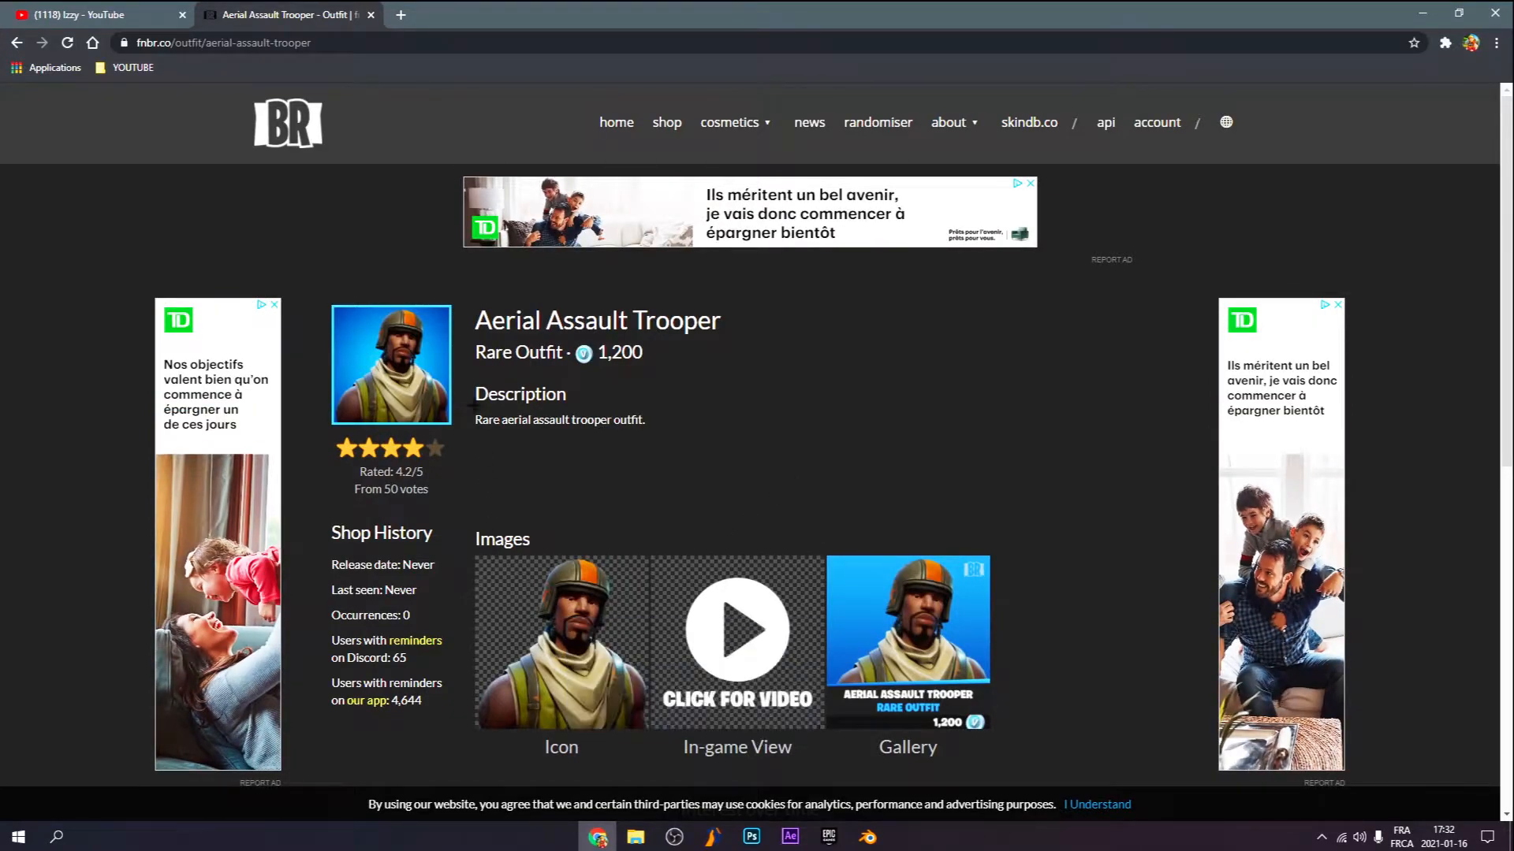
{"action": "key", "text": "alt+Left"}
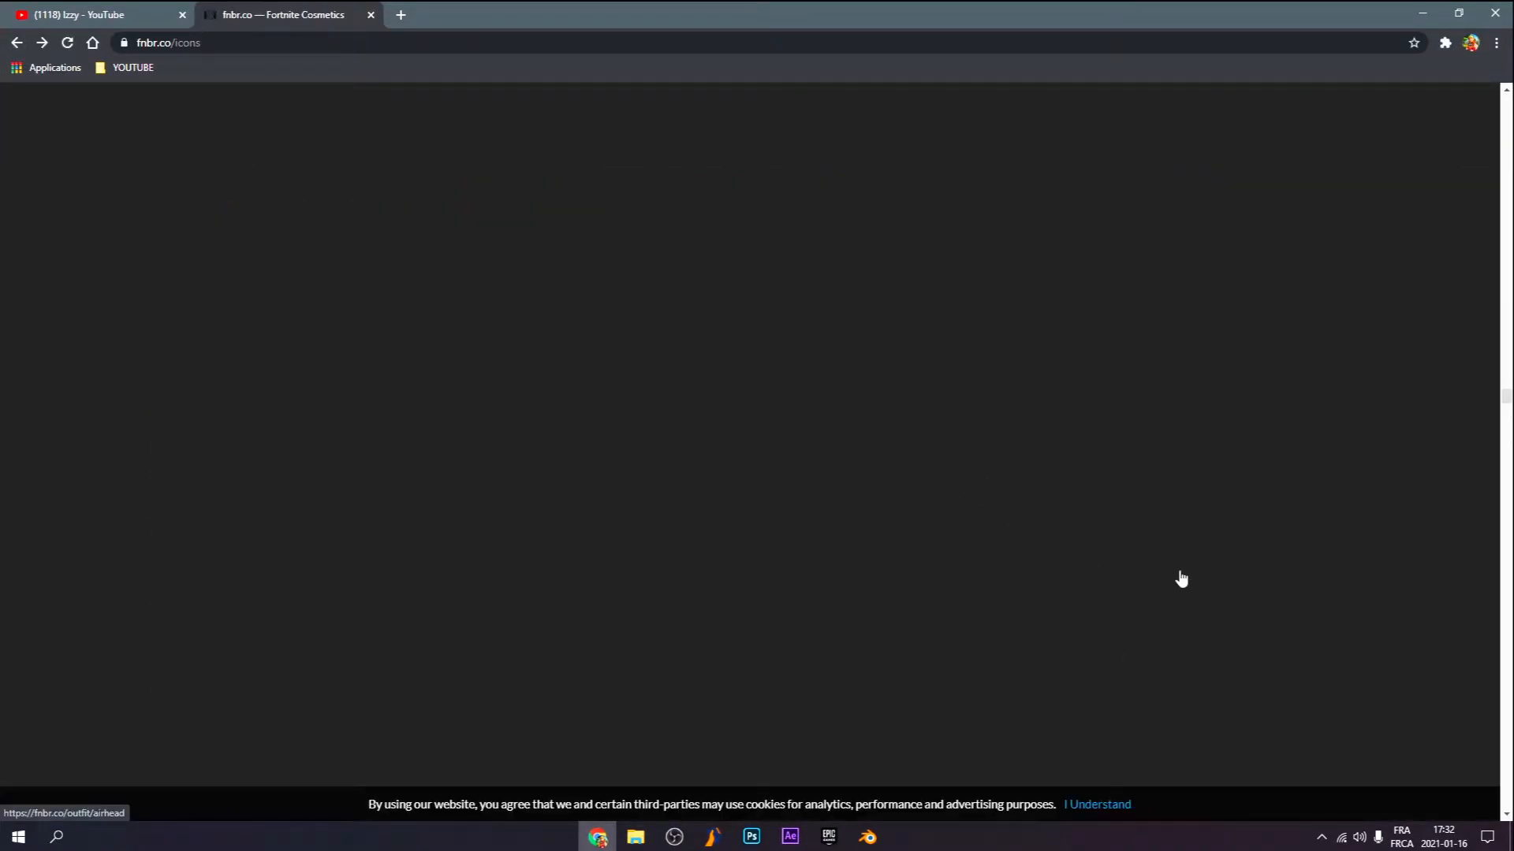
{"action": "right_click", "coordinate": [1159, 464]}
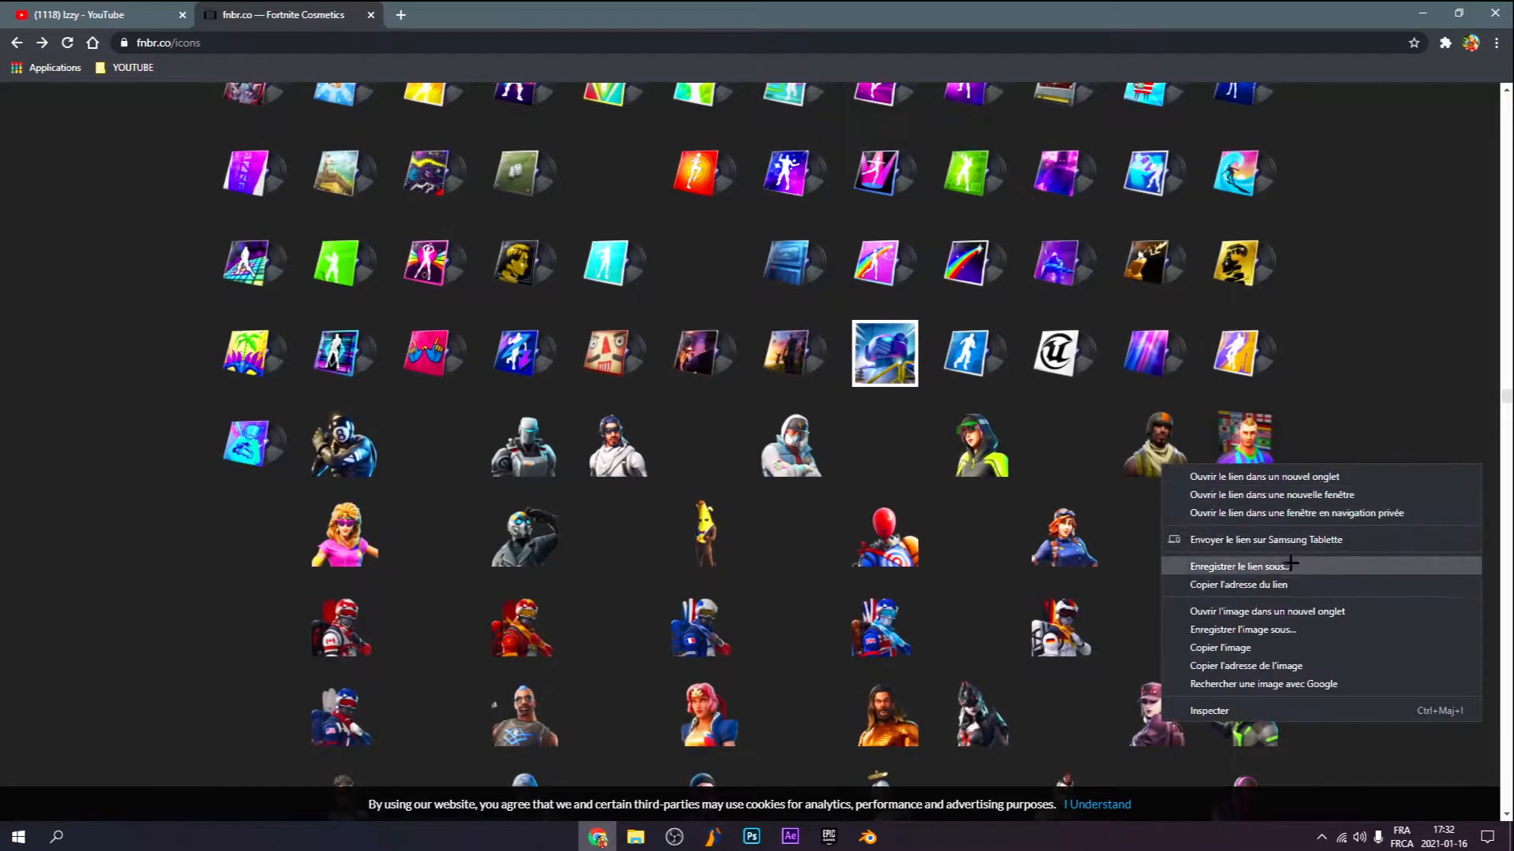
{"action": "left_click", "coordinate": [1297, 445]}
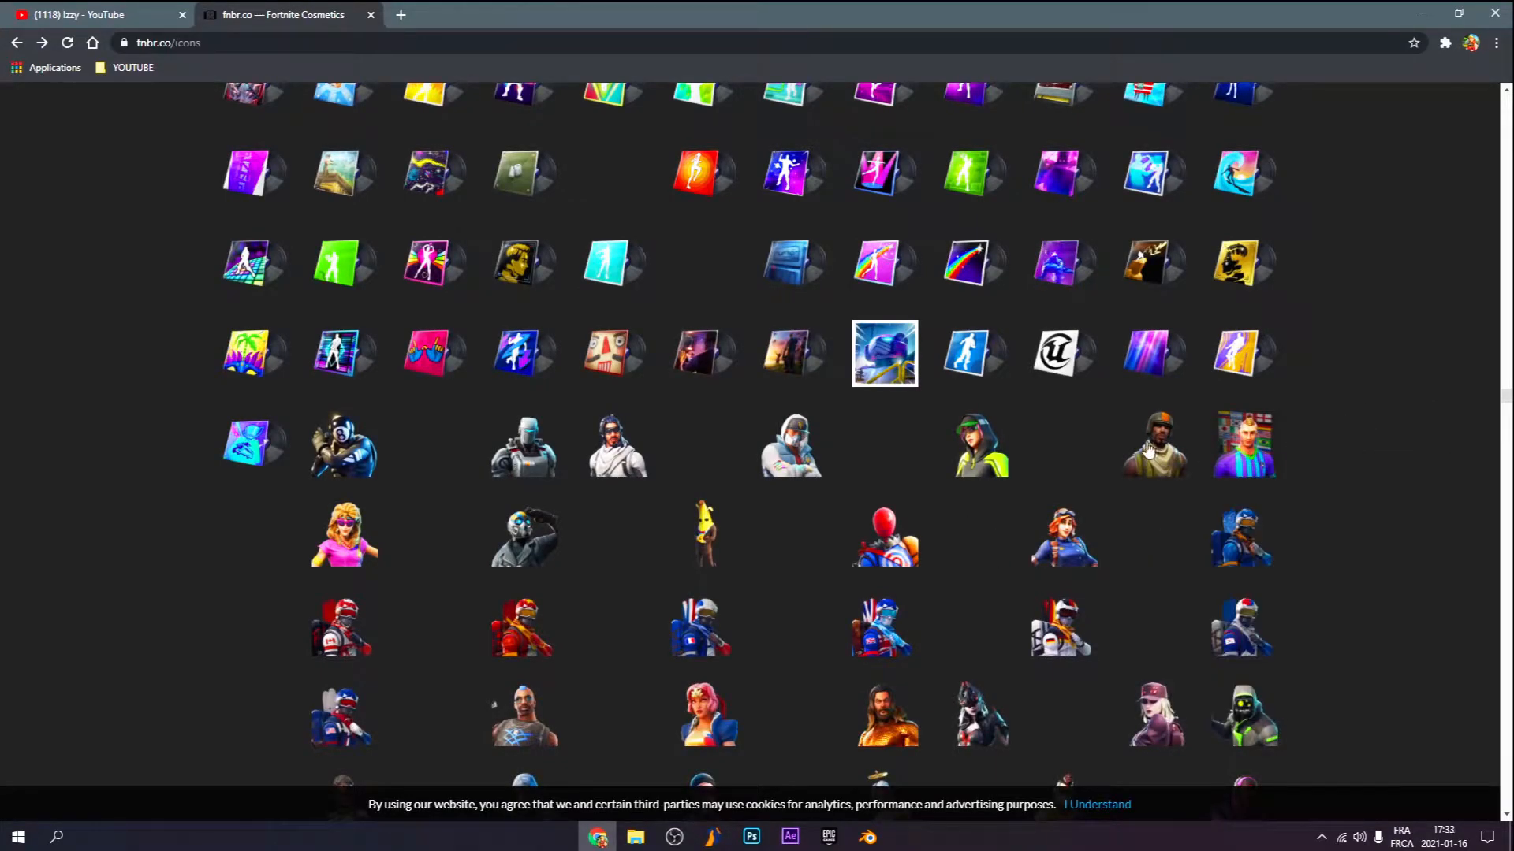
Open the Aerial Assault Trooper outfit and save its Icon image as the PNG file "icon" in the Documents > Skins folder
{"action": "left_click", "coordinate": [1148, 451]}
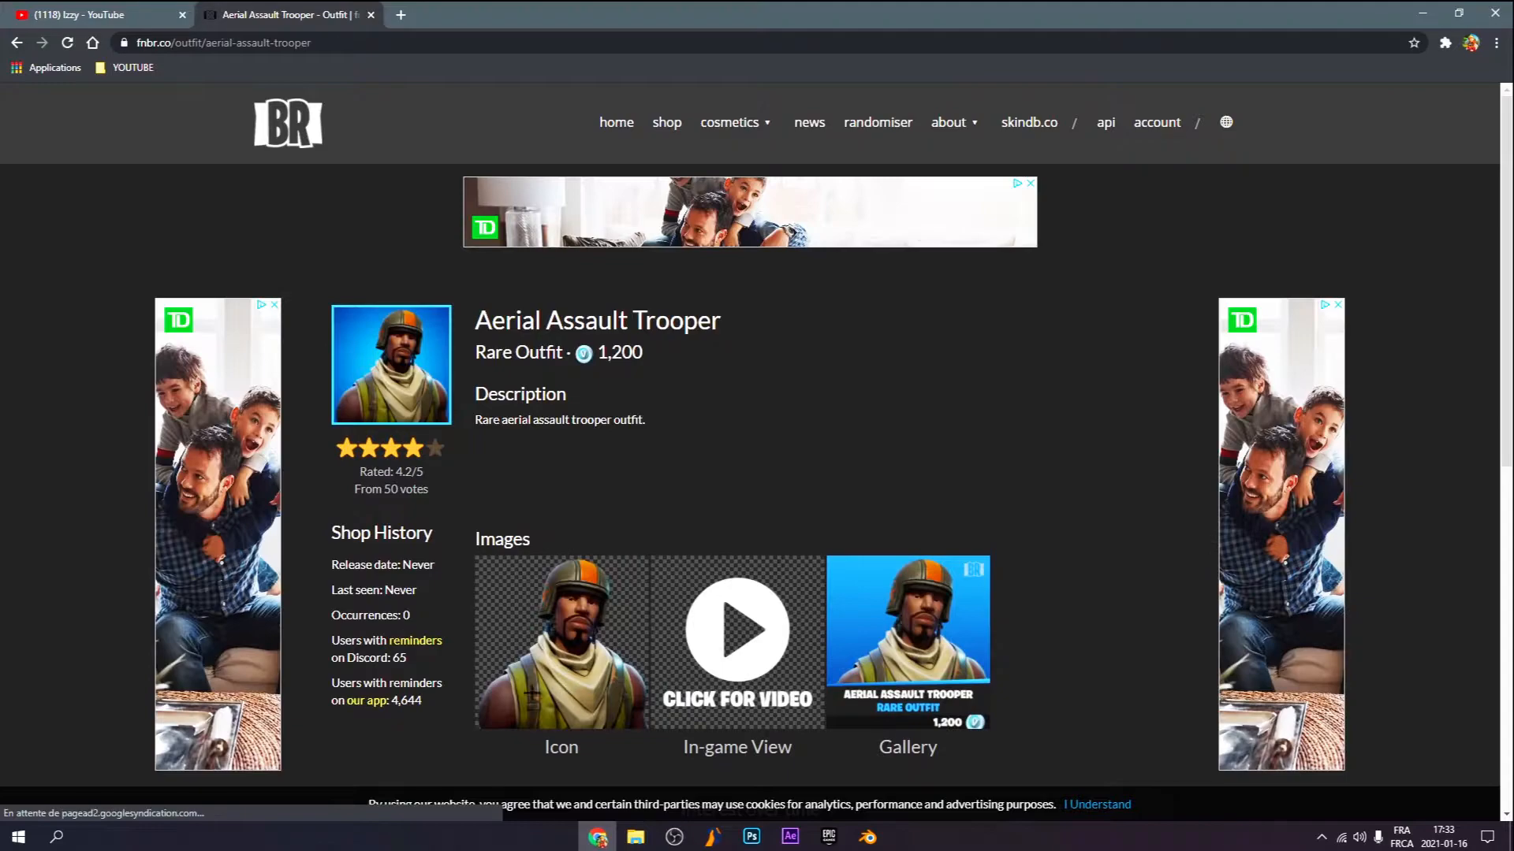
{"action": "right_click", "coordinate": [571, 648]}
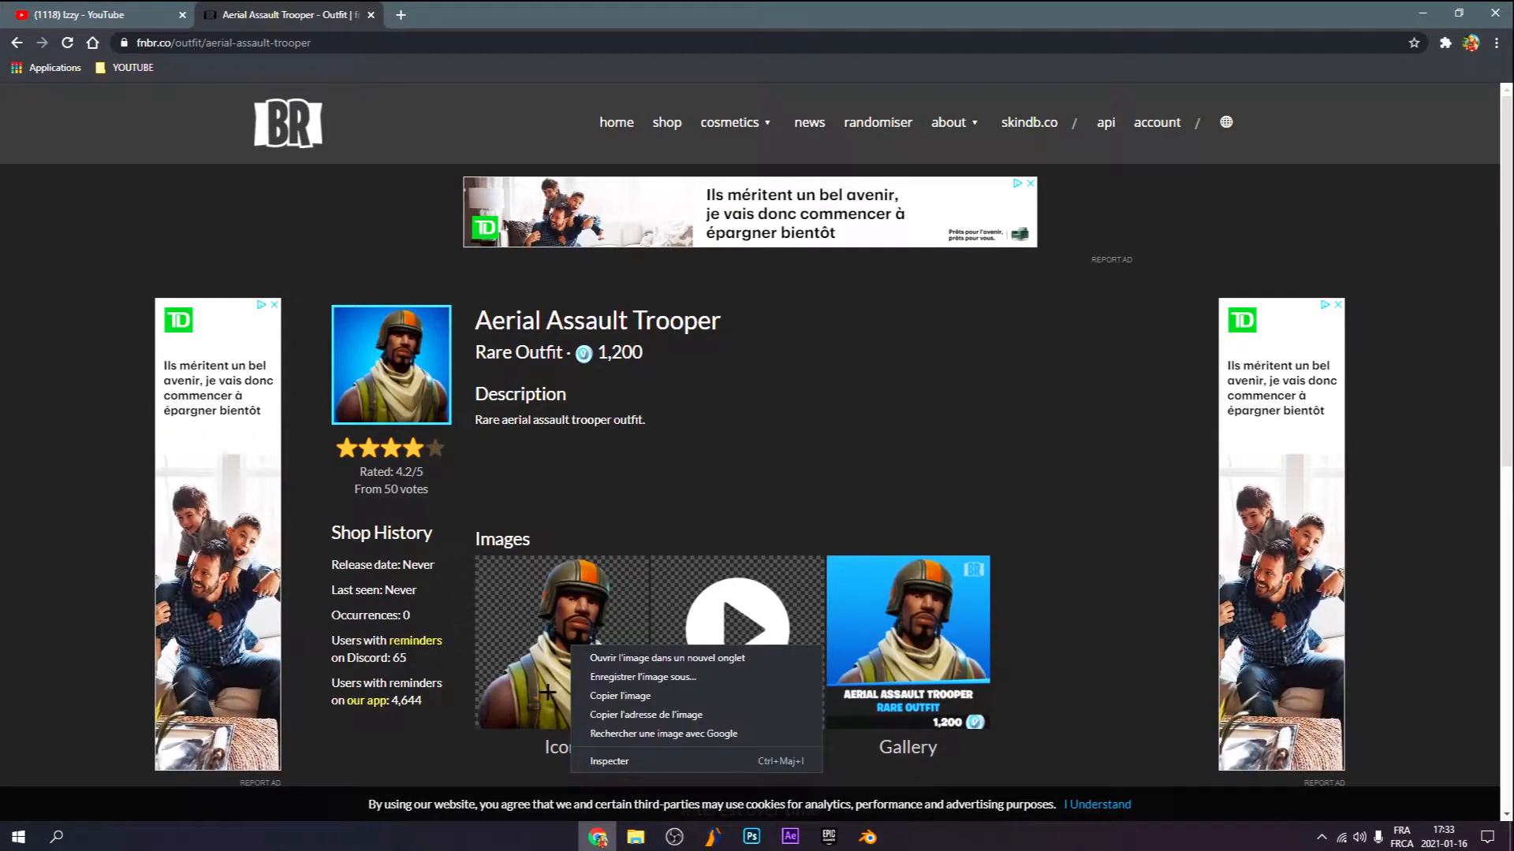
{"action": "left_click", "coordinate": [629, 678]}
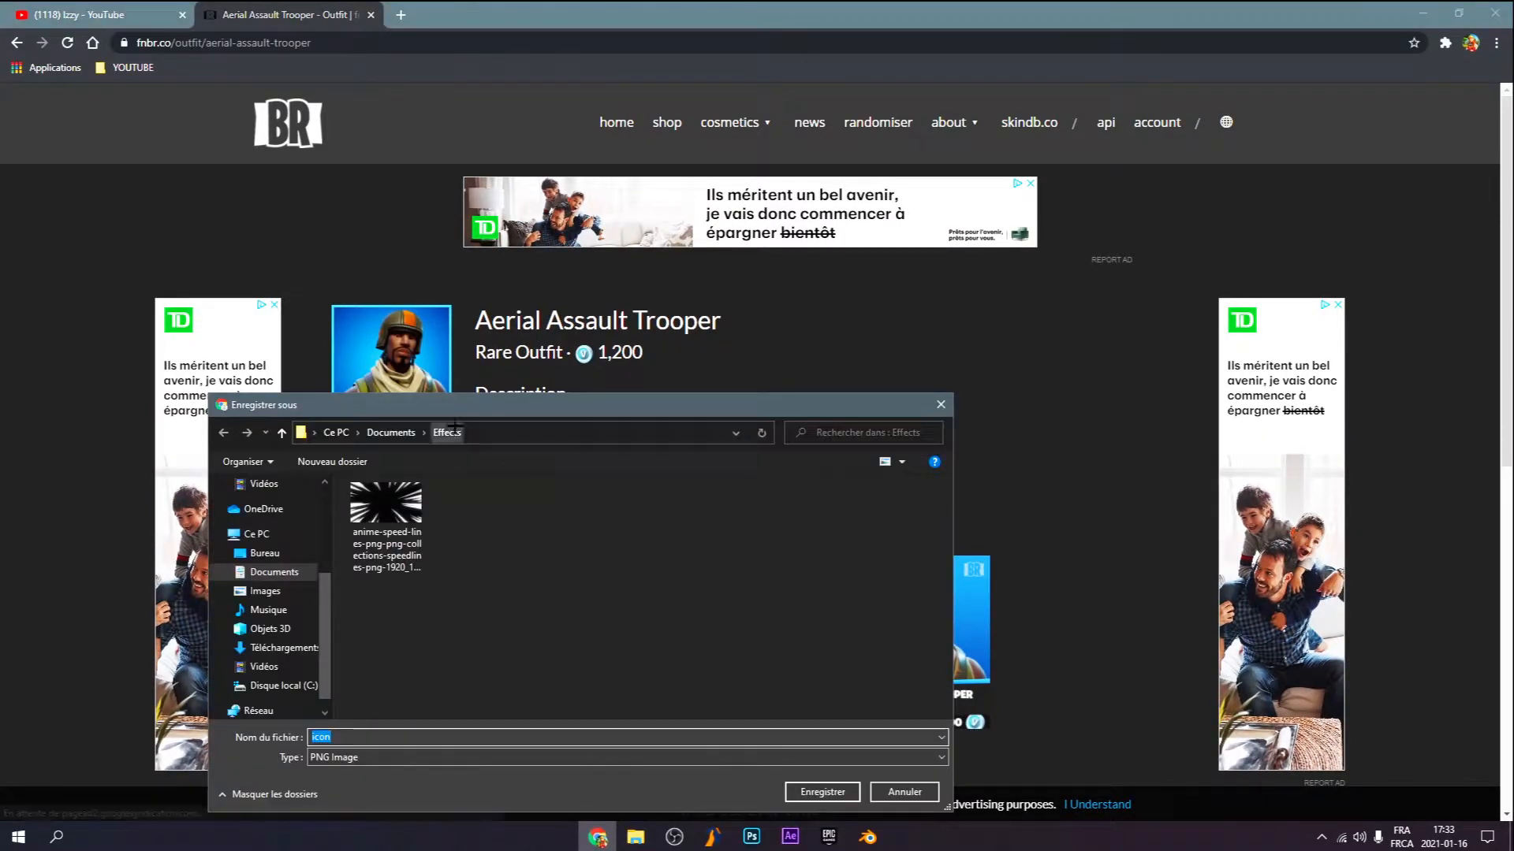
{"action": "left_click", "coordinate": [392, 432]}
{"action": "scroll", "coordinate": [418, 641], "scroll_direction": "down", "scroll_amount": 2}
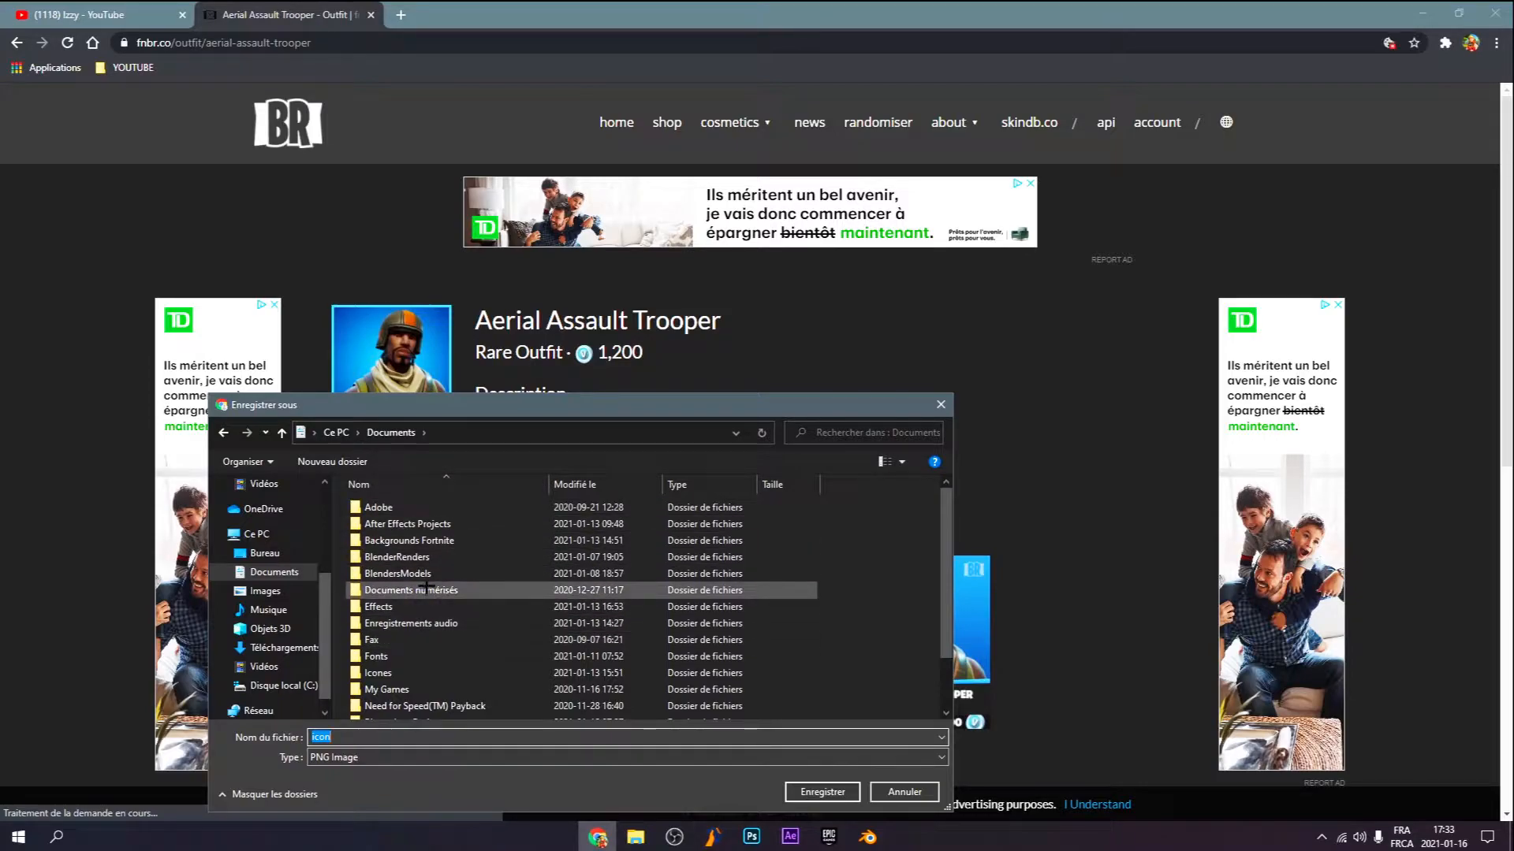
{"action": "scroll", "coordinate": [409, 644], "scroll_direction": "up", "scroll_amount": 2}
{"action": "scroll", "coordinate": [410, 648], "scroll_direction": "down", "scroll_amount": 1}
{"action": "scroll", "coordinate": [410, 648], "scroll_direction": "up", "scroll_amount": 1}
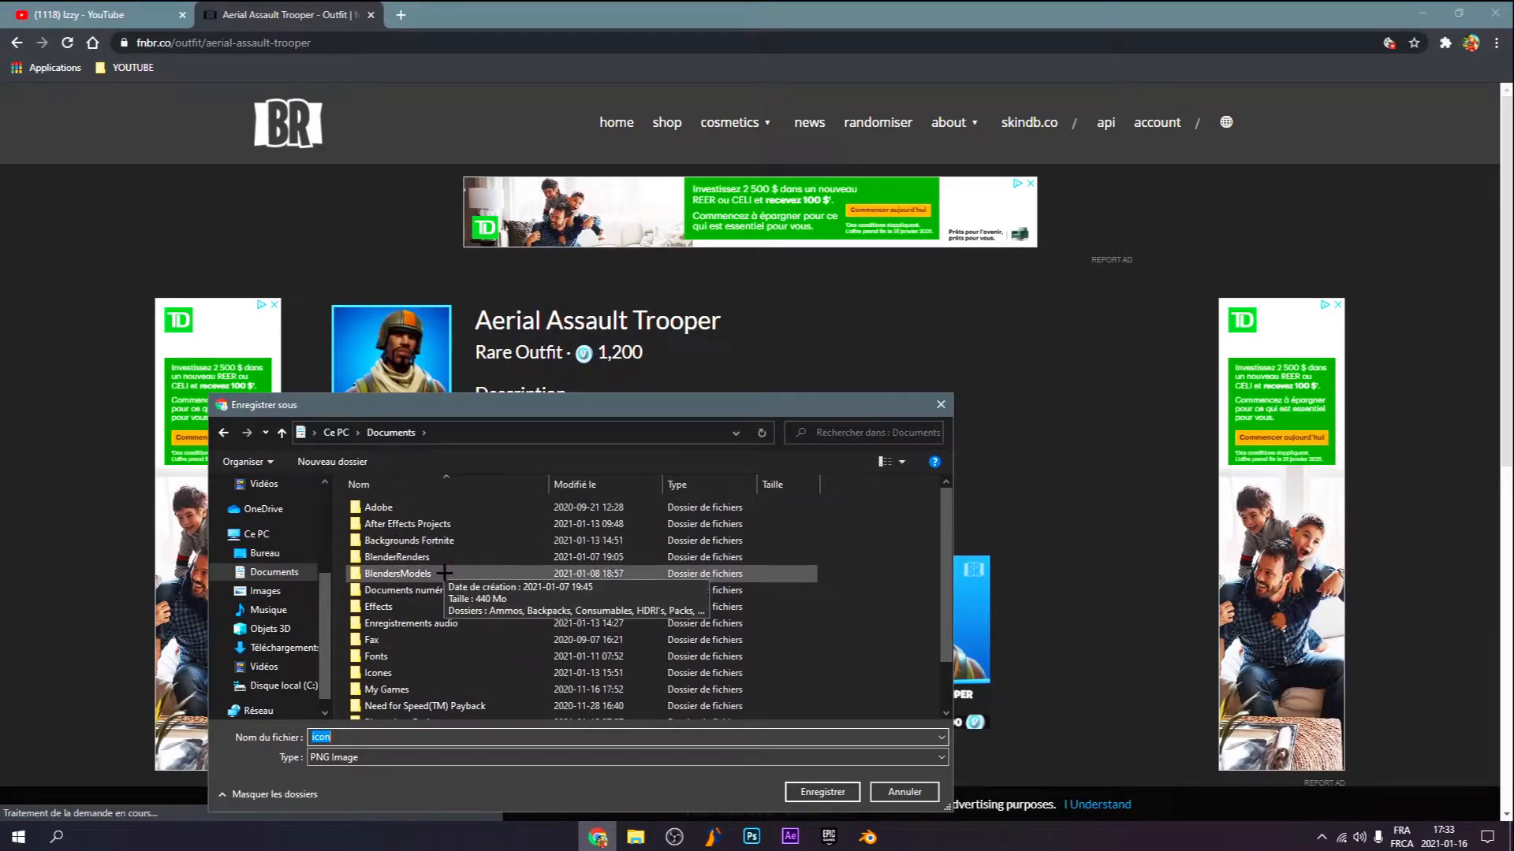
{"action": "scroll", "coordinate": [430, 599], "scroll_direction": "down", "scroll_amount": 1}
{"action": "left_click", "coordinate": [428, 680]}
{"action": "double_click", "coordinate": [428, 694]}
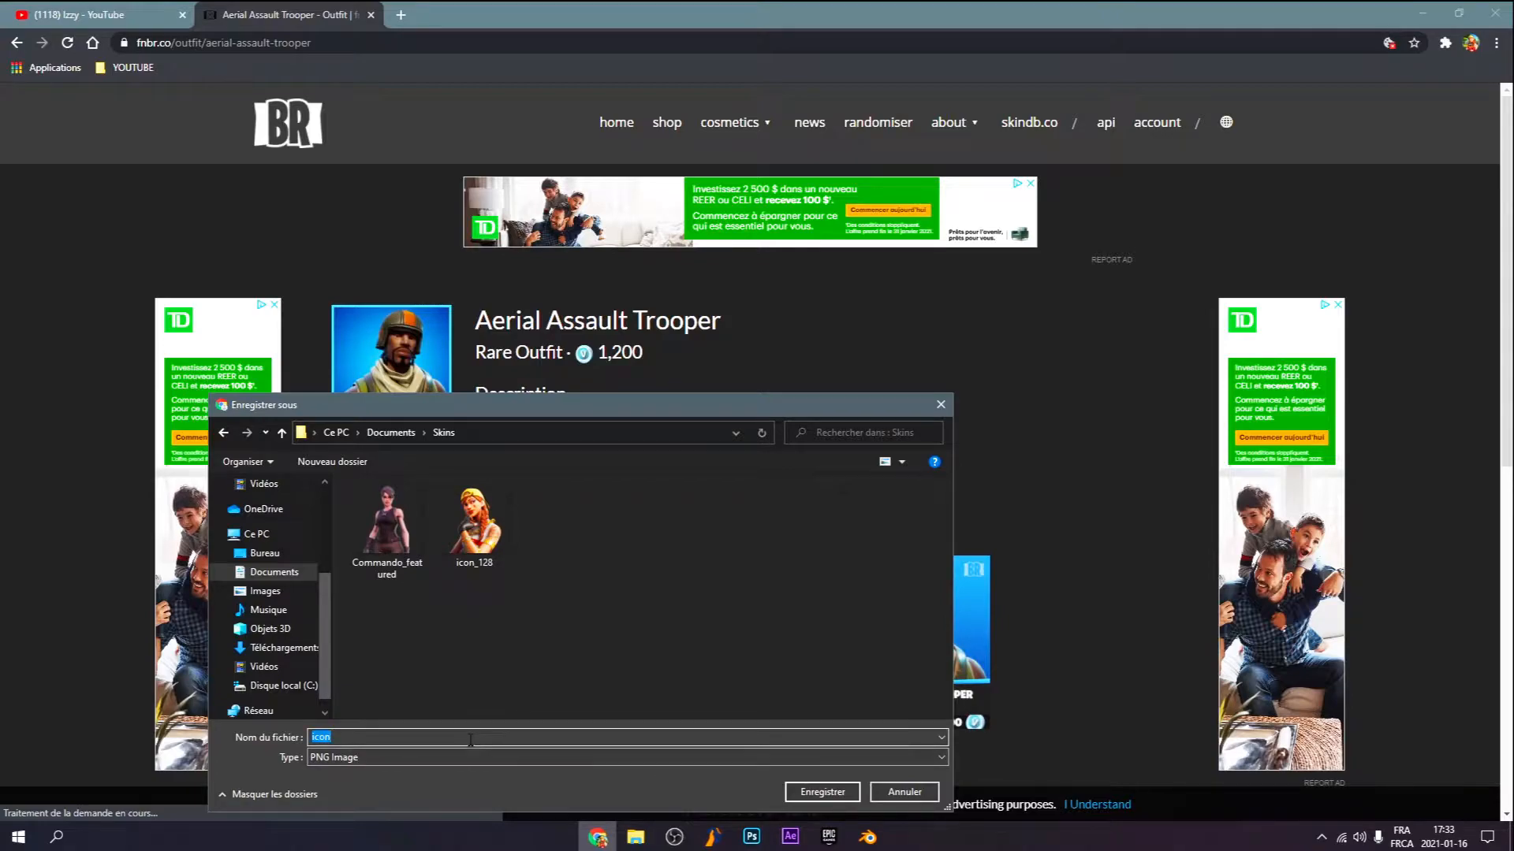
{"action": "left_click", "coordinate": [816, 792]}
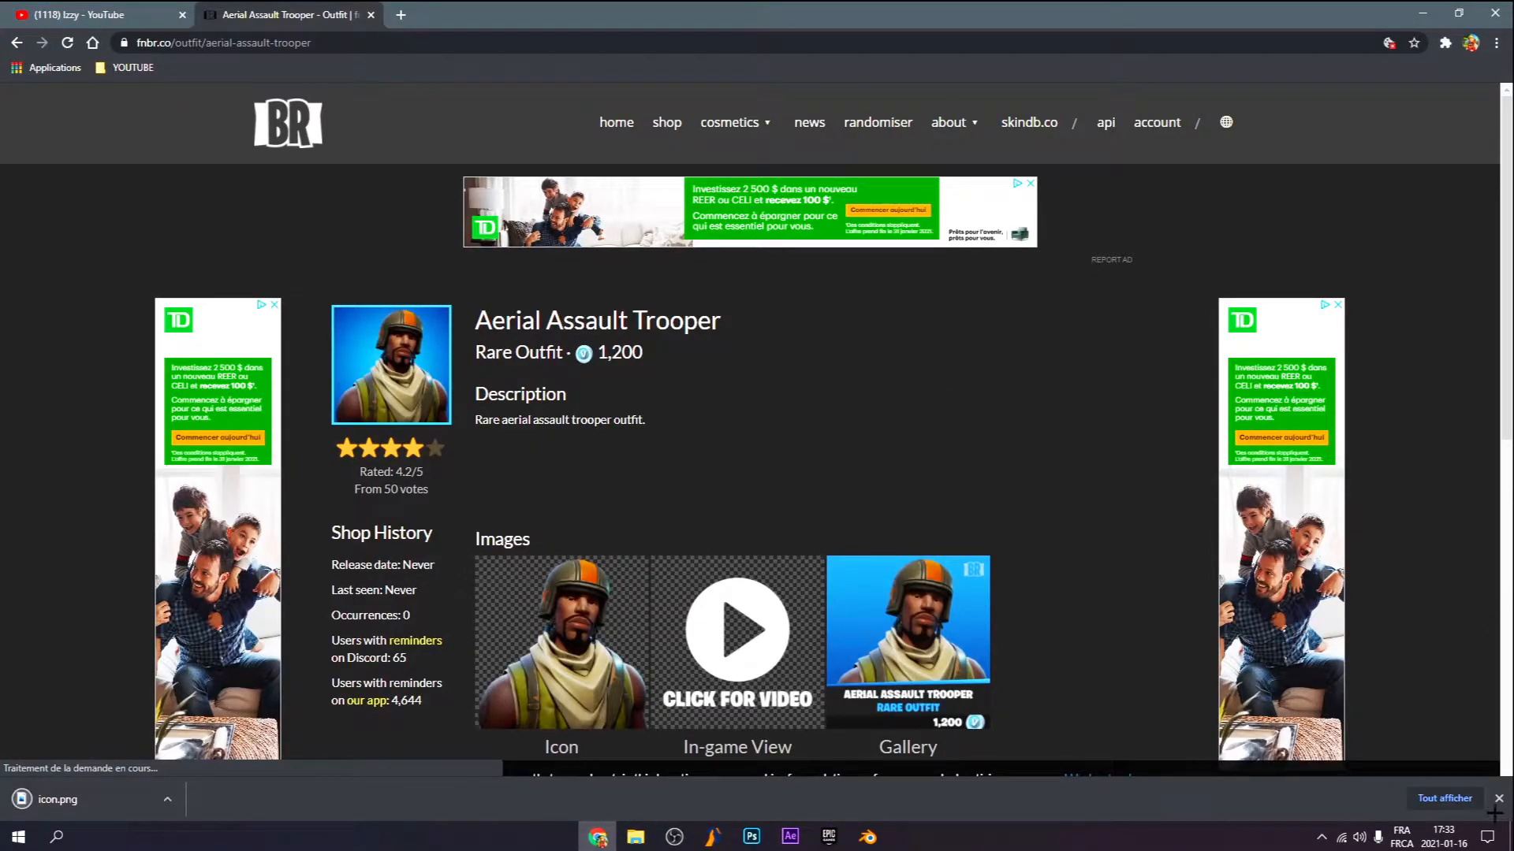
{"action": "left_click", "coordinate": [1498, 799]}
Check the saved icon image in the Documents > Skins folder, close the preview and return to the Photoshop document
{"action": "left_click", "coordinate": [1419, 12]}
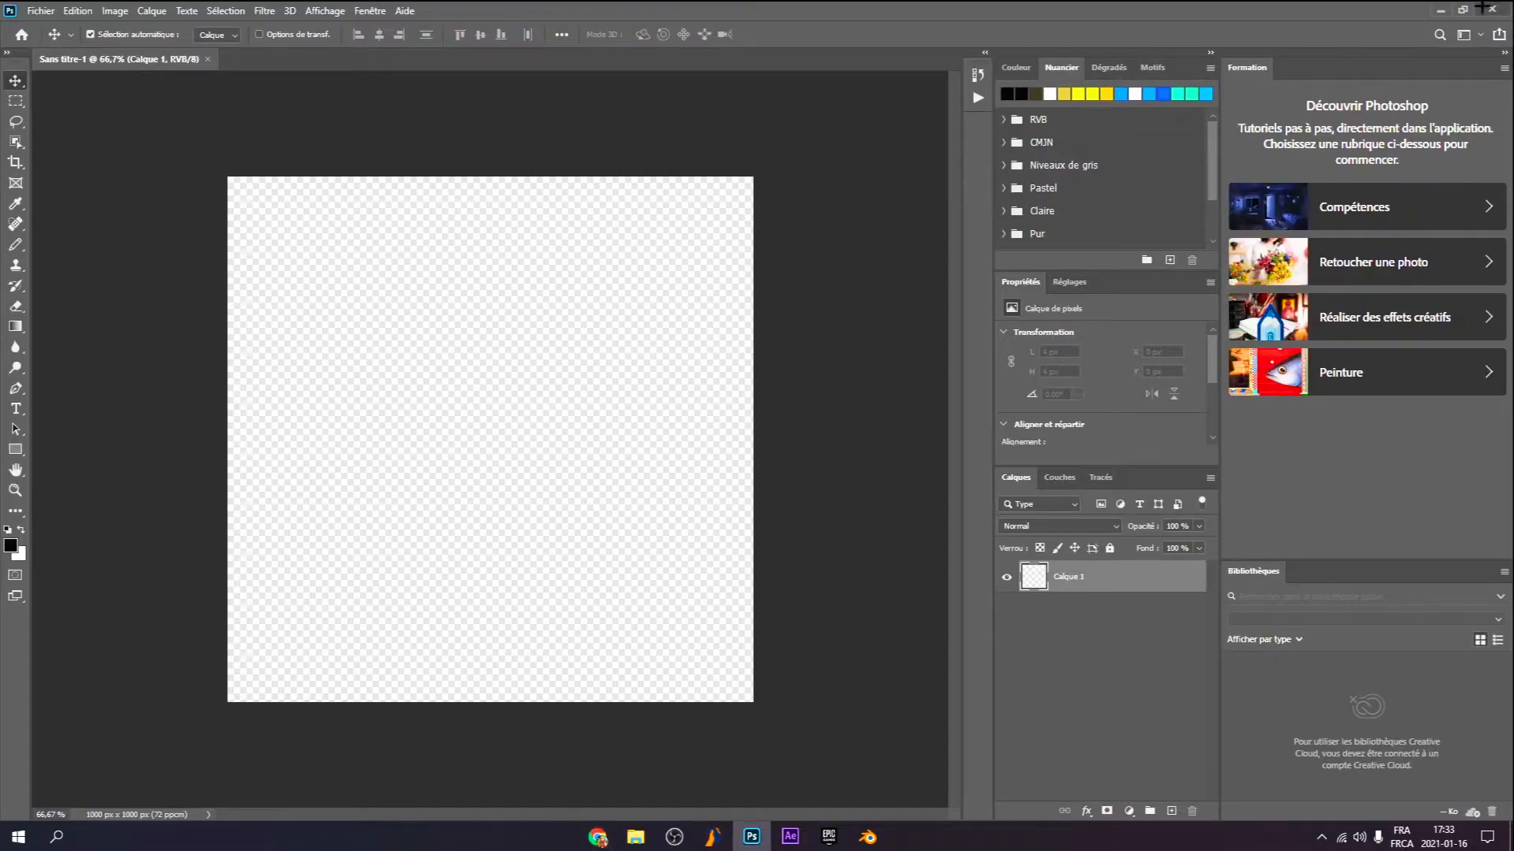
{"action": "left_click", "coordinate": [1436, 8]}
{"action": "double_click", "coordinate": [37, 513]}
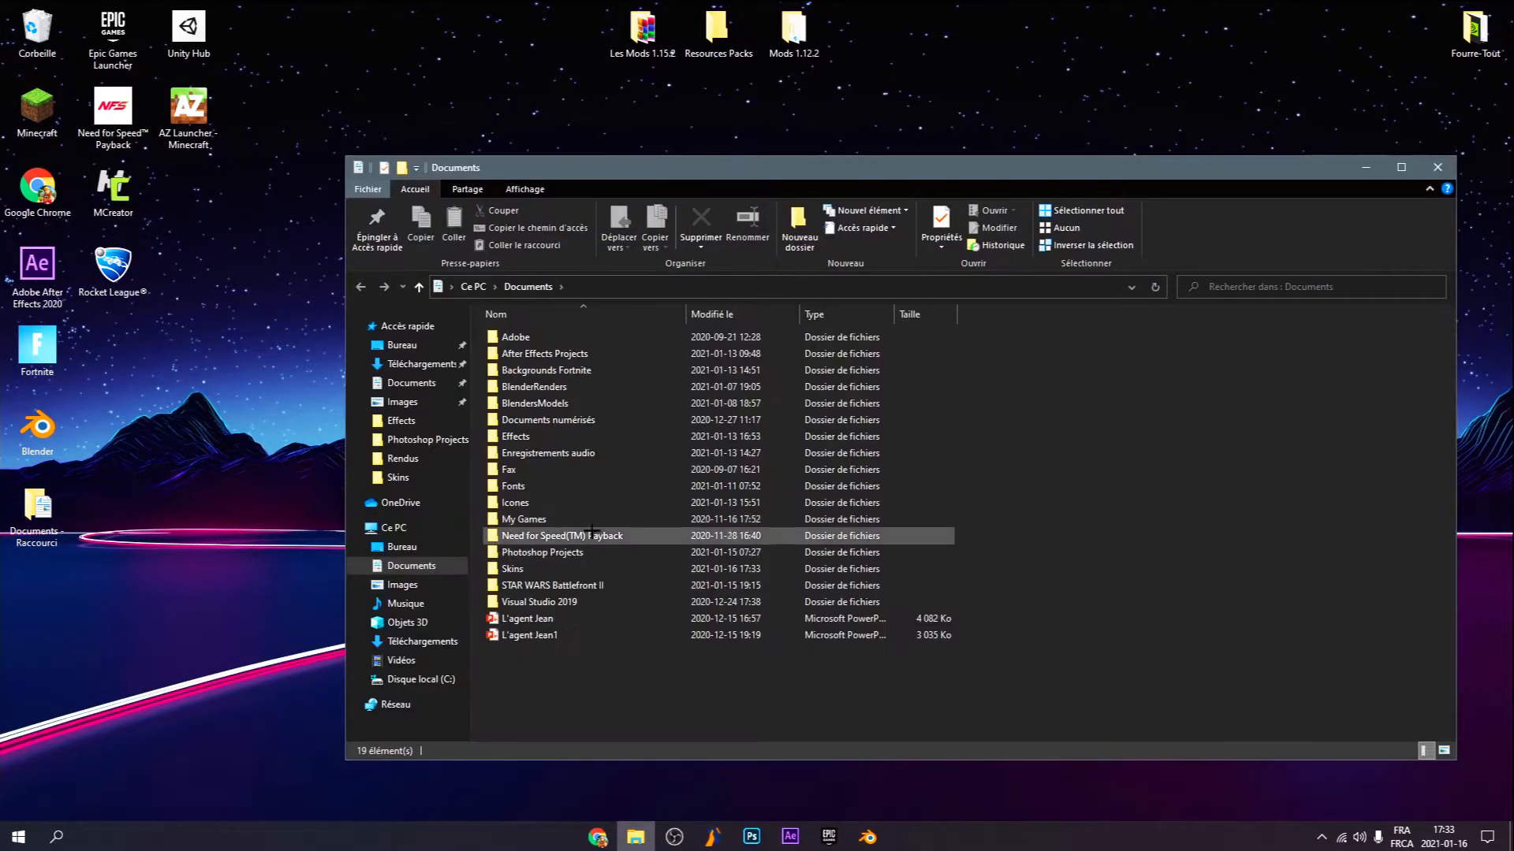
{"action": "double_click", "coordinate": [552, 569]}
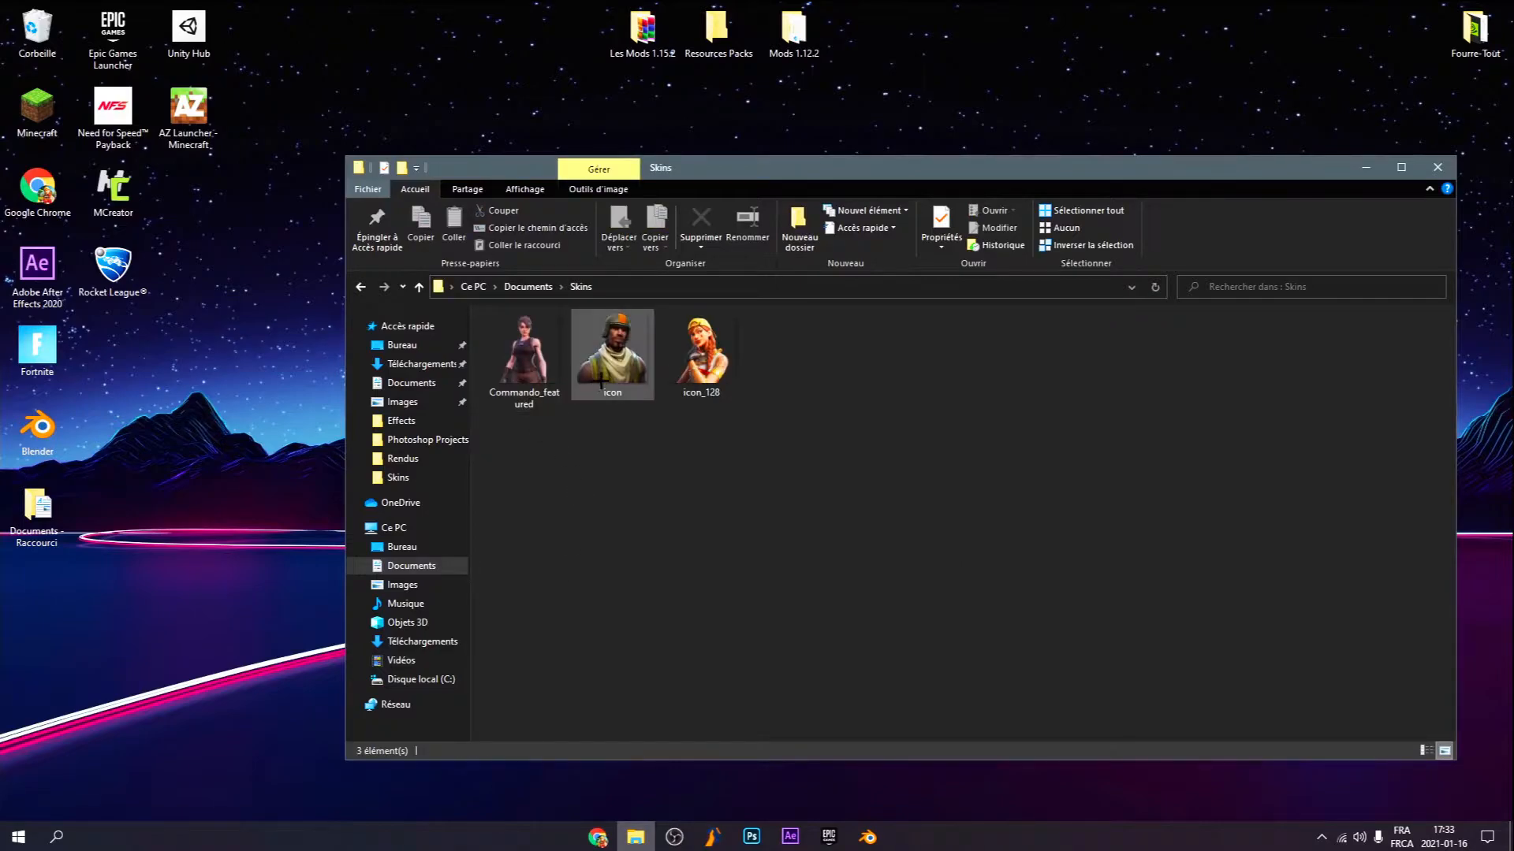
{"action": "double_click", "coordinate": [613, 351]}
{"action": "left_click", "coordinate": [1495, 15]}
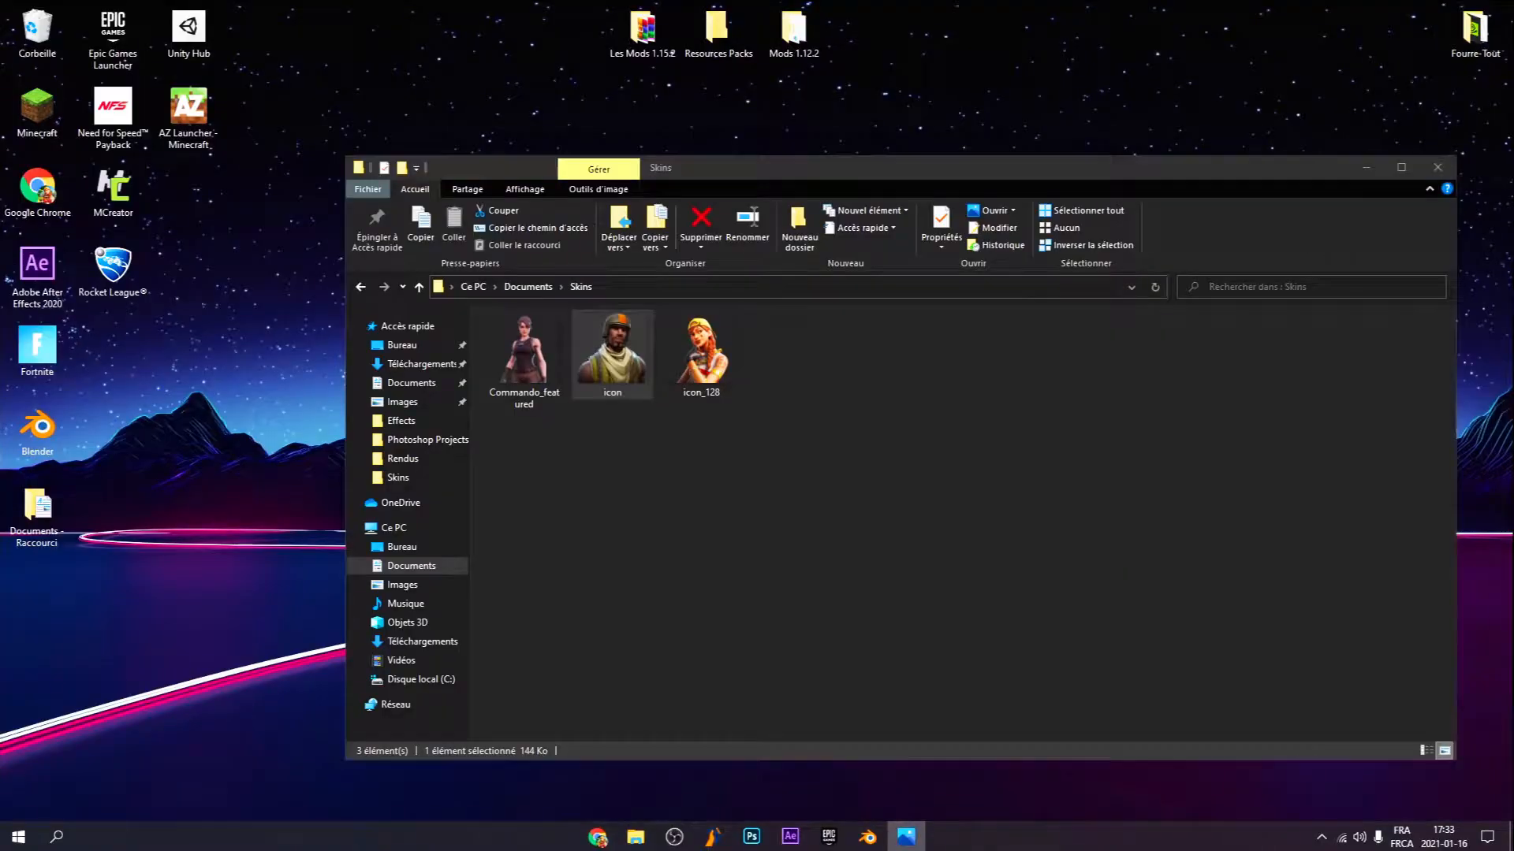
{"action": "left_click", "coordinate": [751, 837]}
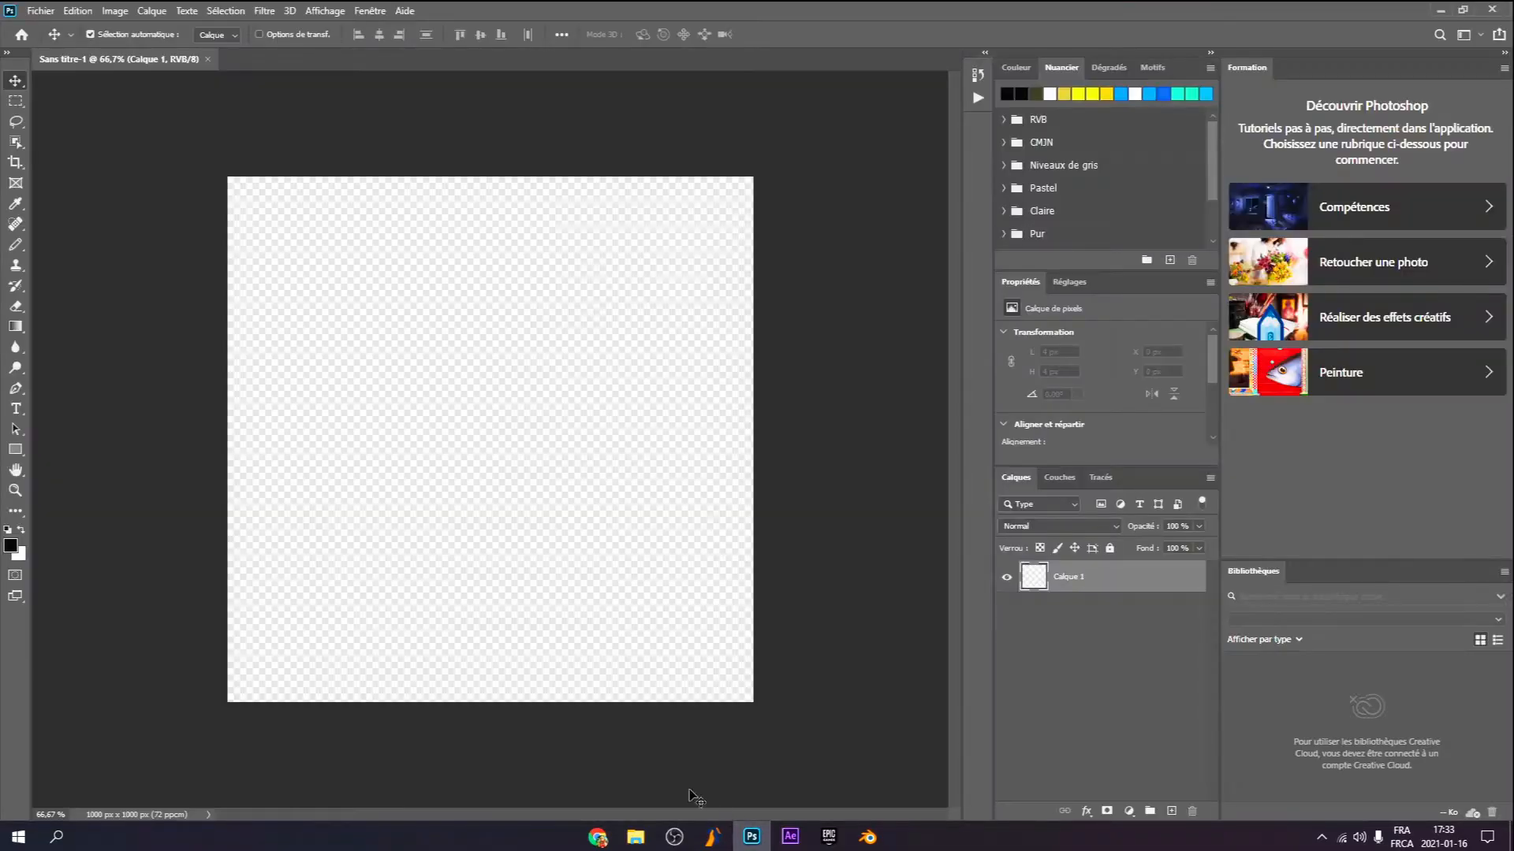
Place the "icon" image from the Documents > Skins folder as an embedded object, fitted to the canvas
{"action": "left_click", "coordinate": [41, 10]}
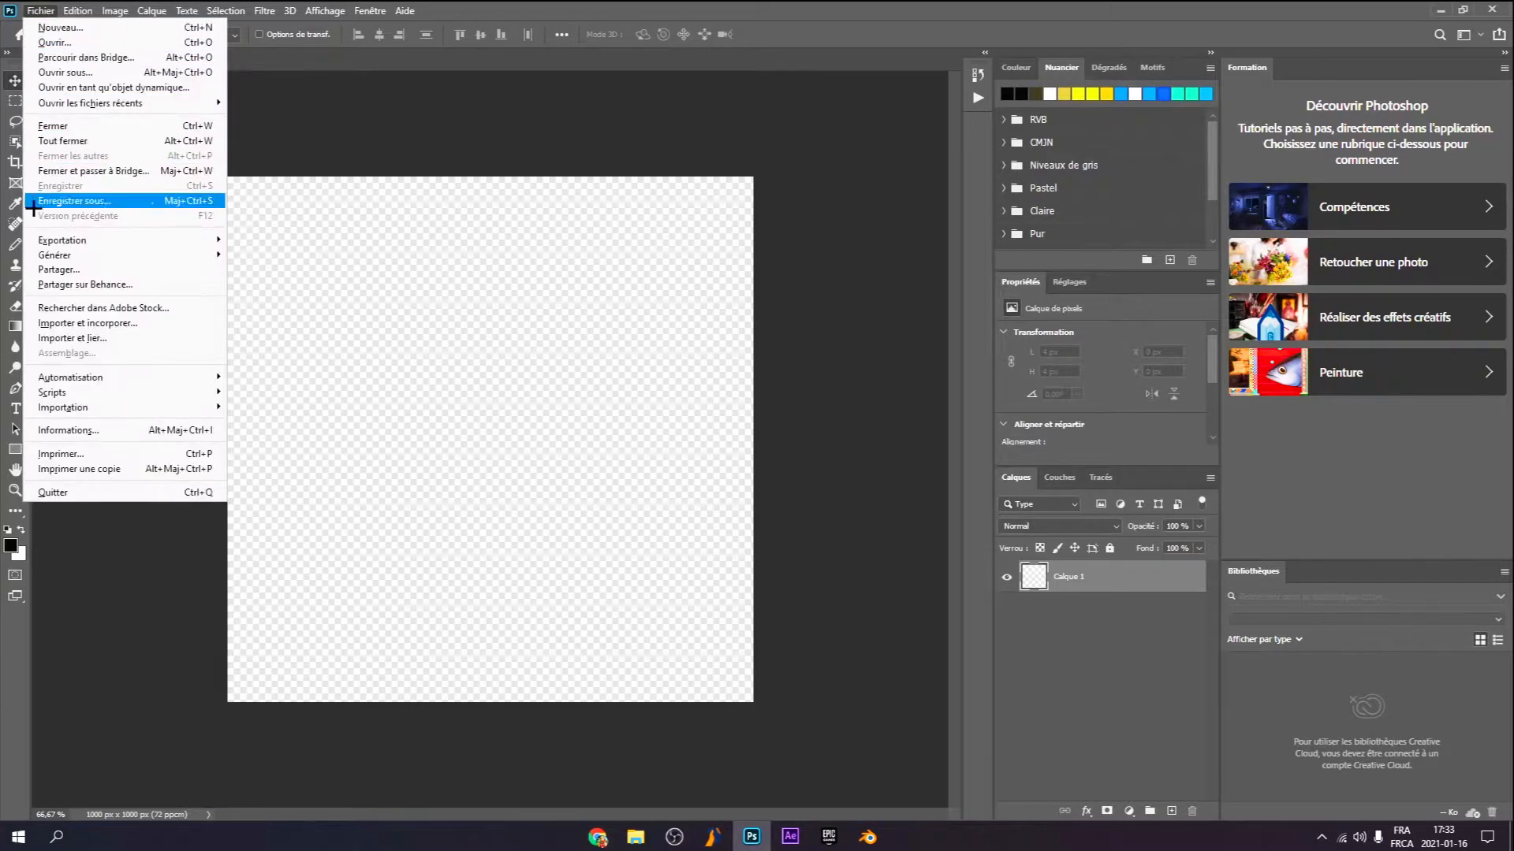
{"action": "left_click", "coordinate": [62, 325]}
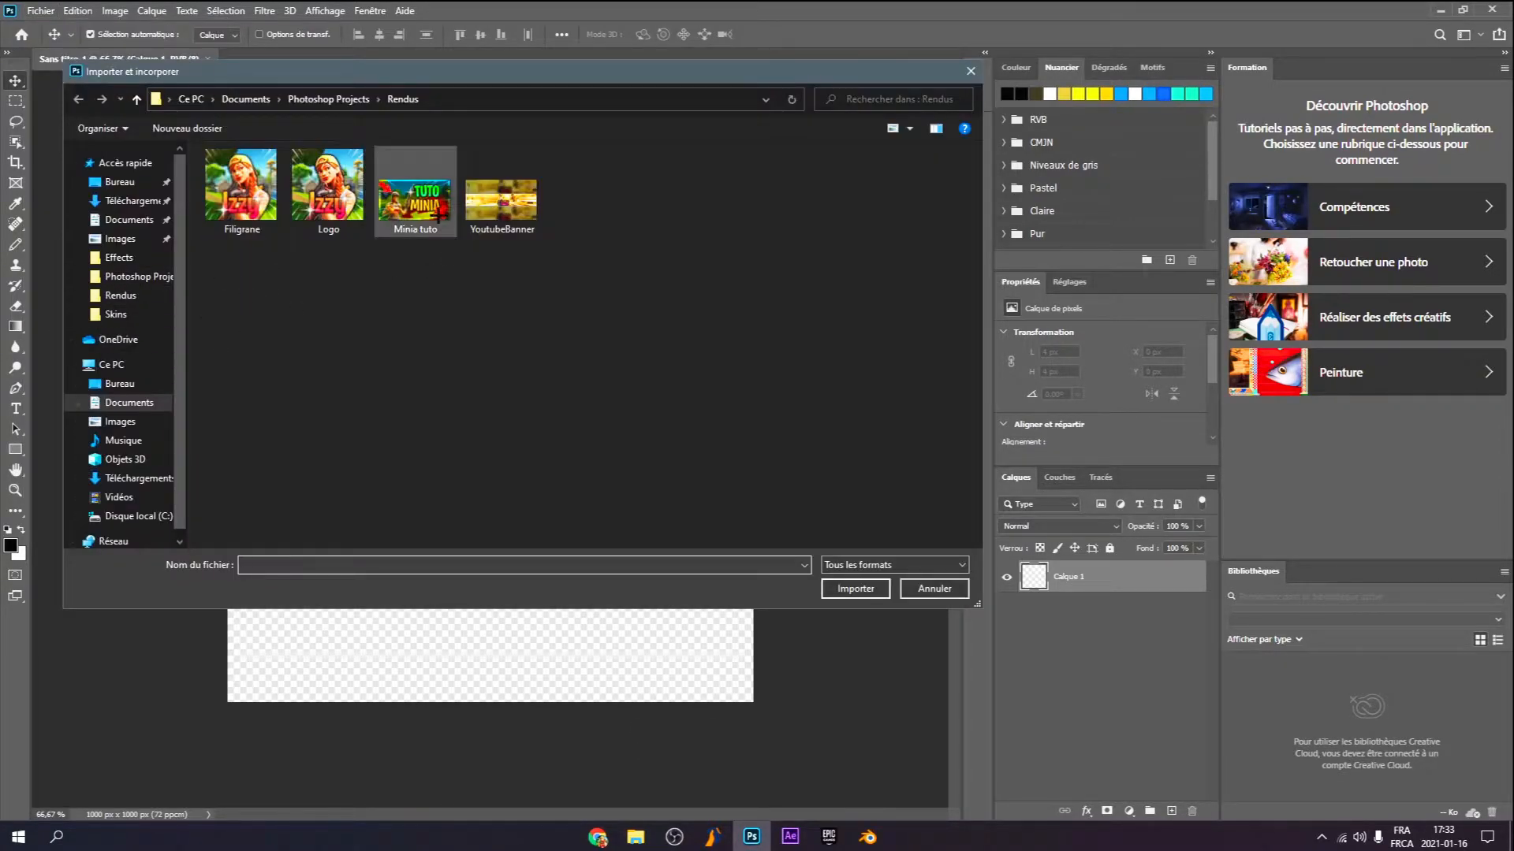
{"action": "left_click", "coordinate": [279, 99]}
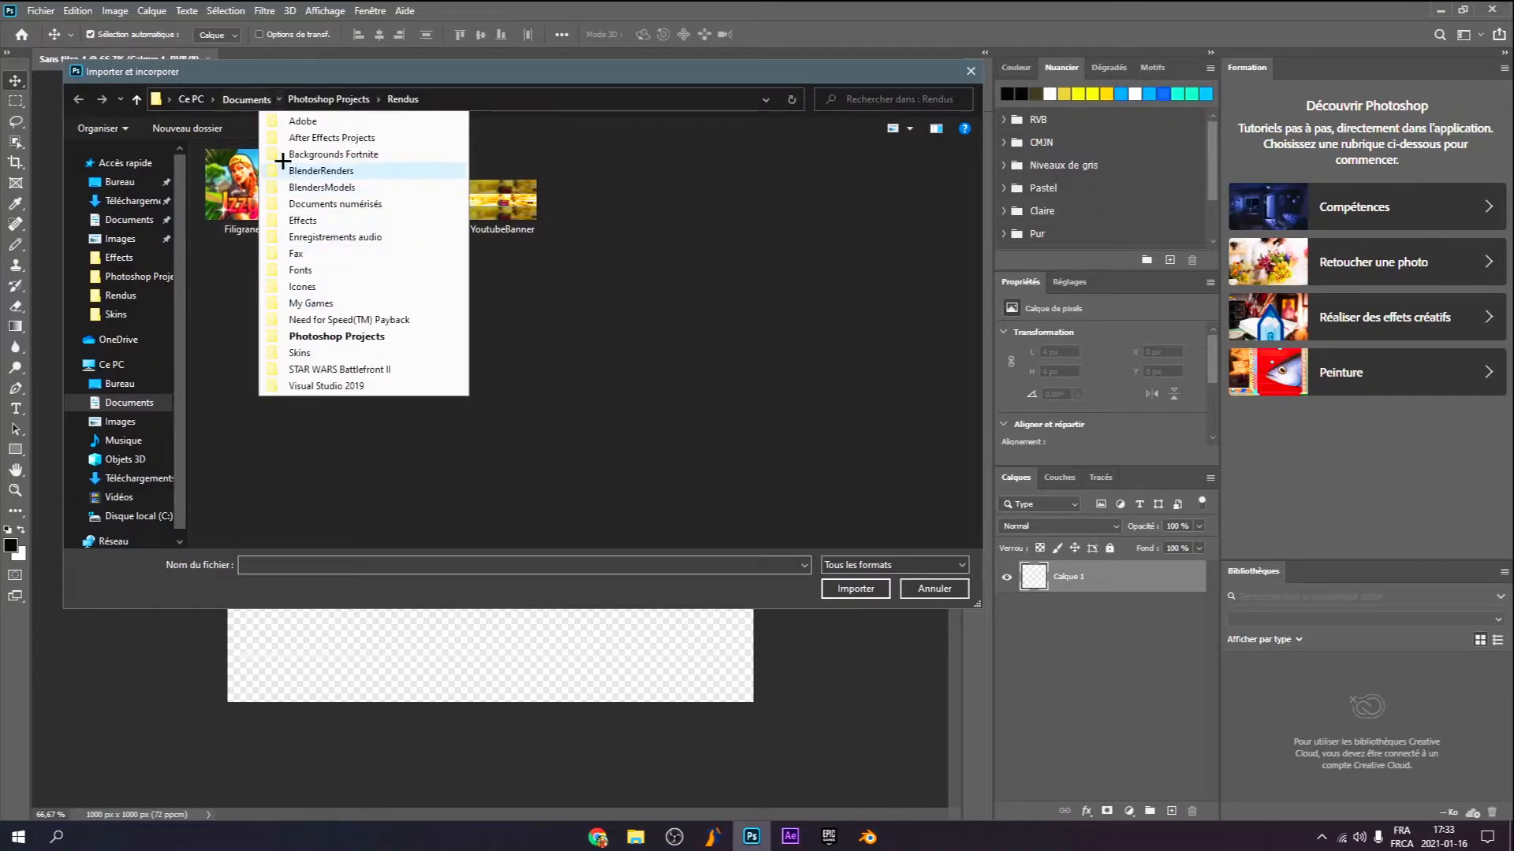
{"action": "left_click", "coordinate": [246, 99]}
{"action": "double_click", "coordinate": [297, 405]}
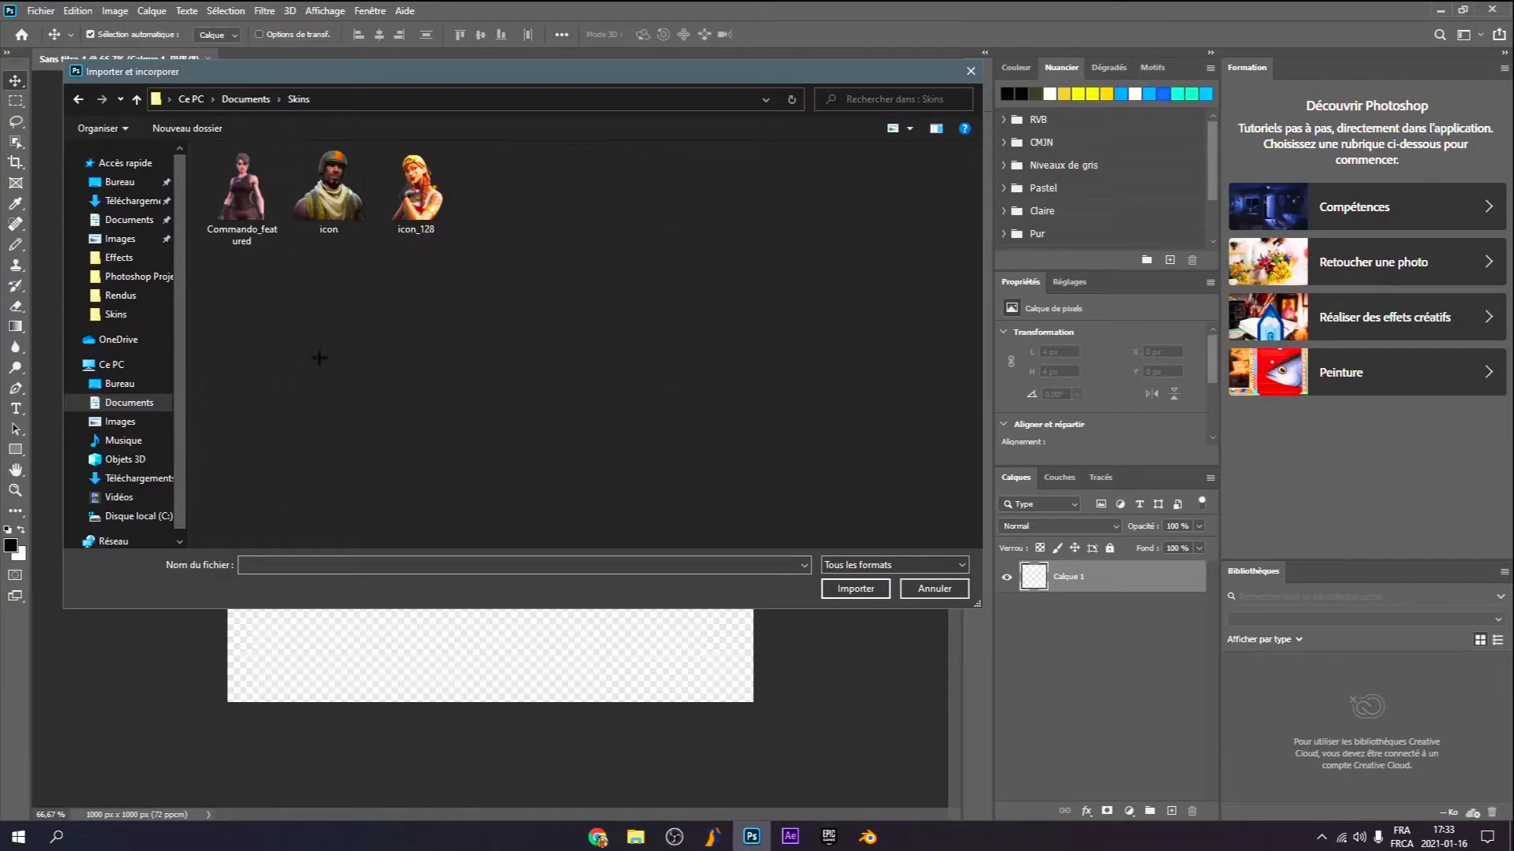
{"action": "left_click", "coordinate": [330, 205]}
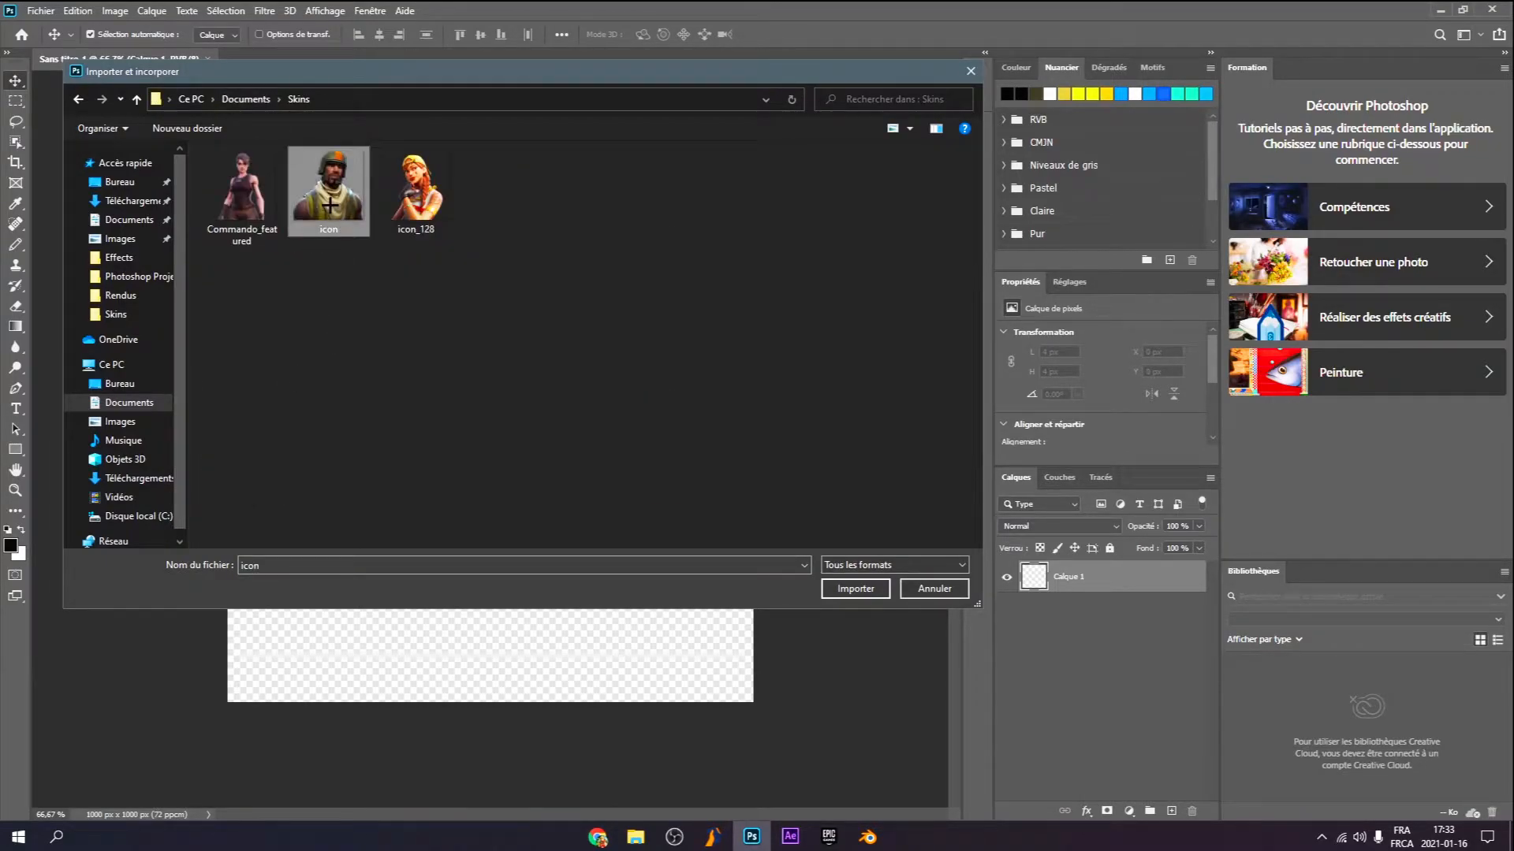
{"action": "left_click", "coordinate": [827, 588]}
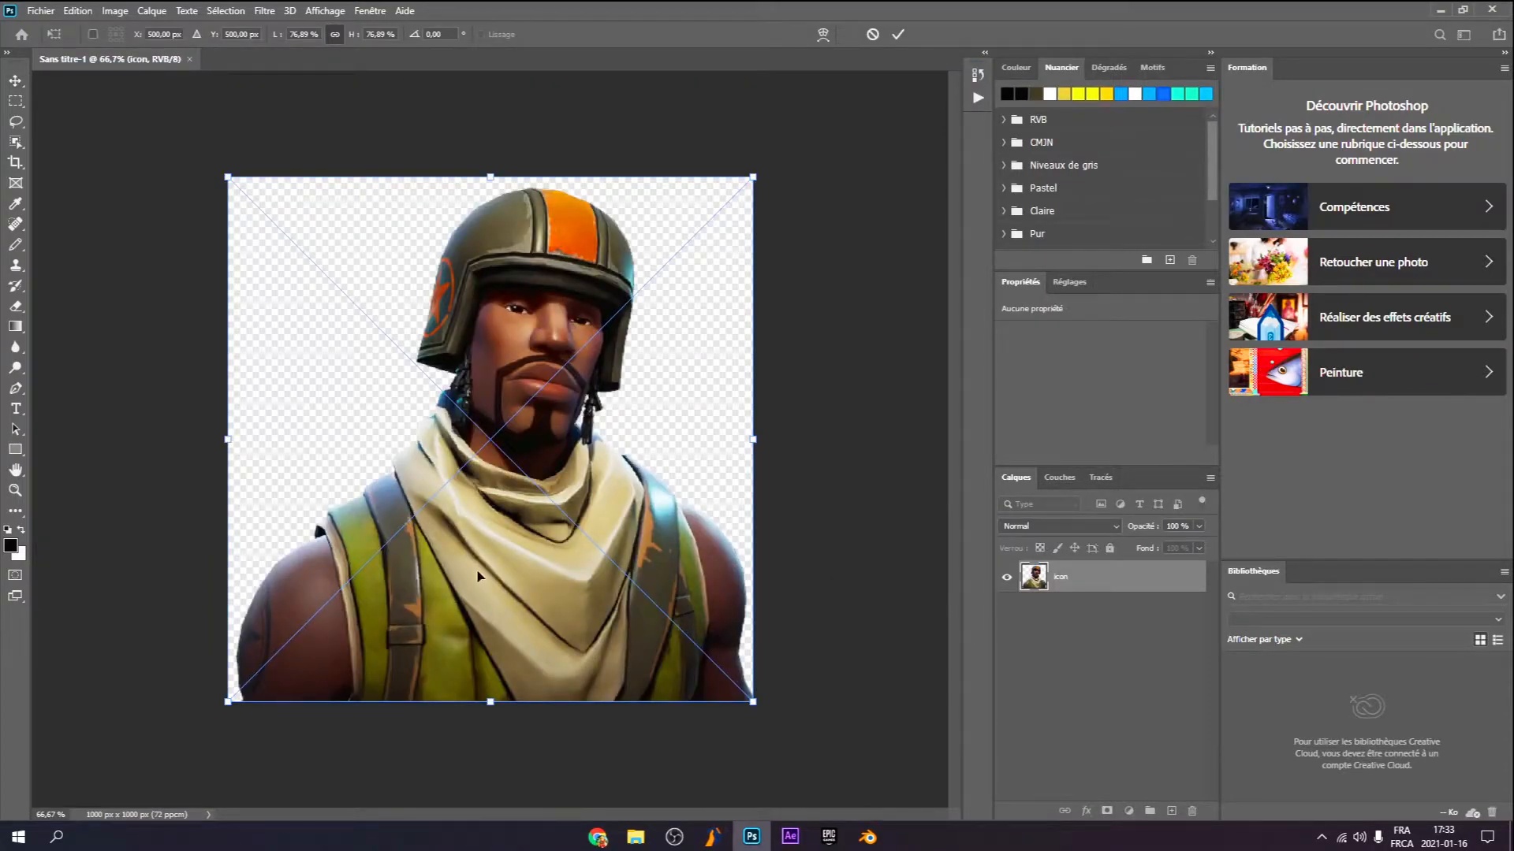
{"action": "left_click", "coordinate": [1075, 635]}
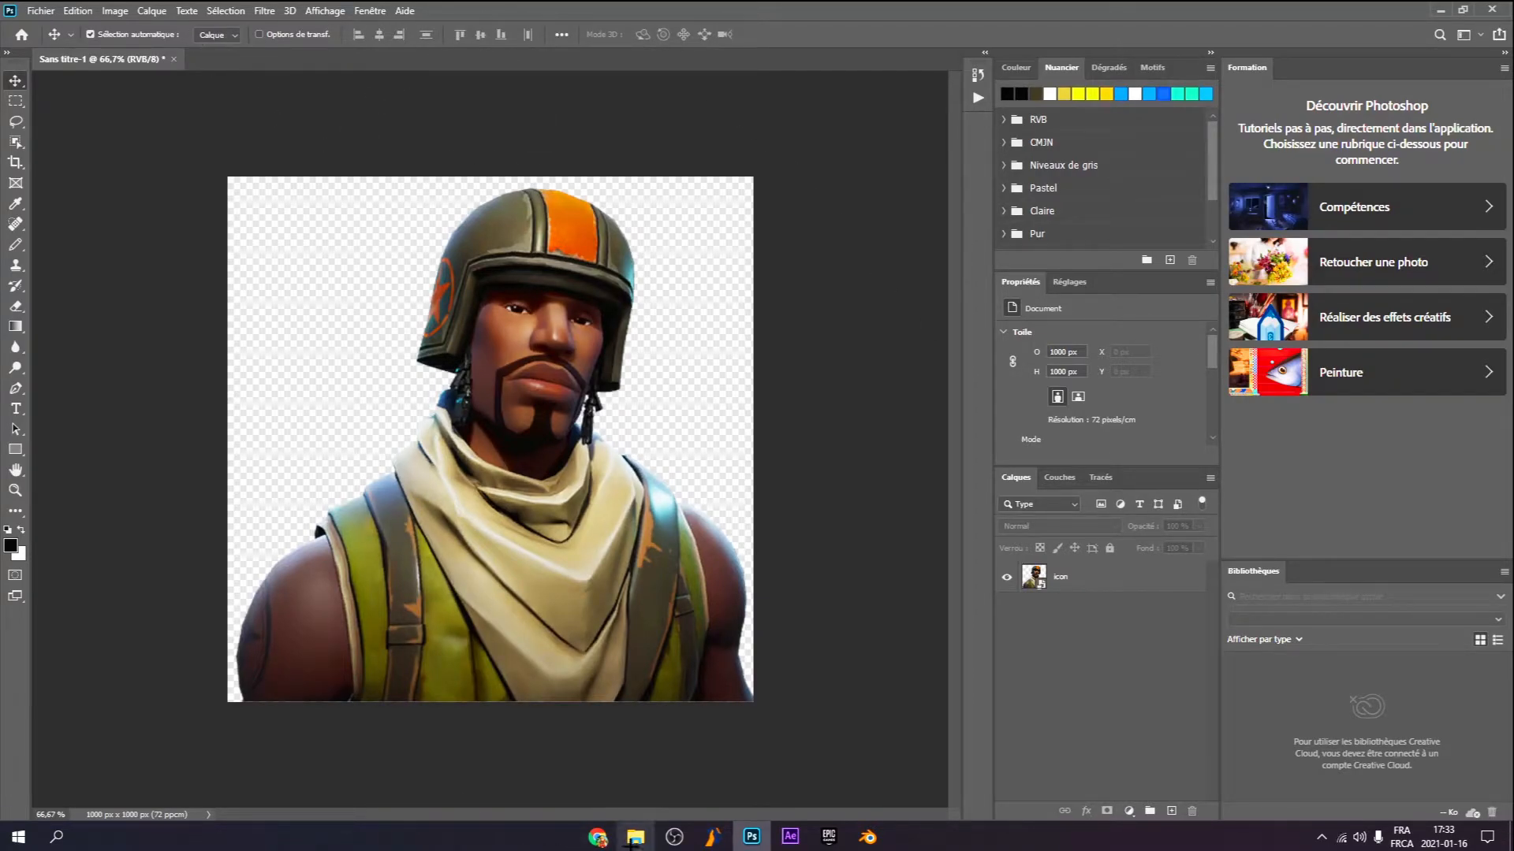
Look through the background screenshots in the Documents > Backgrounds Fortnite folder in File Explorer
{"action": "left_click", "coordinate": [634, 837]}
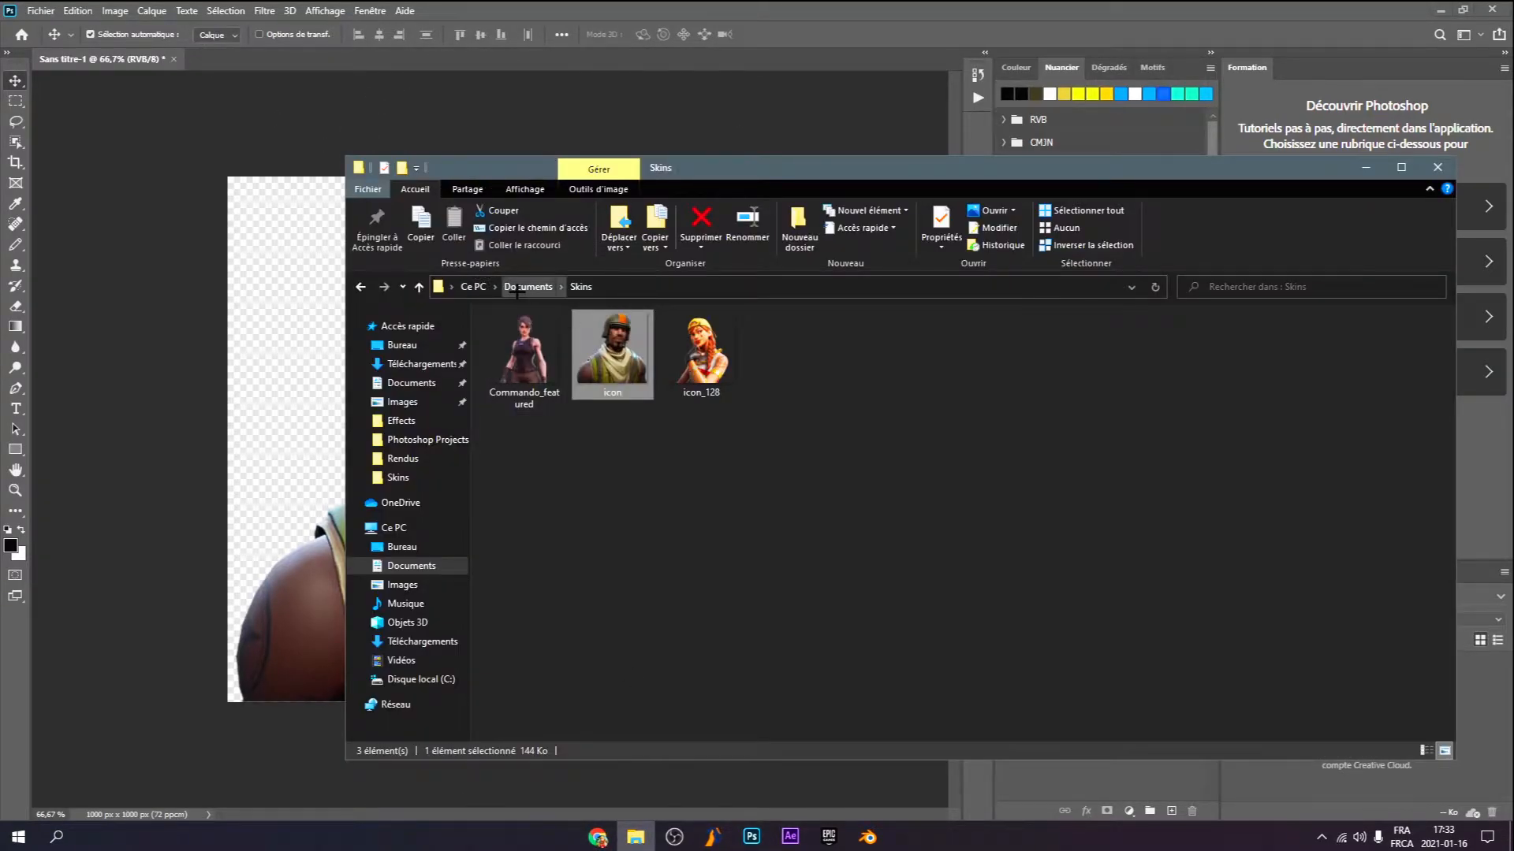
{"action": "left_click", "coordinate": [527, 286]}
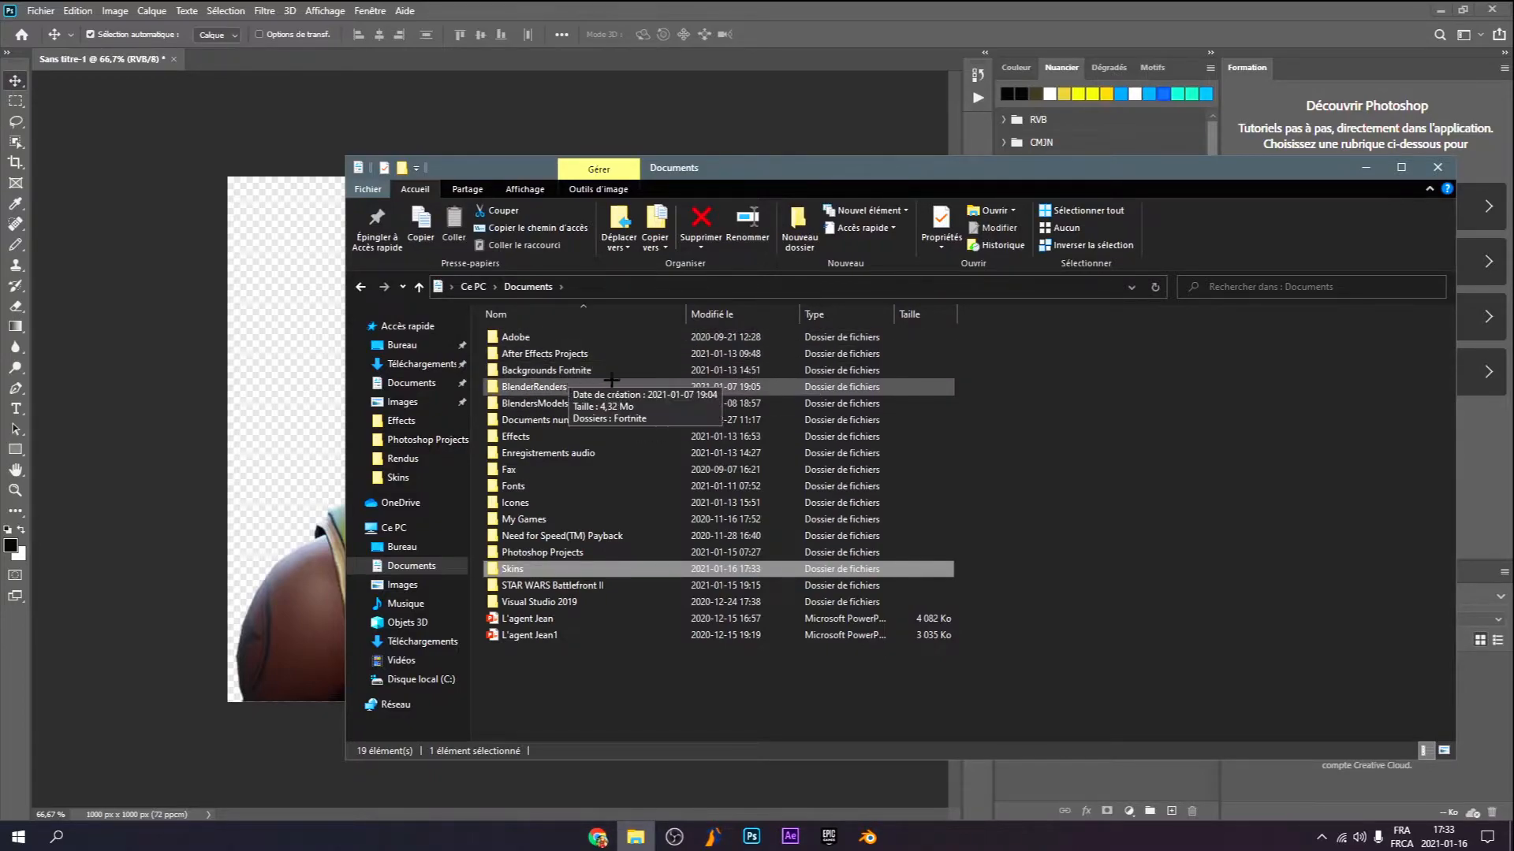
{"action": "double_click", "coordinate": [617, 369]}
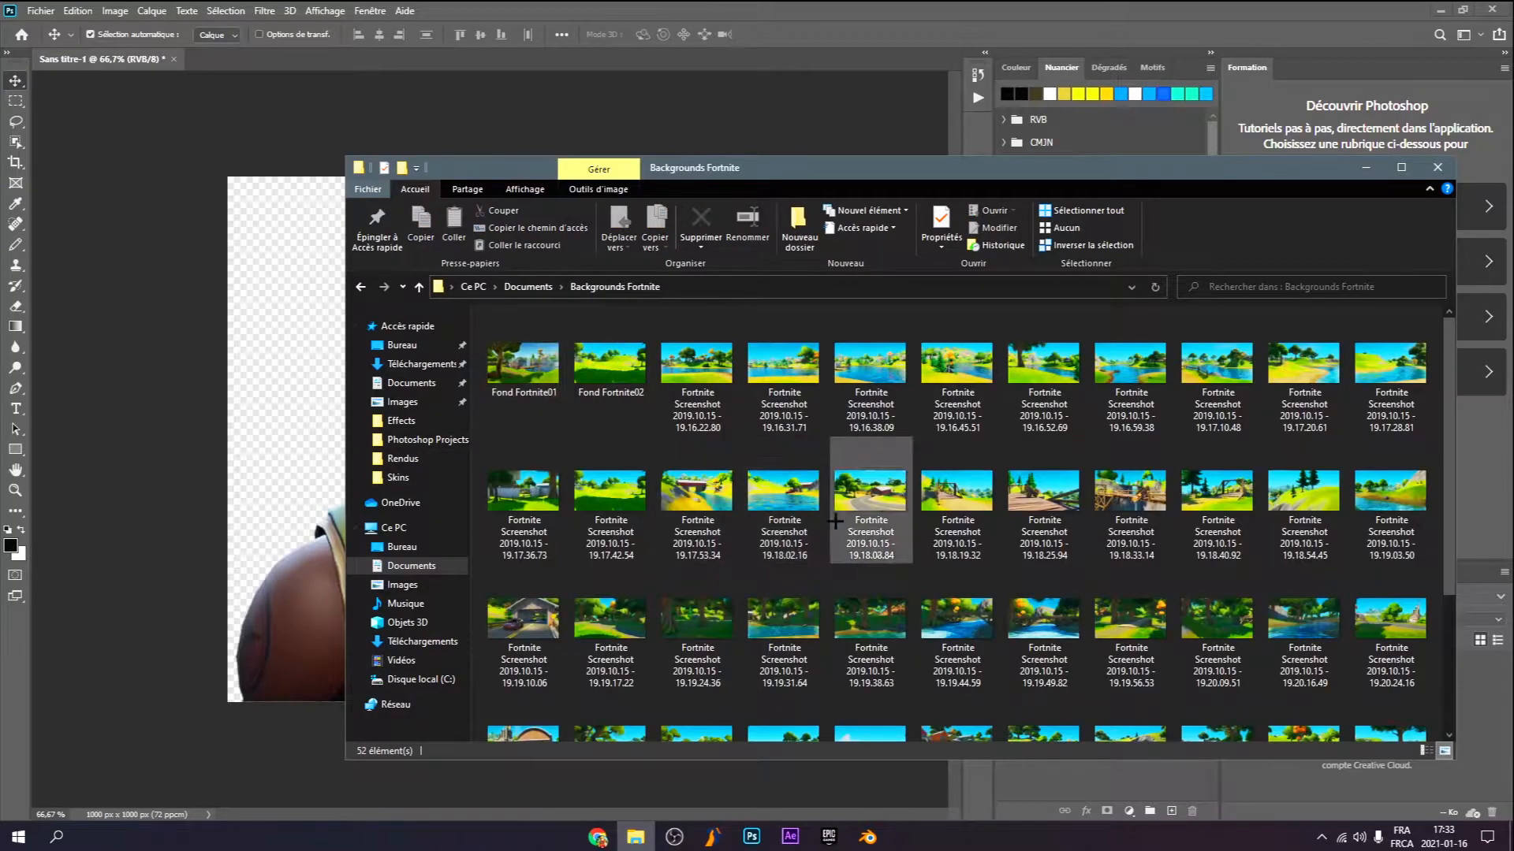
{"action": "scroll", "coordinate": [1179, 592], "scroll_direction": "down", "scroll_amount": 3}
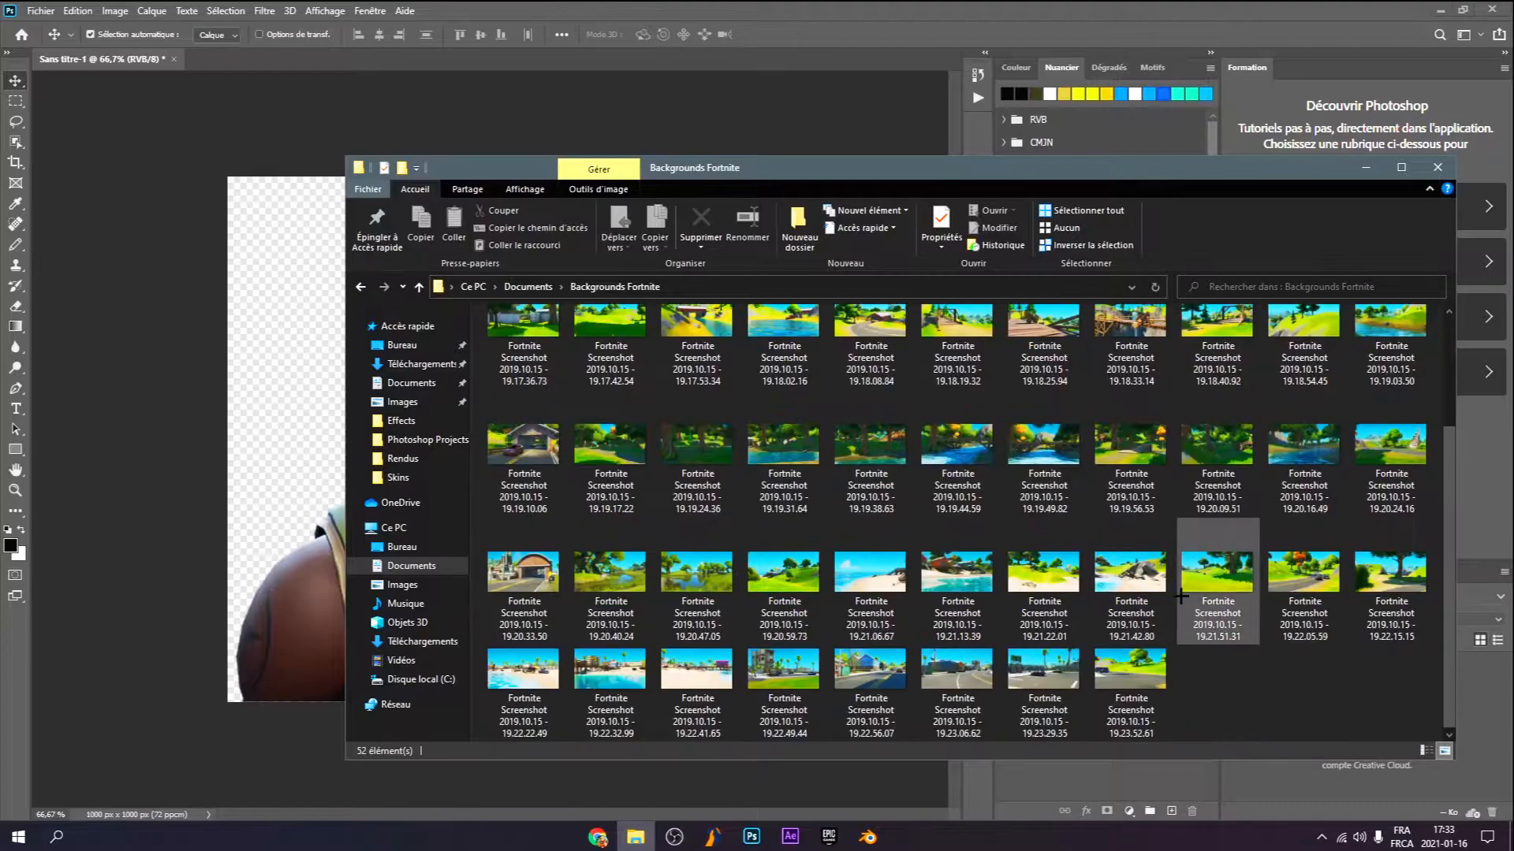
{"action": "left_click_drag", "start_coordinate": [1206, 690], "coordinate": [1242, 701]}
{"action": "scroll", "coordinate": [1140, 639], "scroll_direction": "up", "scroll_amount": 3}
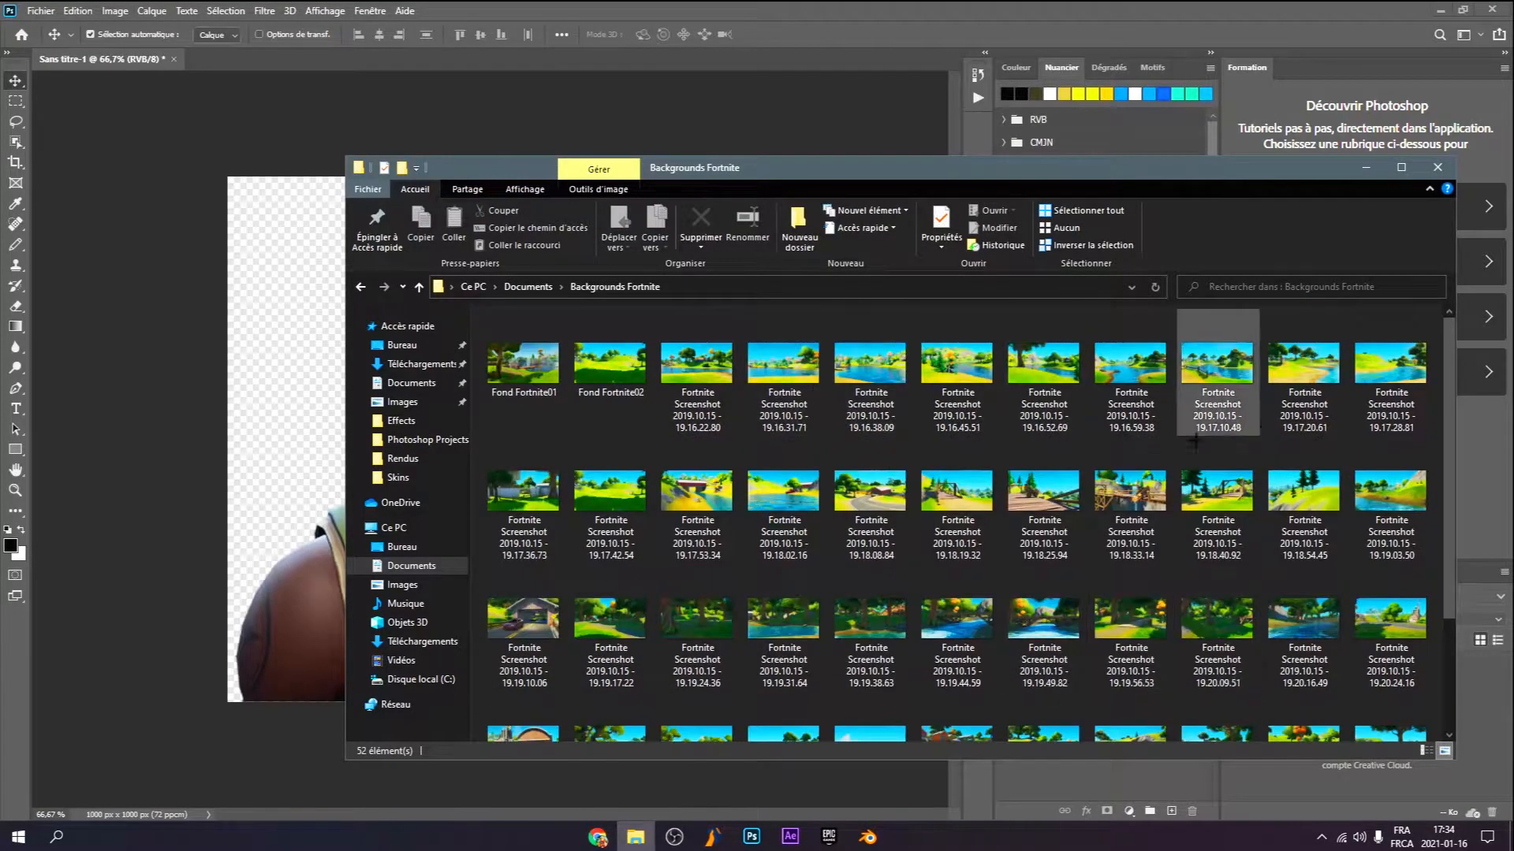
{"action": "left_click", "coordinate": [1305, 370]}
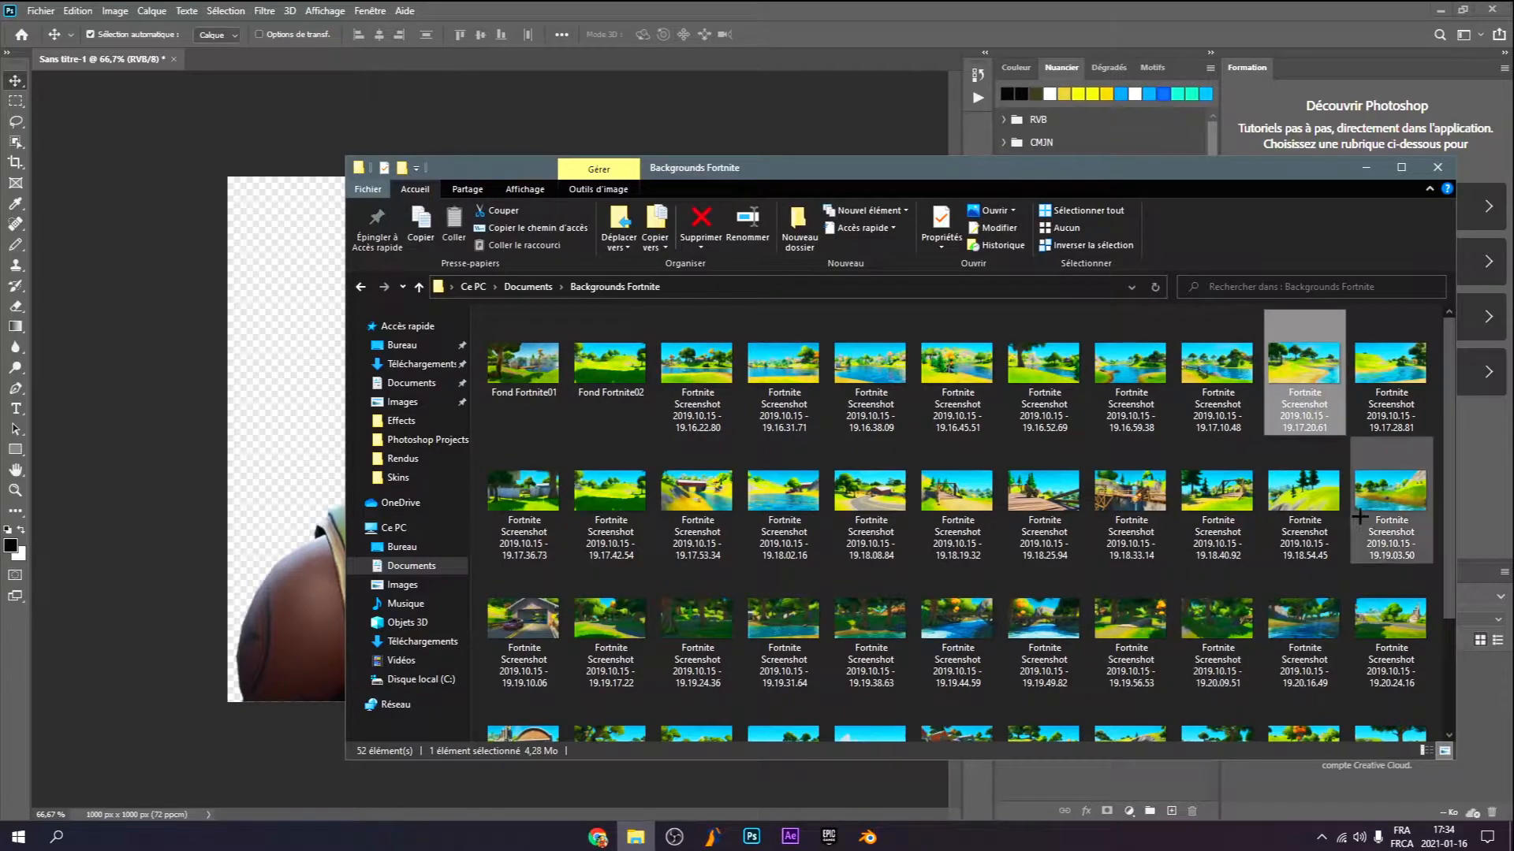
{"action": "left_click", "coordinate": [1392, 499]}
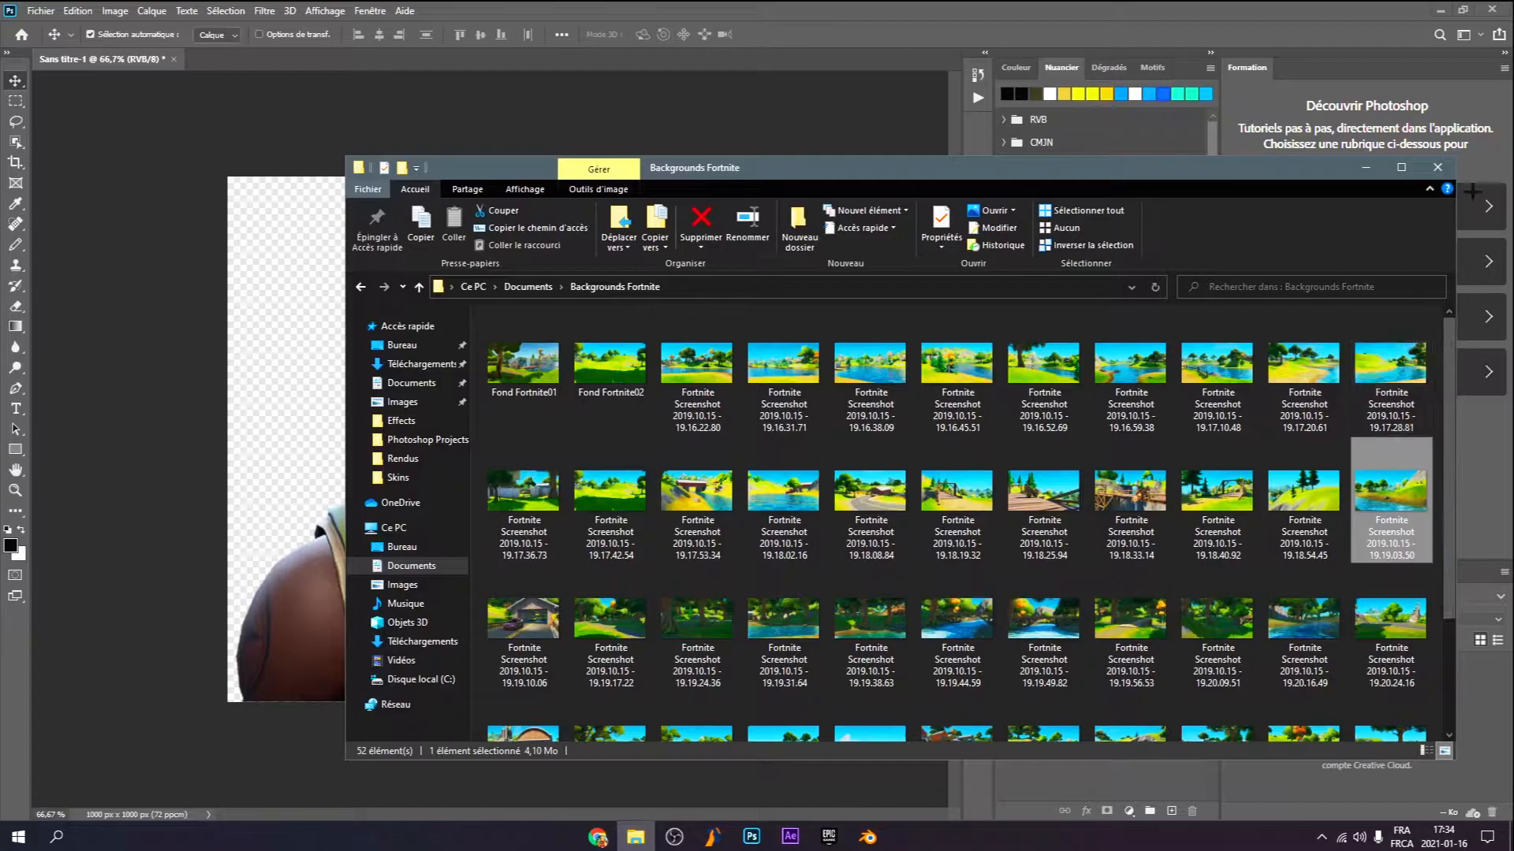
Return to Photoshop and import "Fortnite Screenshot 2019.10.15 - 19.18.08.84" from Documents > Backgrounds Fortnite as an embedded object
{"action": "left_click", "coordinate": [37, 11]}
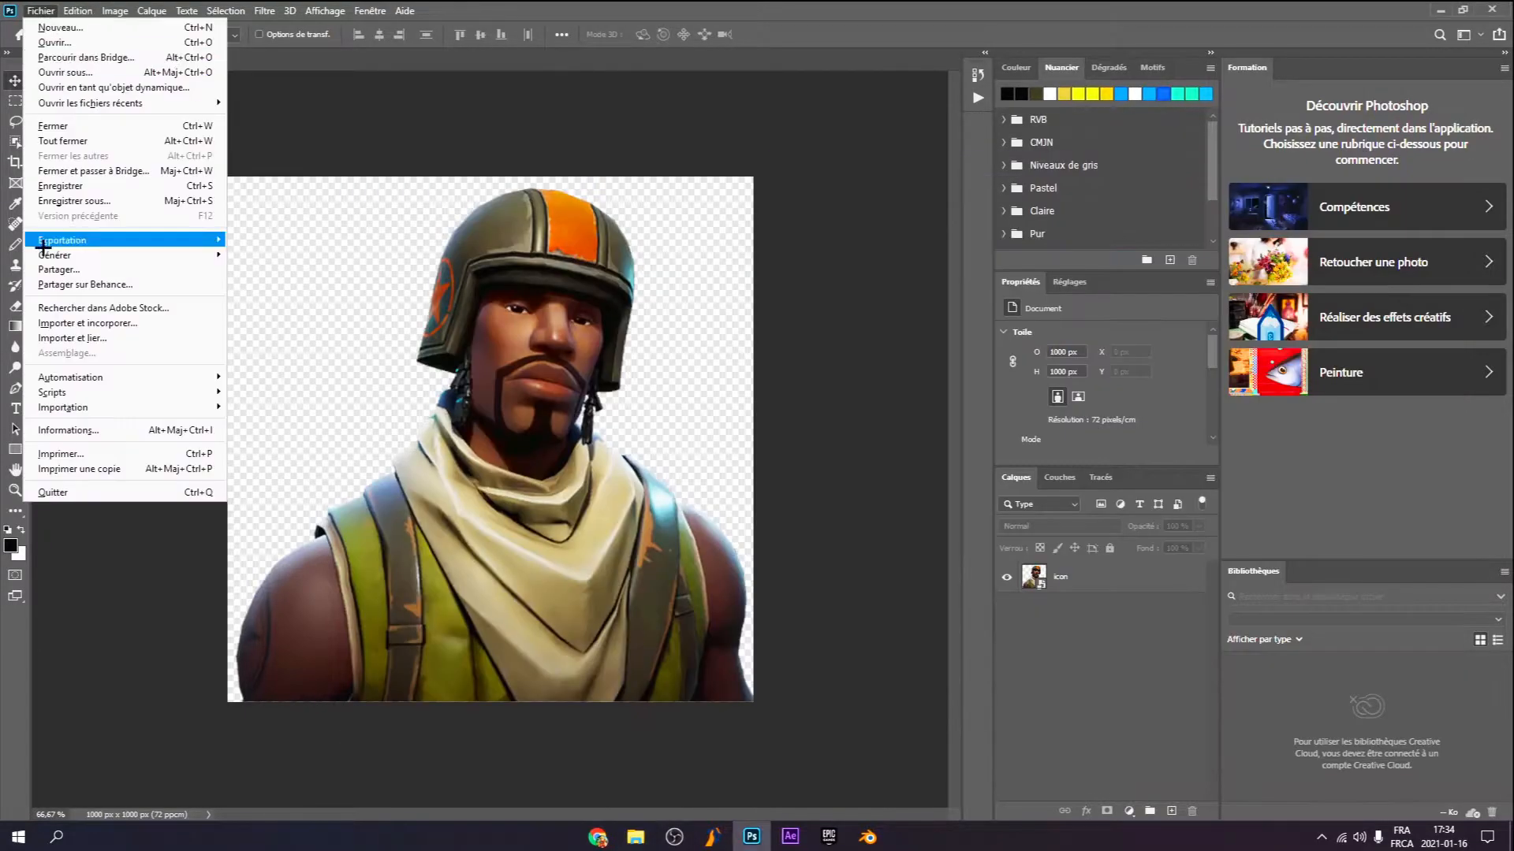
{"action": "left_click", "coordinate": [75, 310]}
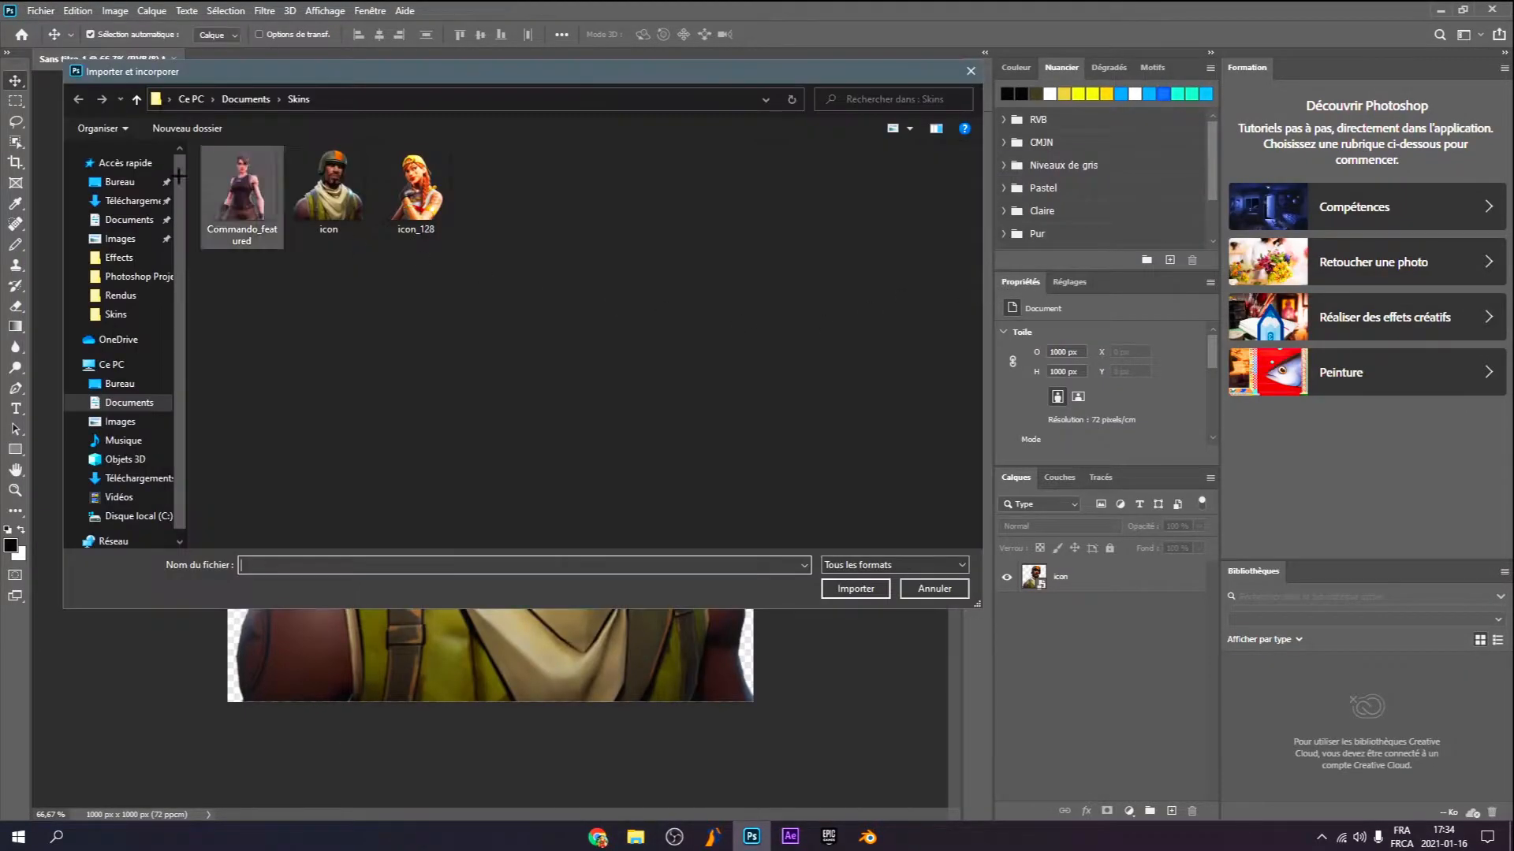
{"action": "left_click", "coordinate": [245, 99]}
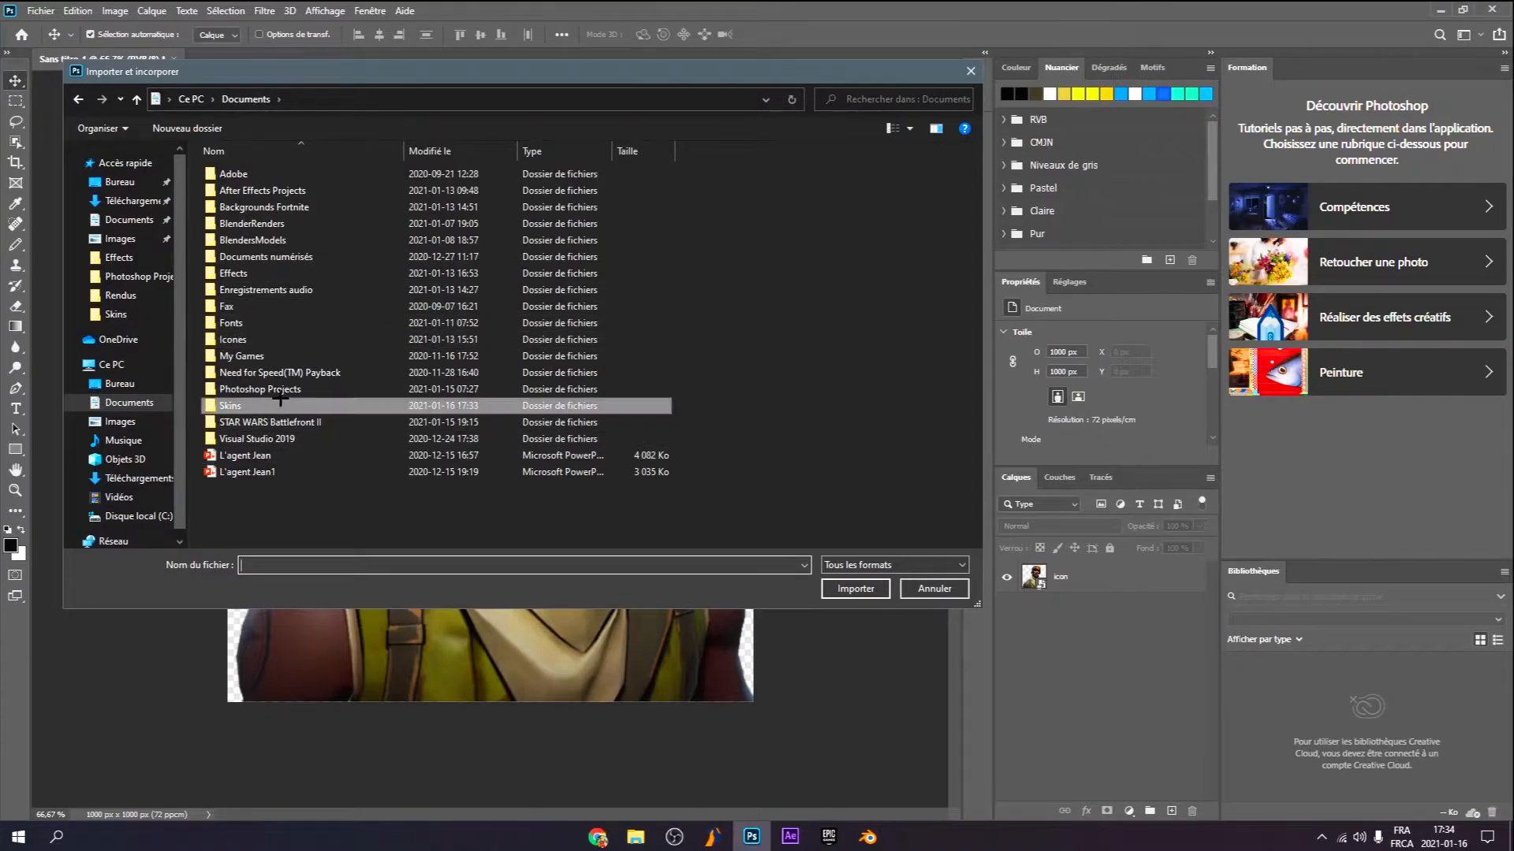
{"action": "double_click", "coordinate": [304, 207]}
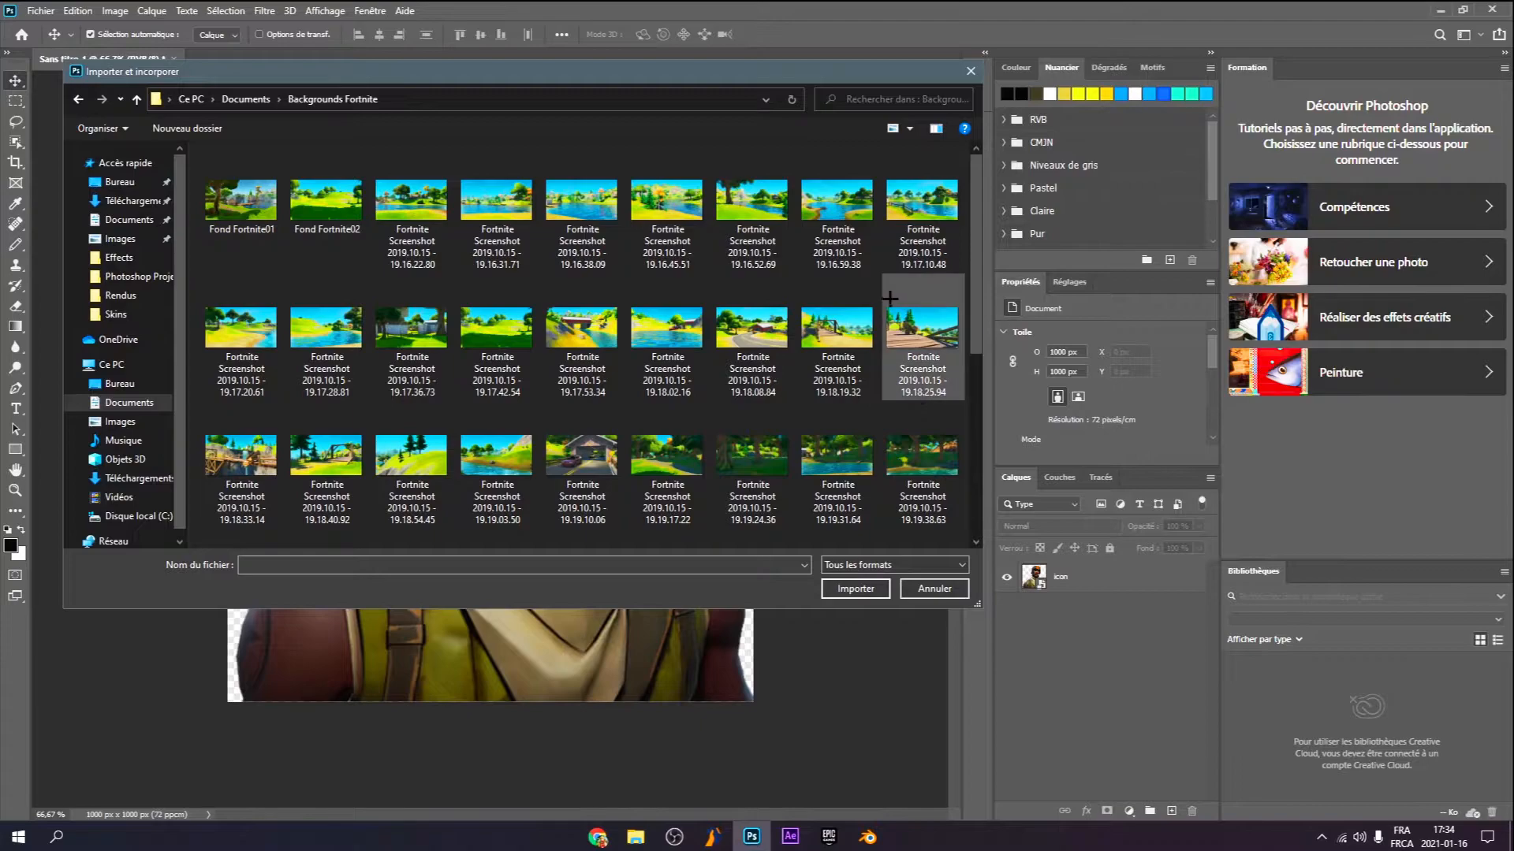
{"action": "scroll", "coordinate": [966, 379], "scroll_direction": "down", "scroll_amount": 5}
{"action": "scroll", "coordinate": [962, 371], "scroll_direction": "up", "scroll_amount": 5}
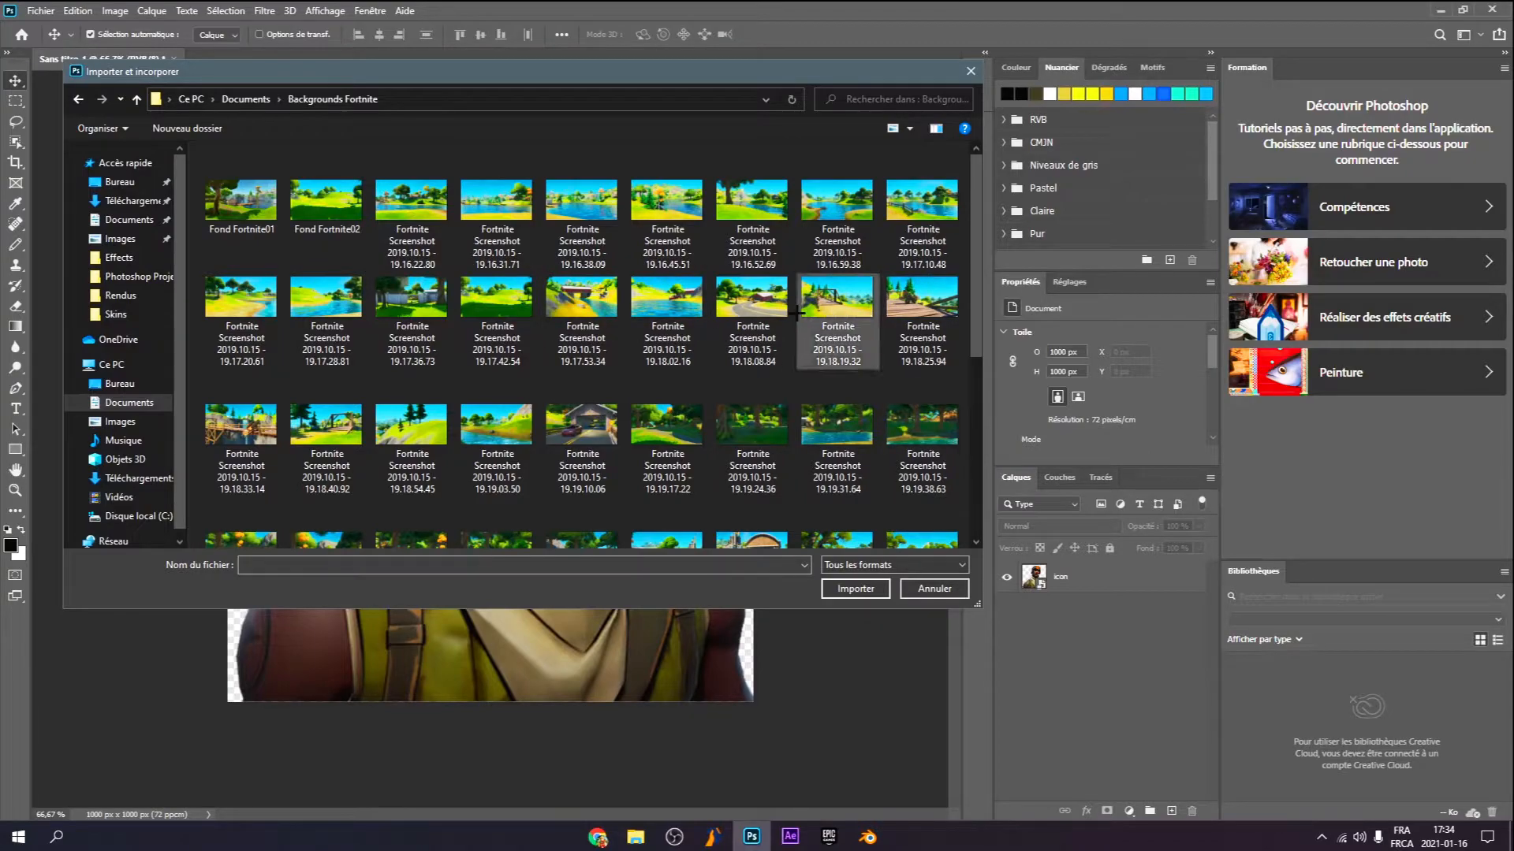
{"action": "left_click", "coordinate": [738, 308]}
{"action": "left_click", "coordinate": [856, 589]}
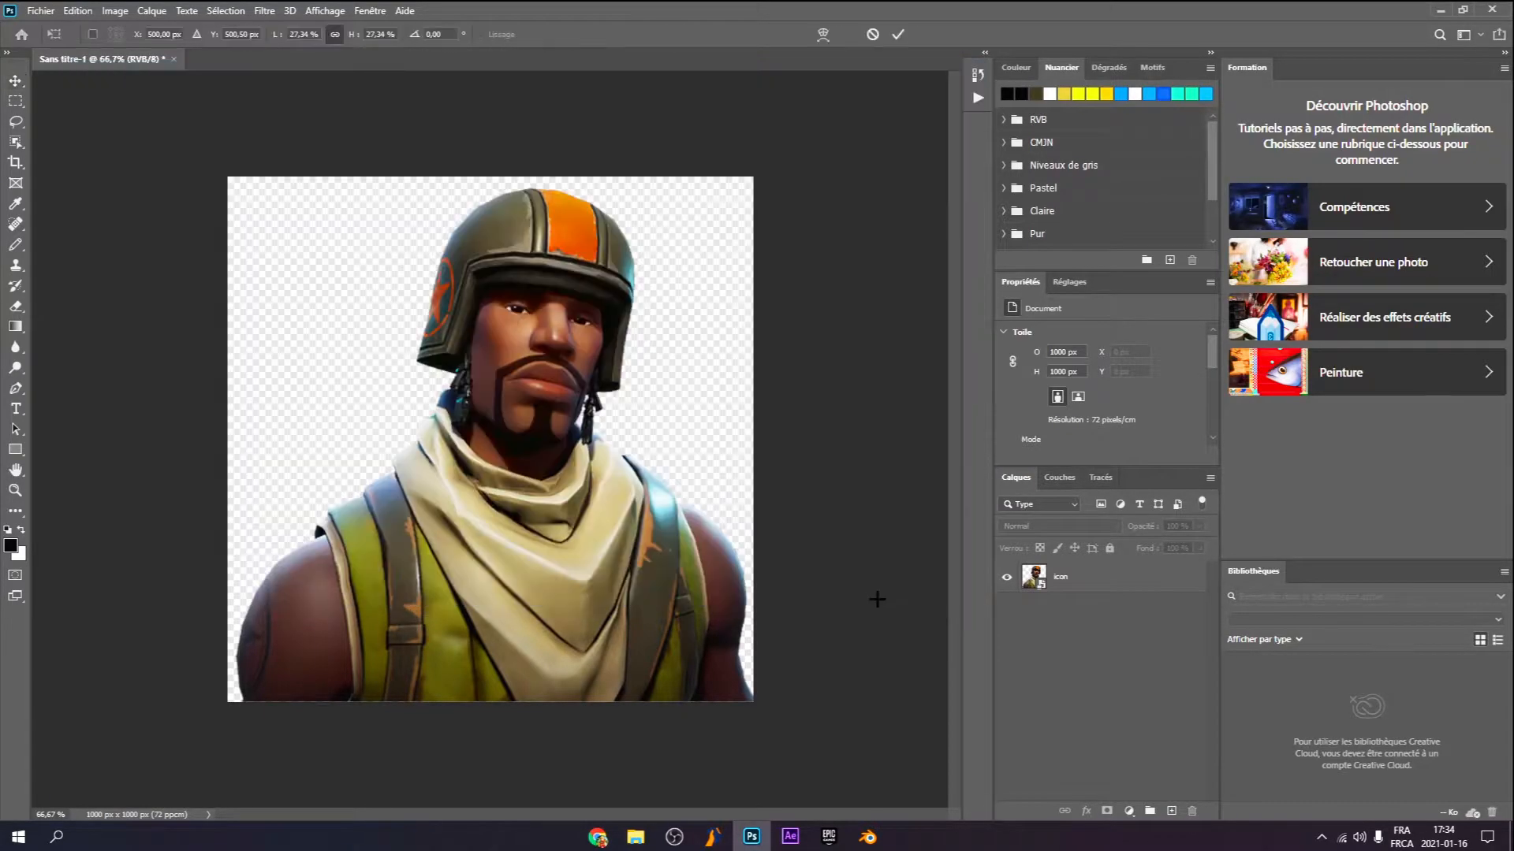
Enlarge the background screenshot to the full canvas height, about 48.56%, and narrow its right side slightly to about 1750 px wide
{"action": "left_click_drag", "start_coordinate": [490, 293], "coordinate": [490, 177]}
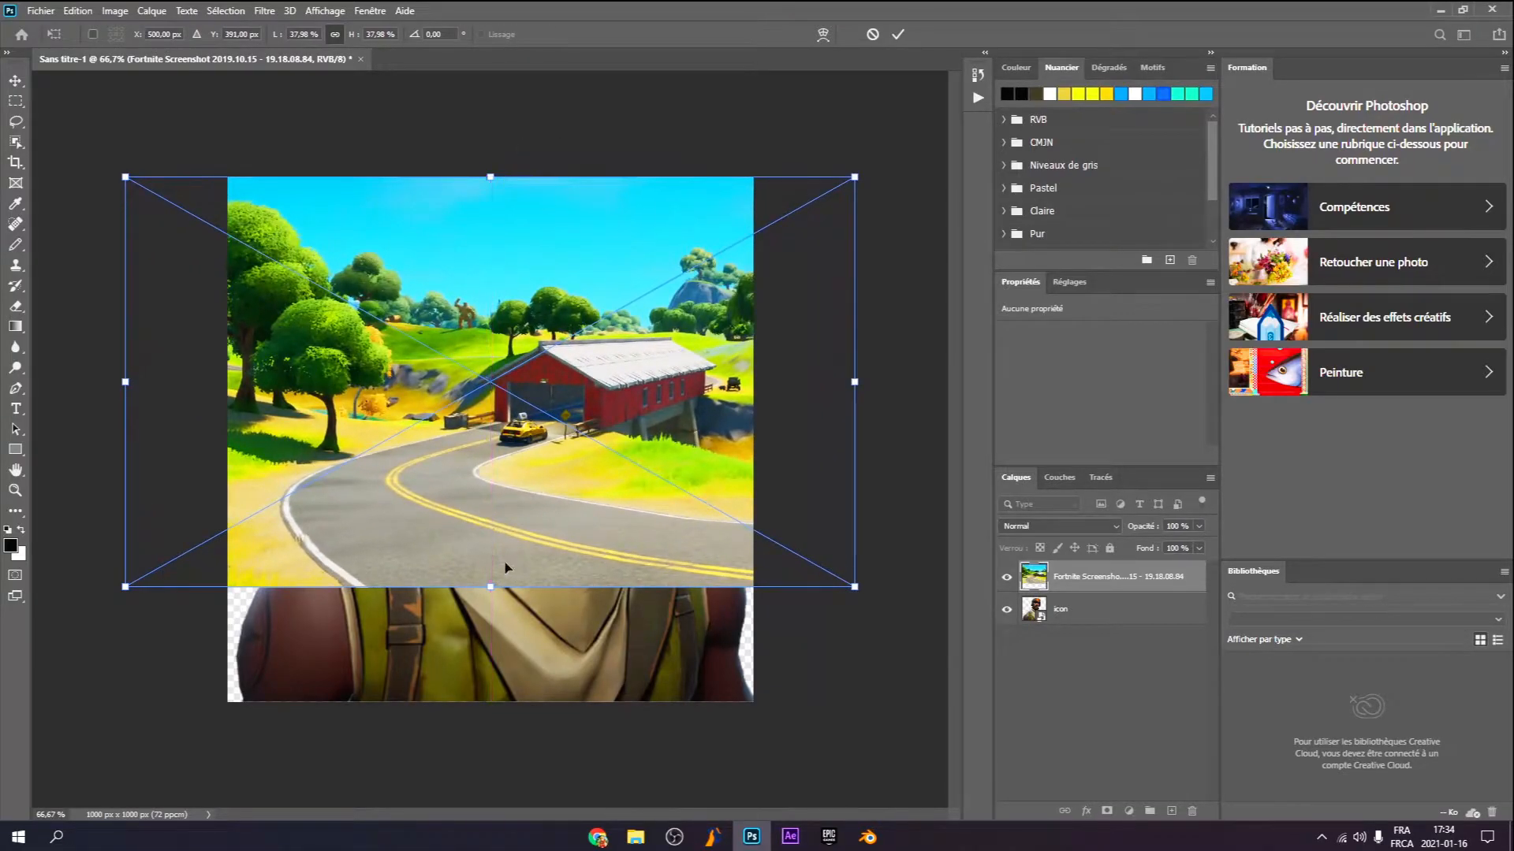
{"action": "left_click_drag", "start_coordinate": [495, 587], "coordinate": [491, 701]}
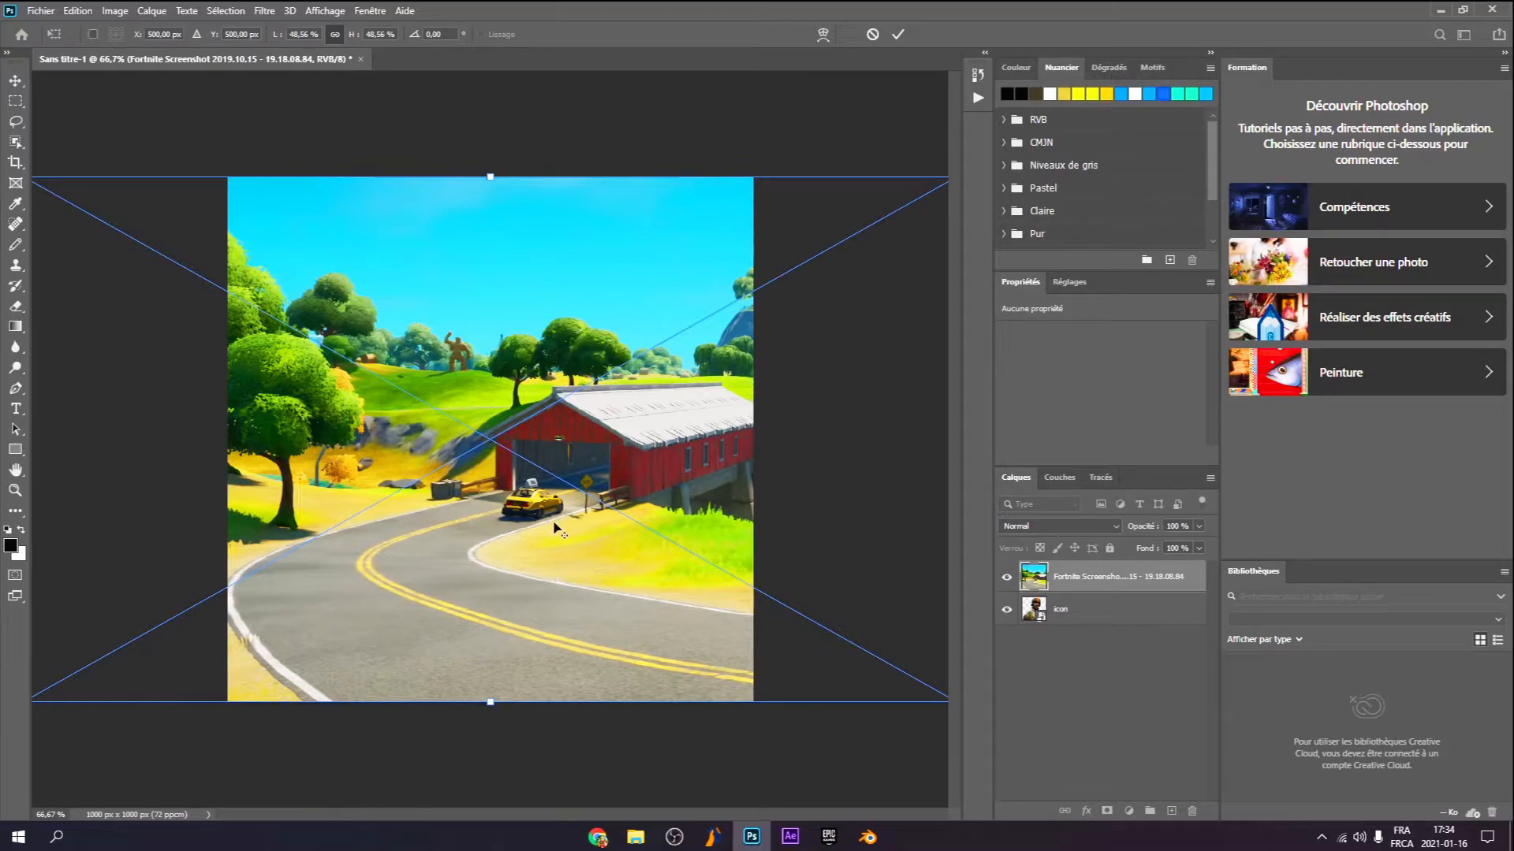
{"action": "scroll", "coordinate": [555, 529], "scroll_direction": "down", "scroll_amount": 2}
{"action": "scroll", "coordinate": [520, 454], "scroll_direction": "up", "scroll_amount": 1}
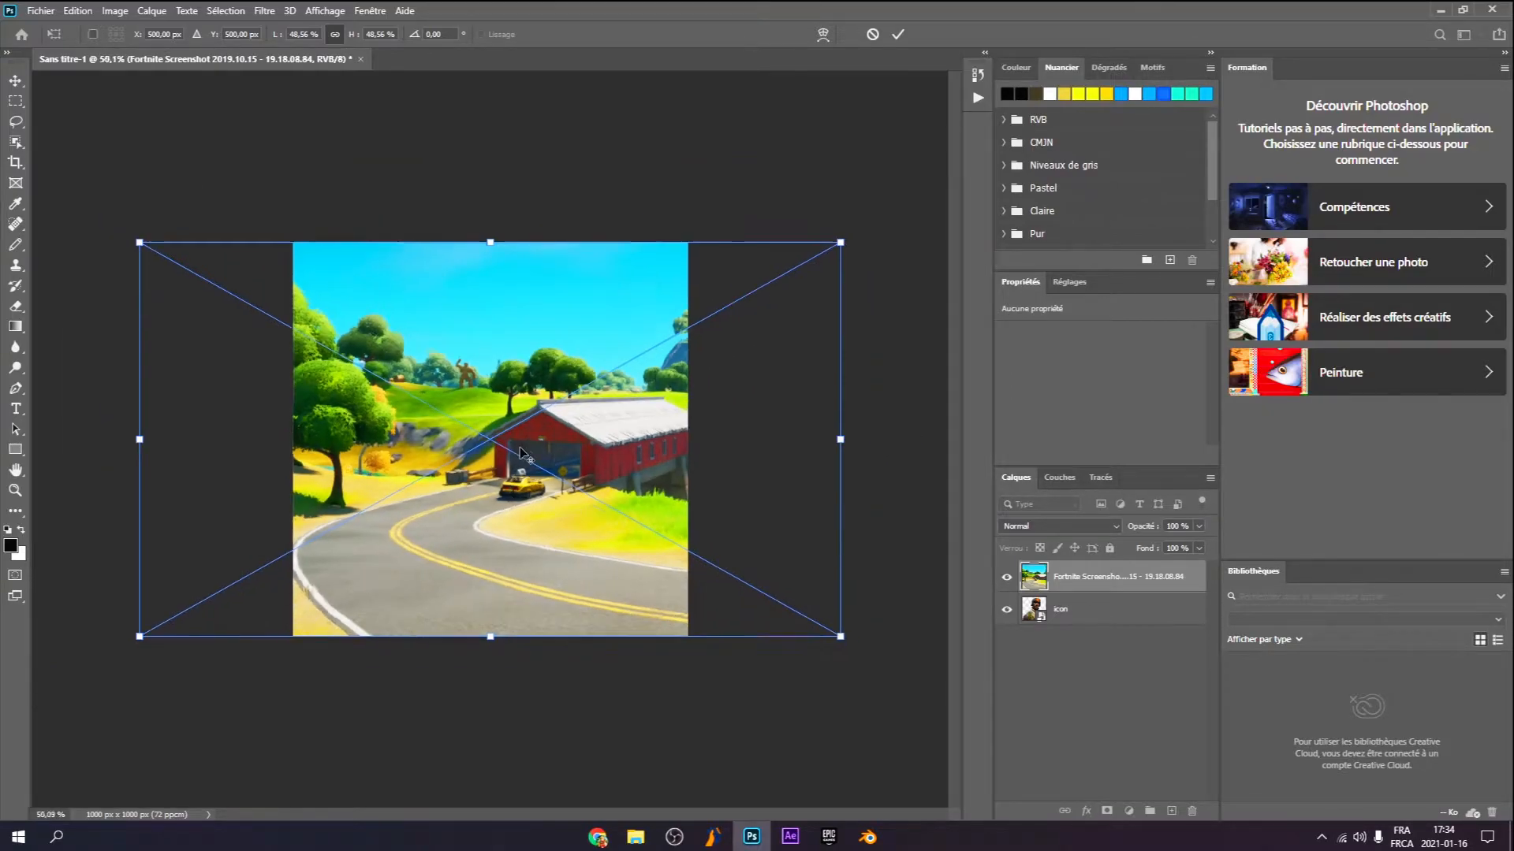
{"action": "scroll", "coordinate": [511, 464], "scroll_direction": "down", "scroll_amount": 2}
{"action": "mouse_move", "coordinate": [835, 440]}
{"action": "left_mouse_down"}
{"action": "mouse_move", "coordinate": [686, 439]}
{"action": "mouse_move", "coordinate": [809, 446]}
{"action": "left_mouse_up"}
{"action": "left_click_drag", "start_coordinate": [832, 448], "coordinate": [831, 447]}
Bring the icon layer above the background screenshot and scale the character to about 59.73%, centred against the canvas's bottom edge
{"action": "left_click", "coordinate": [1098, 612]}
{"action": "left_click_drag", "start_coordinate": [1096, 611], "coordinate": [1077, 577]}
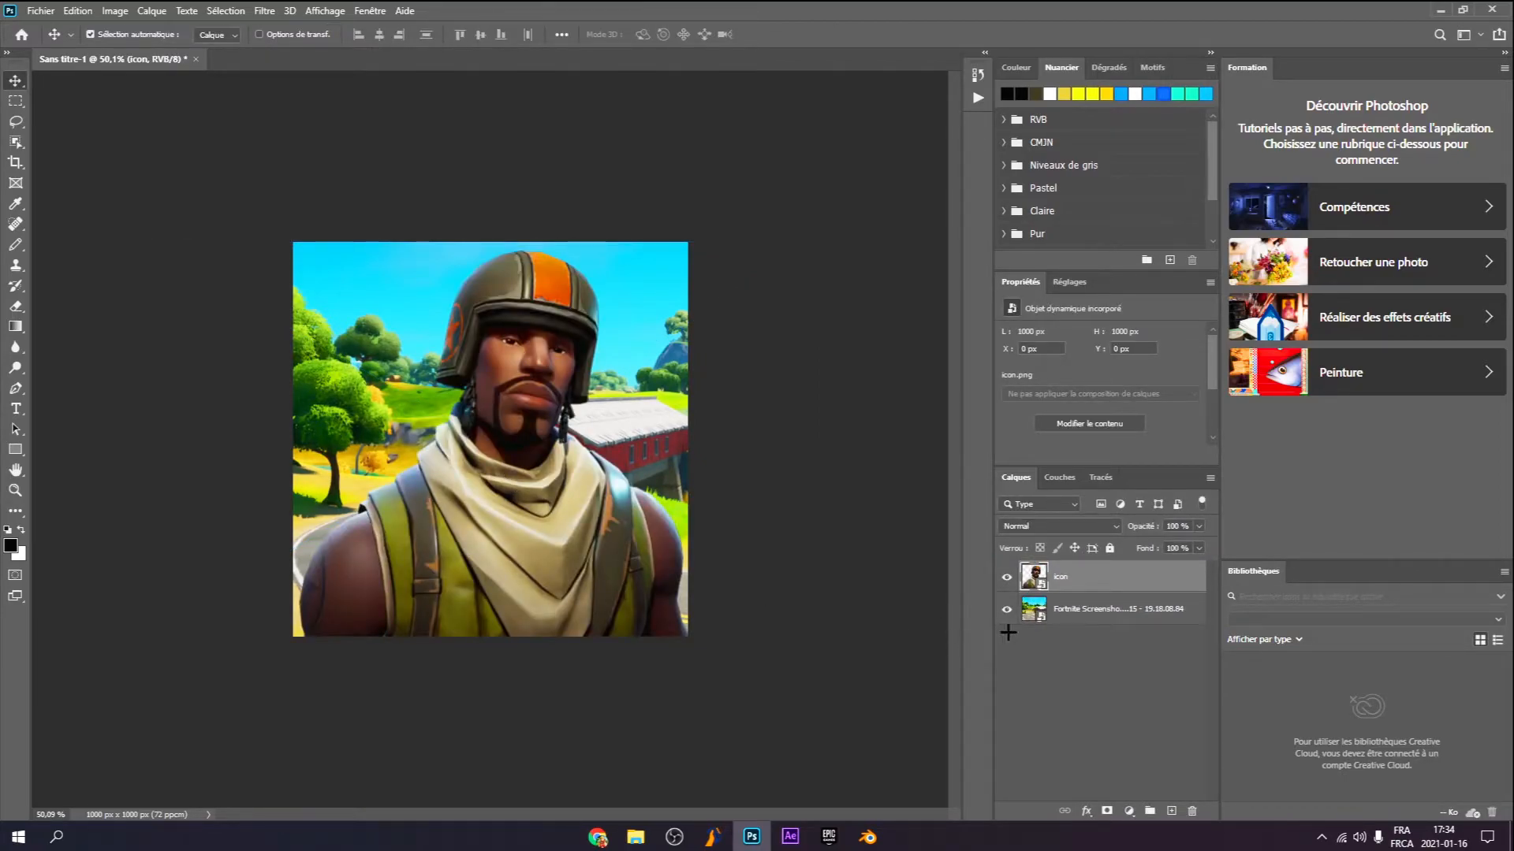
{"action": "key", "text": "ctrl"}
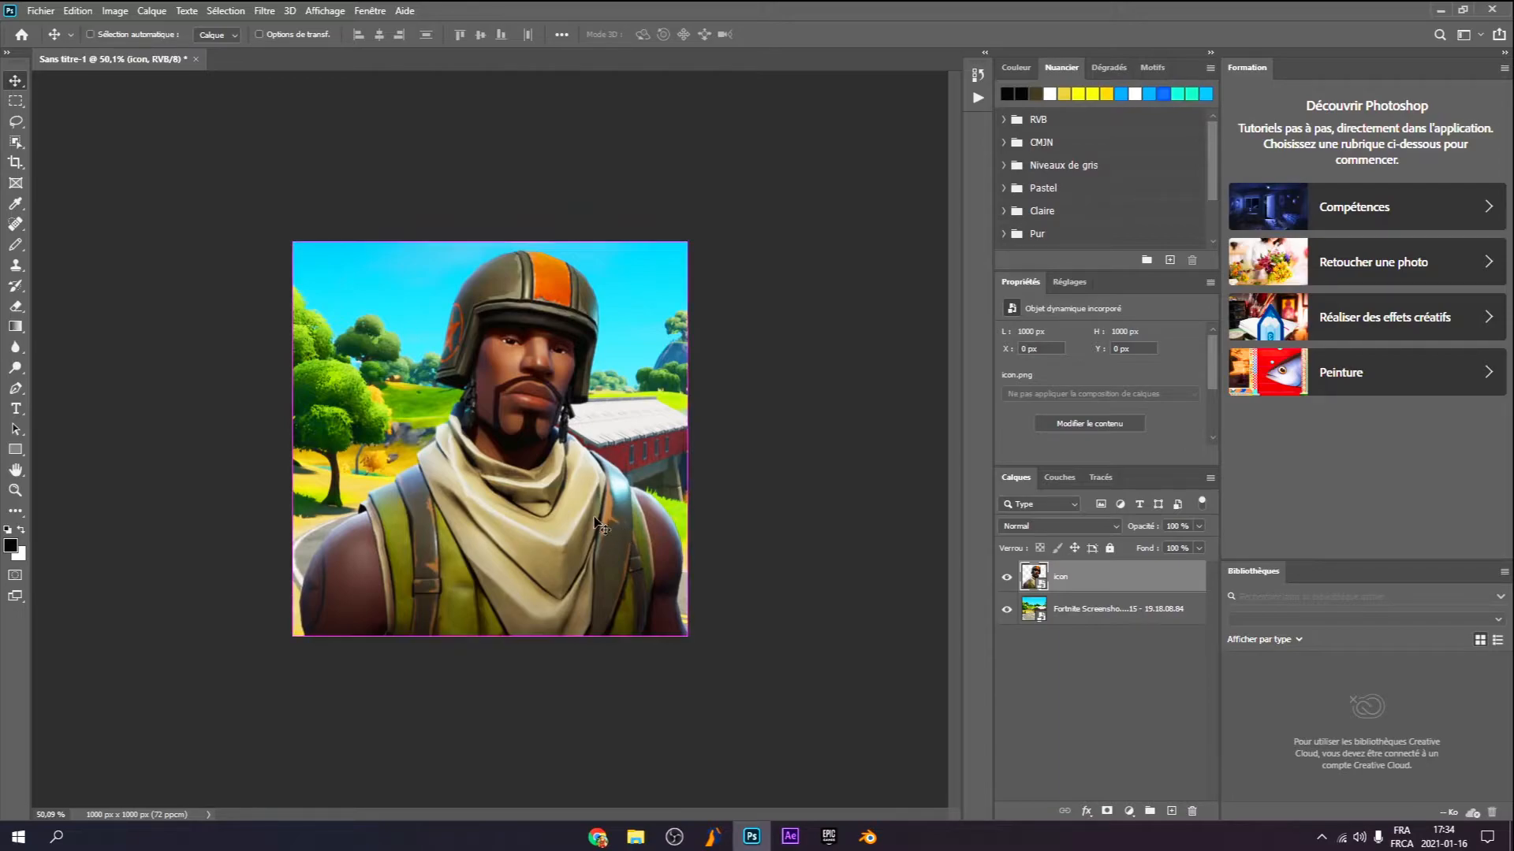
{"action": "key", "text": "ctrl+t"}
{"action": "left_click_drag", "start_coordinate": [689, 242], "coordinate": [599, 330]}
{"action": "left_click_drag", "start_coordinate": [430, 501], "coordinate": [496, 511]}
{"action": "key", "text": "Return"}
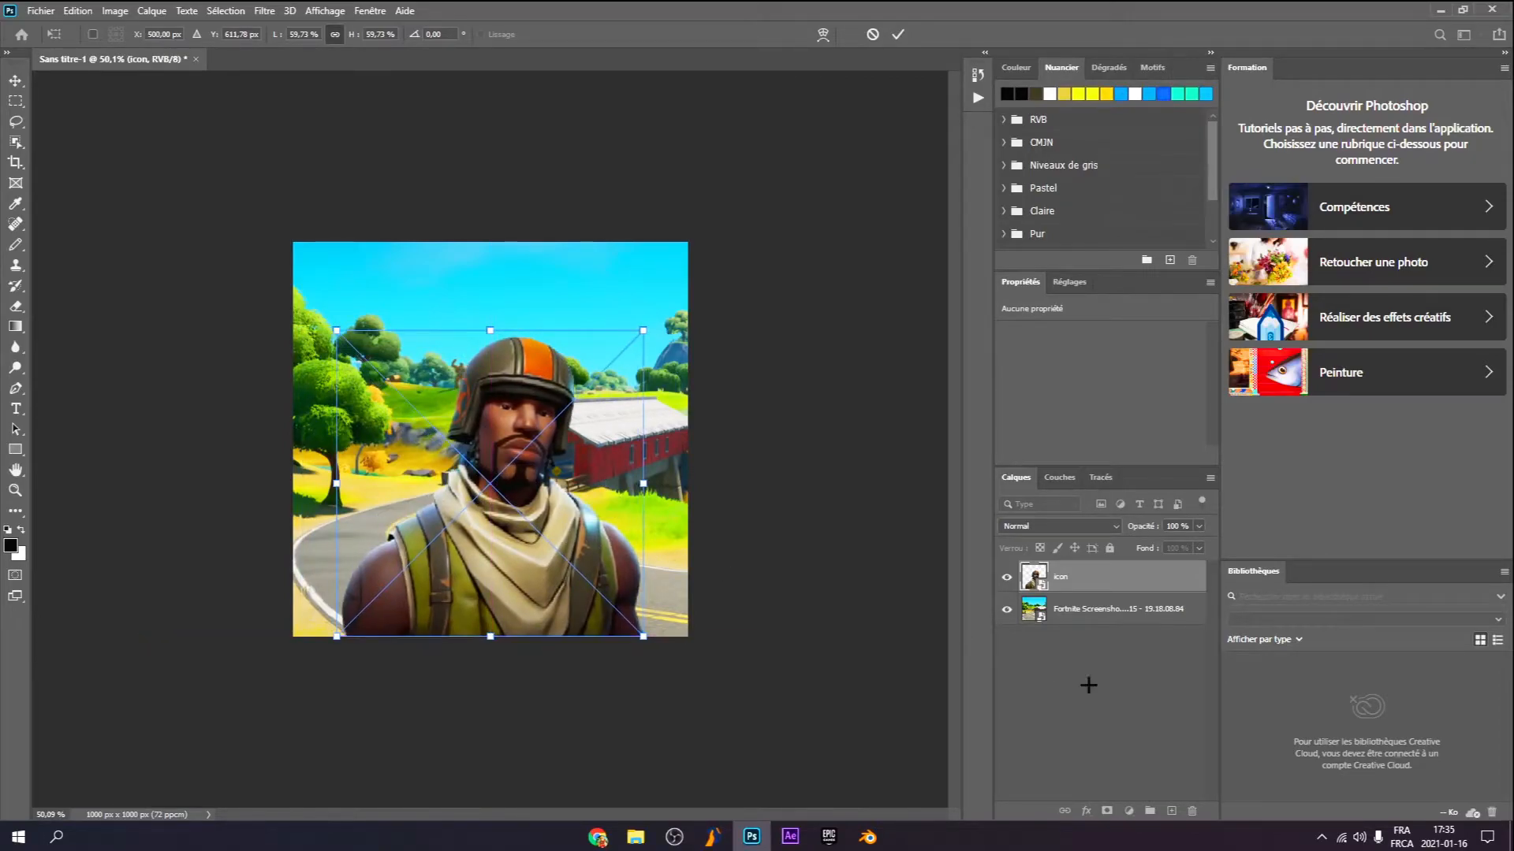
{"action": "left_click", "coordinate": [1151, 719]}
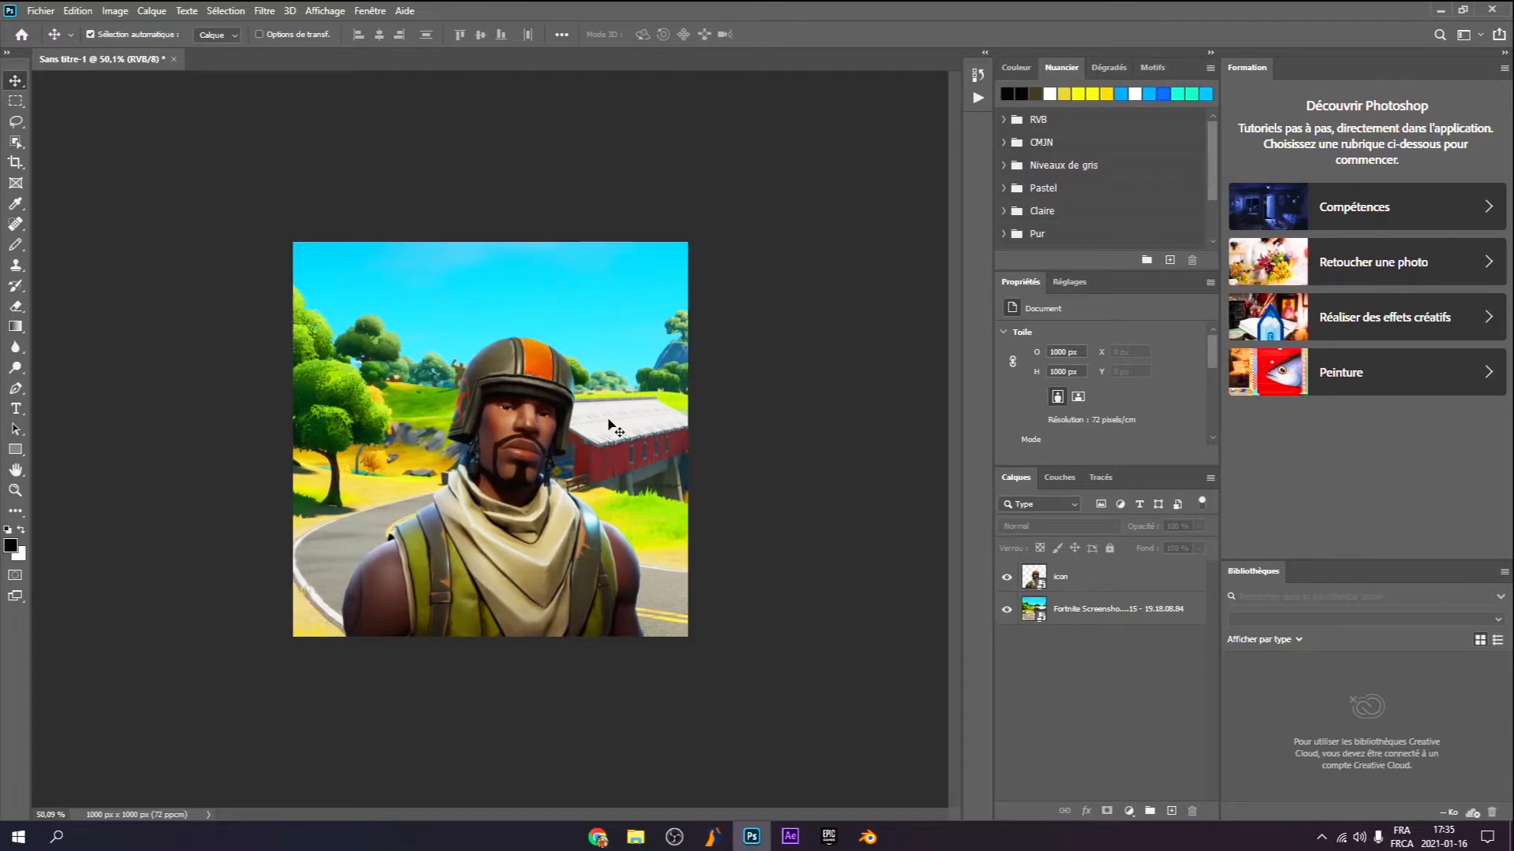
Apply a directional blur (Flou directionnel) to the background screenshot layer with an angle of -32° and a distance of 23 pixels
{"action": "left_click", "coordinate": [1135, 612]}
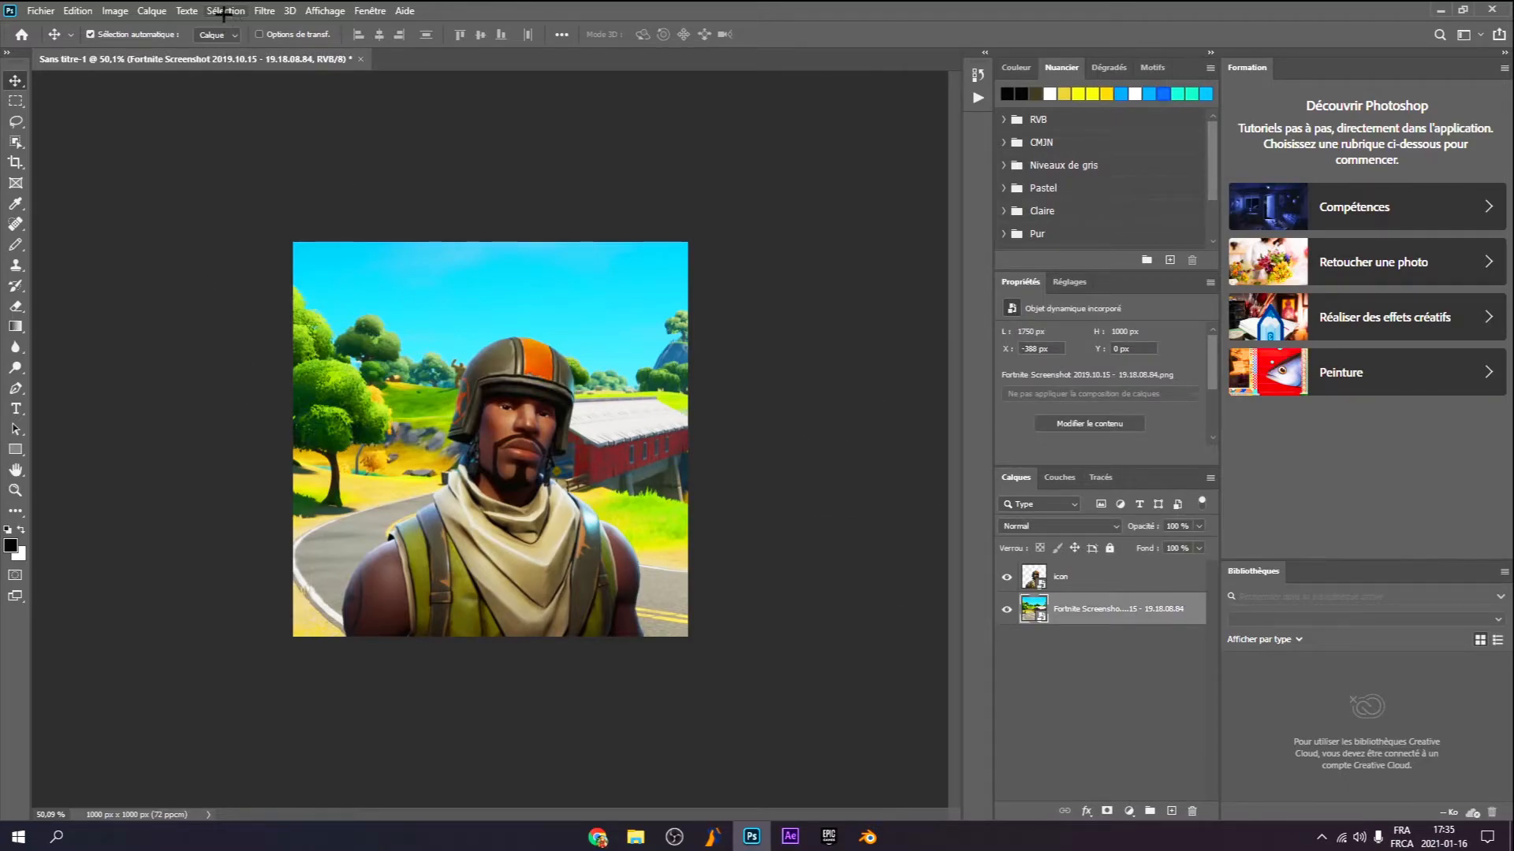
{"action": "left_click", "coordinate": [264, 10]}
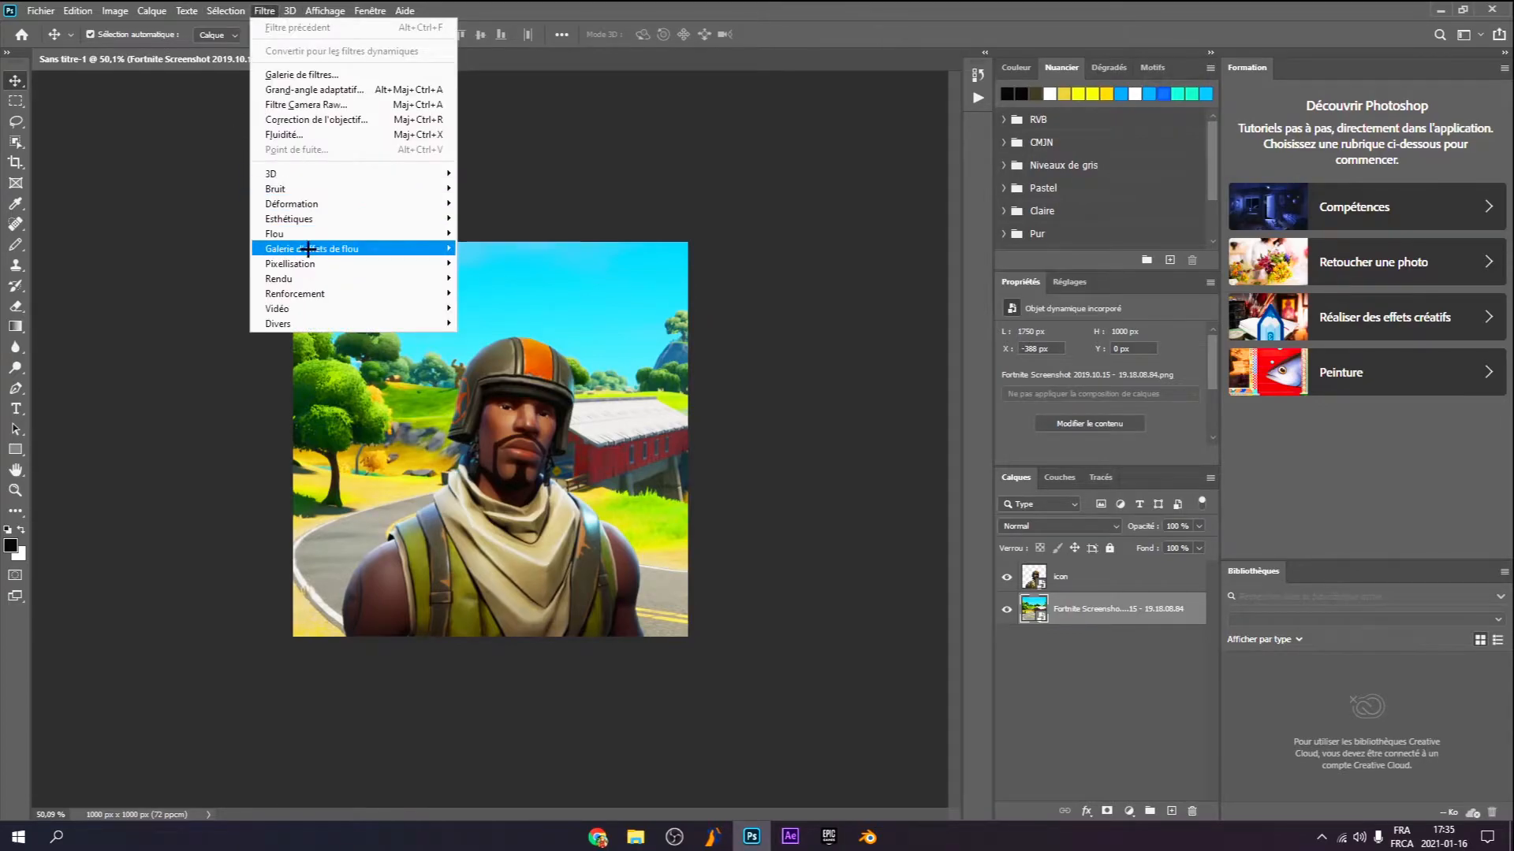
{"action": "mouse_move", "coordinate": [313, 237]}
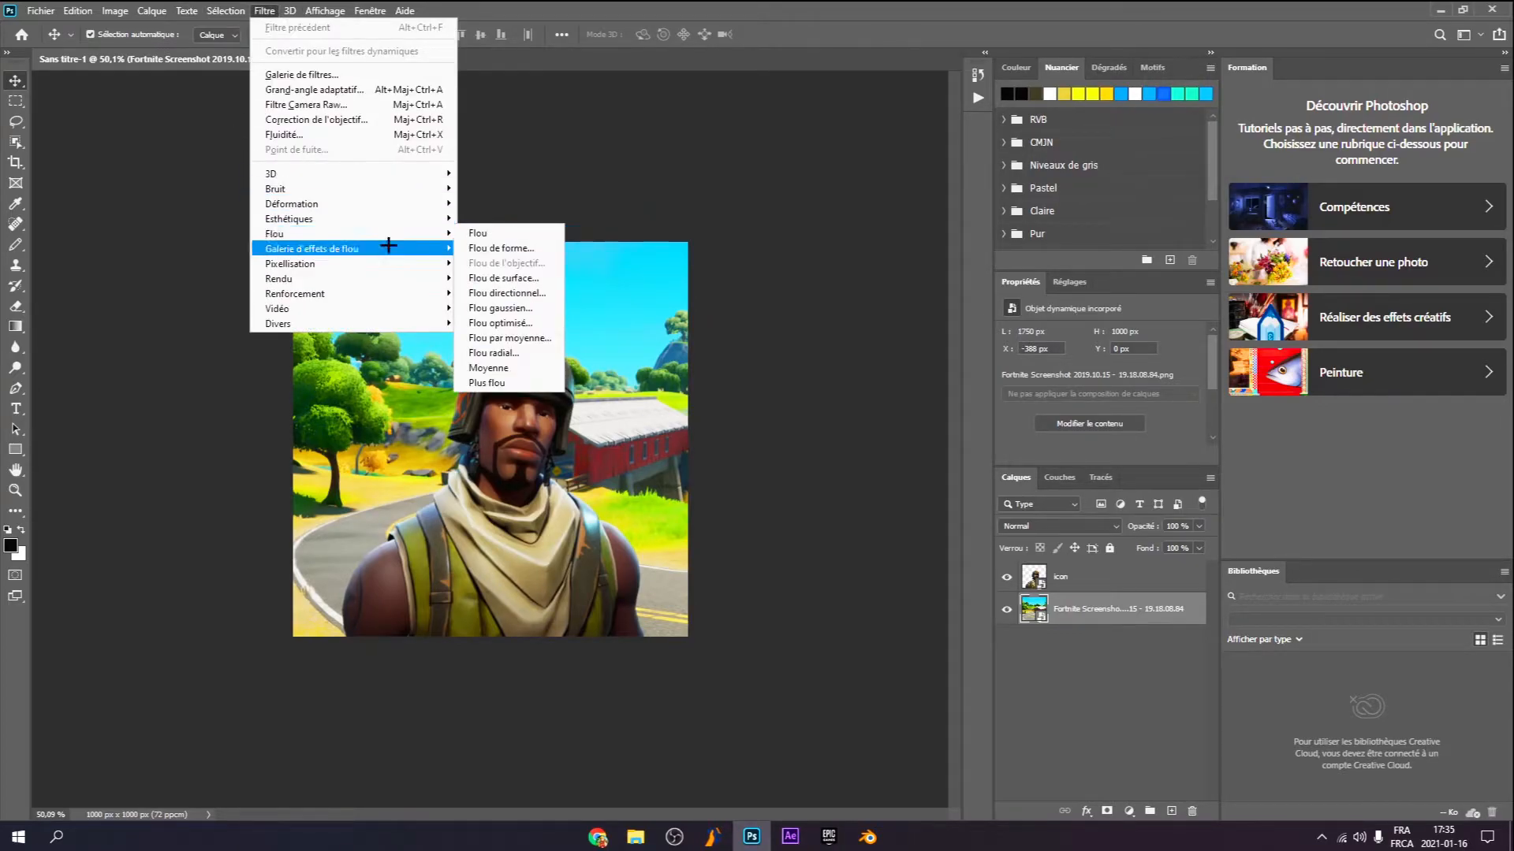
{"action": "left_click", "coordinate": [473, 291]}
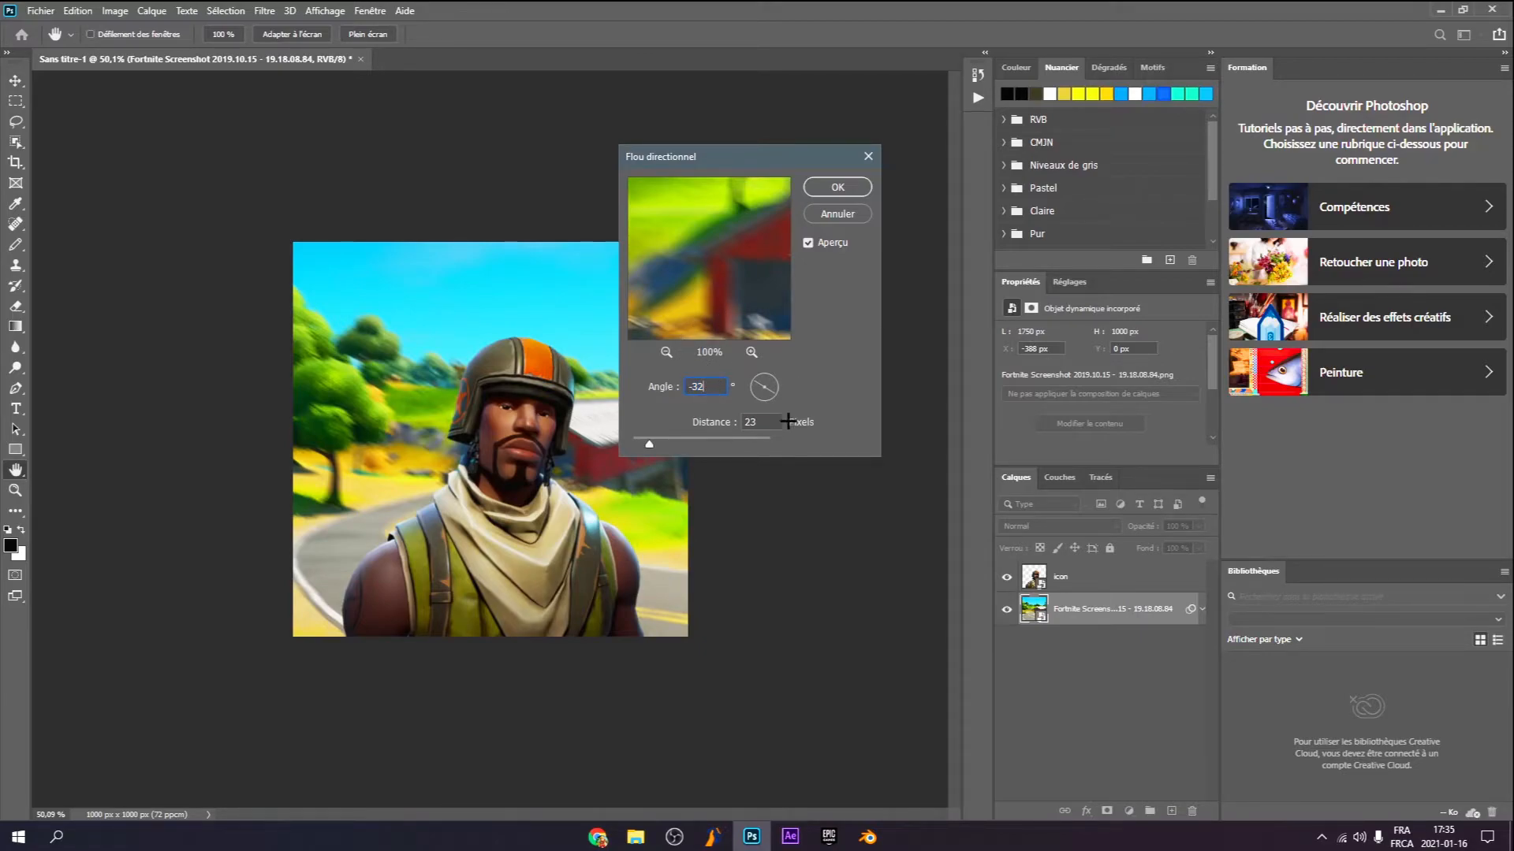
{"action": "left_click", "coordinate": [836, 187]}
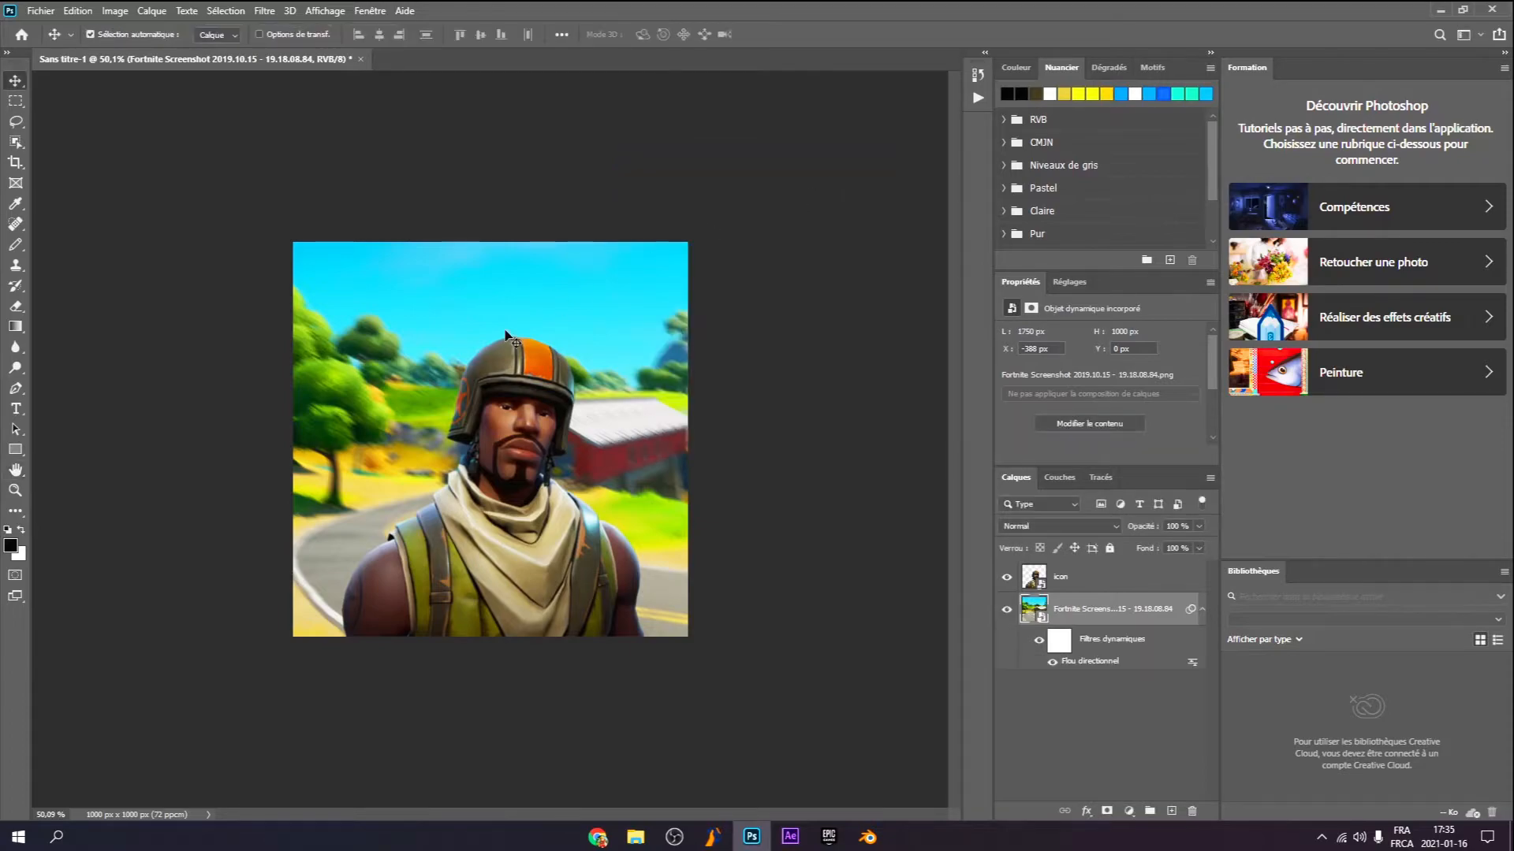
Apply a Gaussian blur (Flou gaussien) with a 3-pixel radius to the background screenshot layer and collapse its smart filter list
{"action": "left_click", "coordinate": [264, 10]}
{"action": "mouse_move", "coordinate": [315, 232]}
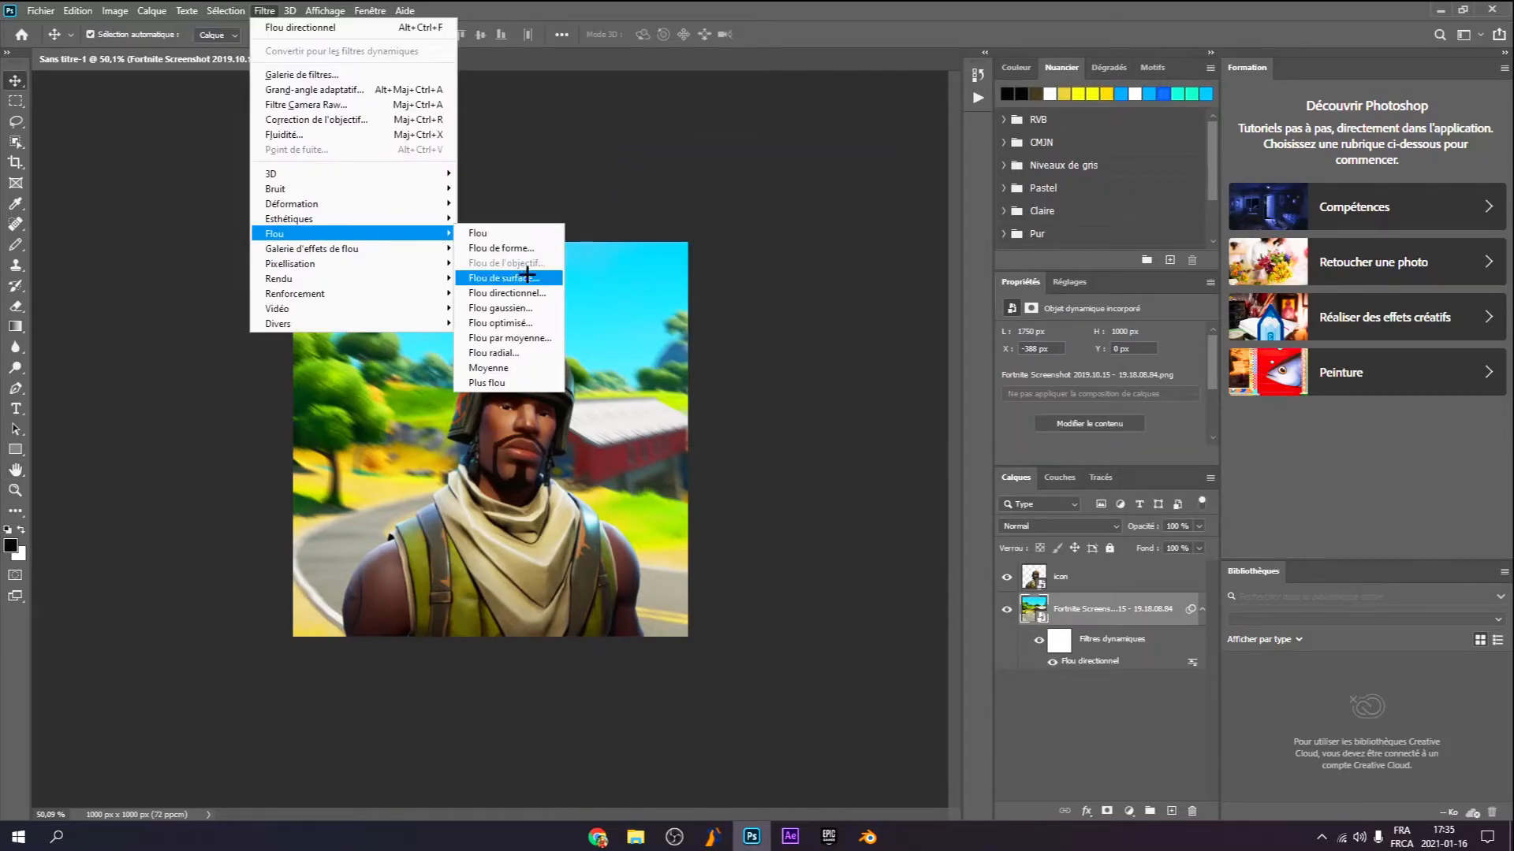
{"action": "left_click", "coordinate": [500, 308]}
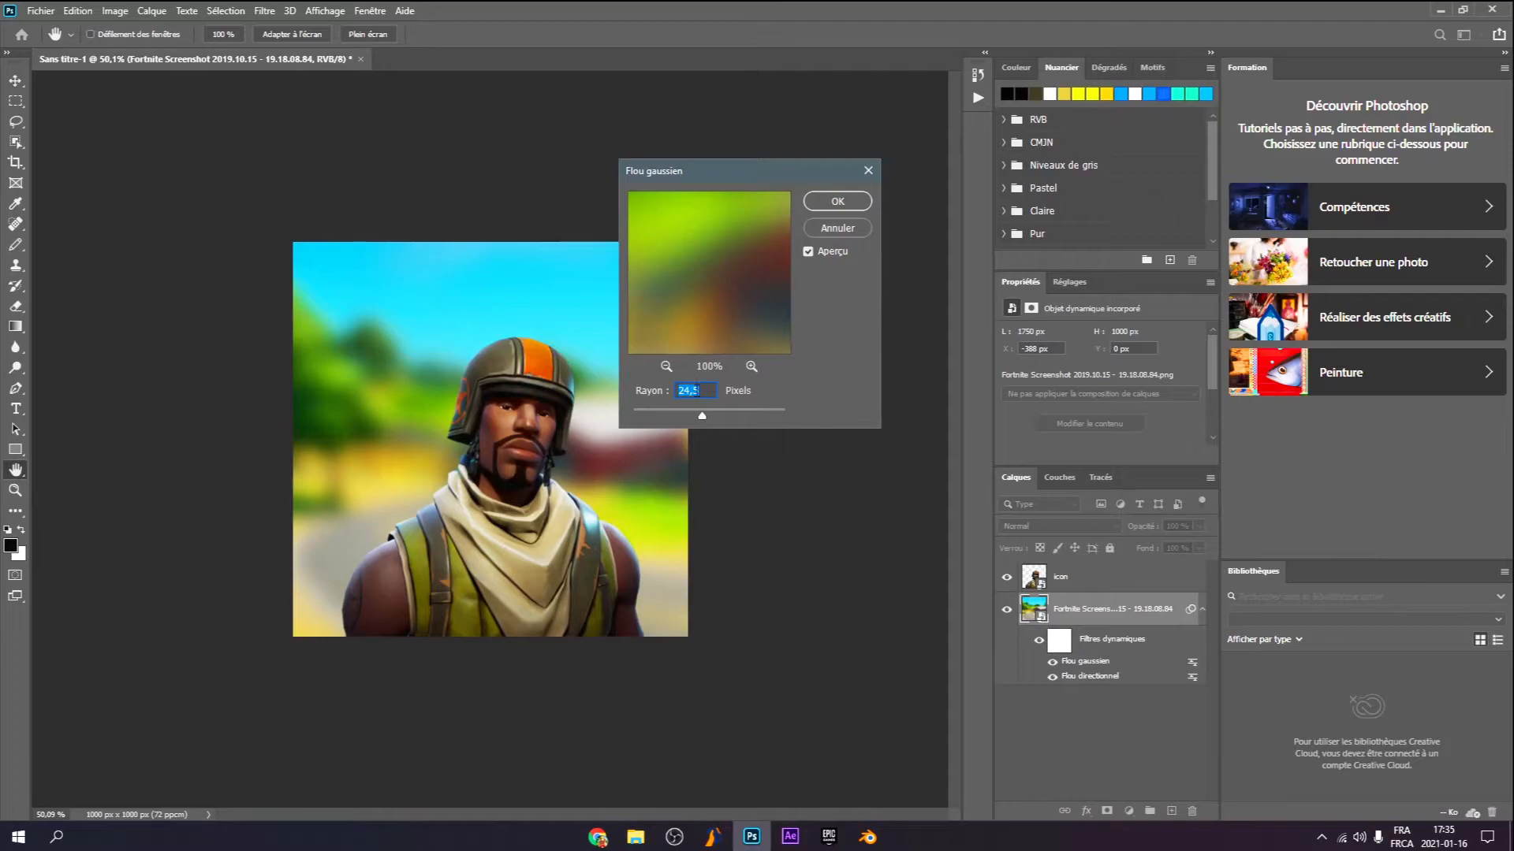
{"action": "type", "text": "3"}
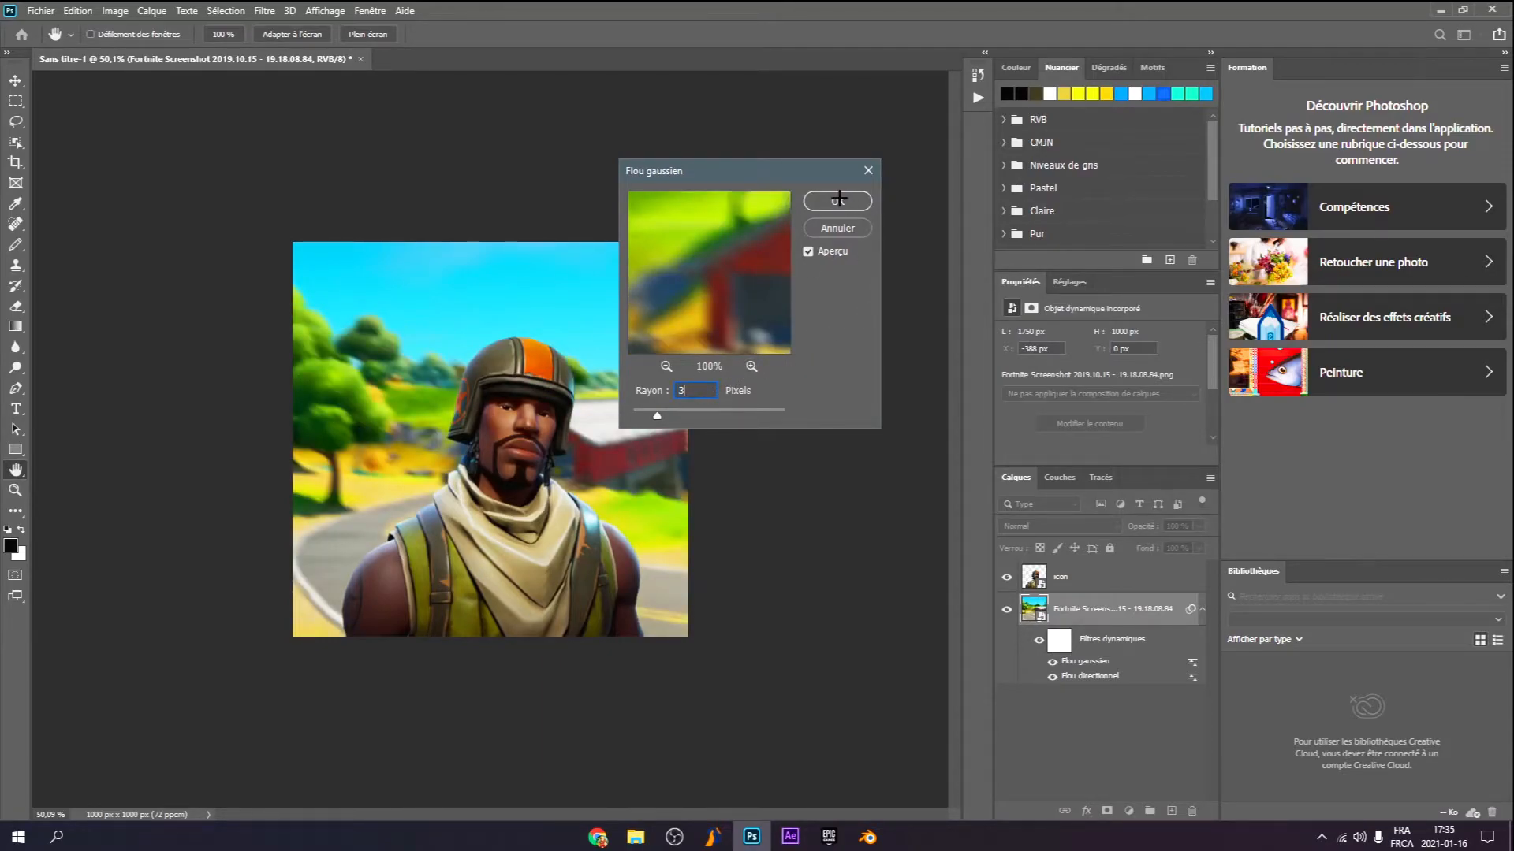
{"action": "left_click", "coordinate": [838, 200]}
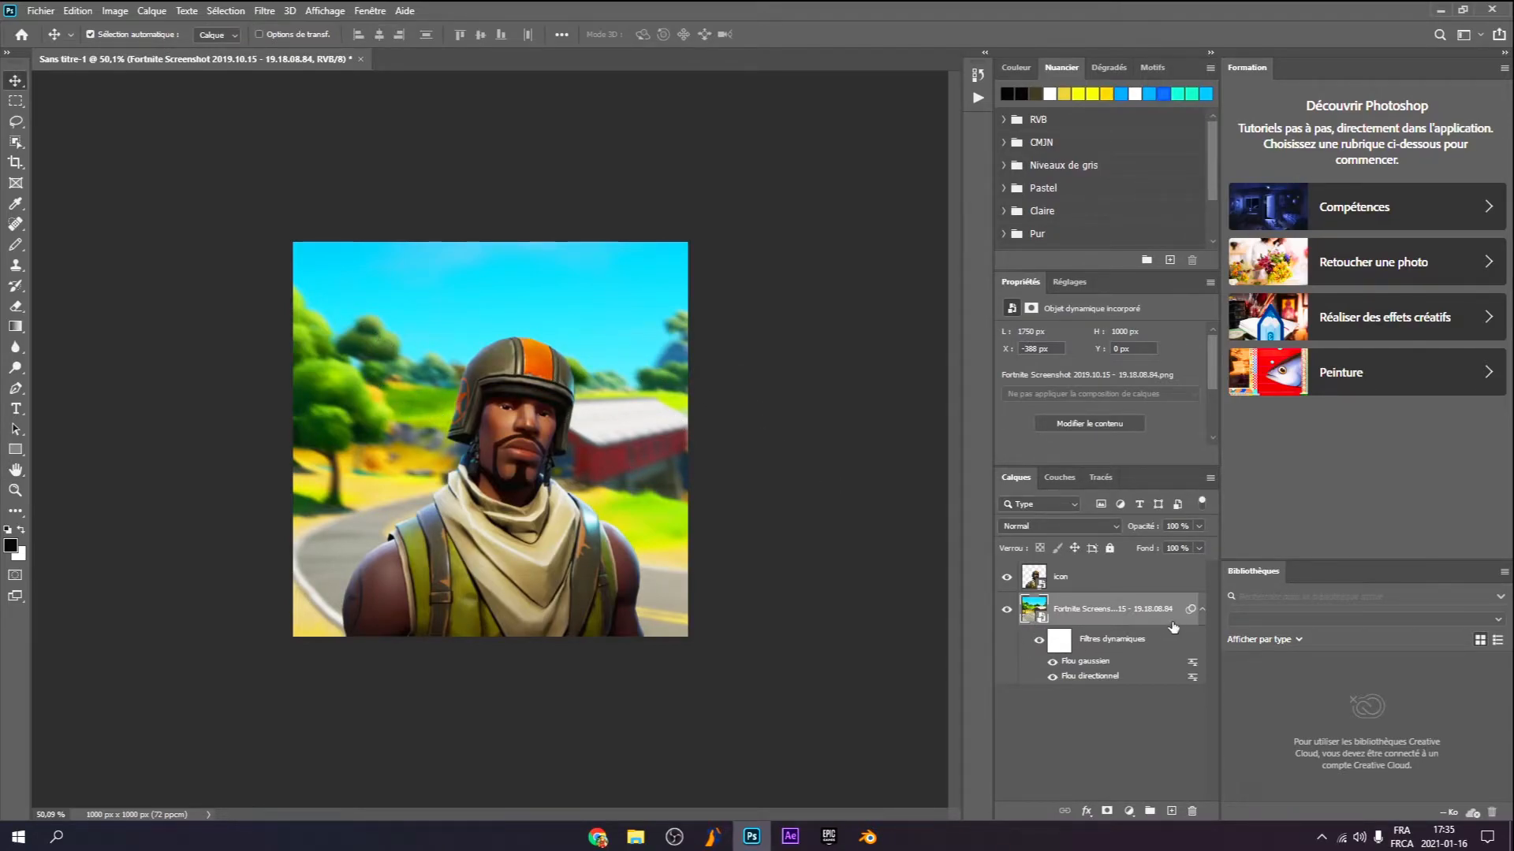
{"action": "left_click", "coordinate": [1201, 615]}
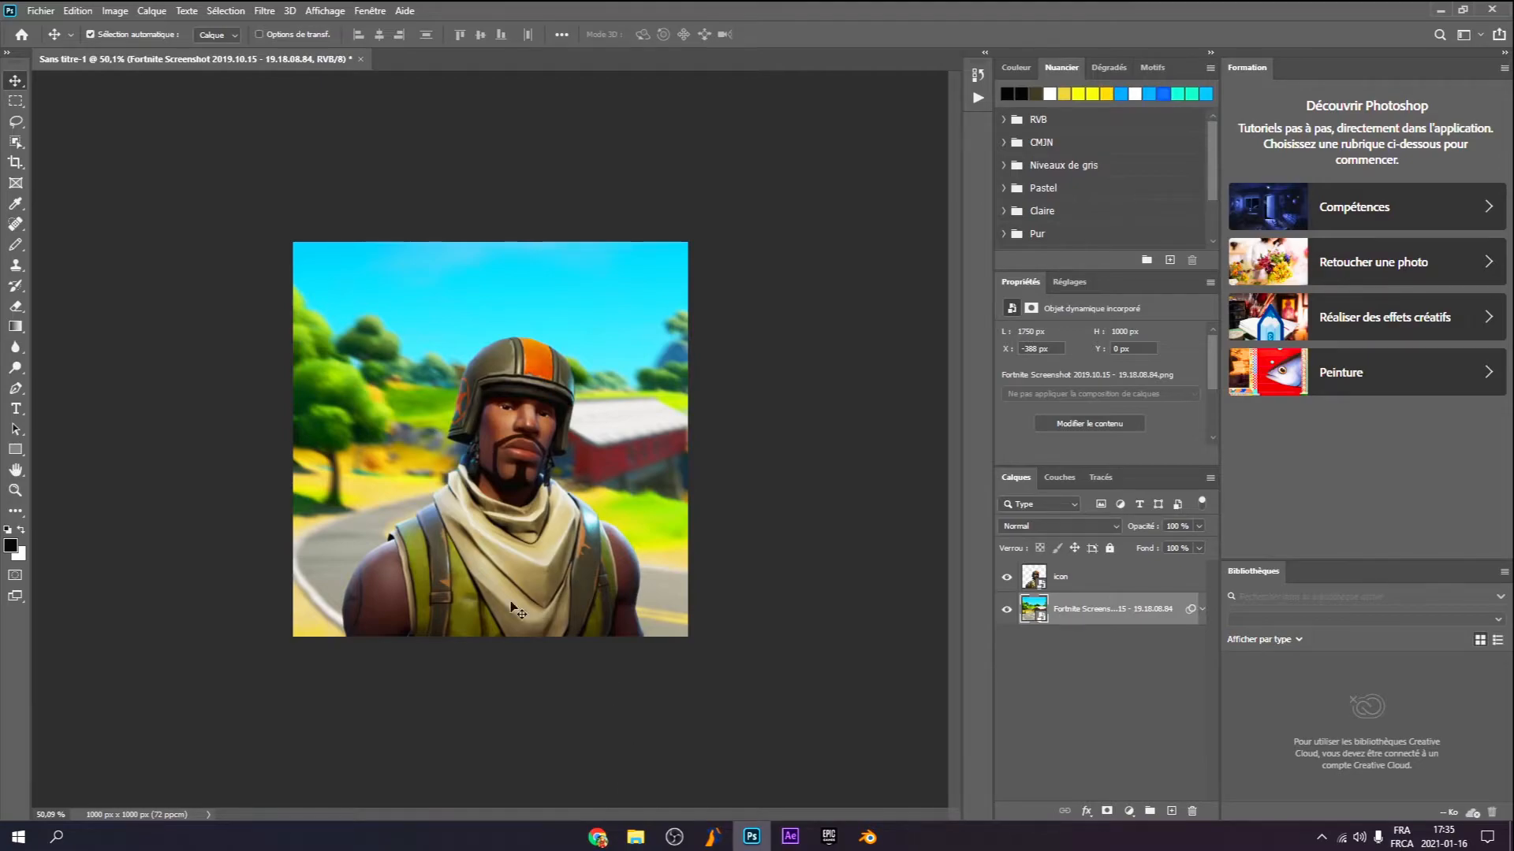
Look in the Documents > Fonts folder for the Police Fortnite font file, then return to Documents
{"action": "left_click", "coordinate": [635, 837]}
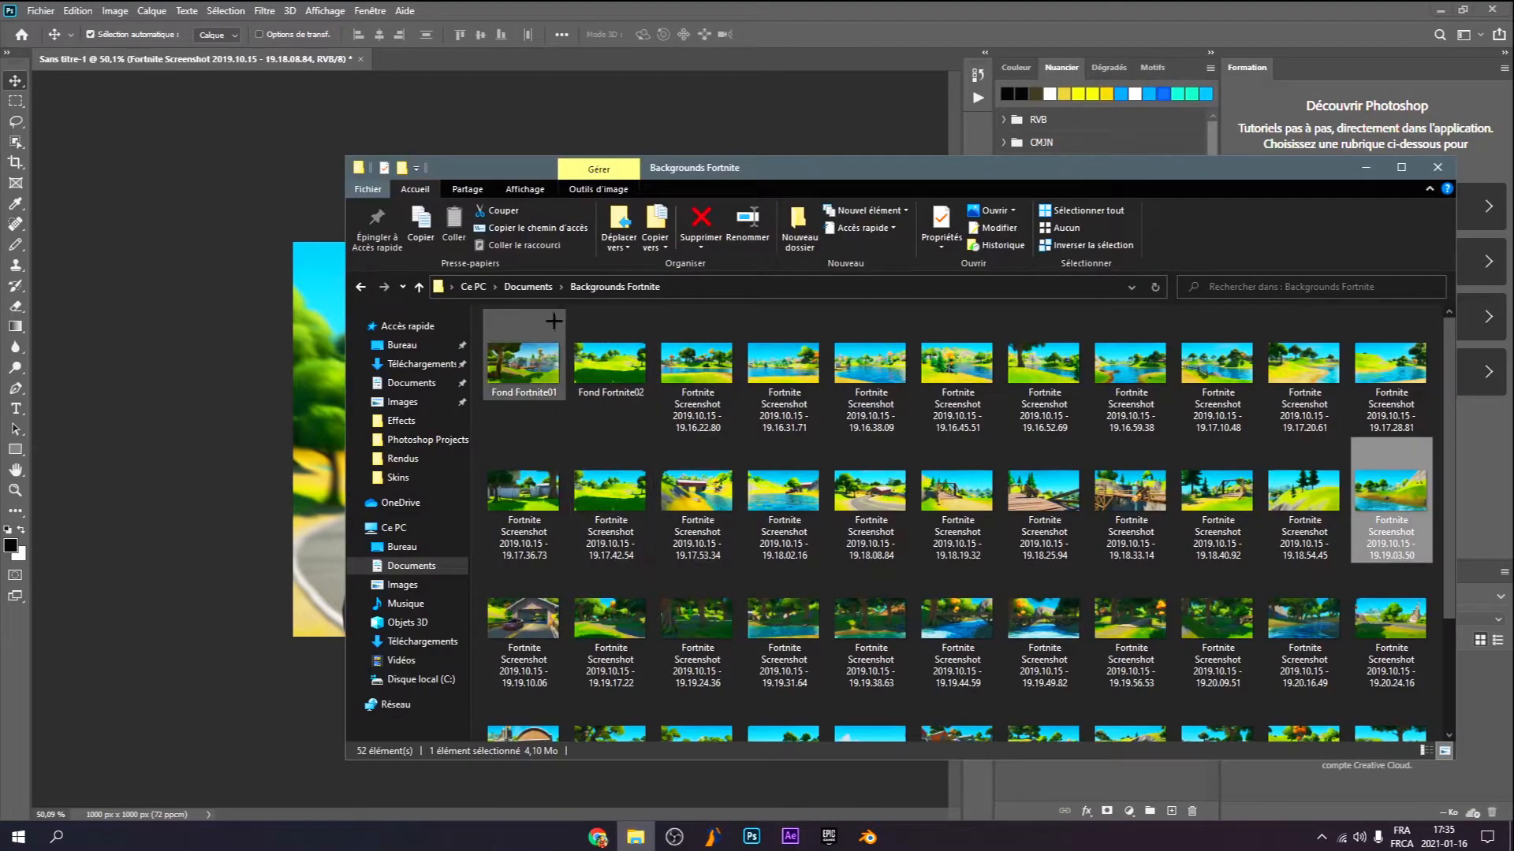
{"action": "left_click", "coordinate": [530, 287]}
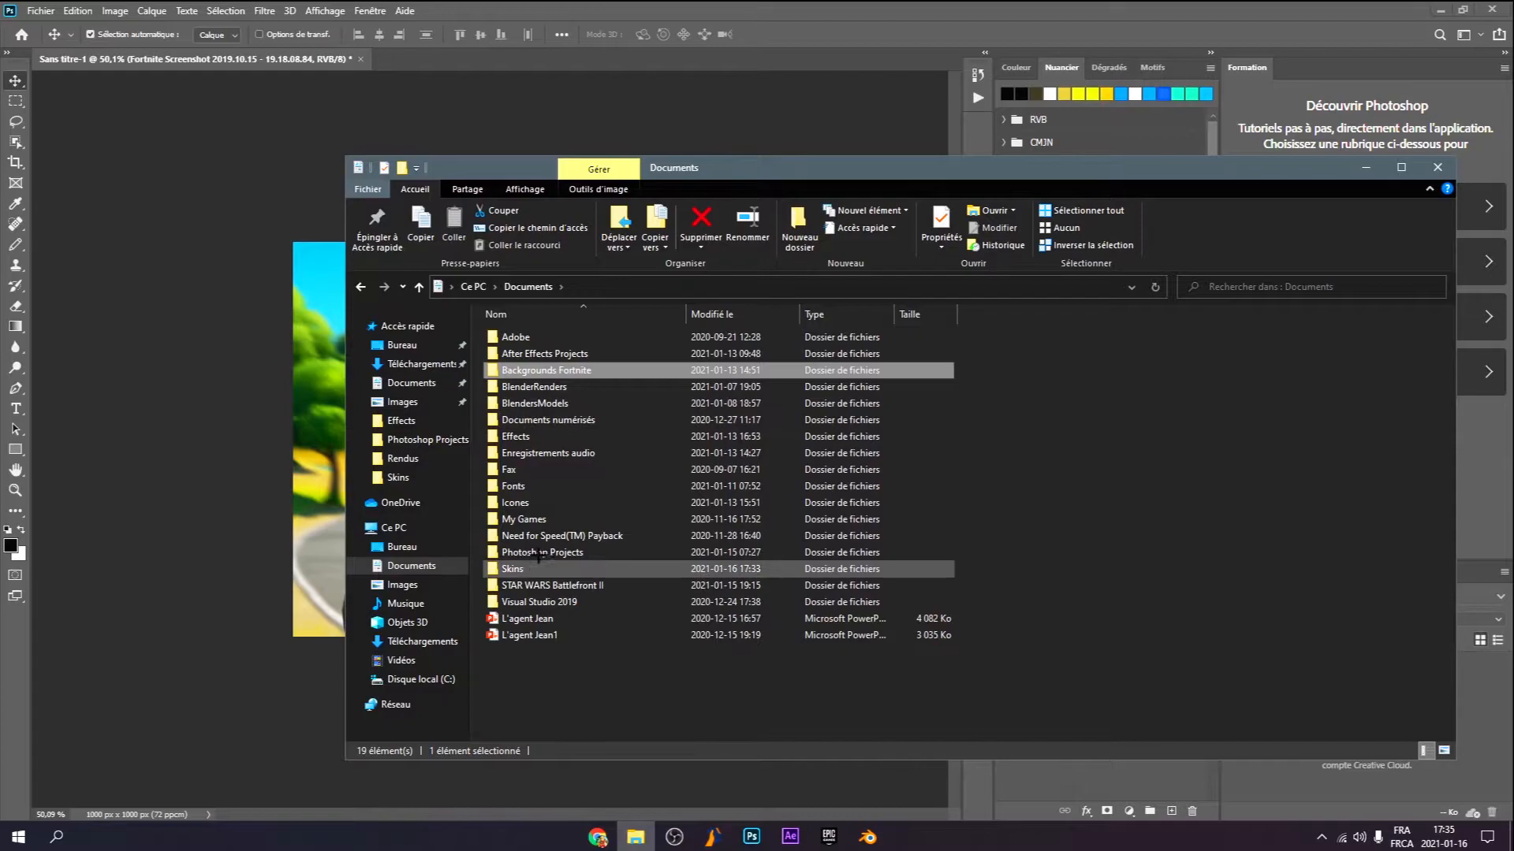
{"action": "double_click", "coordinate": [513, 486]}
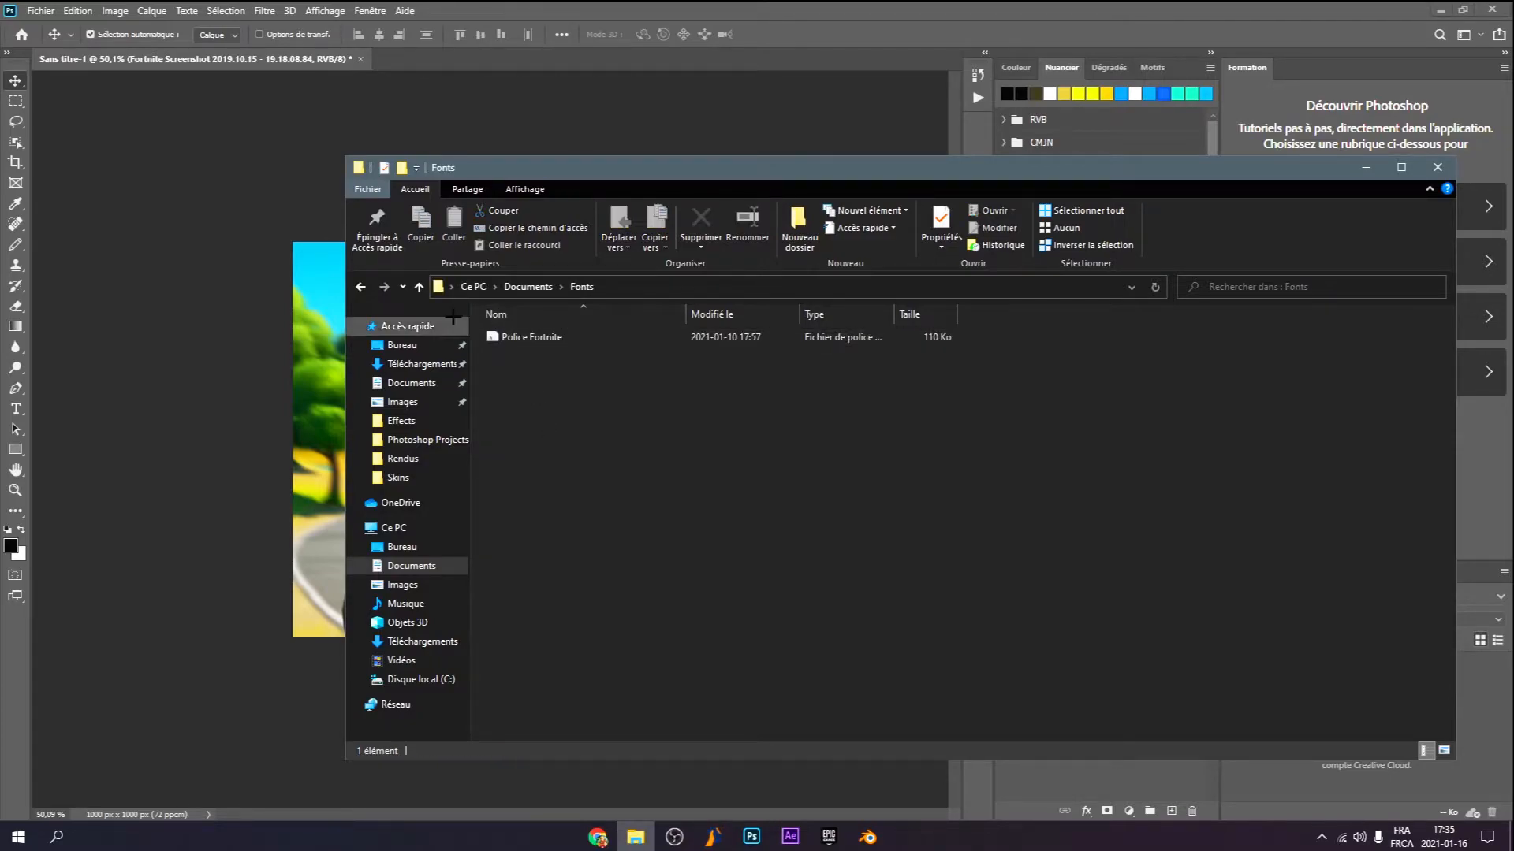
{"action": "left_click", "coordinate": [574, 335]}
{"action": "left_click", "coordinate": [583, 355]}
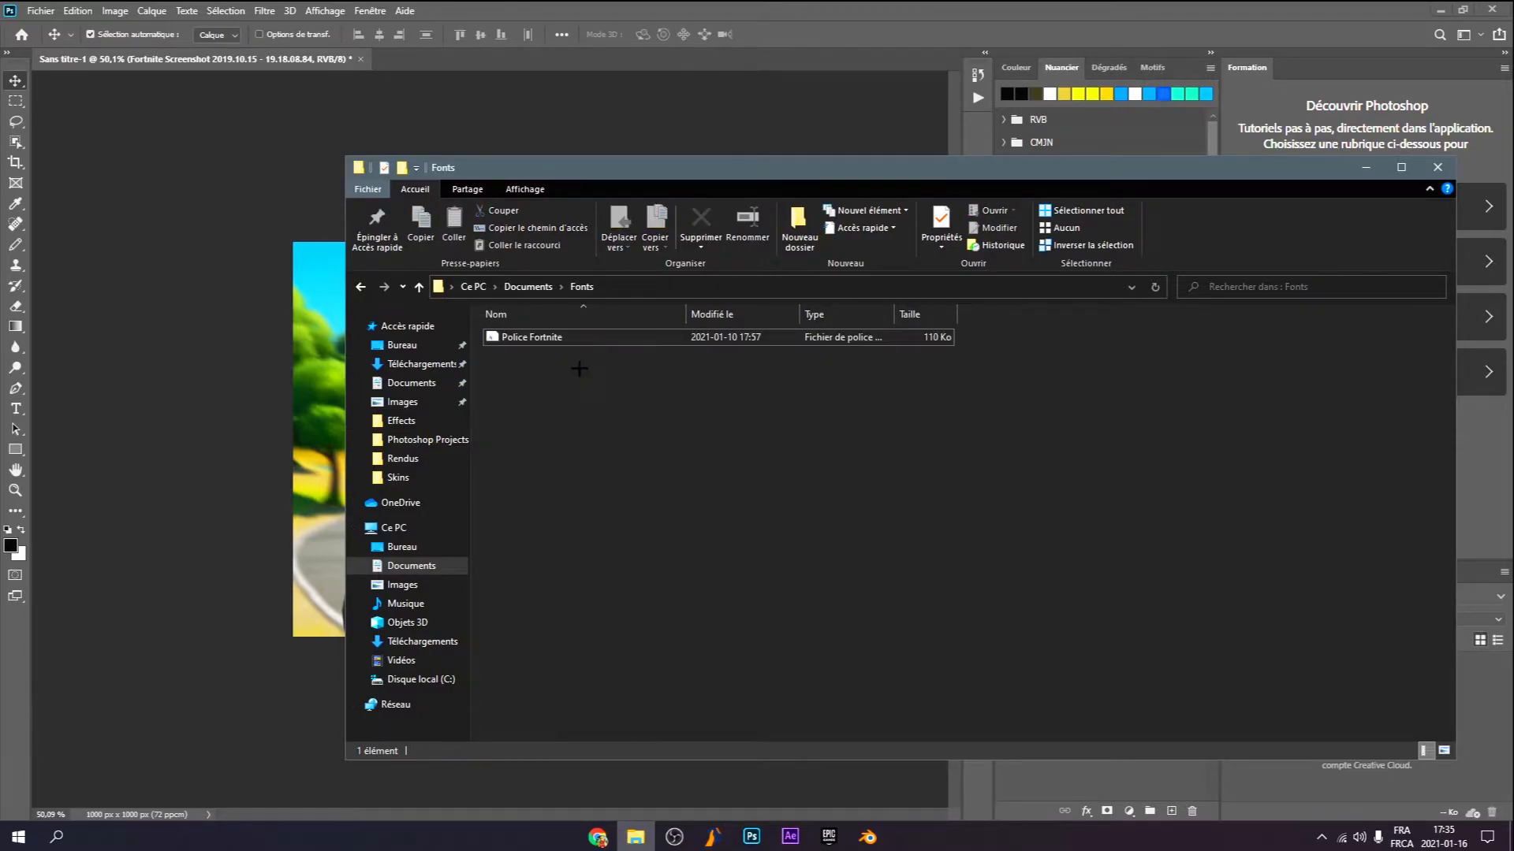
{"action": "left_click", "coordinate": [361, 287]}
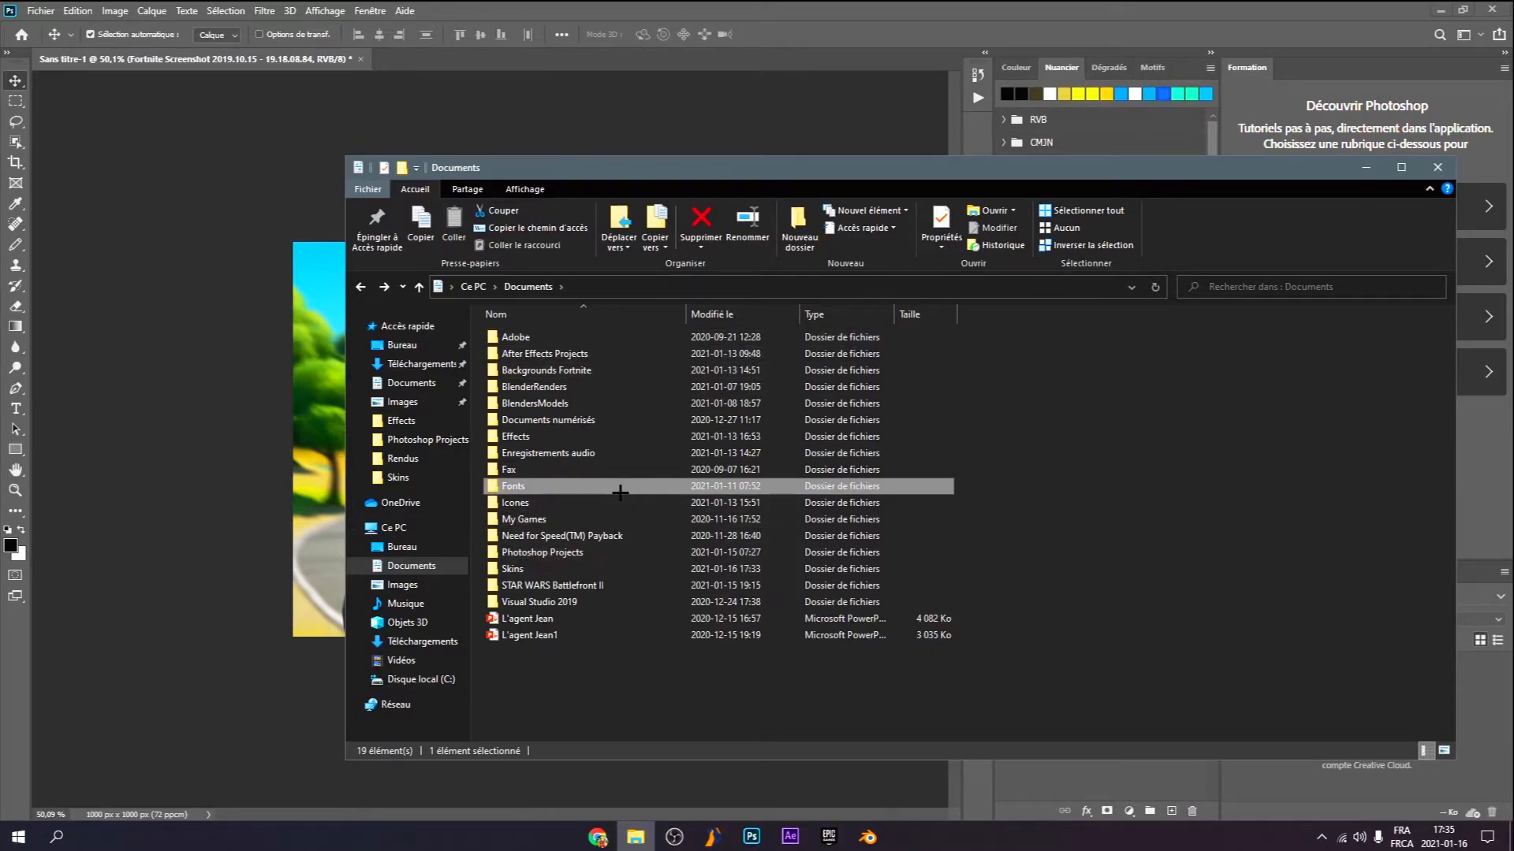
Open the Minia tuto project from Documents > Photoshop Projects and close its document again
{"action": "left_click", "coordinate": [587, 370]}
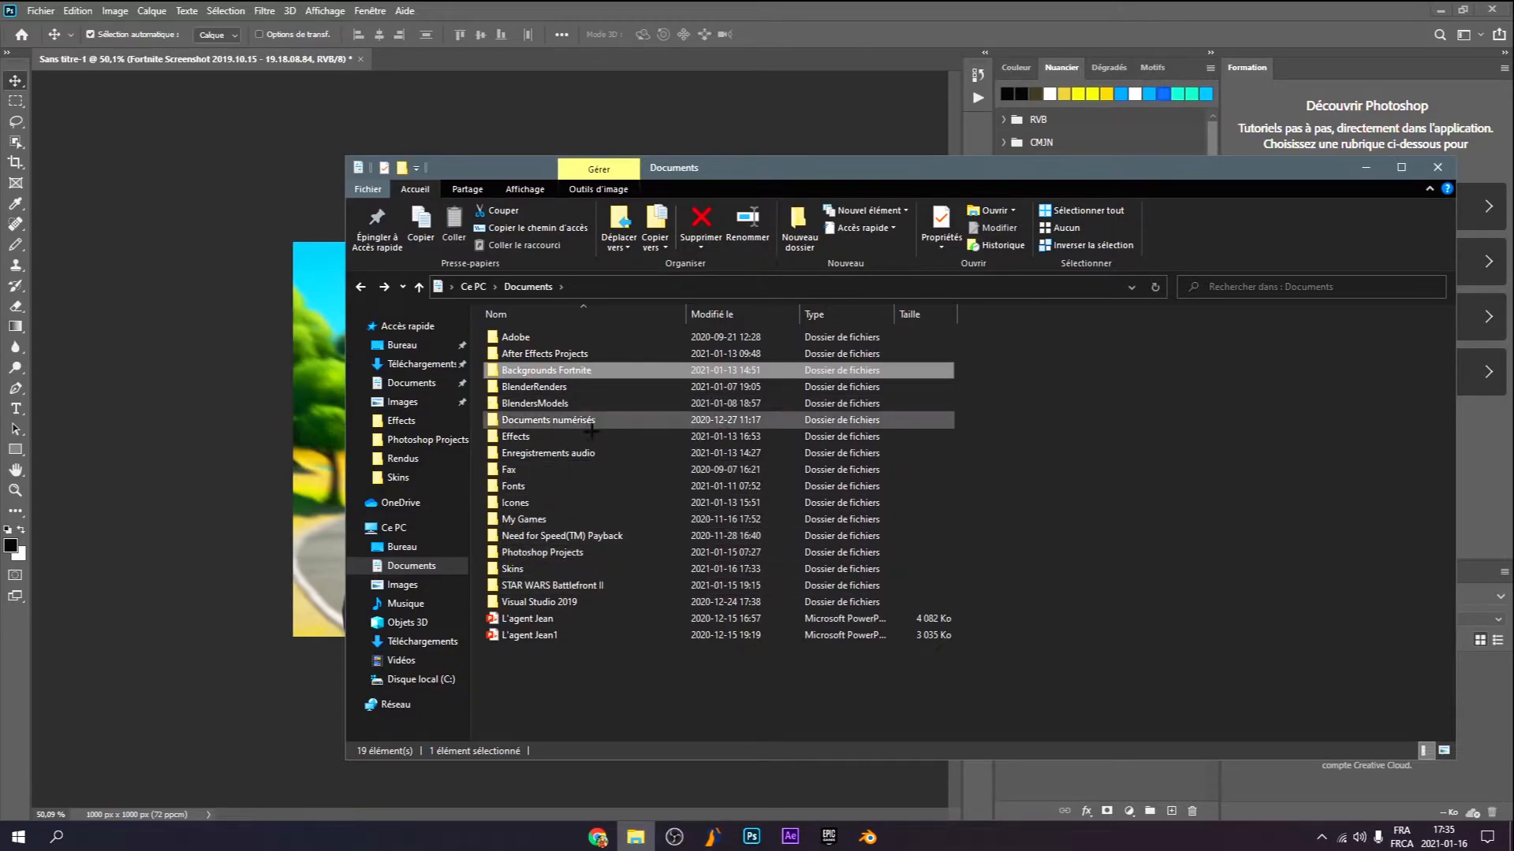
{"action": "double_click", "coordinate": [593, 552]}
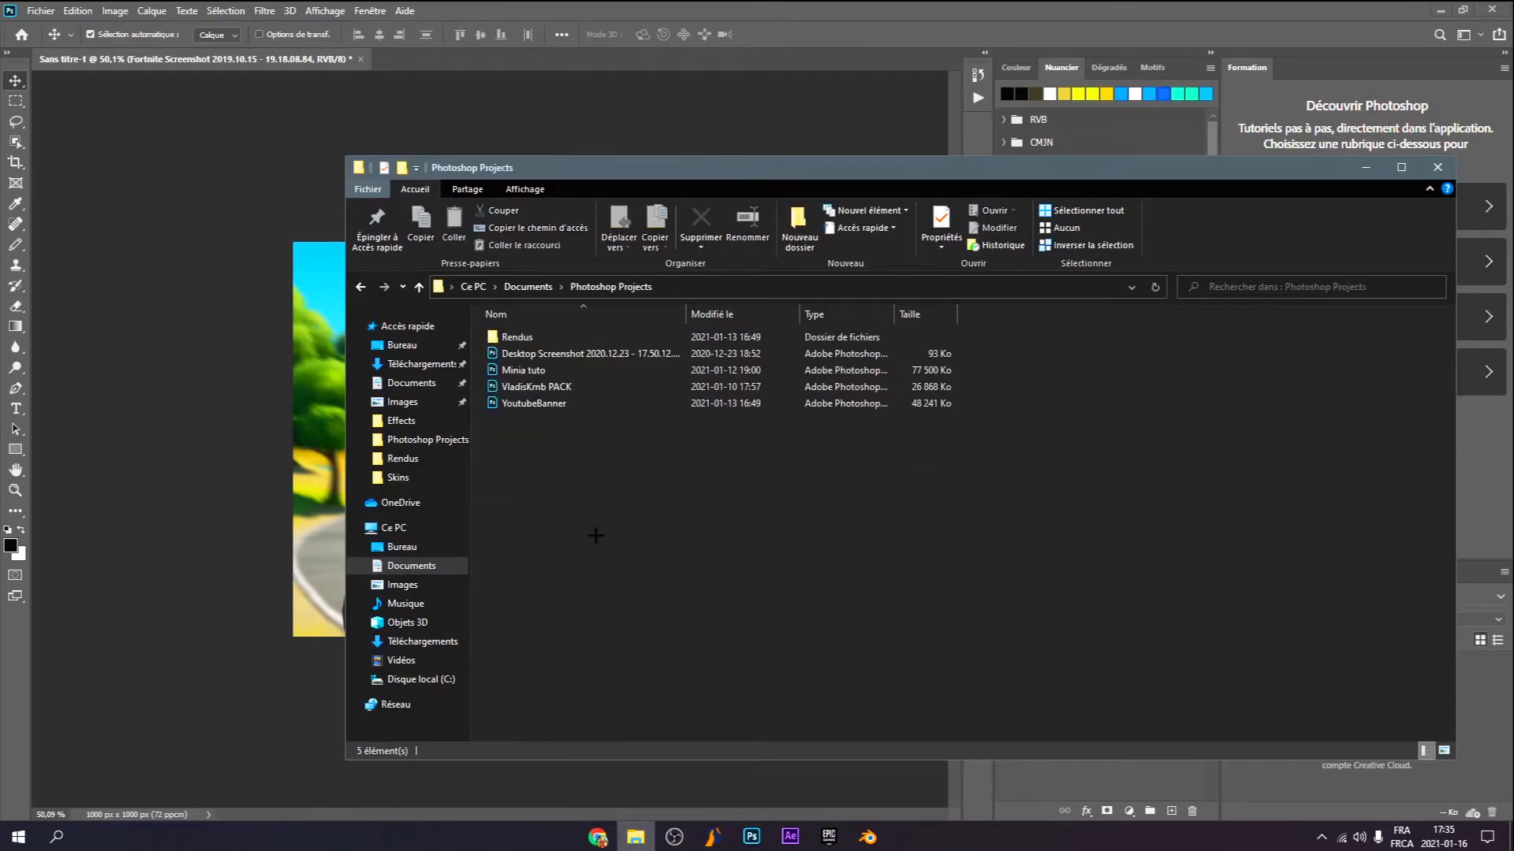
{"action": "double_click", "coordinate": [600, 369]}
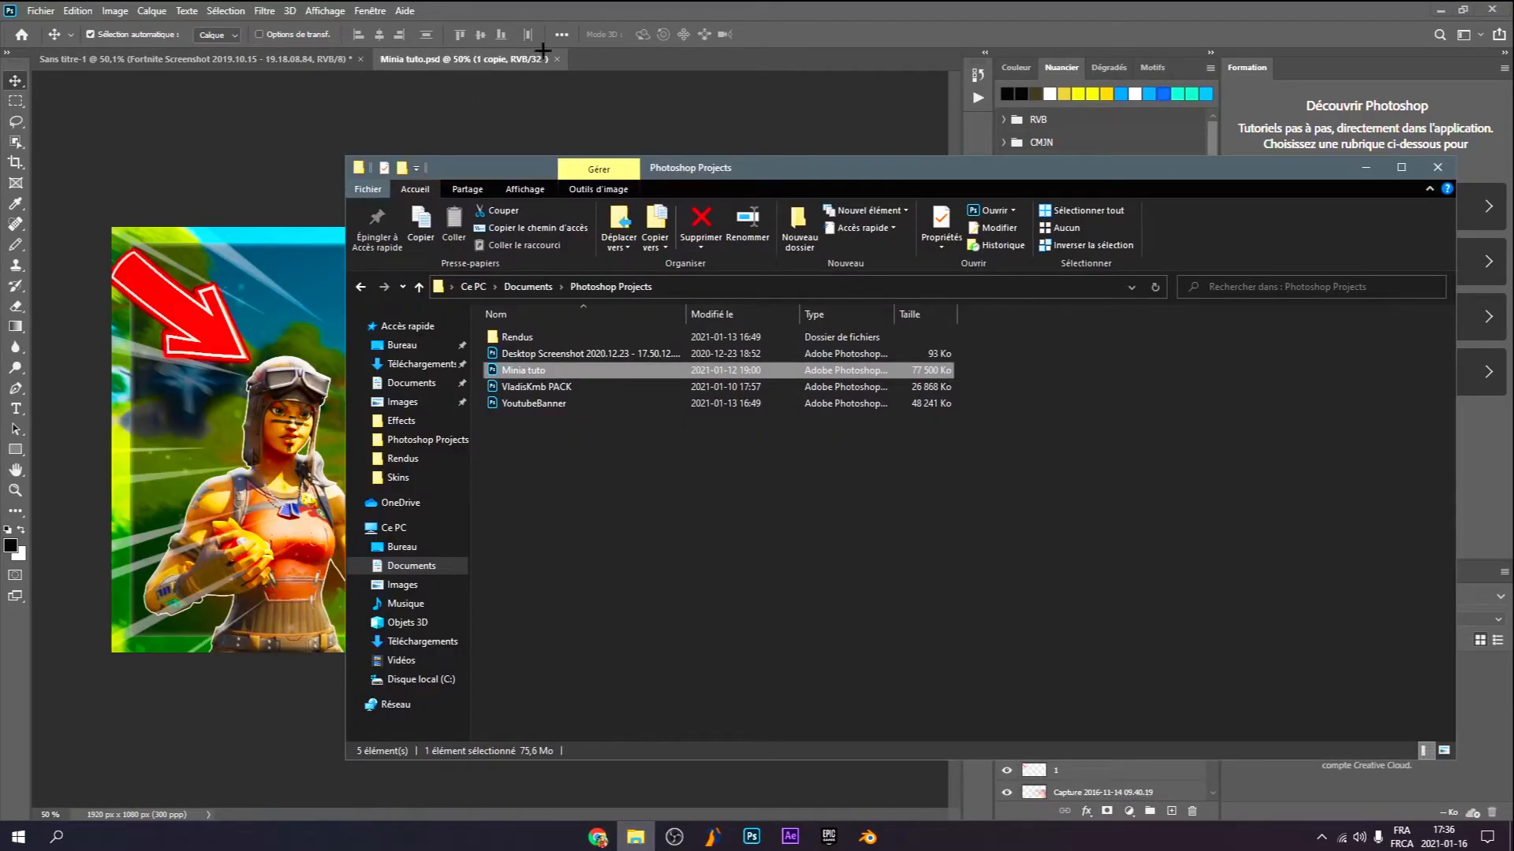
{"action": "left_click", "coordinate": [556, 59]}
Open the YoutubeBanner project from the Photoshop Projects folder and expand its Groupe 1 layer group
{"action": "left_click", "coordinate": [635, 837]}
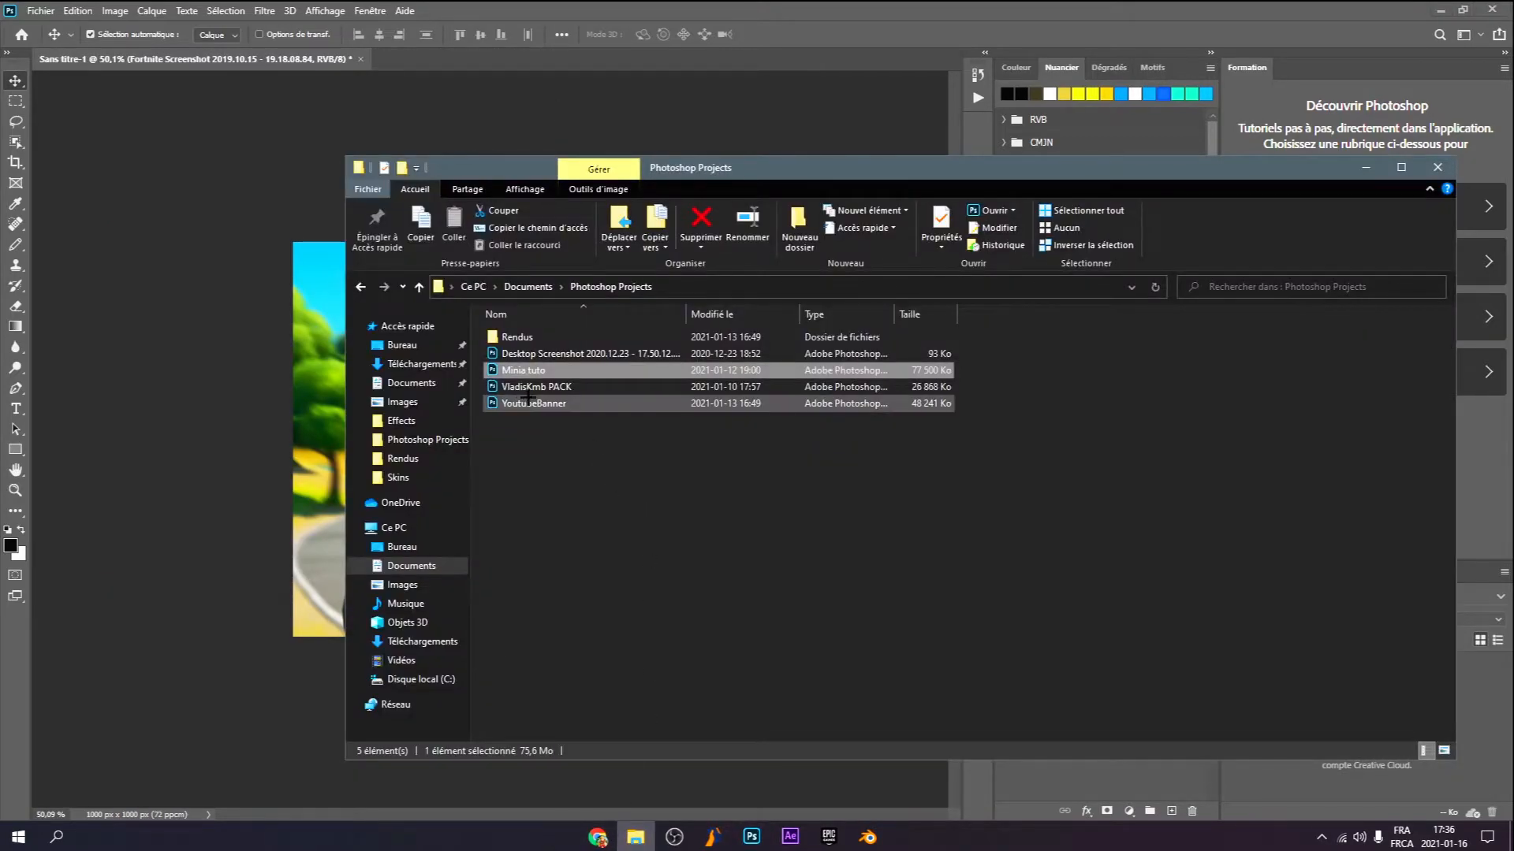
{"action": "left_click", "coordinate": [526, 402]}
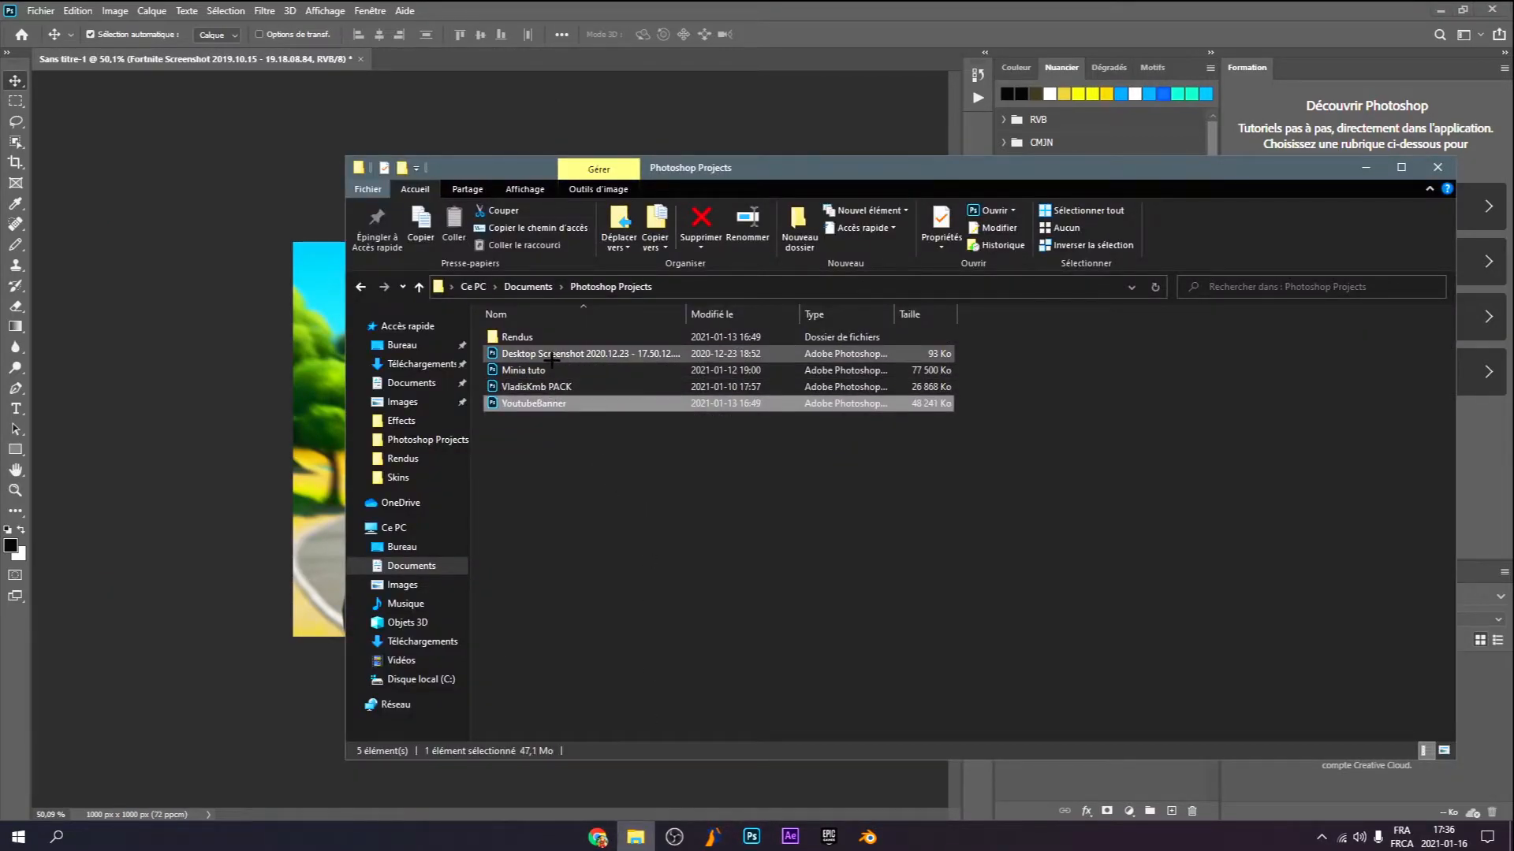
{"action": "double_click", "coordinate": [692, 406]}
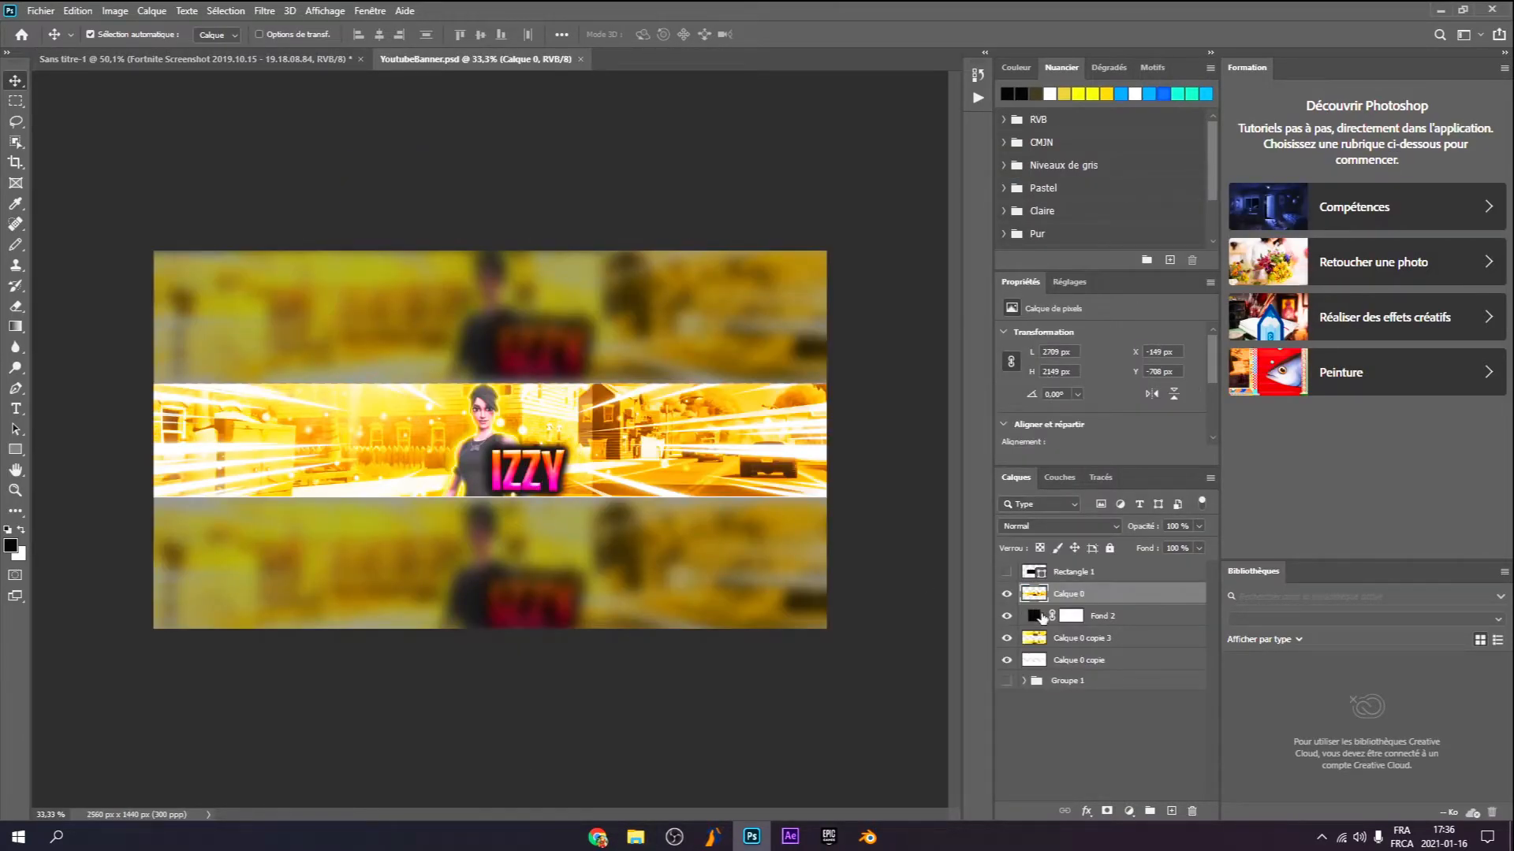
{"action": "left_click", "coordinate": [1105, 621]}
{"action": "left_click", "coordinate": [1083, 640]}
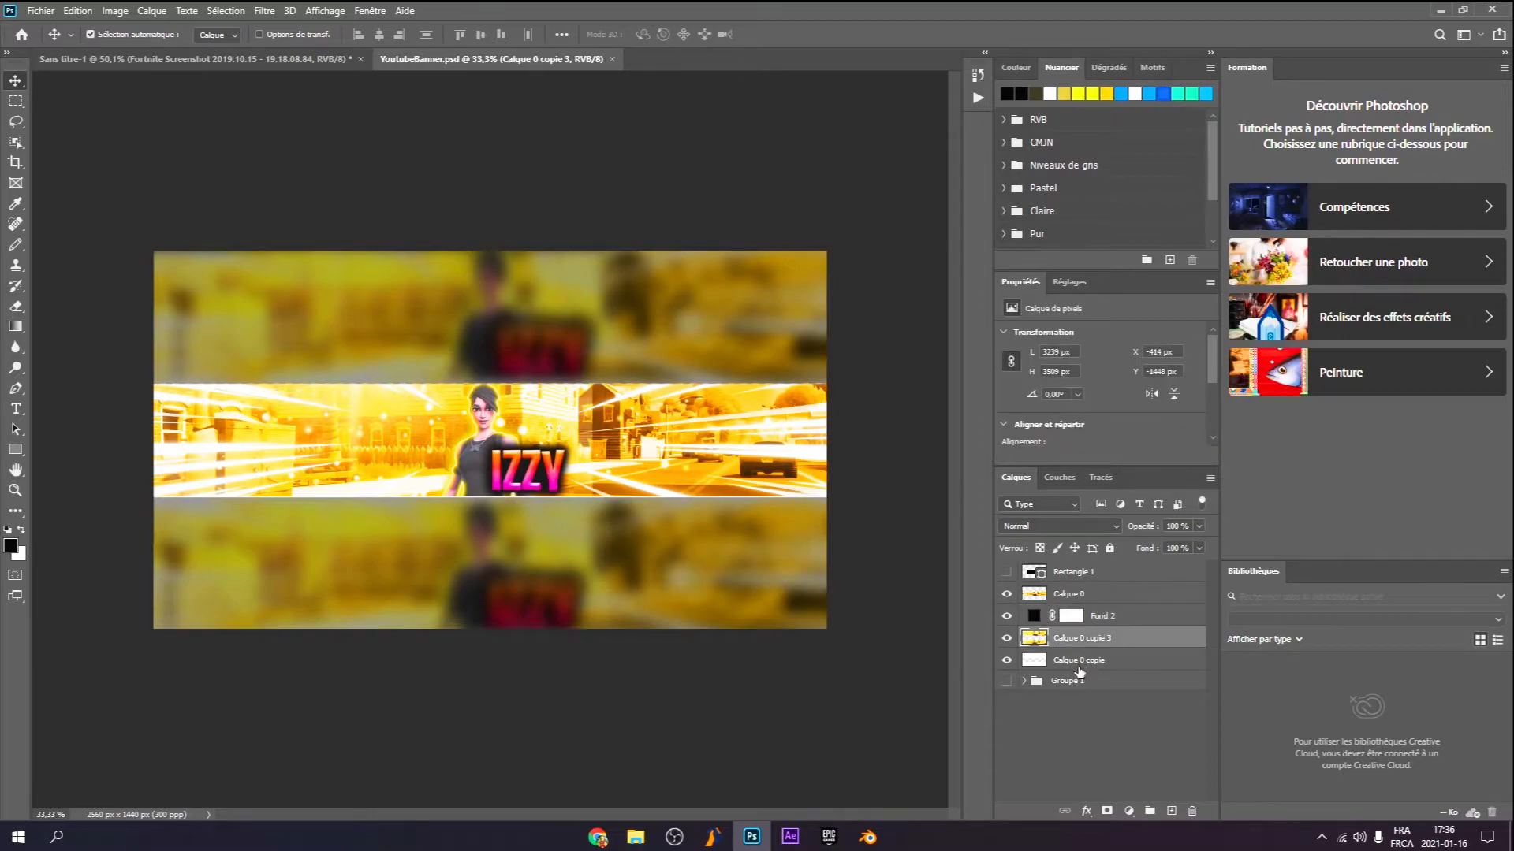
{"action": "left_click", "coordinate": [1106, 619]}
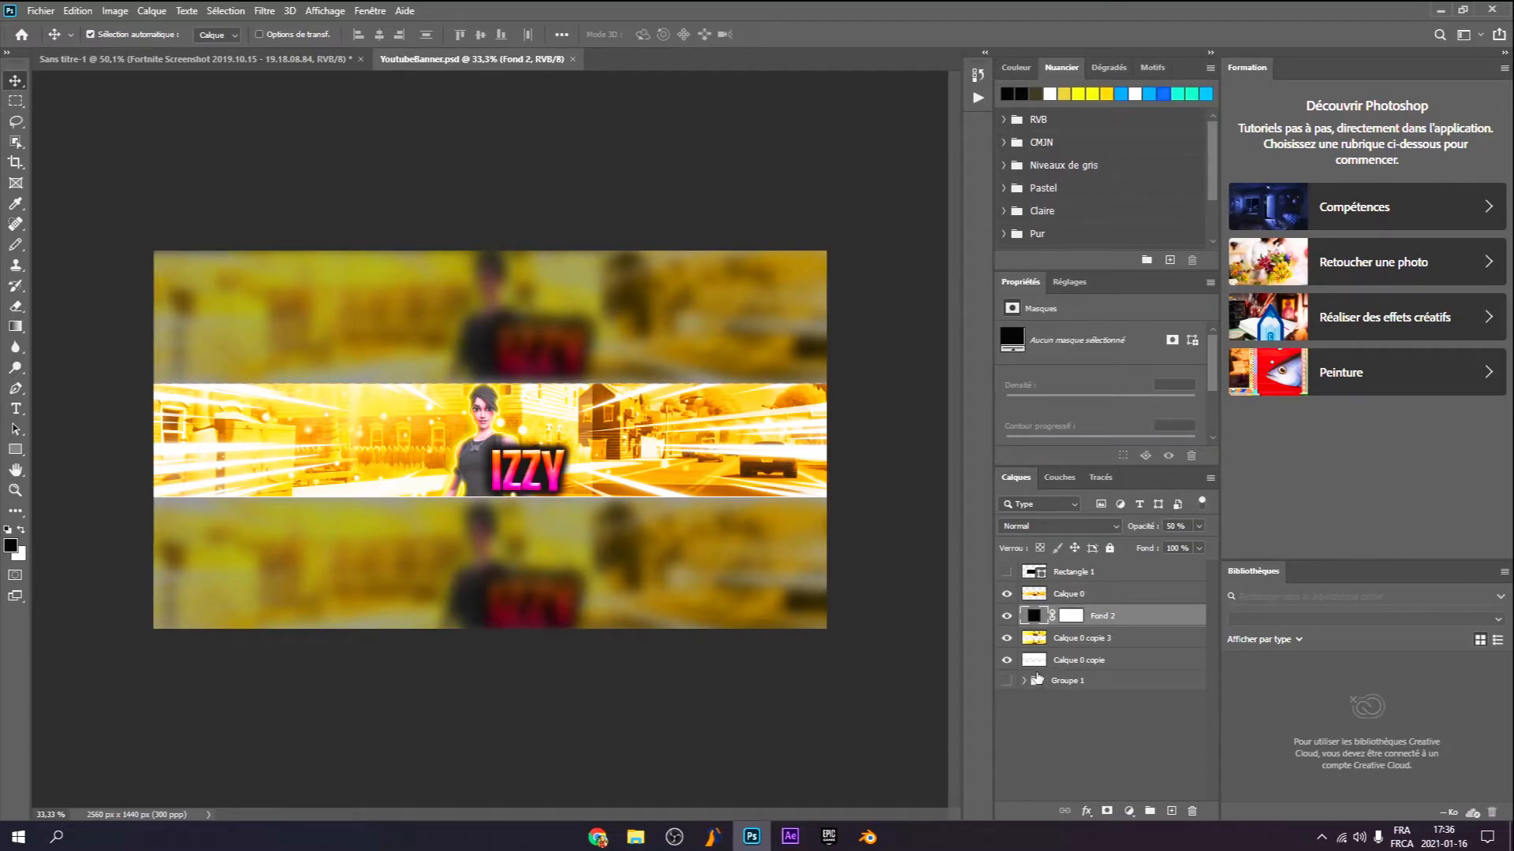
{"action": "left_click", "coordinate": [1041, 683]}
{"action": "left_click", "coordinate": [1026, 681]}
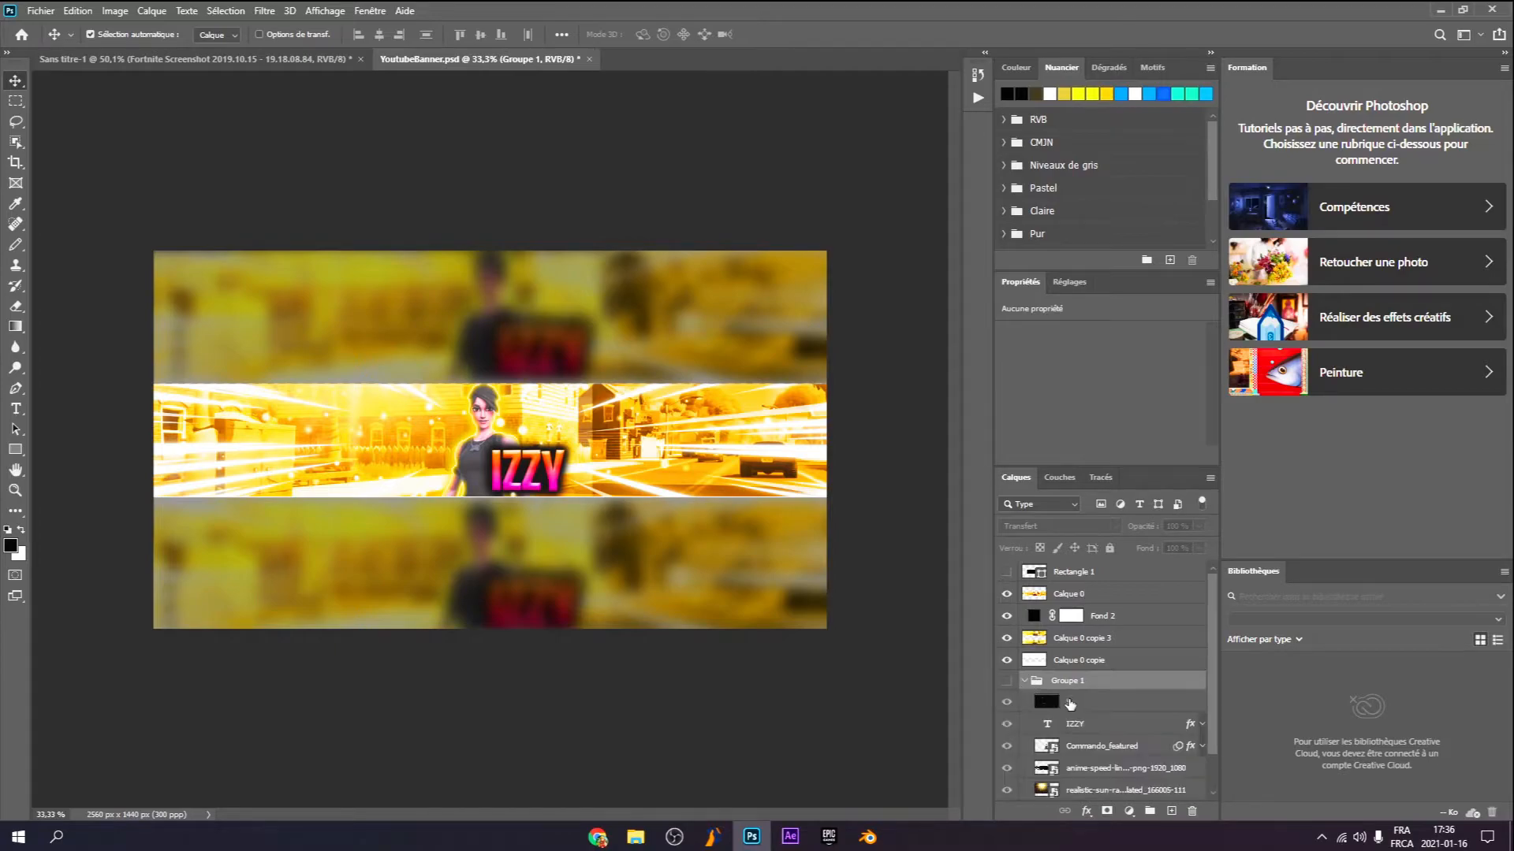
Copy the IZZY text layer into the Sans titre-1 document, above the icon layer, over the character's upper chest at about X 382, Y 574 px
{"action": "left_click_drag", "start_coordinate": [1084, 725], "coordinate": [386, 514]}
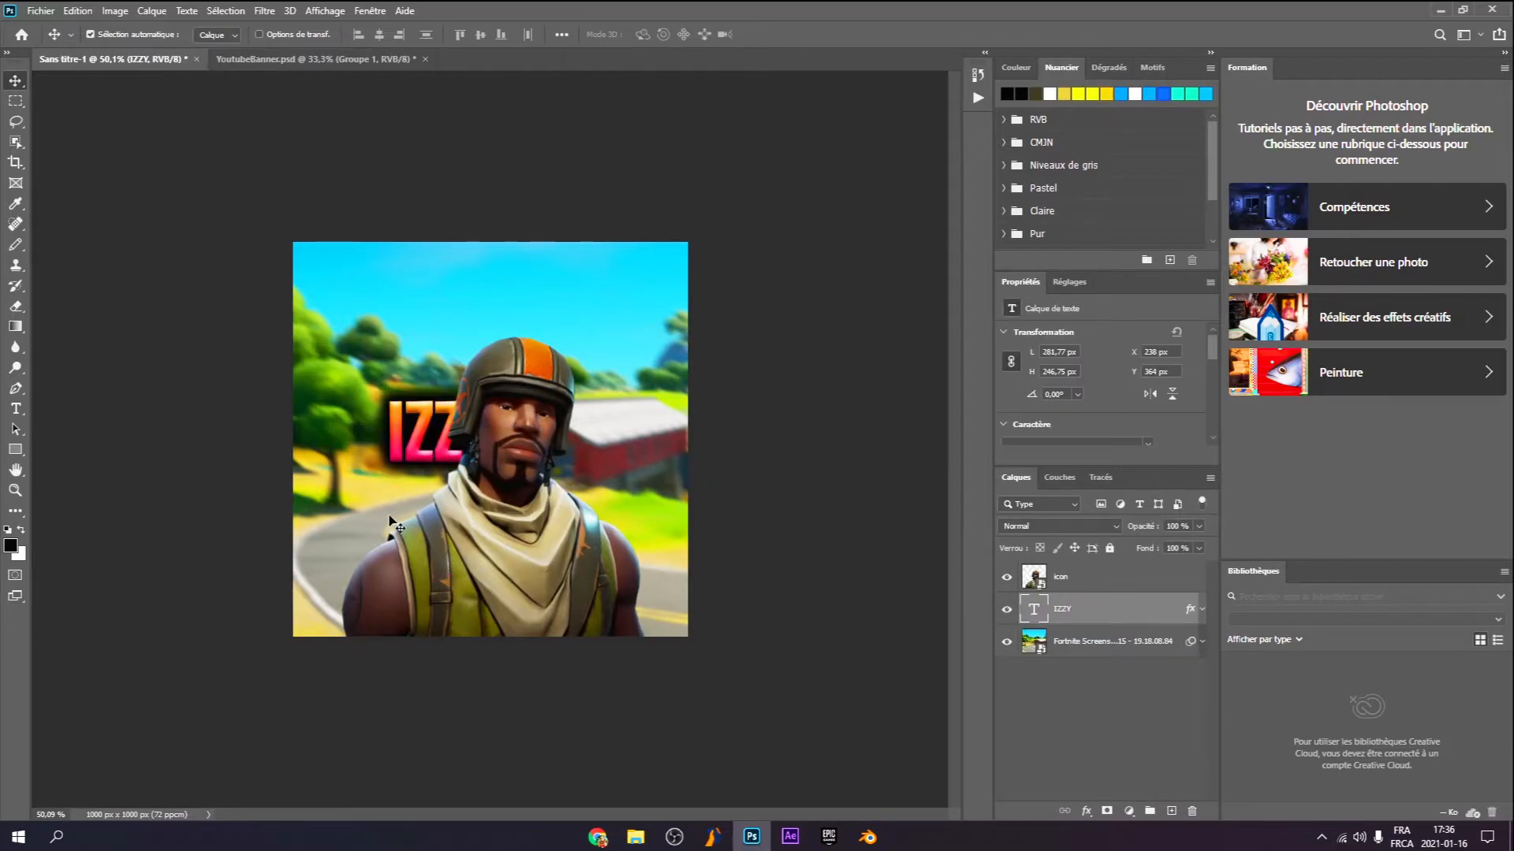
{"action": "left_click_drag", "start_coordinate": [1110, 627], "coordinate": [1107, 572]}
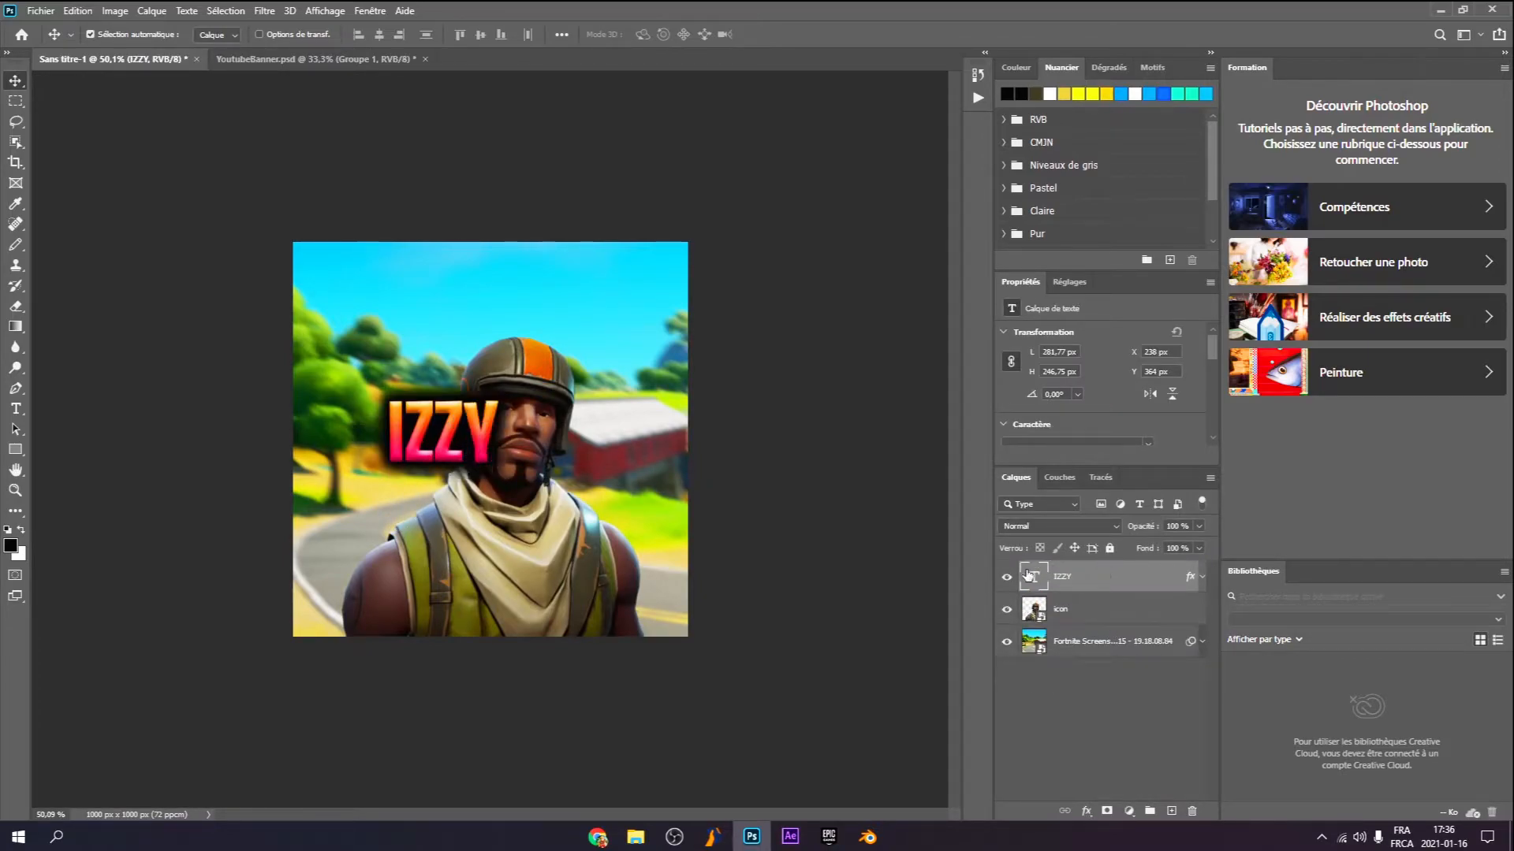
{"action": "left_click_drag", "start_coordinate": [439, 432], "coordinate": [496, 515]}
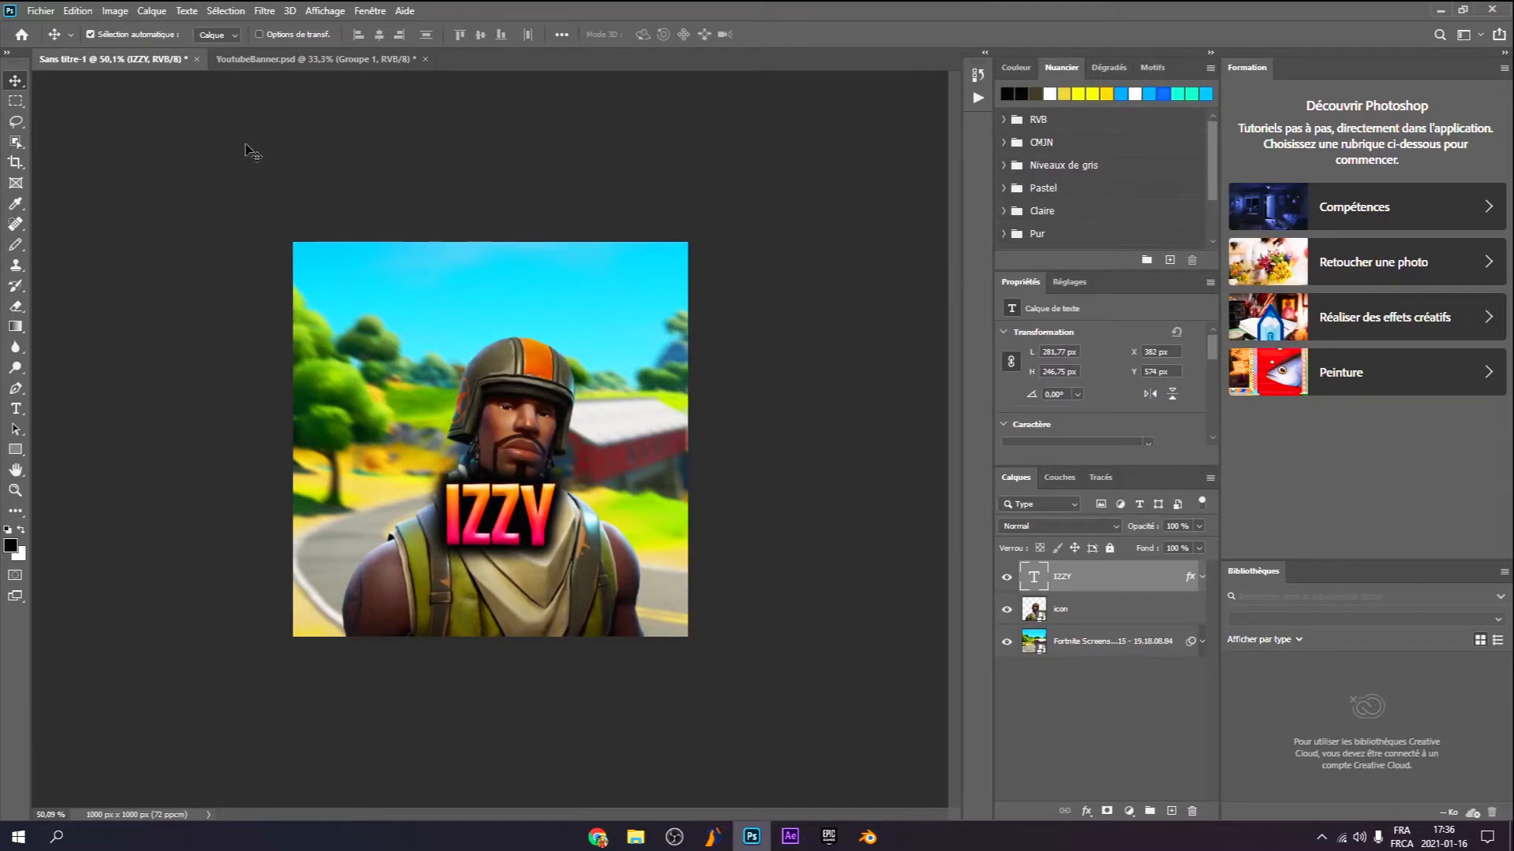
Write a new horizontal text "IZZY" above the character's helmet in Burbank Big Condensed Bold at 123.03 pt
{"action": "left_click", "coordinate": [15, 409]}
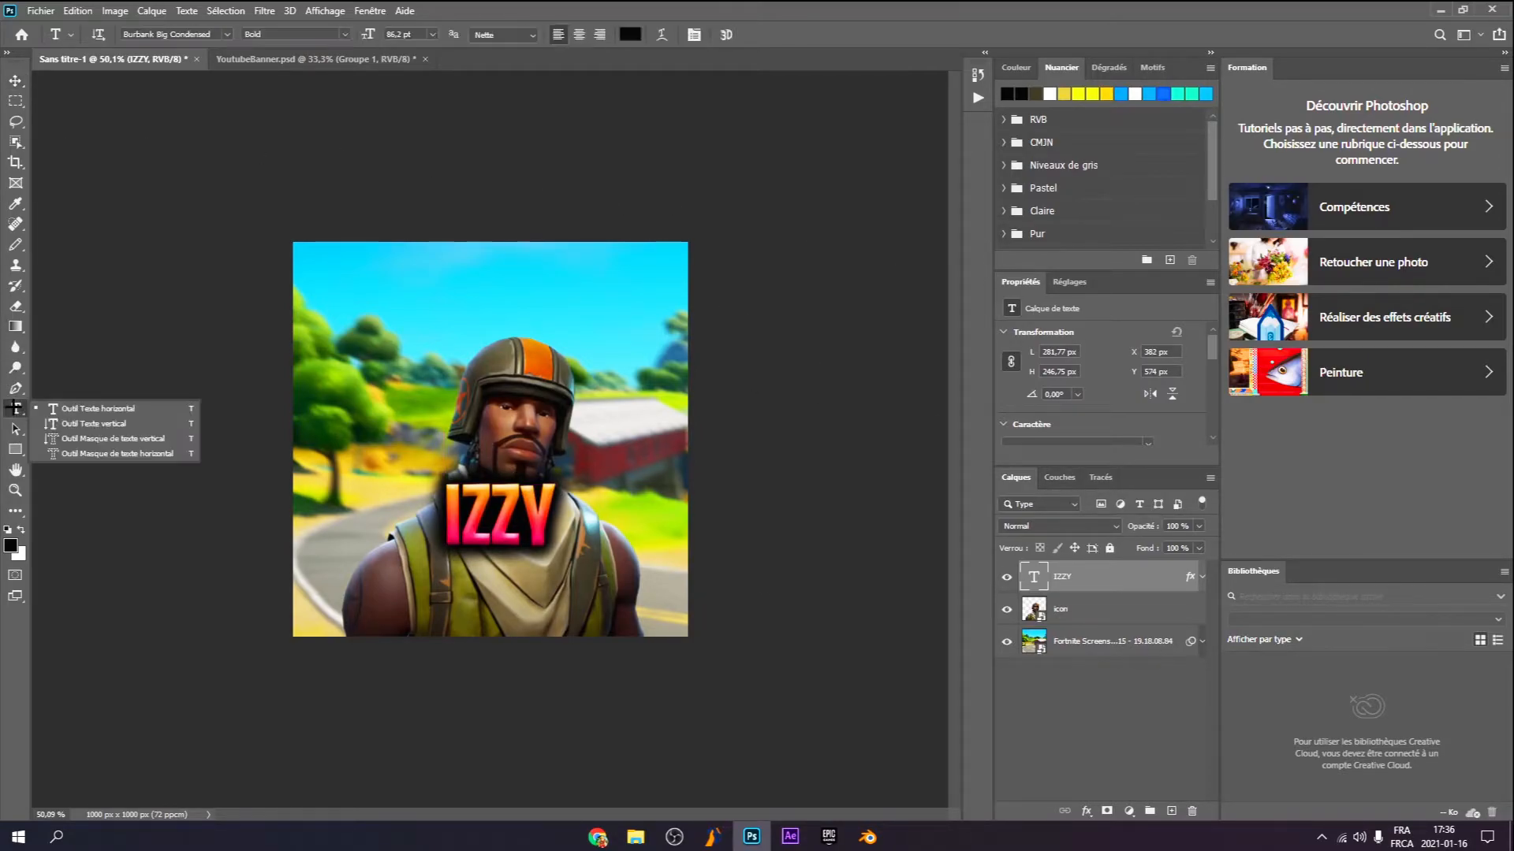
{"action": "left_click", "coordinate": [134, 409]}
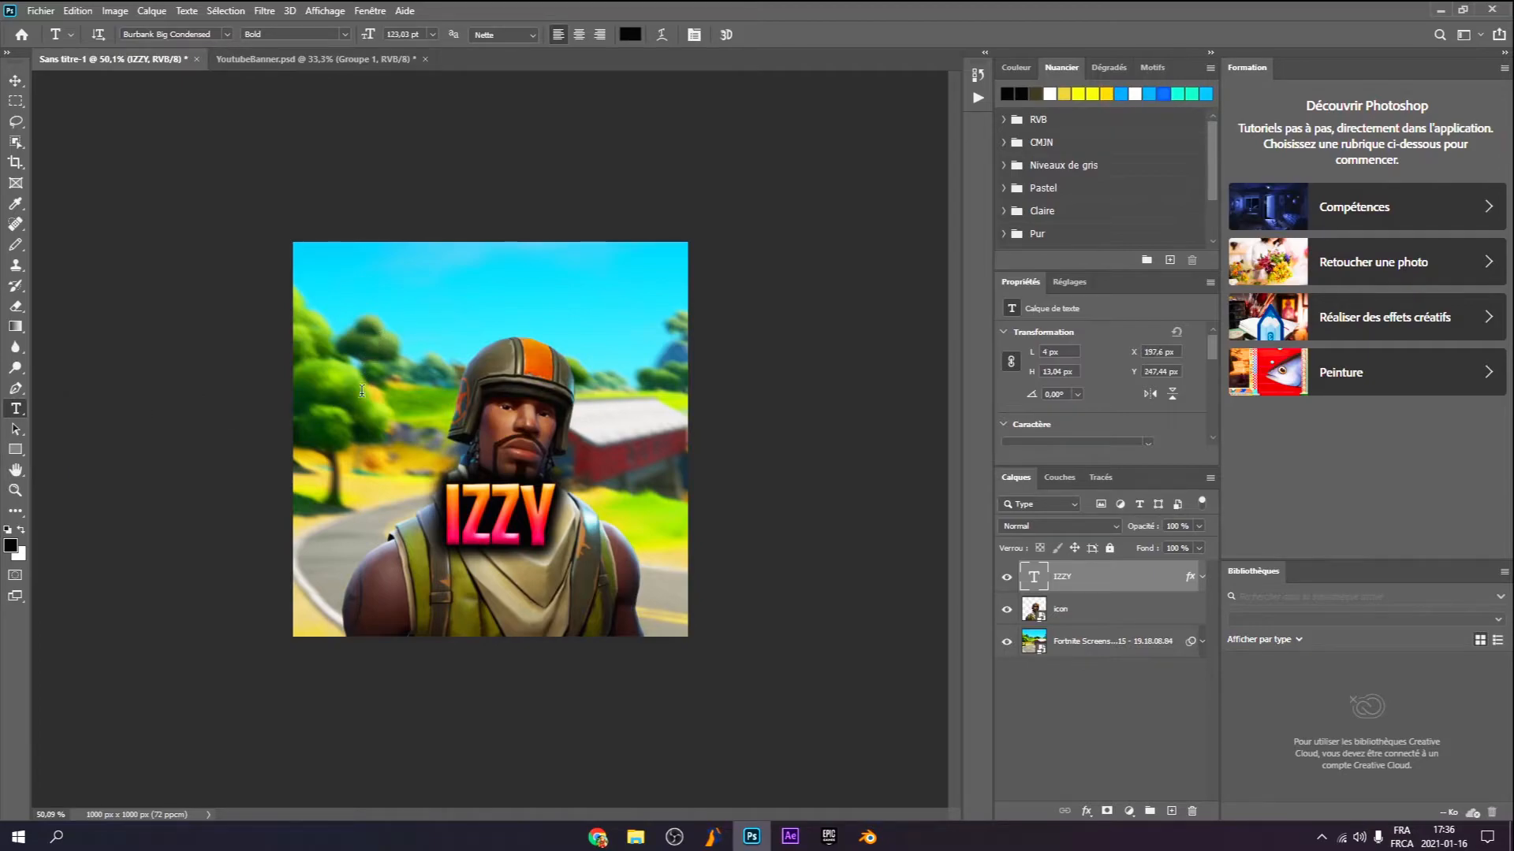
{"action": "left_click", "coordinate": [371, 342]}
{"action": "key", "text": "BackSpace"}
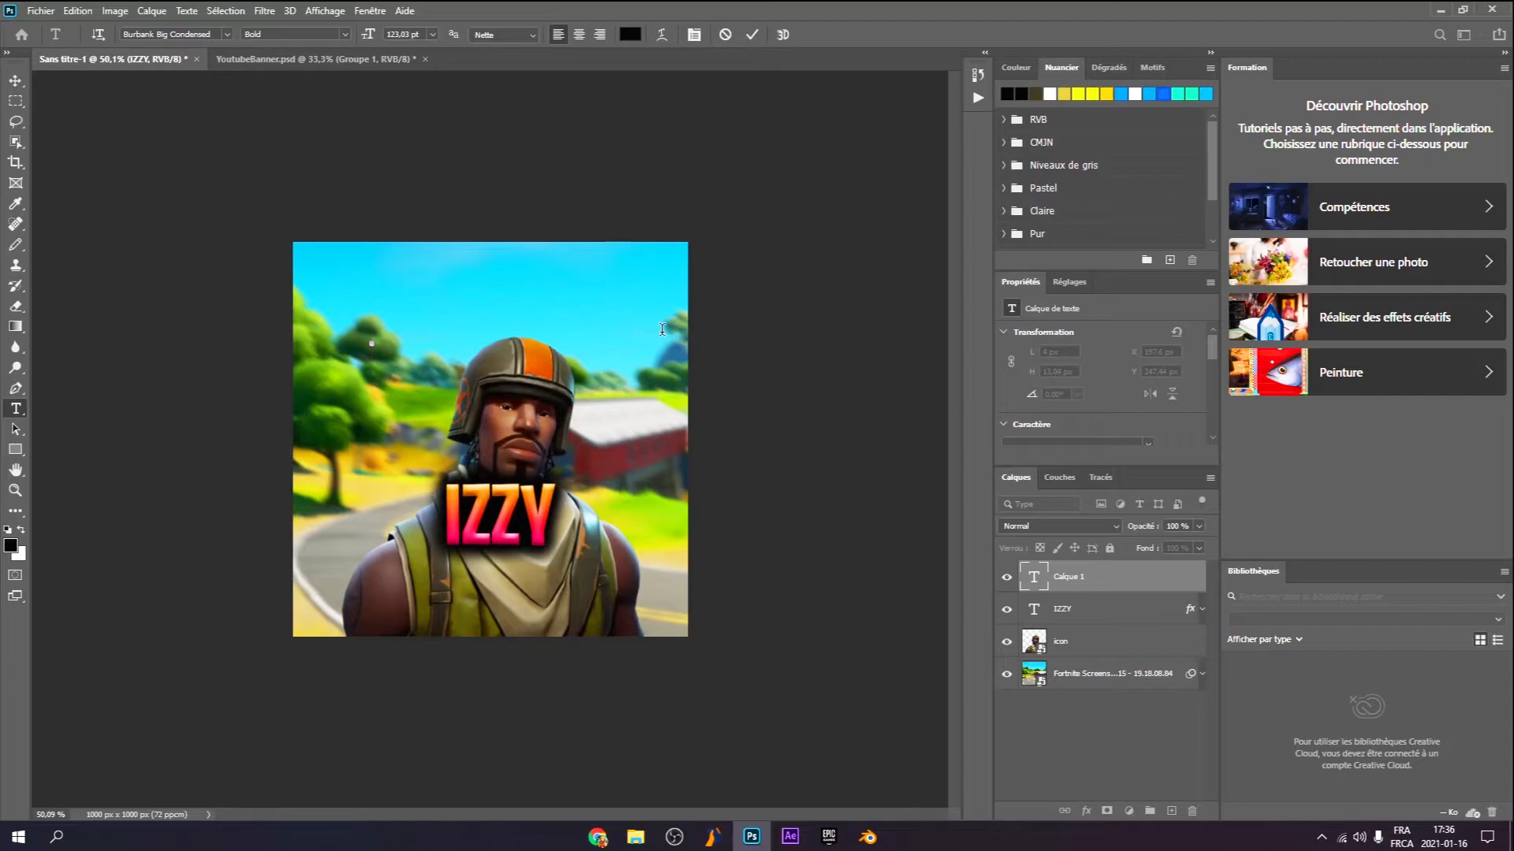
{"action": "type", "text": "IZZY"}
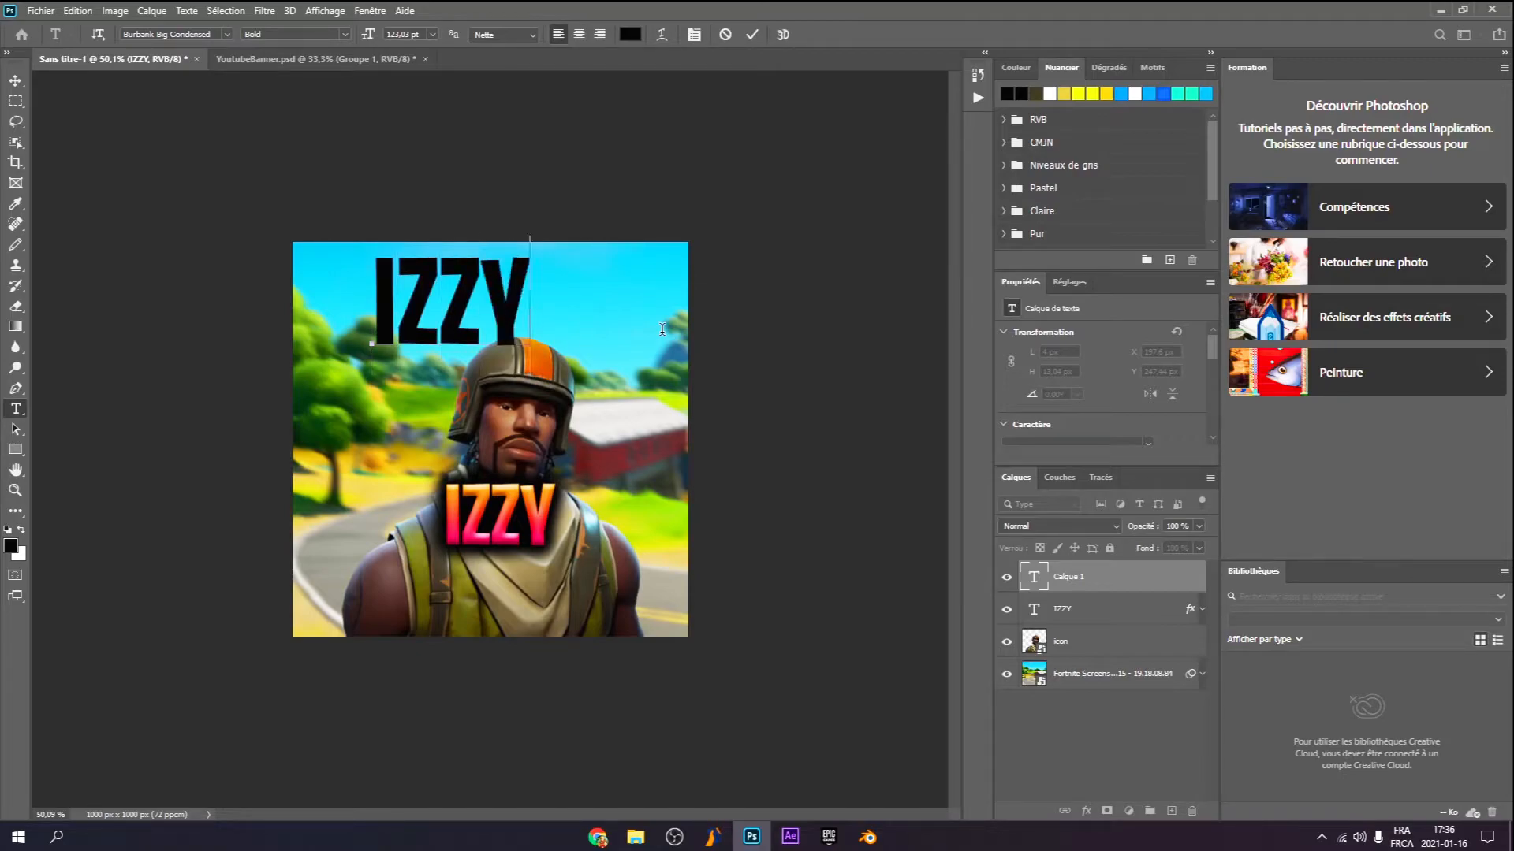
{"action": "scroll", "coordinate": [1056, 386], "scroll_direction": "down", "scroll_amount": 2}
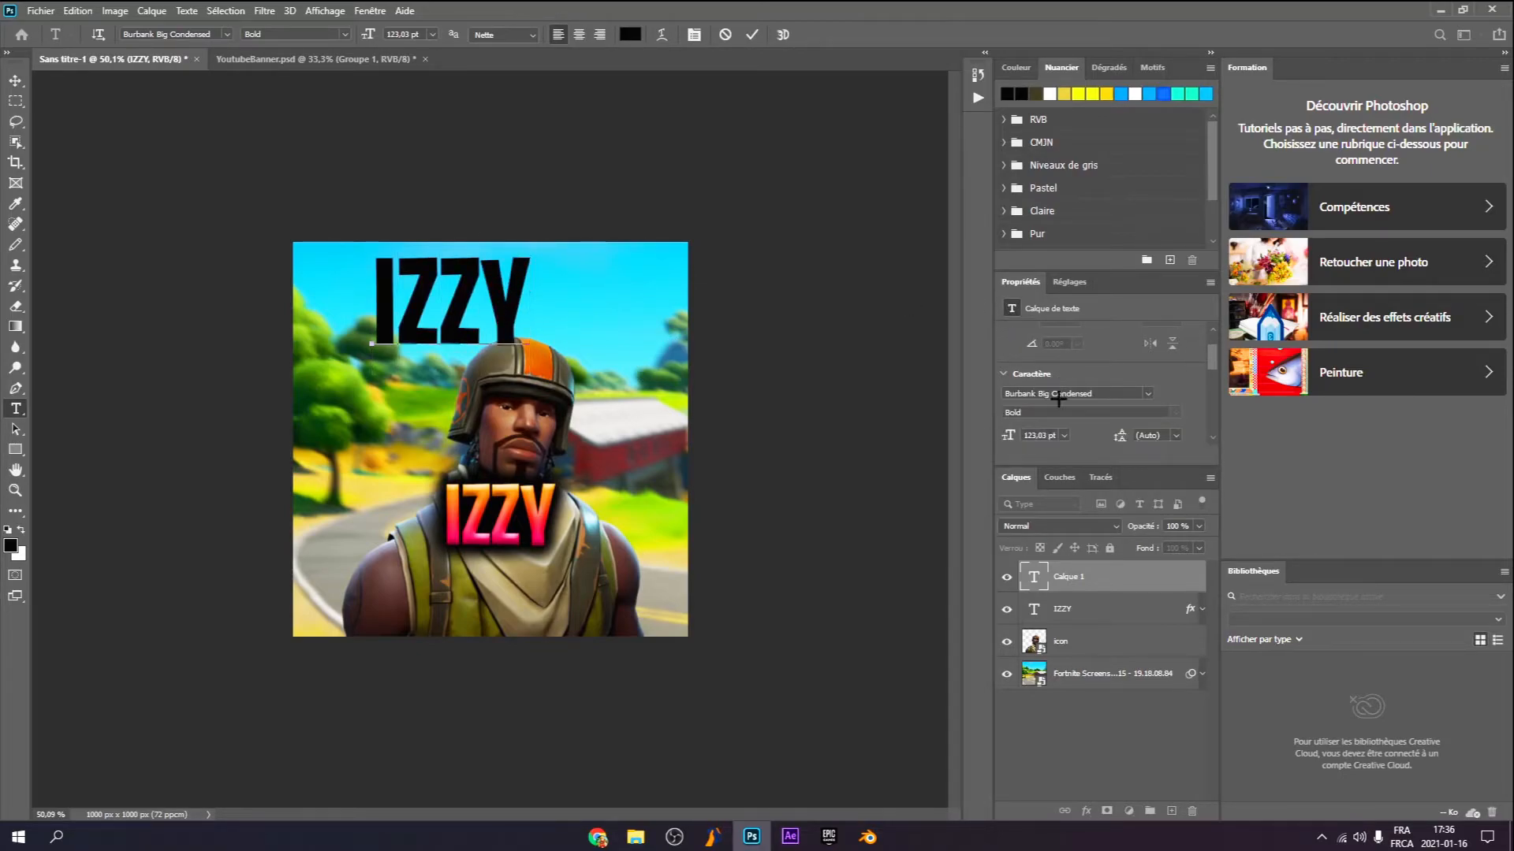
{"action": "left_click", "coordinate": [1150, 392]}
{"action": "left_click", "coordinate": [1168, 388]}
{"action": "scroll", "coordinate": [1049, 418], "scroll_direction": "down", "scroll_amount": 1}
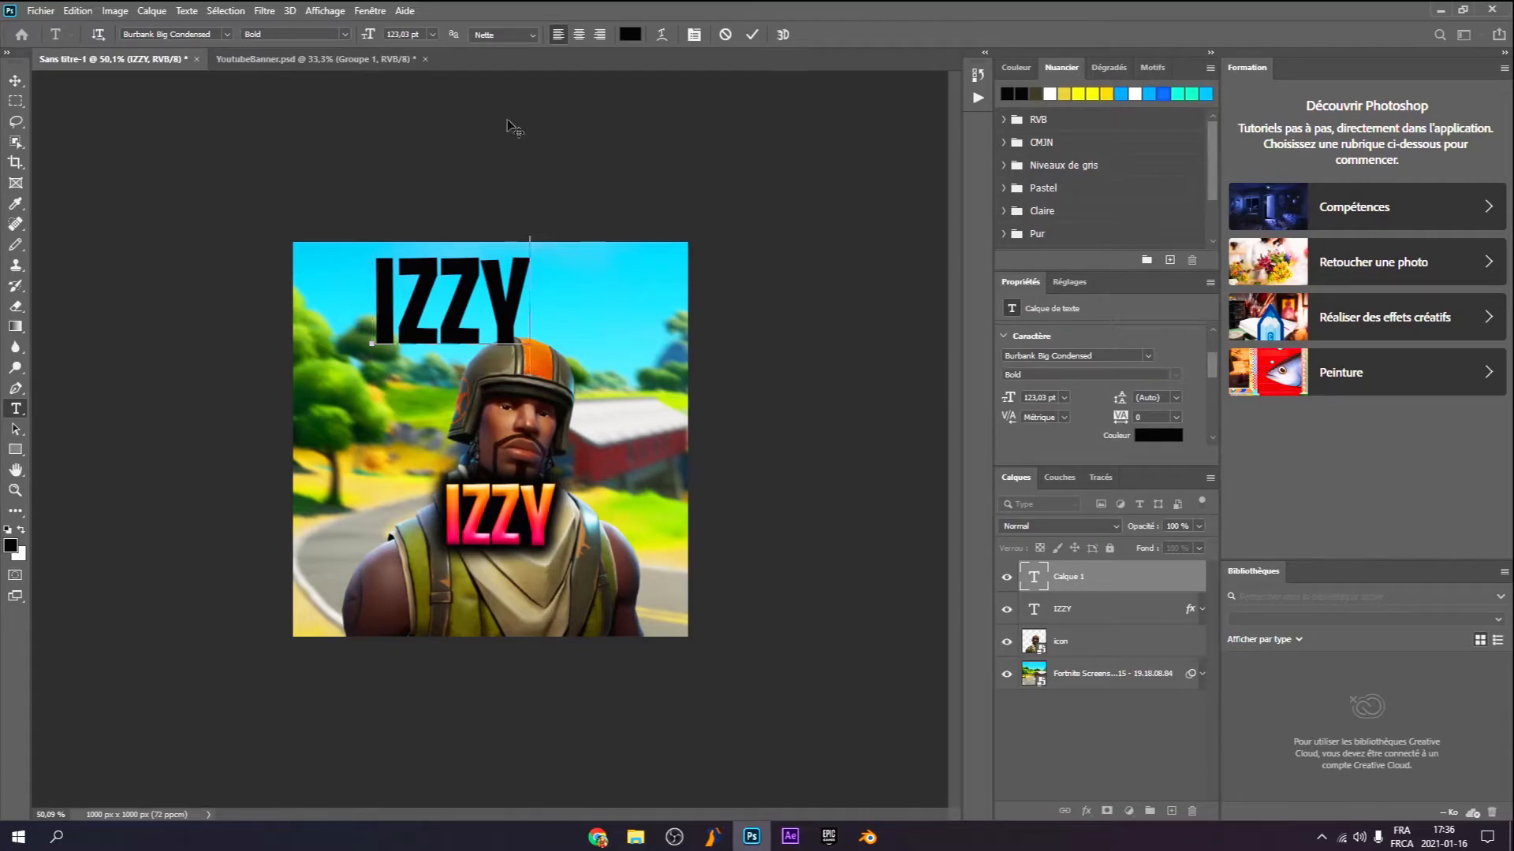
{"action": "left_click", "coordinate": [1162, 437]}
{"action": "left_click_drag", "start_coordinate": [871, 395], "coordinate": [825, 495]}
{"action": "left_click", "coordinate": [1234, 280]}
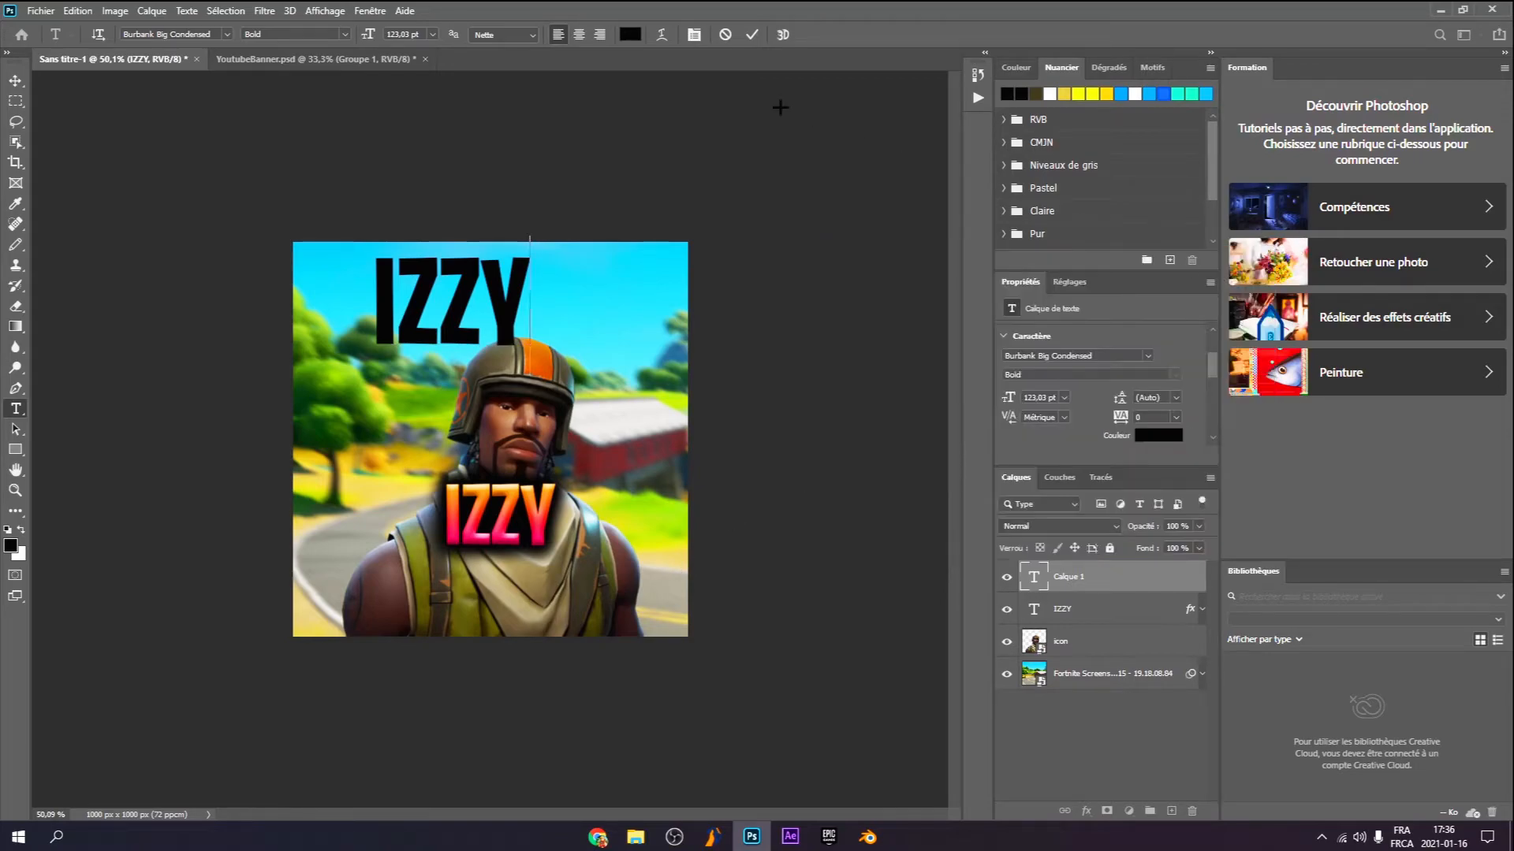
Commit the new IZZY text above the helmet and set its colour to red f40000
{"action": "left_click", "coordinate": [756, 34]}
{"action": "left_click", "coordinate": [1158, 435]}
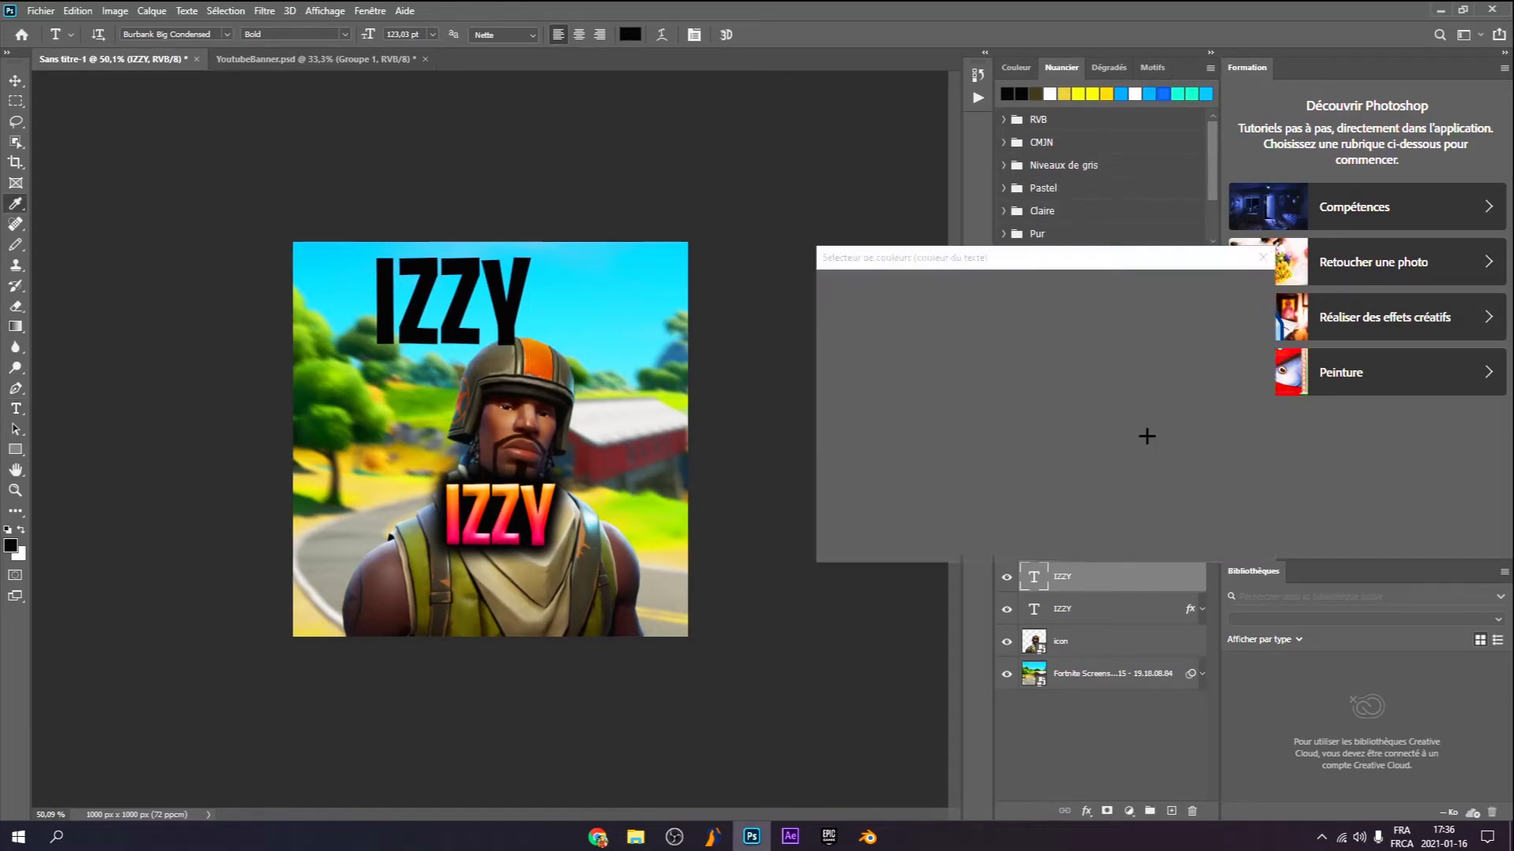
{"action": "type", "text": "ff0000"}
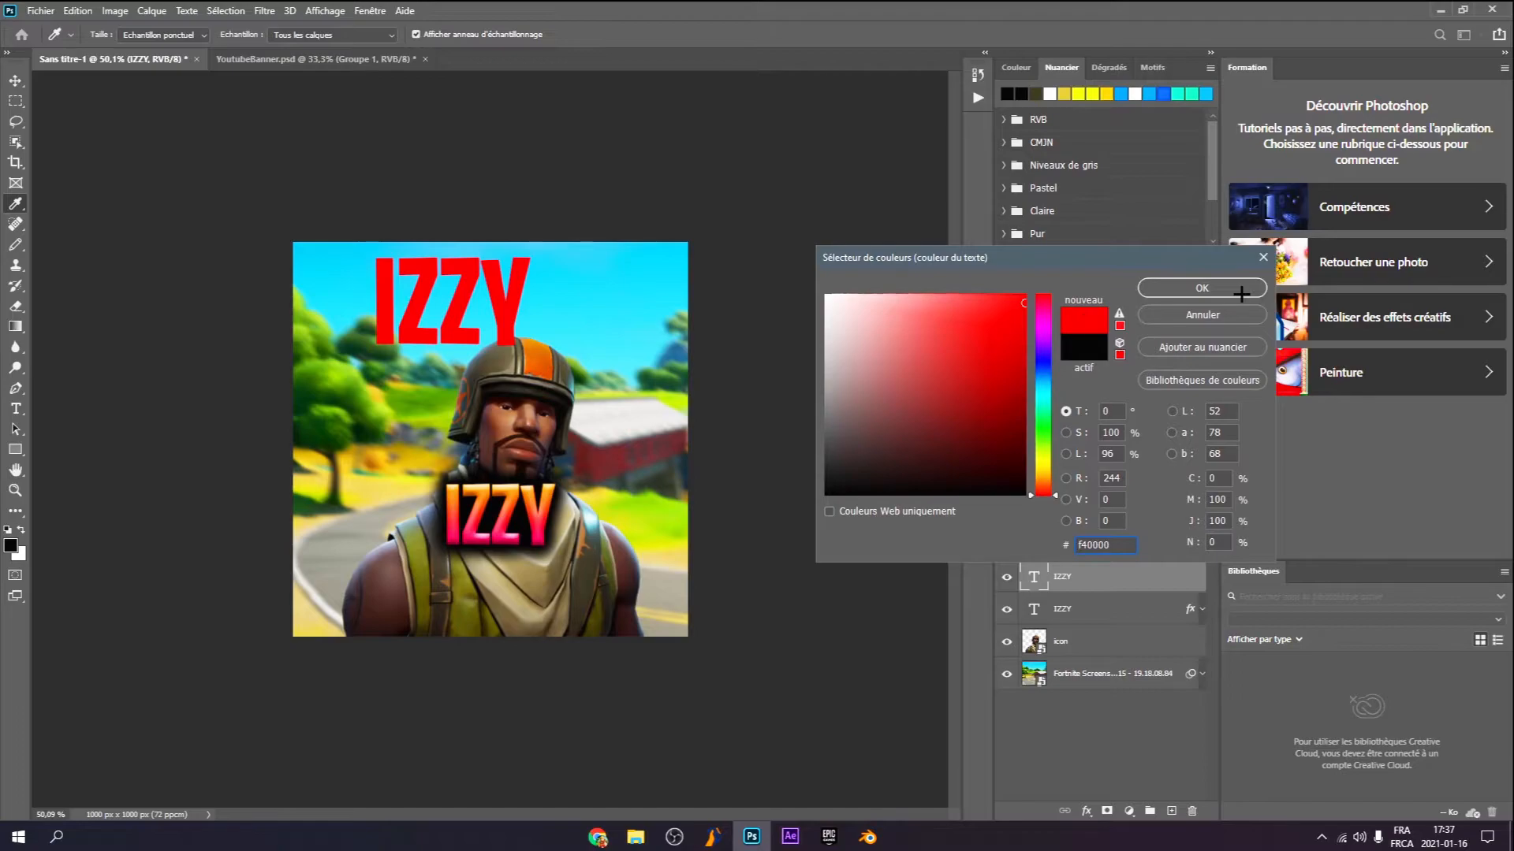
{"action": "left_click", "coordinate": [1238, 289]}
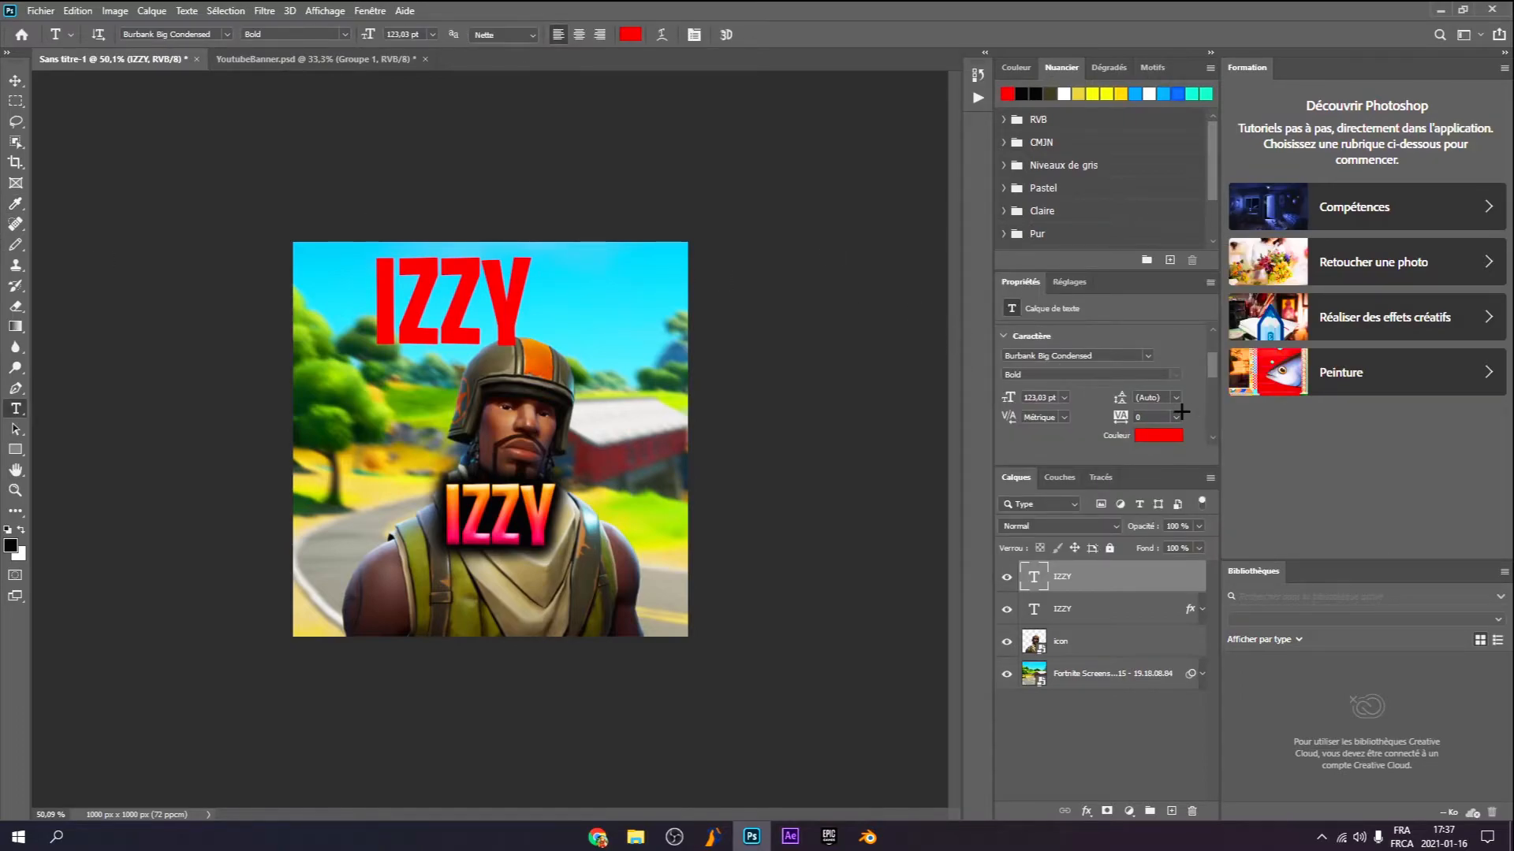
Add Bevel & Emboss and a black Drop Shadow to the red IZZY text above the helmet, leaving Outer Glow off
{"action": "right_click", "coordinate": [1061, 588]}
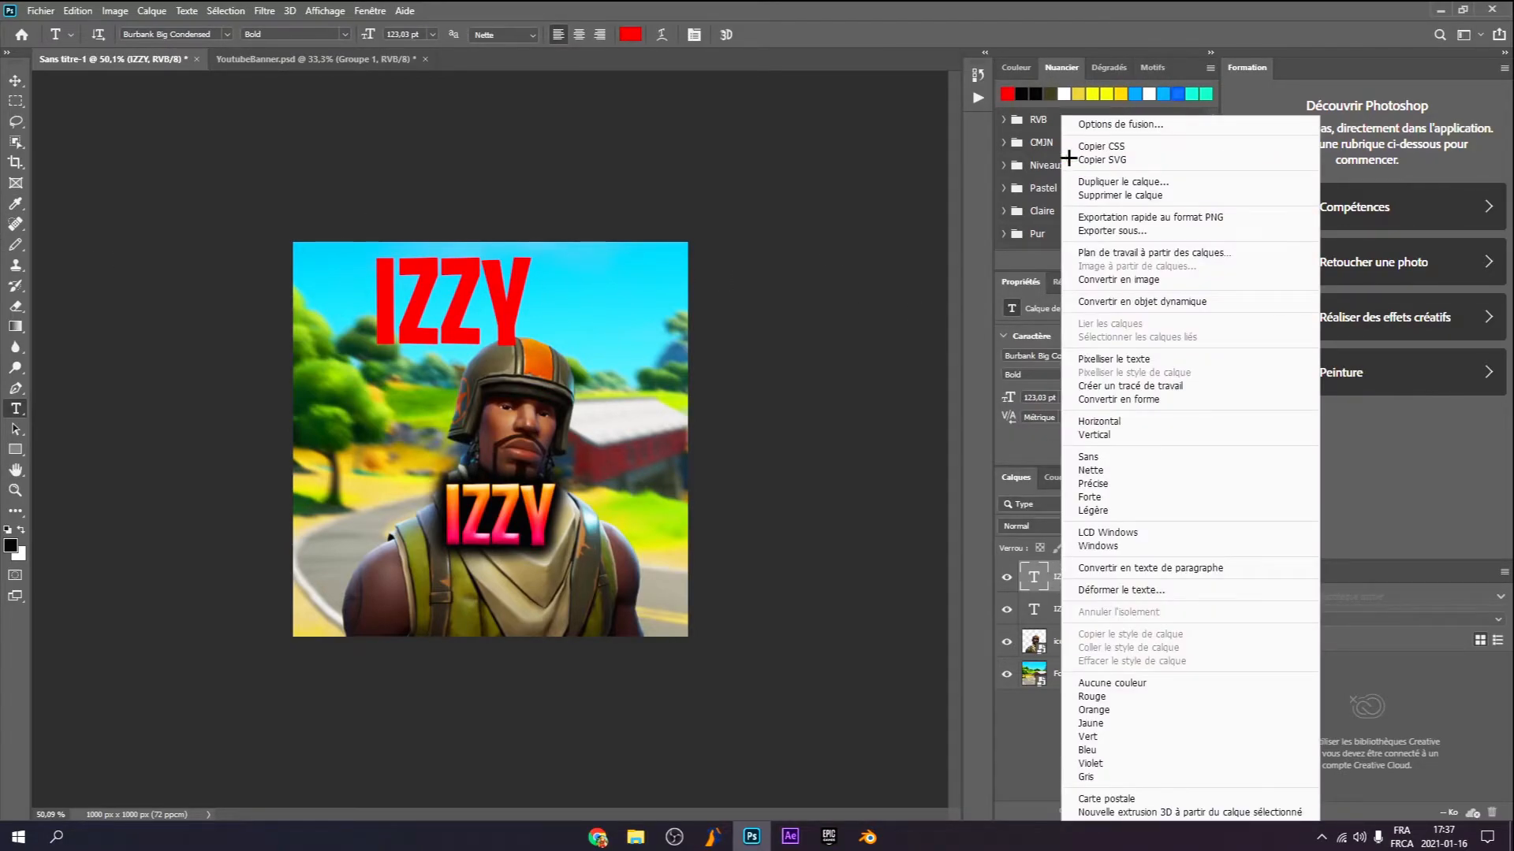
{"action": "left_click", "coordinate": [1079, 126]}
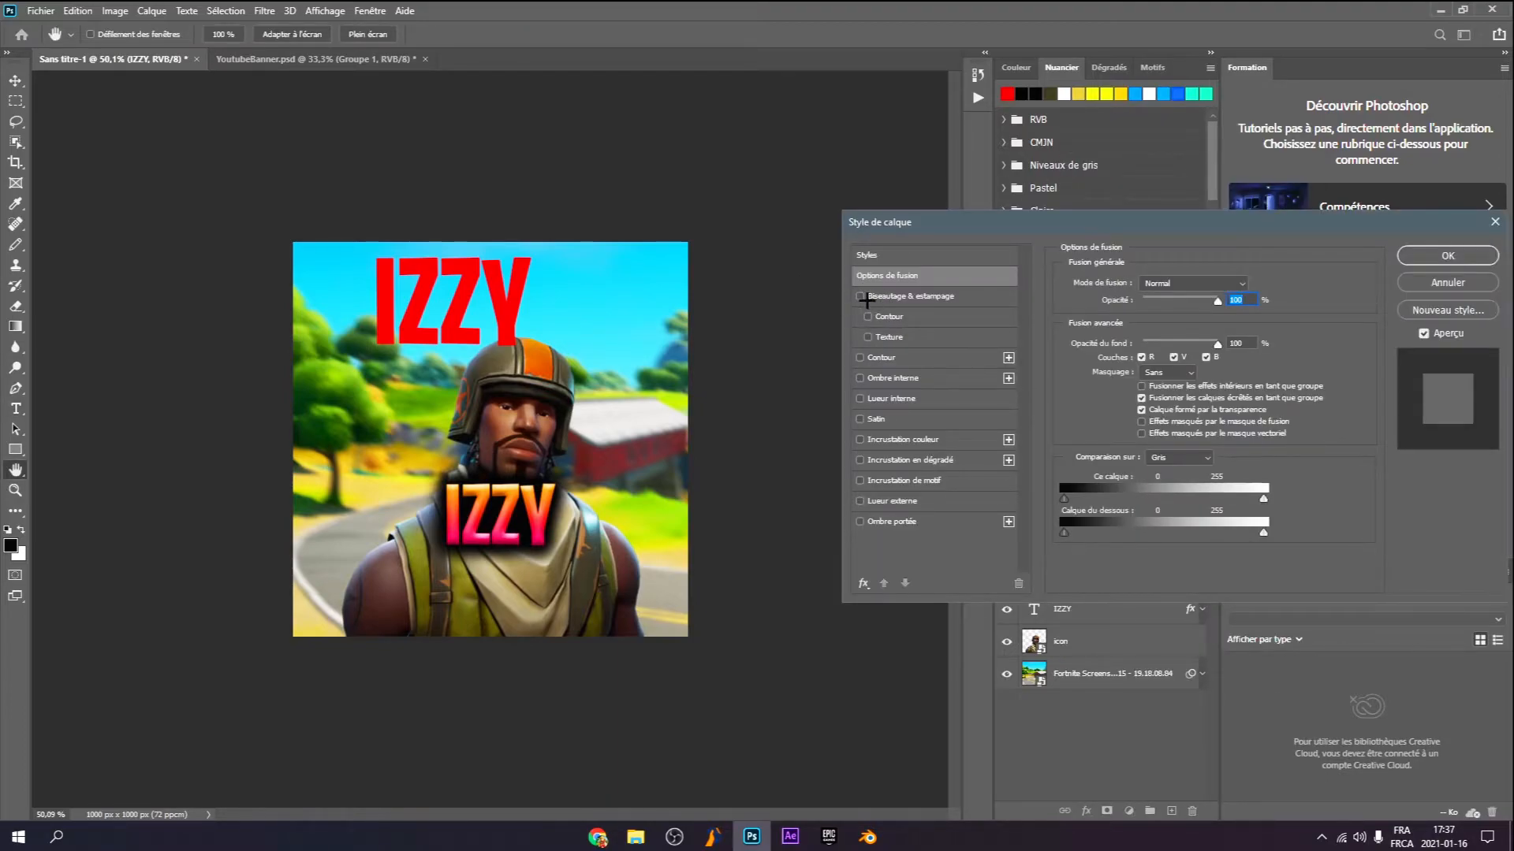
{"action": "left_click", "coordinate": [871, 298]}
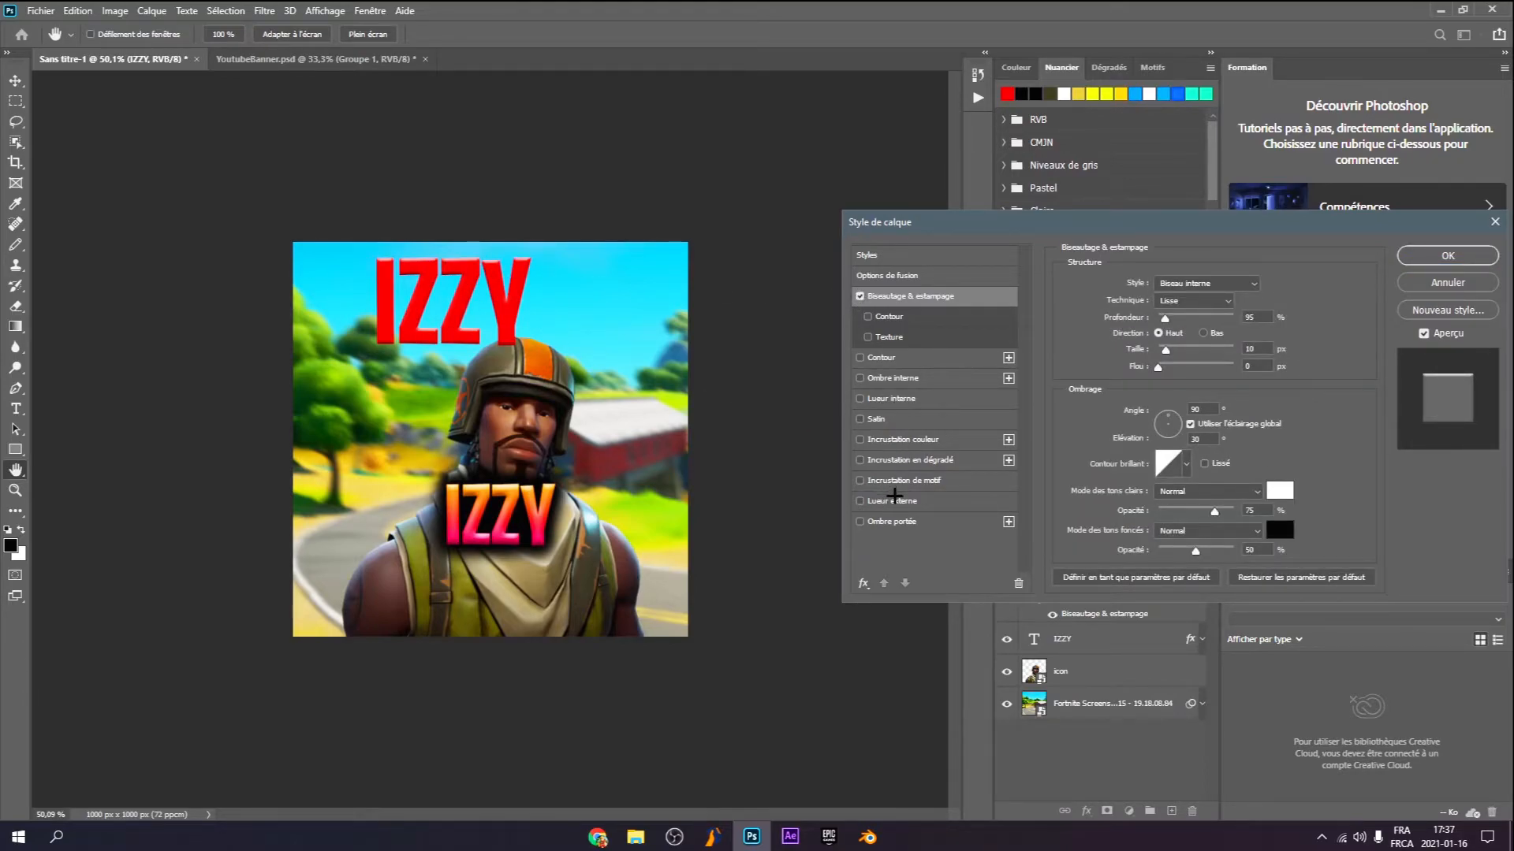
{"action": "left_click", "coordinate": [892, 501]}
{"action": "left_click", "coordinate": [897, 296]}
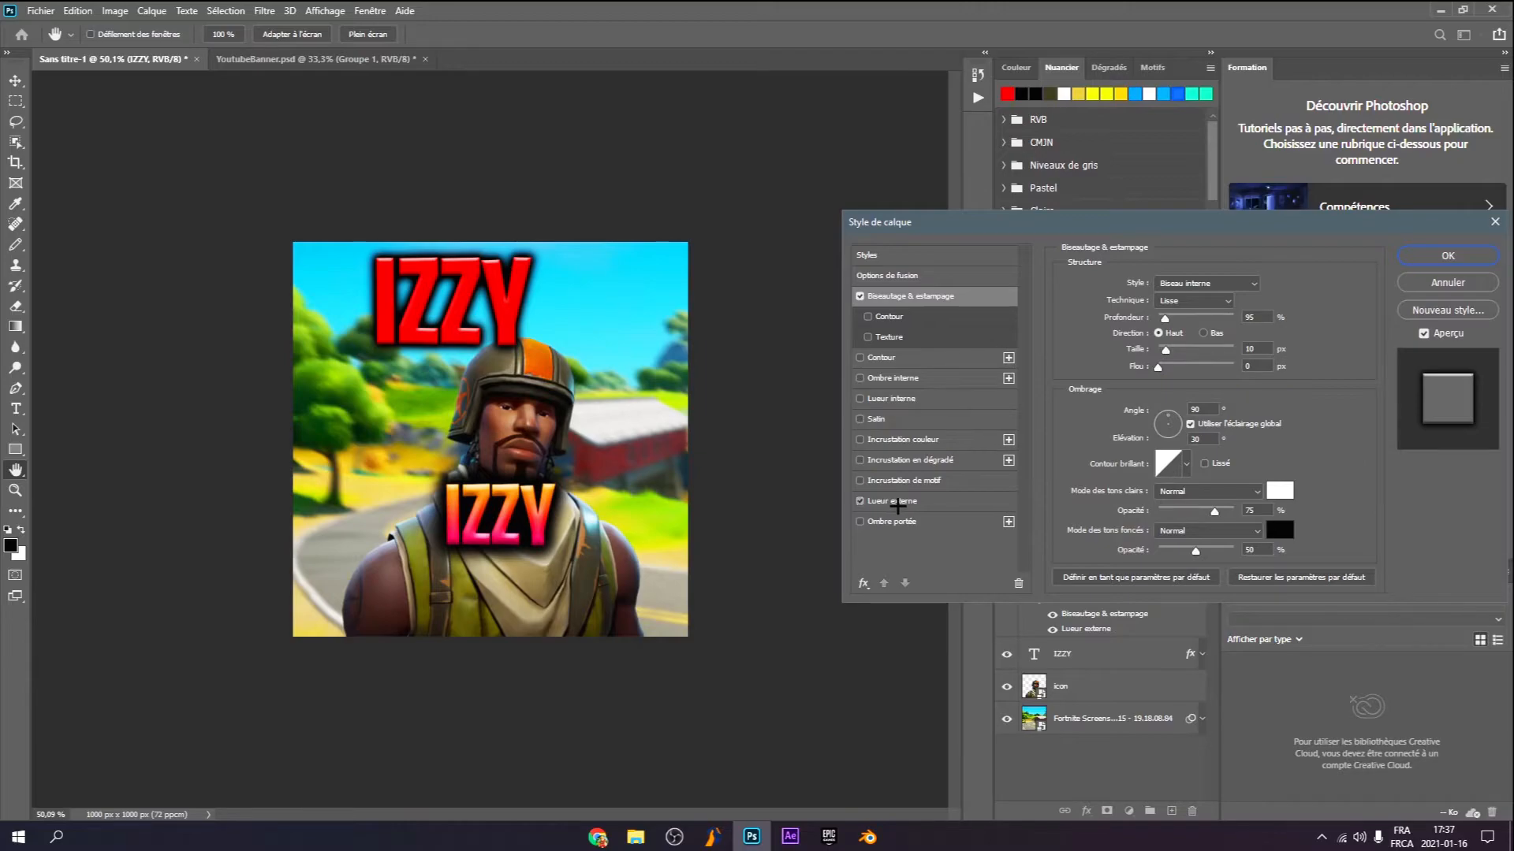
{"action": "left_click", "coordinate": [897, 502]}
{"action": "left_click", "coordinate": [861, 502]}
{"action": "left_click", "coordinate": [860, 522]}
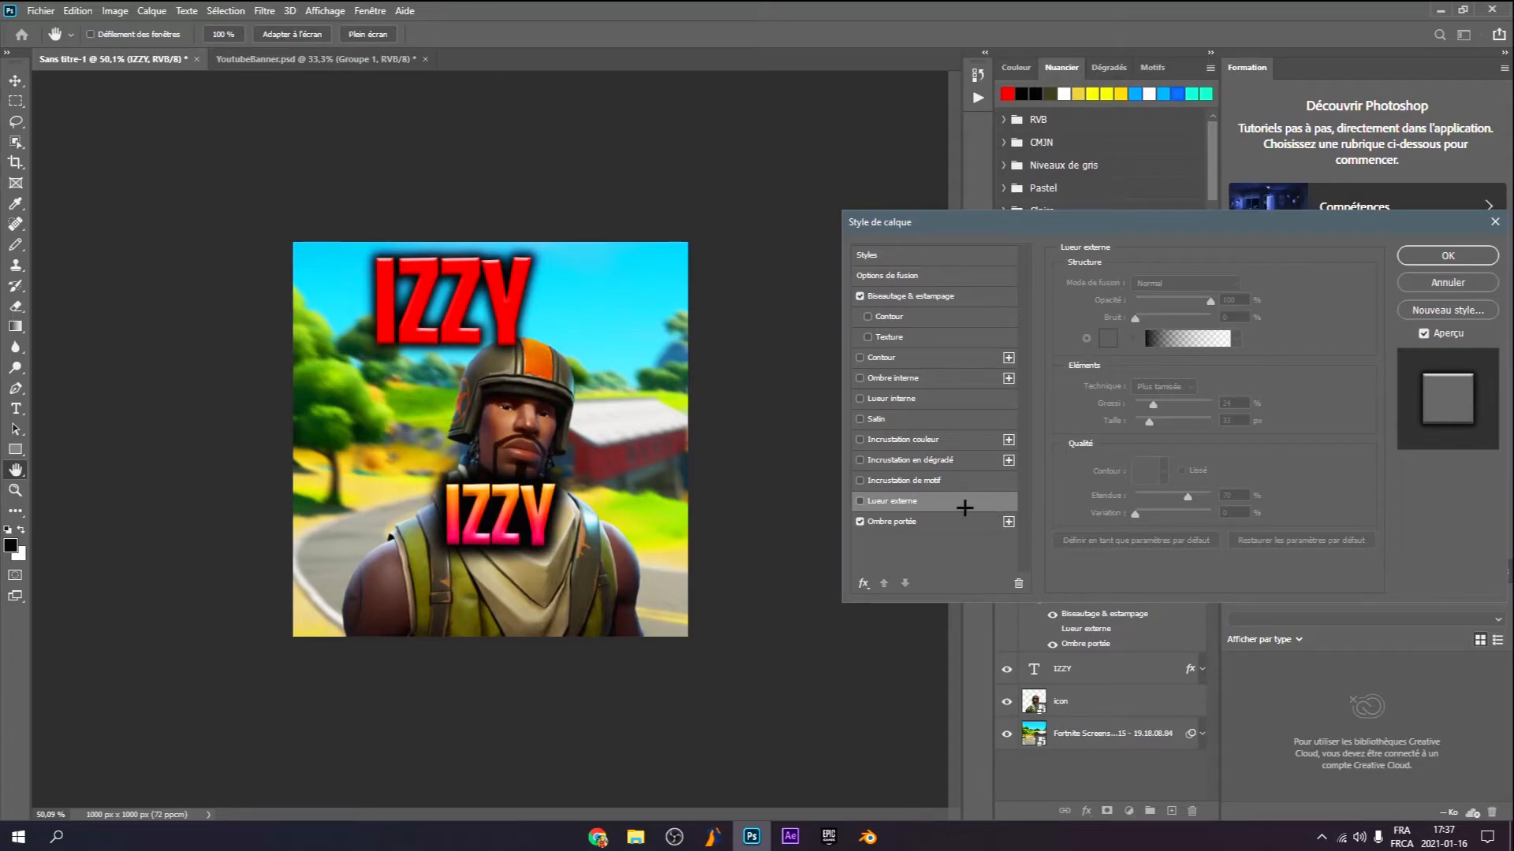
{"action": "left_click", "coordinate": [943, 521]}
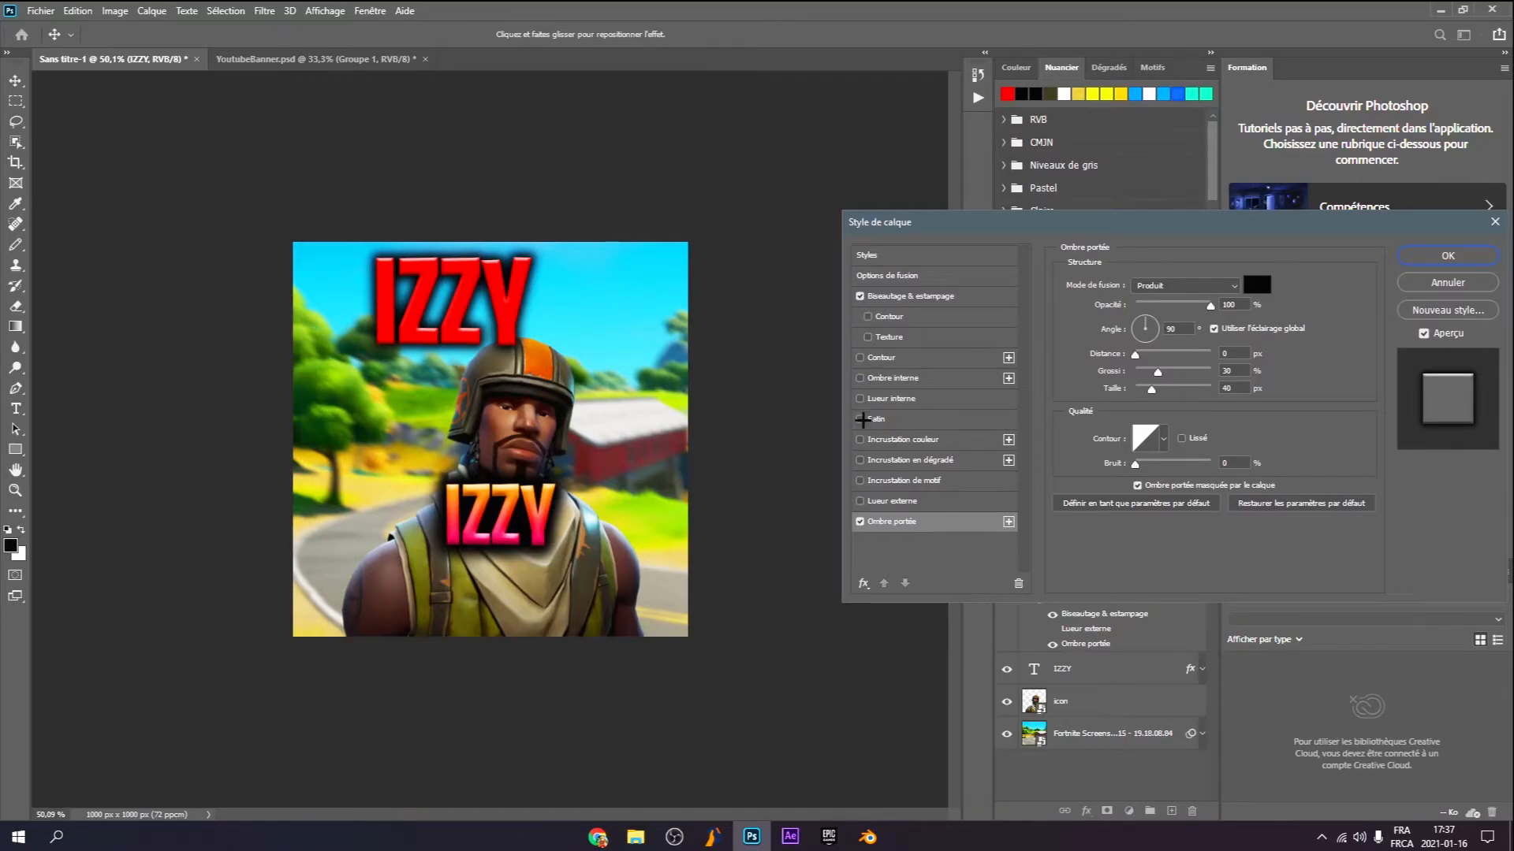
Add the pink-to-orange Gradient Overlay to the upper IZZY text, discard a trial near-white fbfbfb colour stop, and apply the layer style
{"action": "left_click", "coordinate": [861, 460]}
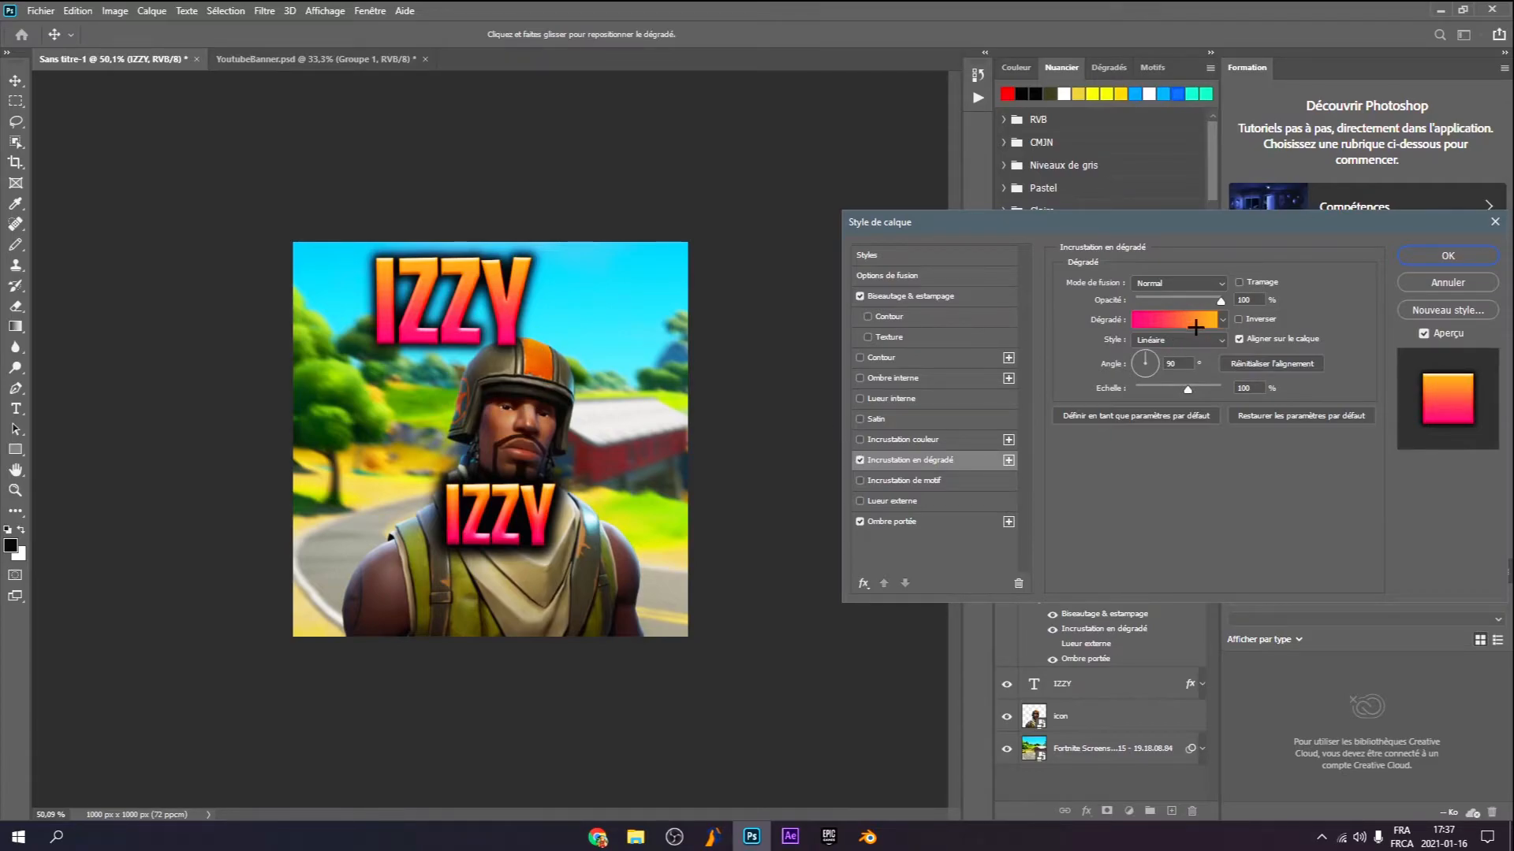
{"action": "left_click", "coordinate": [1191, 319]}
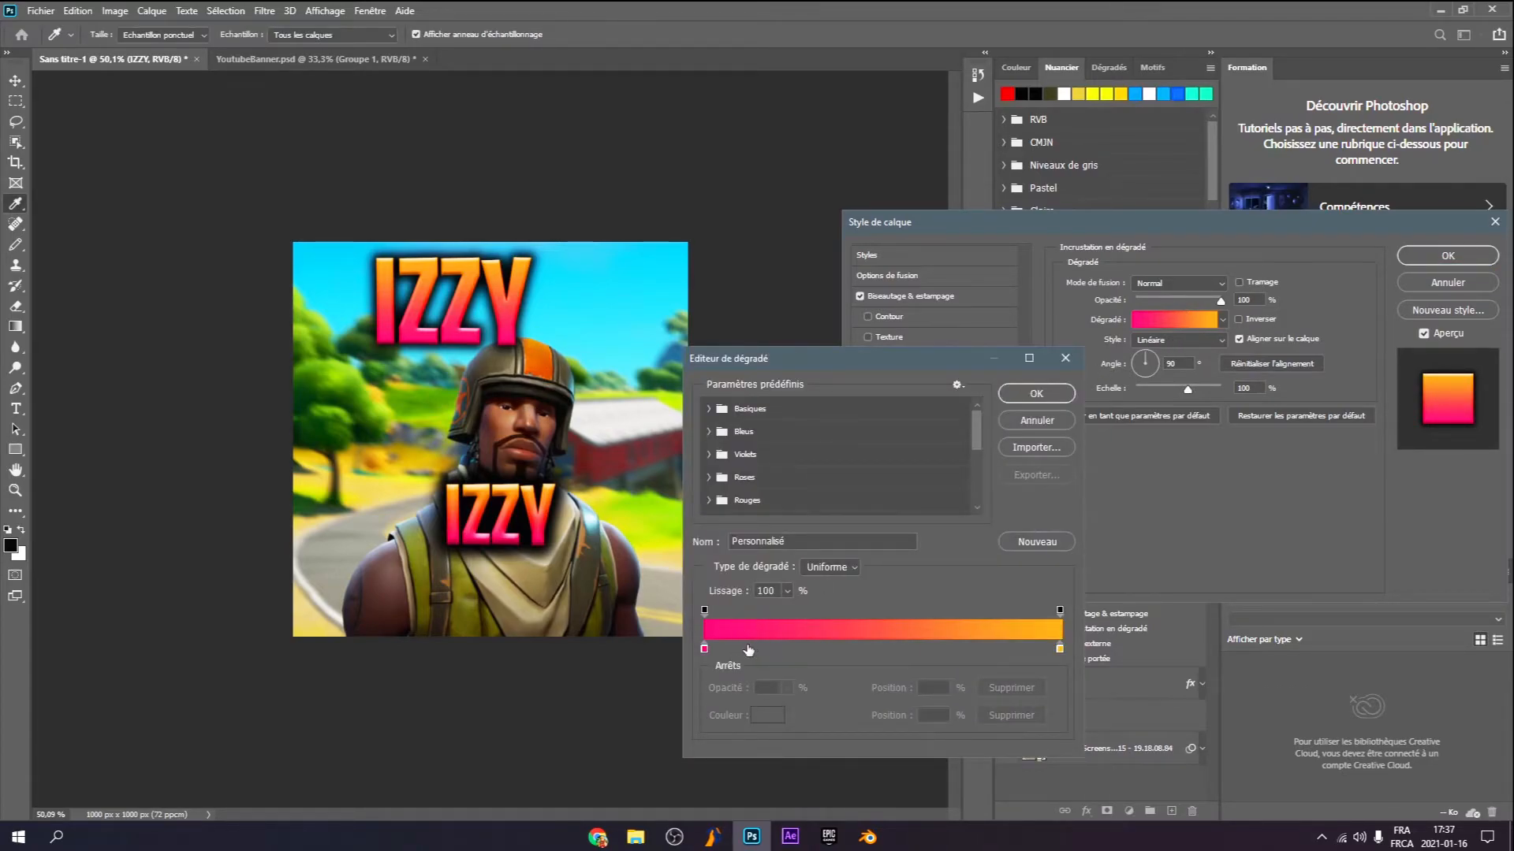
{"action": "left_click", "coordinate": [704, 648]}
{"action": "left_click", "coordinate": [768, 716]}
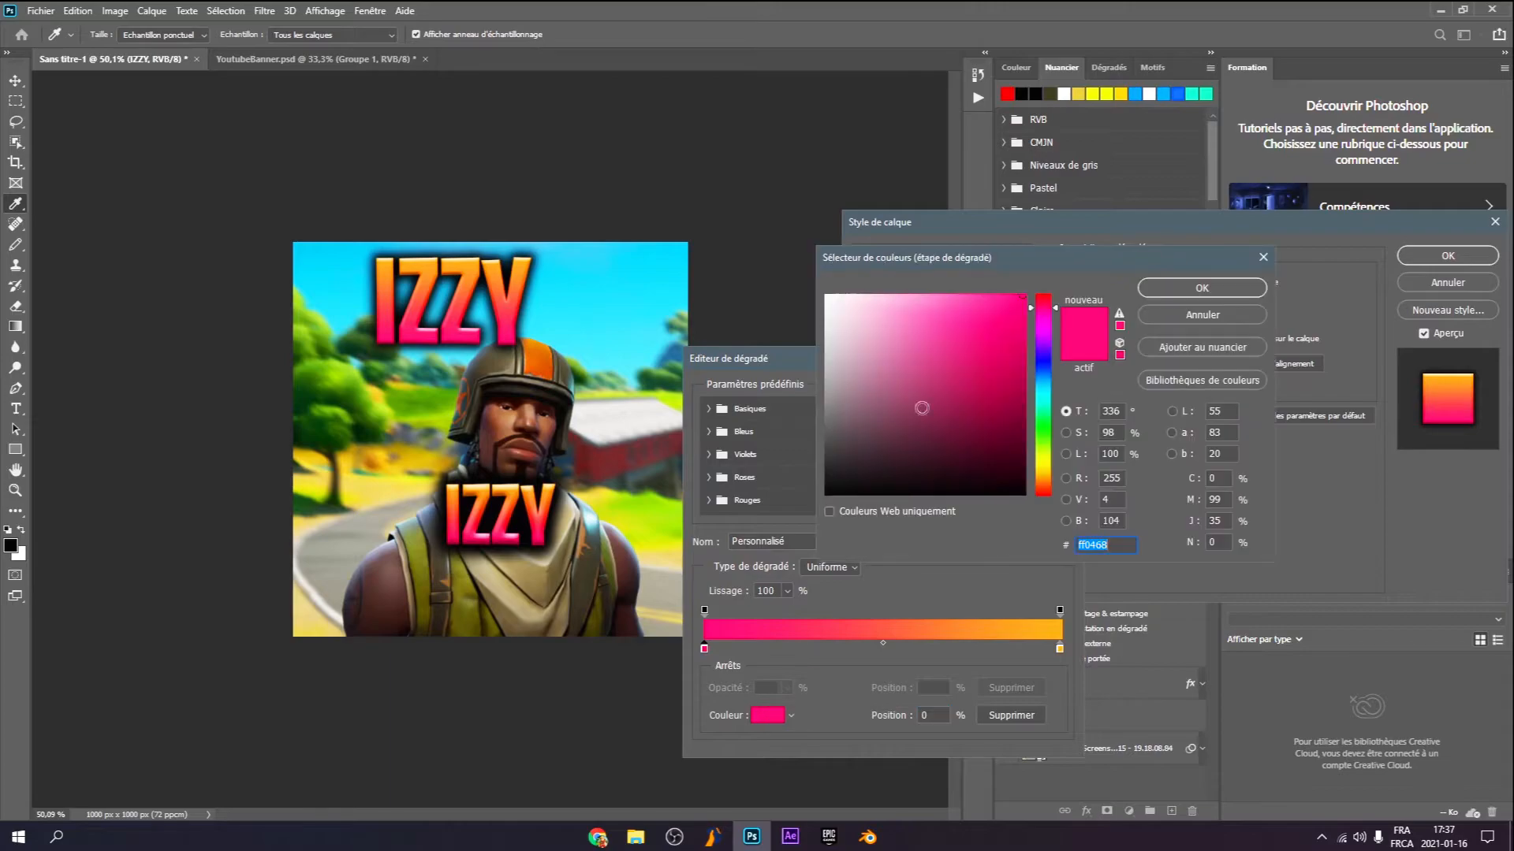
{"action": "left_click_drag", "start_coordinate": [958, 386], "coordinate": [824, 297]}
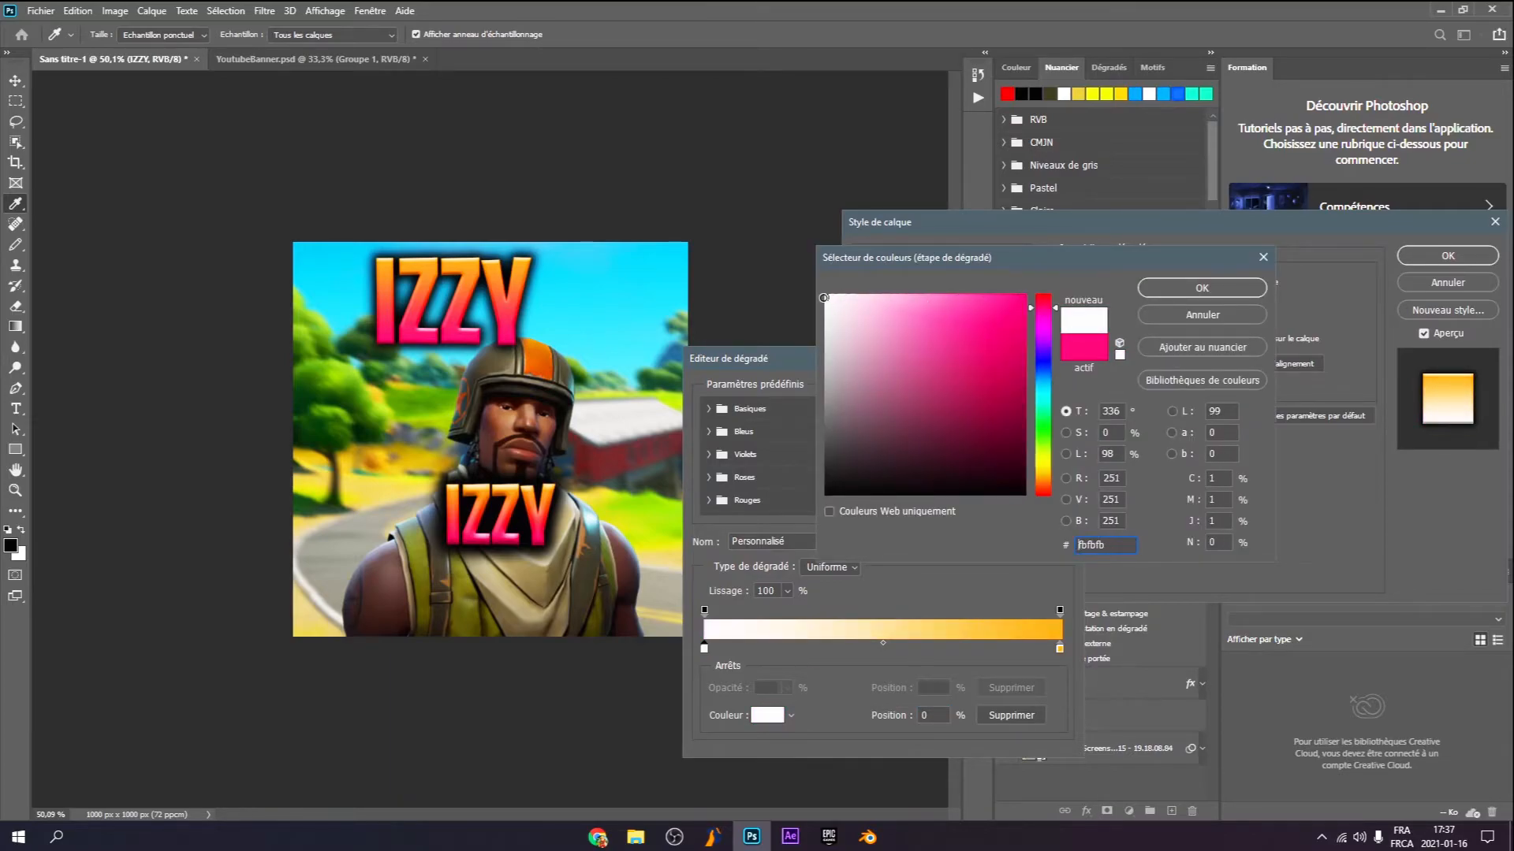
{"action": "left_click", "coordinate": [1238, 289]}
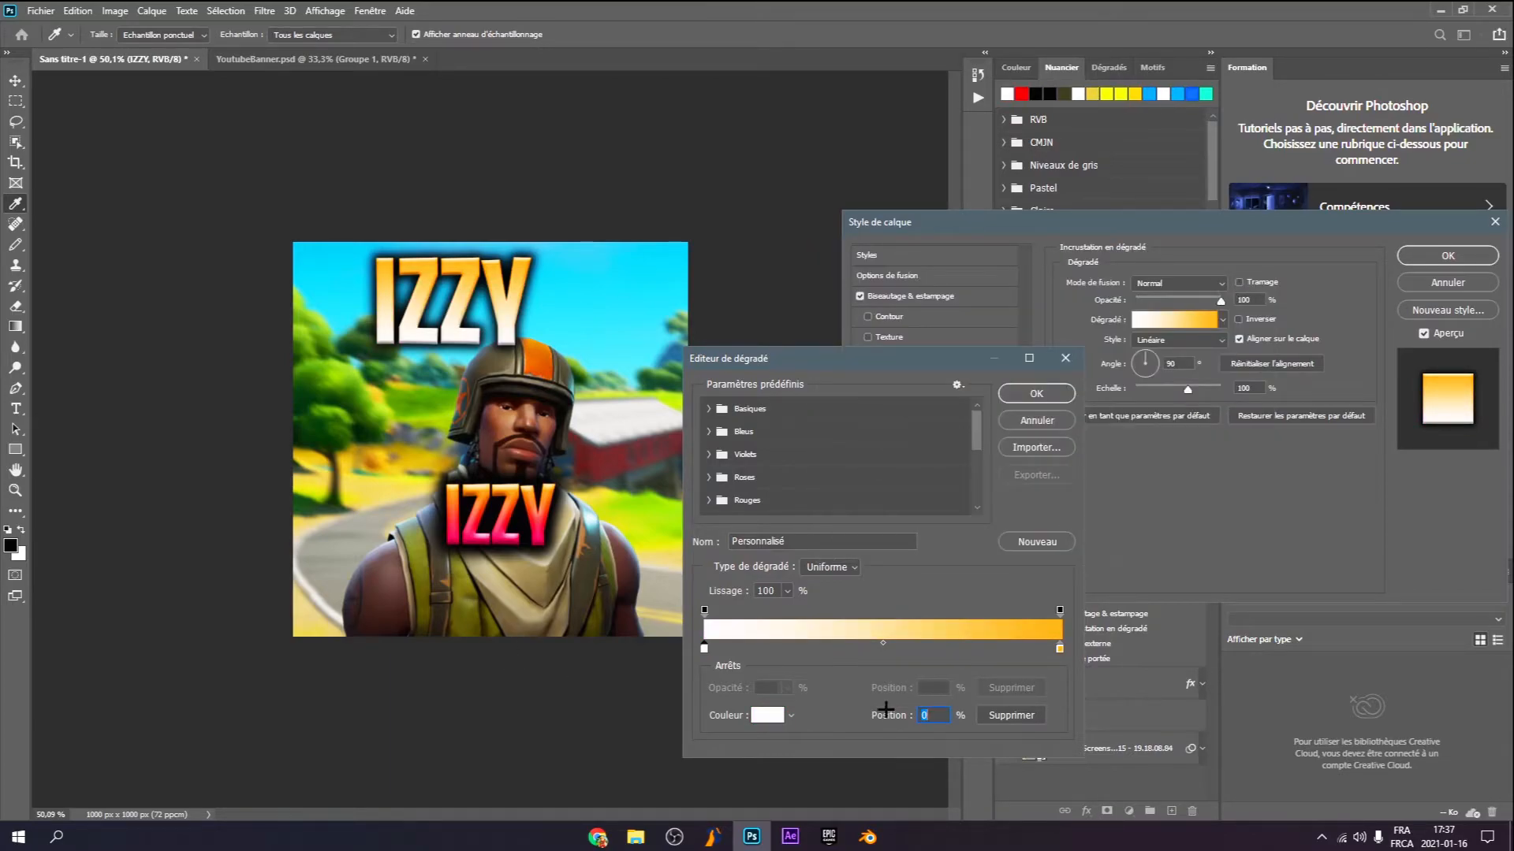
{"action": "left_click", "coordinate": [759, 716]}
{"action": "left_click", "coordinate": [1263, 249]}
{"action": "left_click", "coordinate": [1065, 358]}
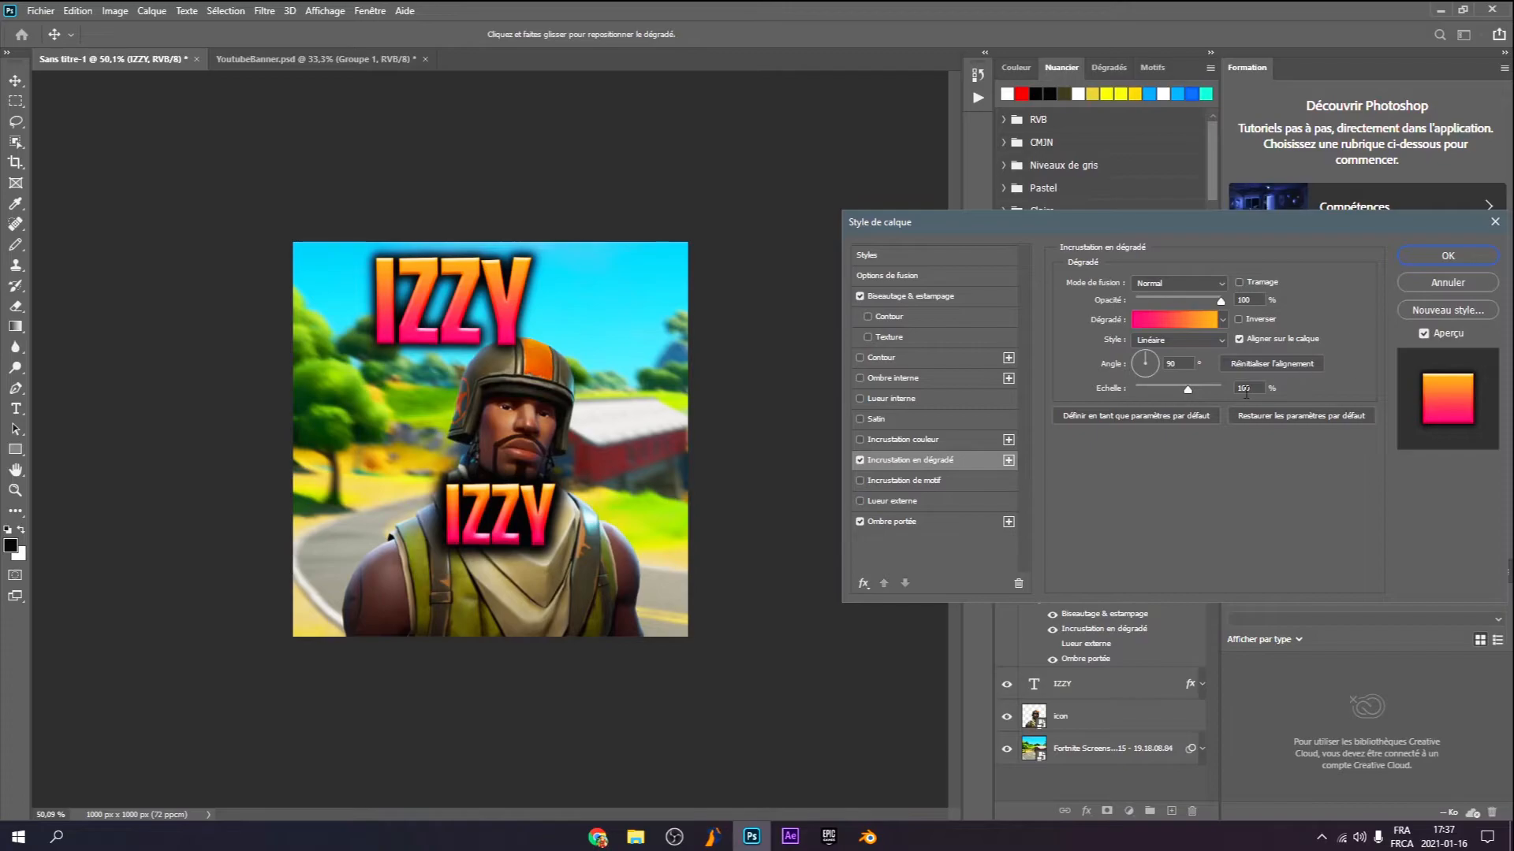
{"action": "left_click", "coordinate": [1448, 256]}
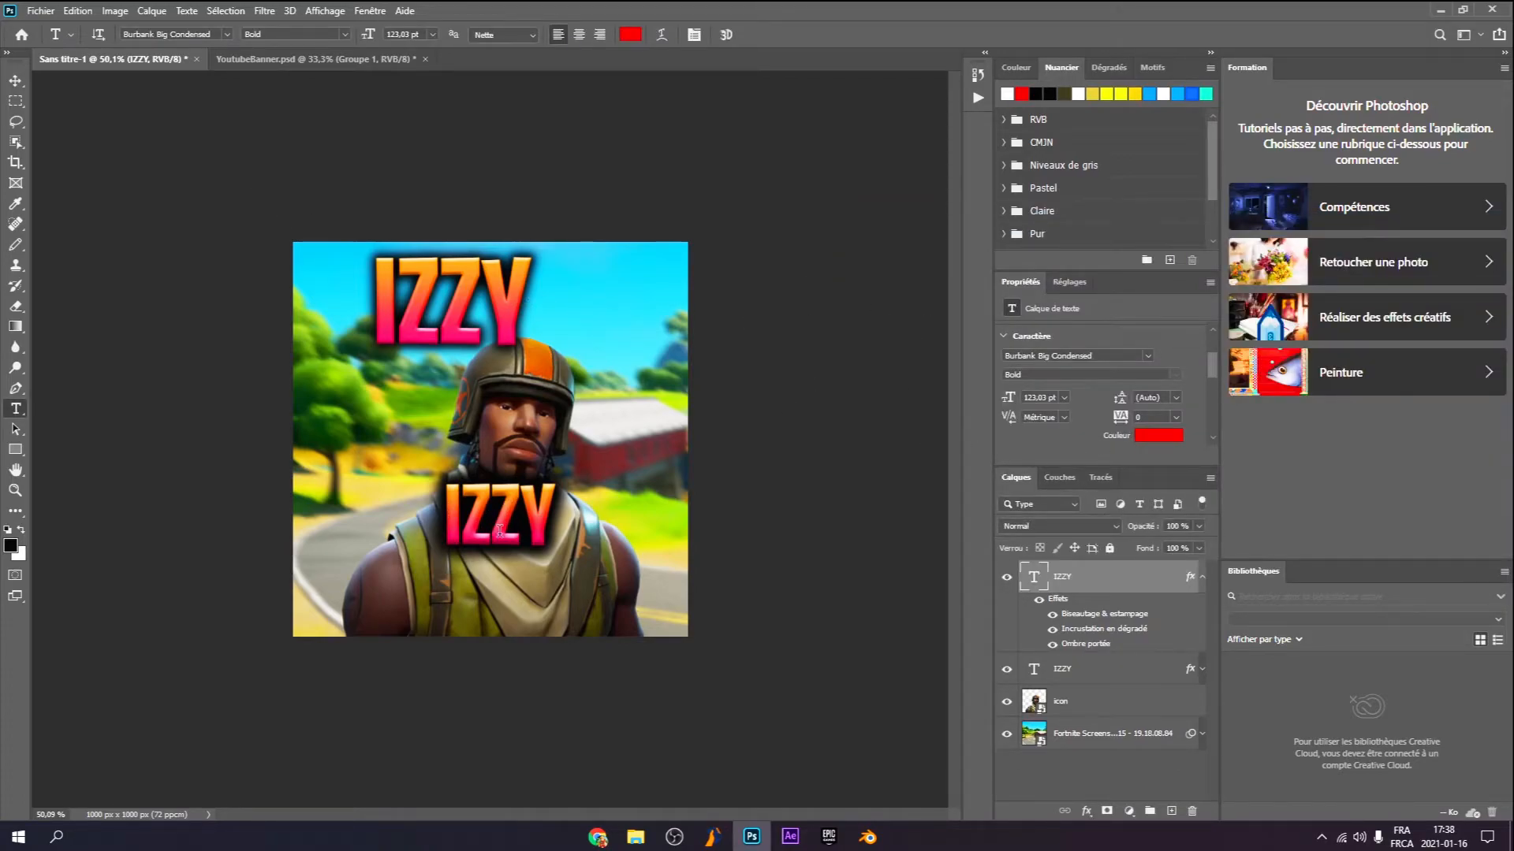
Adjust the upper IZZY text's Drop Shadow to a distance of 20 px and a size of 95 px
{"action": "right_click", "coordinate": [1122, 582]}
{"action": "left_click", "coordinate": [1159, 124]}
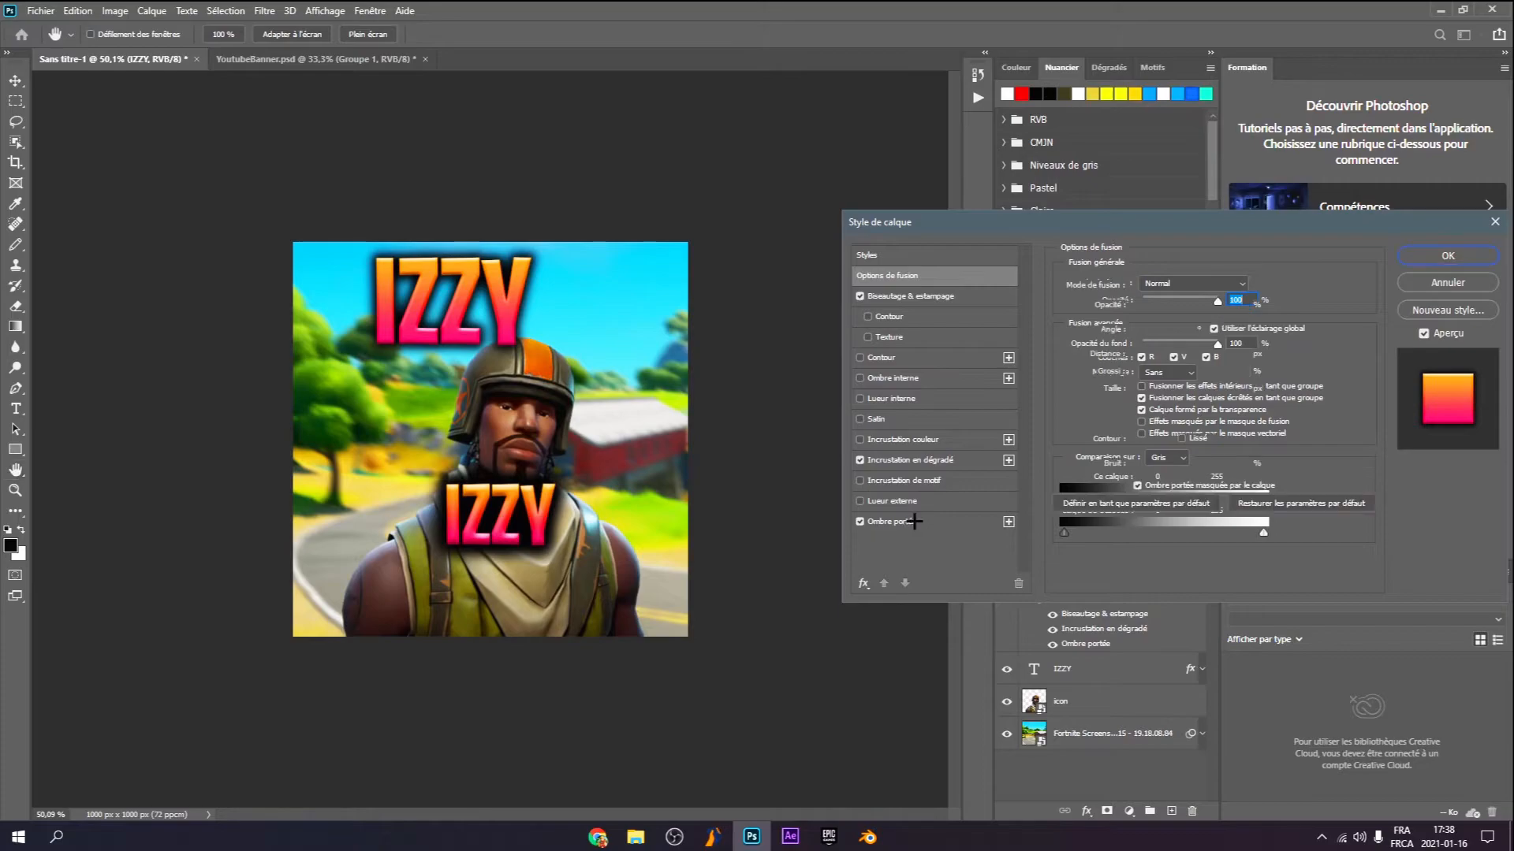
{"action": "left_click", "coordinate": [891, 521]}
{"action": "left_click_drag", "start_coordinate": [1138, 355], "coordinate": [1159, 380]}
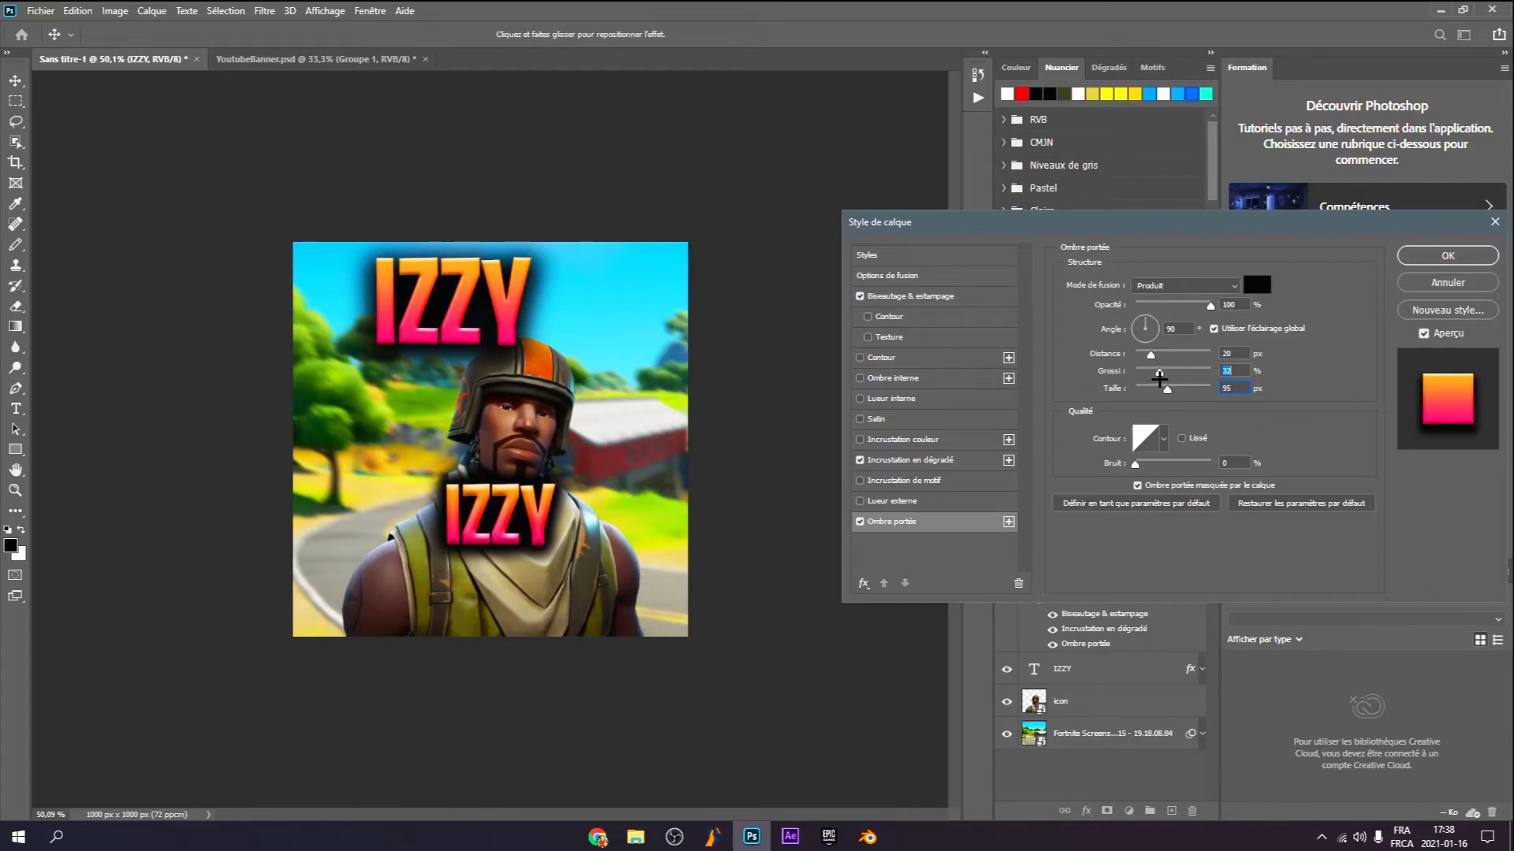
{"action": "left_click", "coordinate": [1413, 257]}
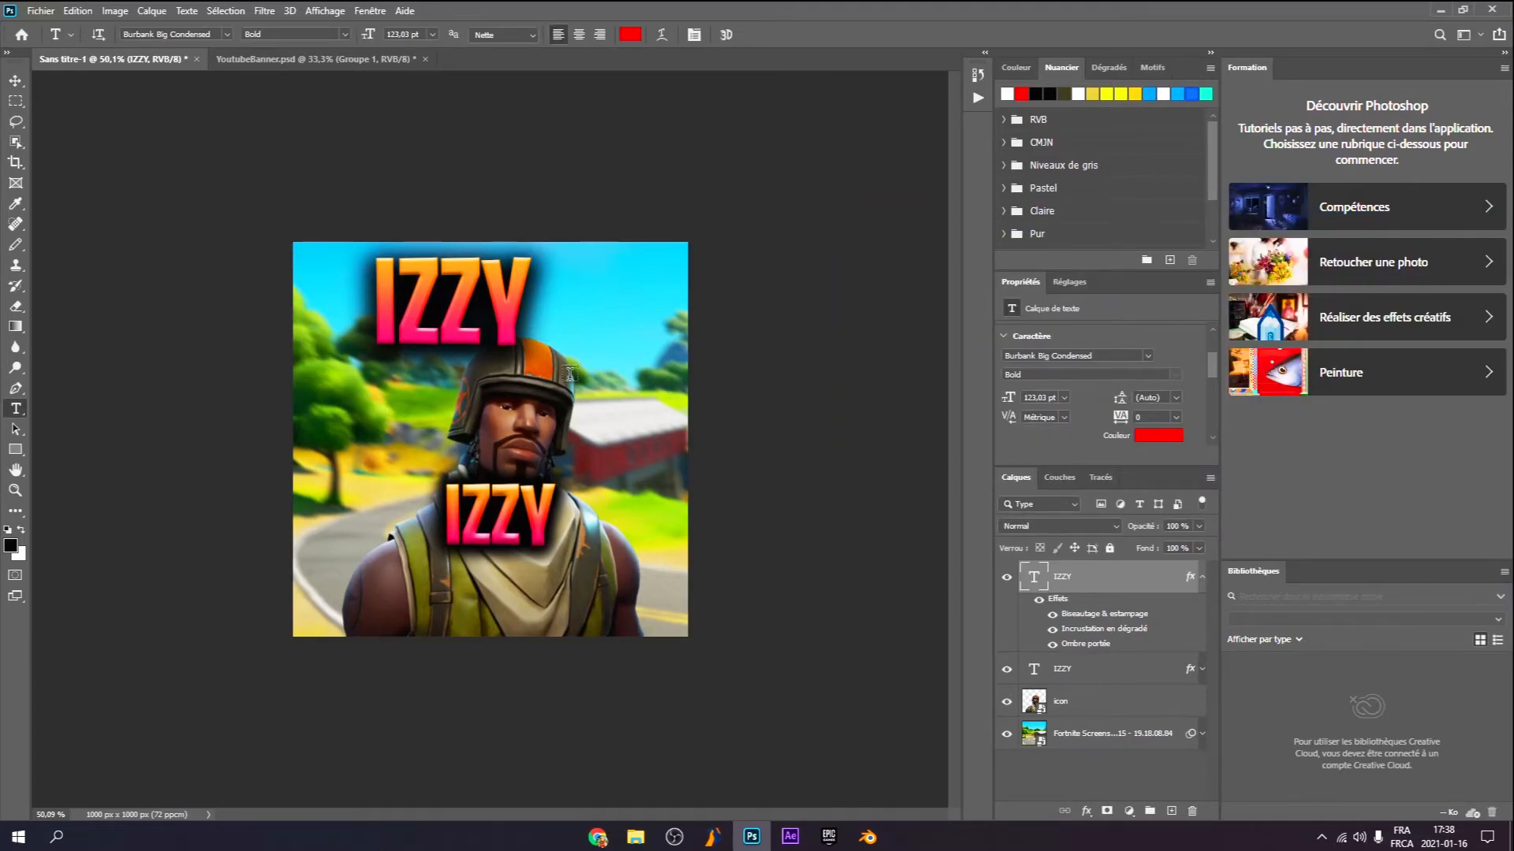
Delete the IZZY text above the helmet and move the remaining IZZY title down the chest to about X 375, Y 697 px
{"action": "key", "text": "Delete"}
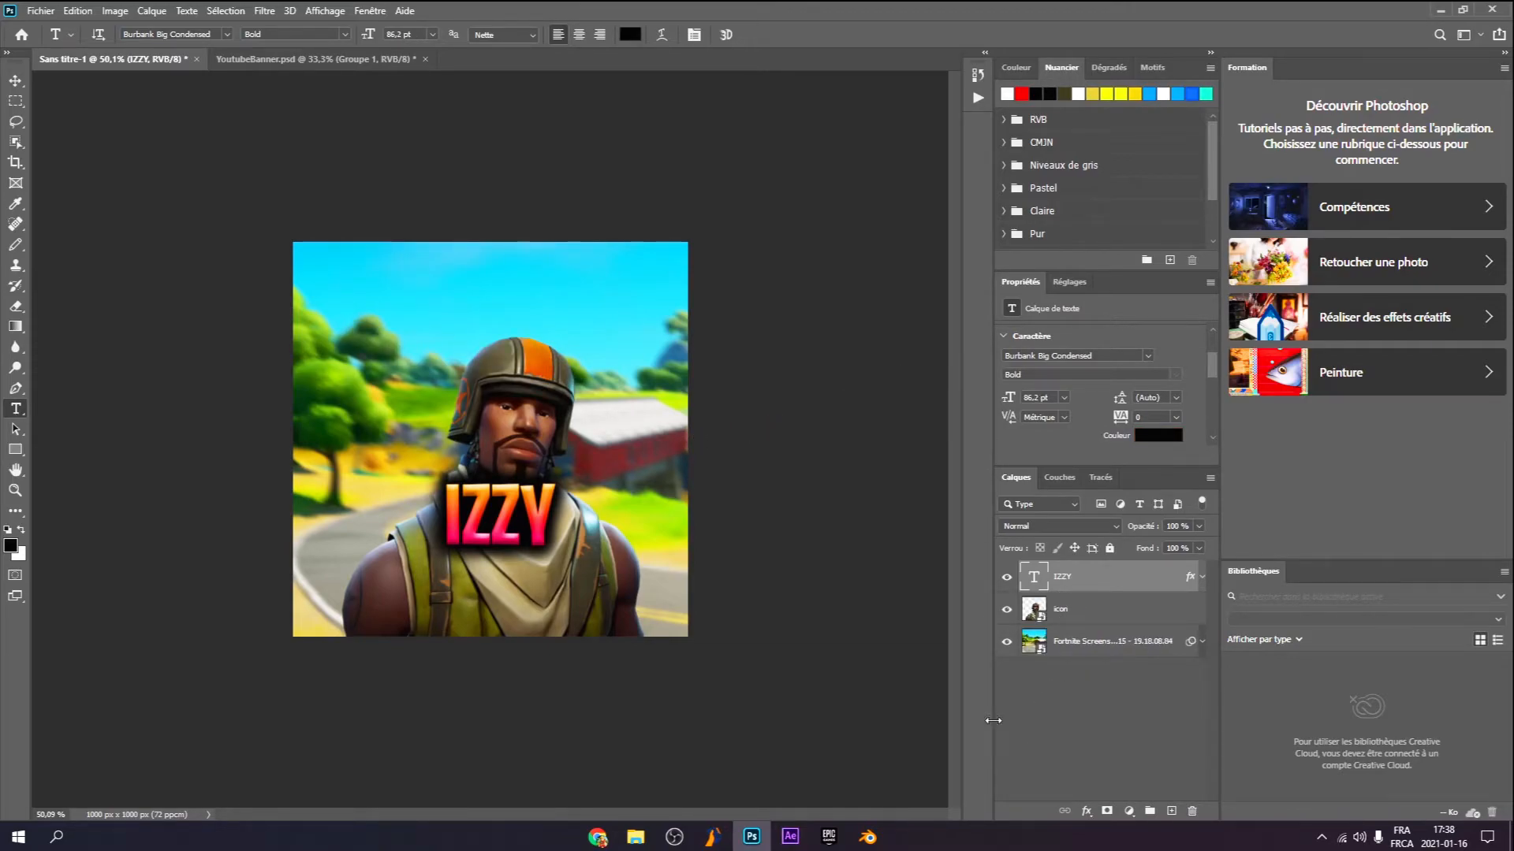
{"action": "left_click", "coordinate": [15, 80]}
{"action": "left_click_drag", "start_coordinate": [504, 526], "coordinate": [498, 581]}
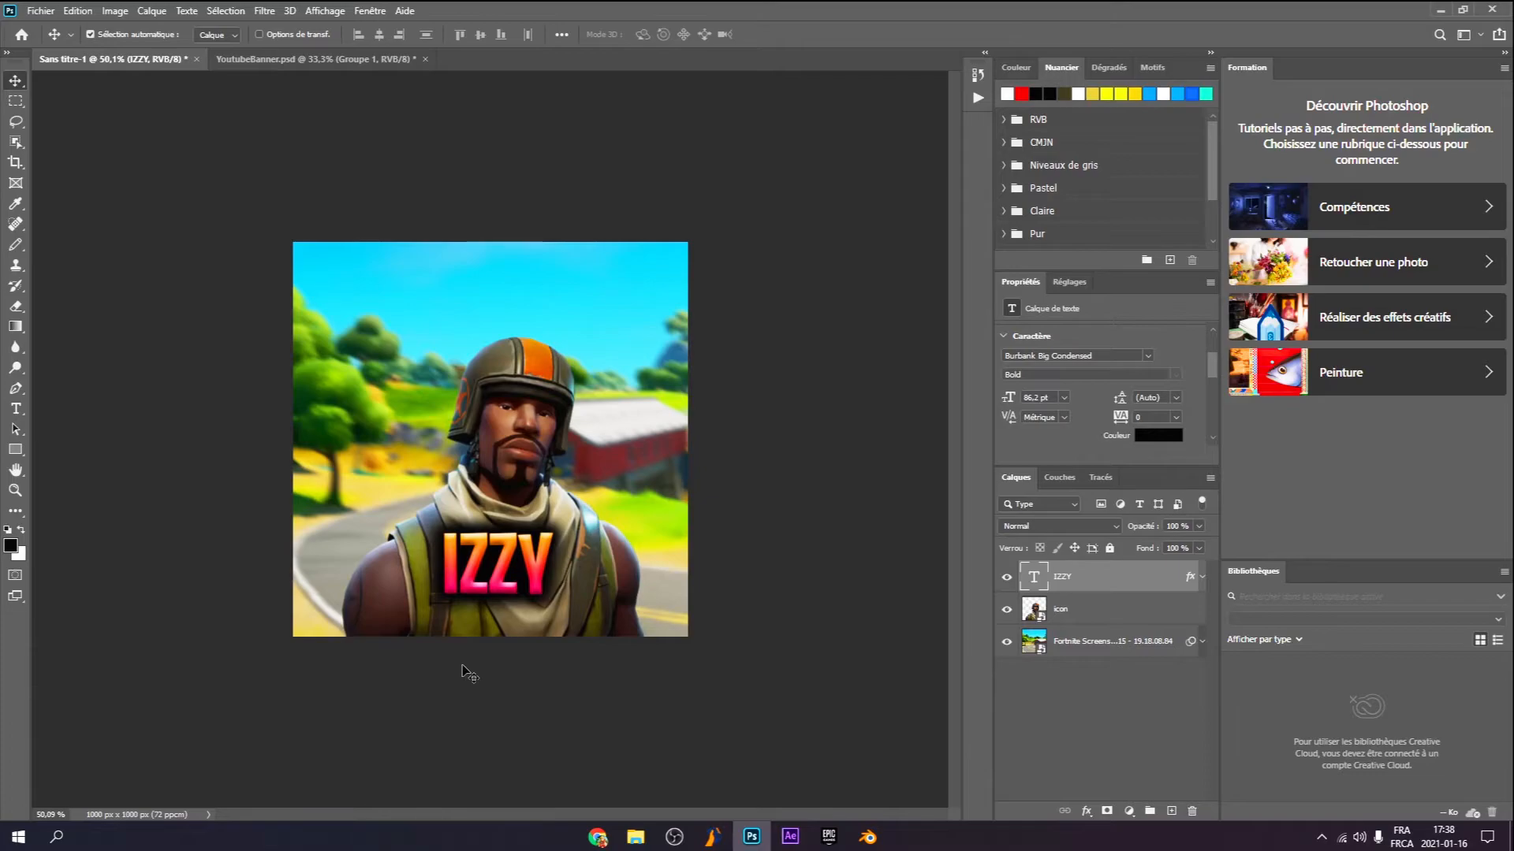
Open the Minia tuto project from the Photoshop Projects folder and close YoutubeBanner without saving
{"action": "left_click", "coordinate": [315, 60]}
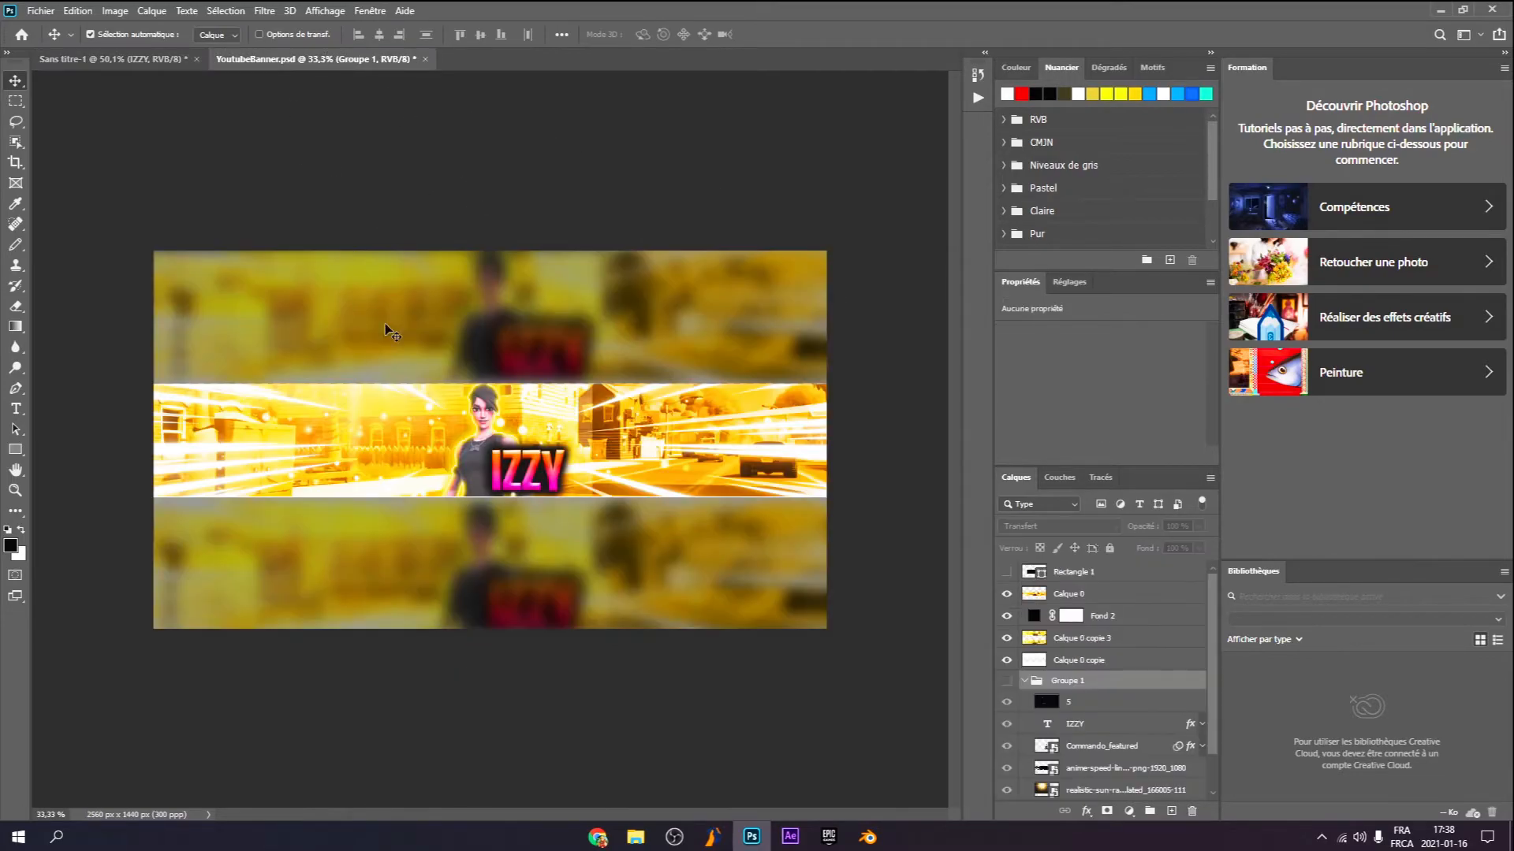
{"action": "left_click", "coordinate": [164, 59]}
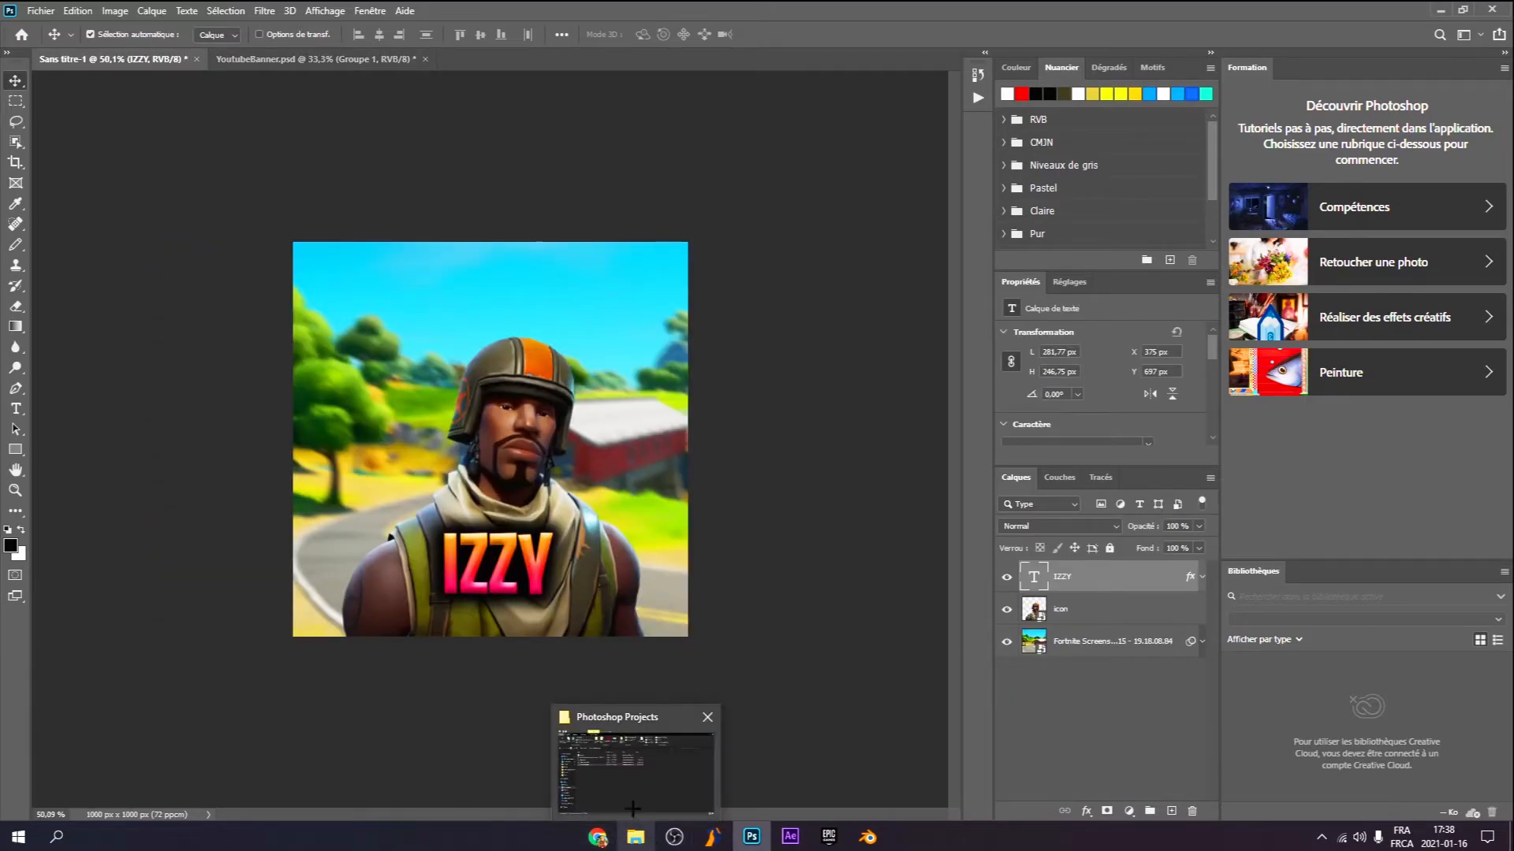
{"action": "left_click", "coordinate": [631, 768]}
{"action": "left_click", "coordinate": [772, 469]}
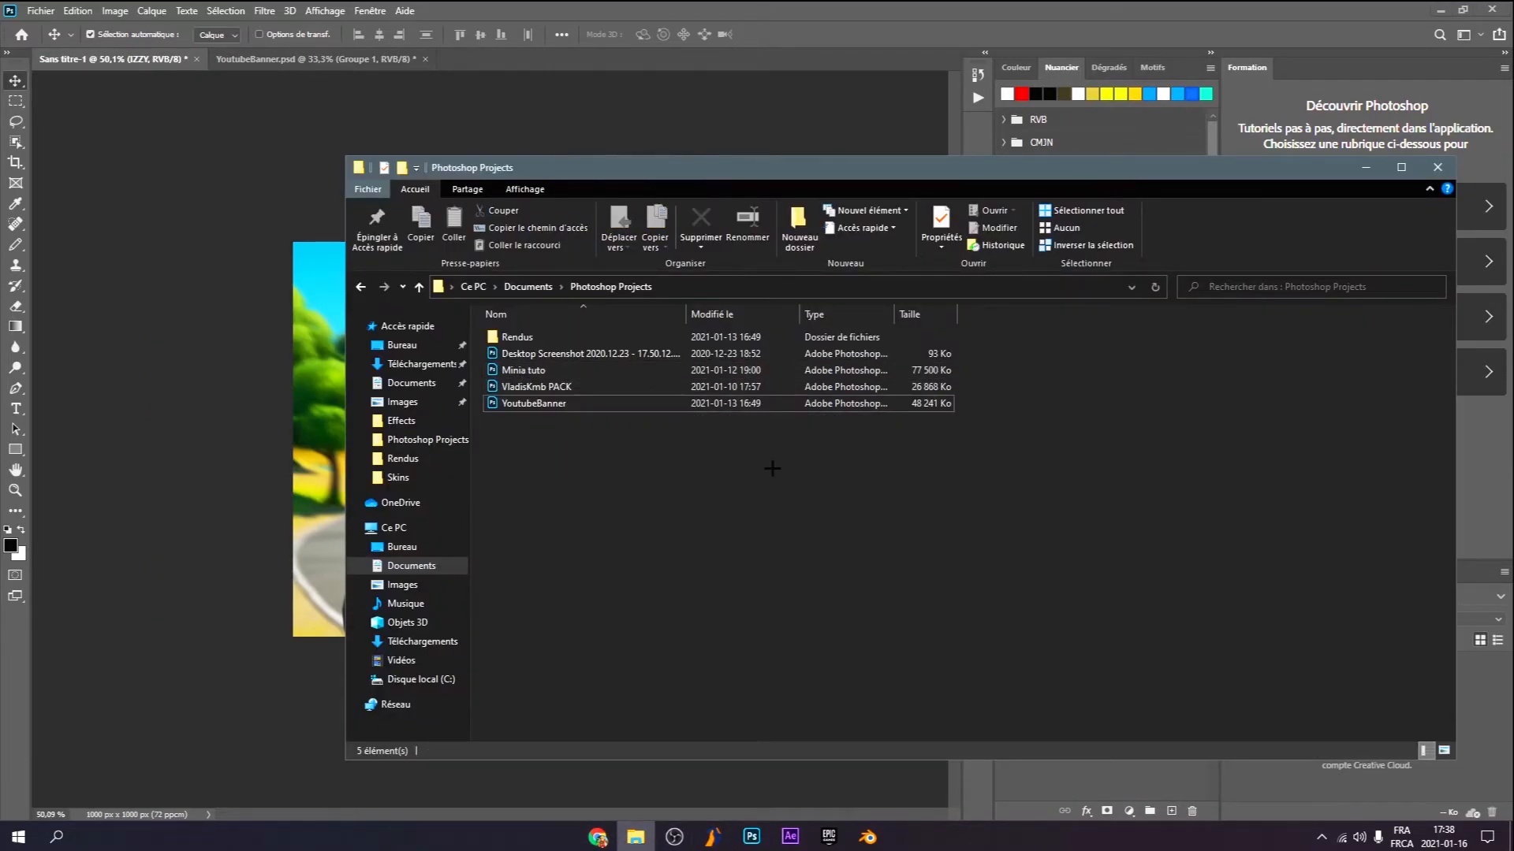
{"action": "left_click", "coordinate": [762, 371]}
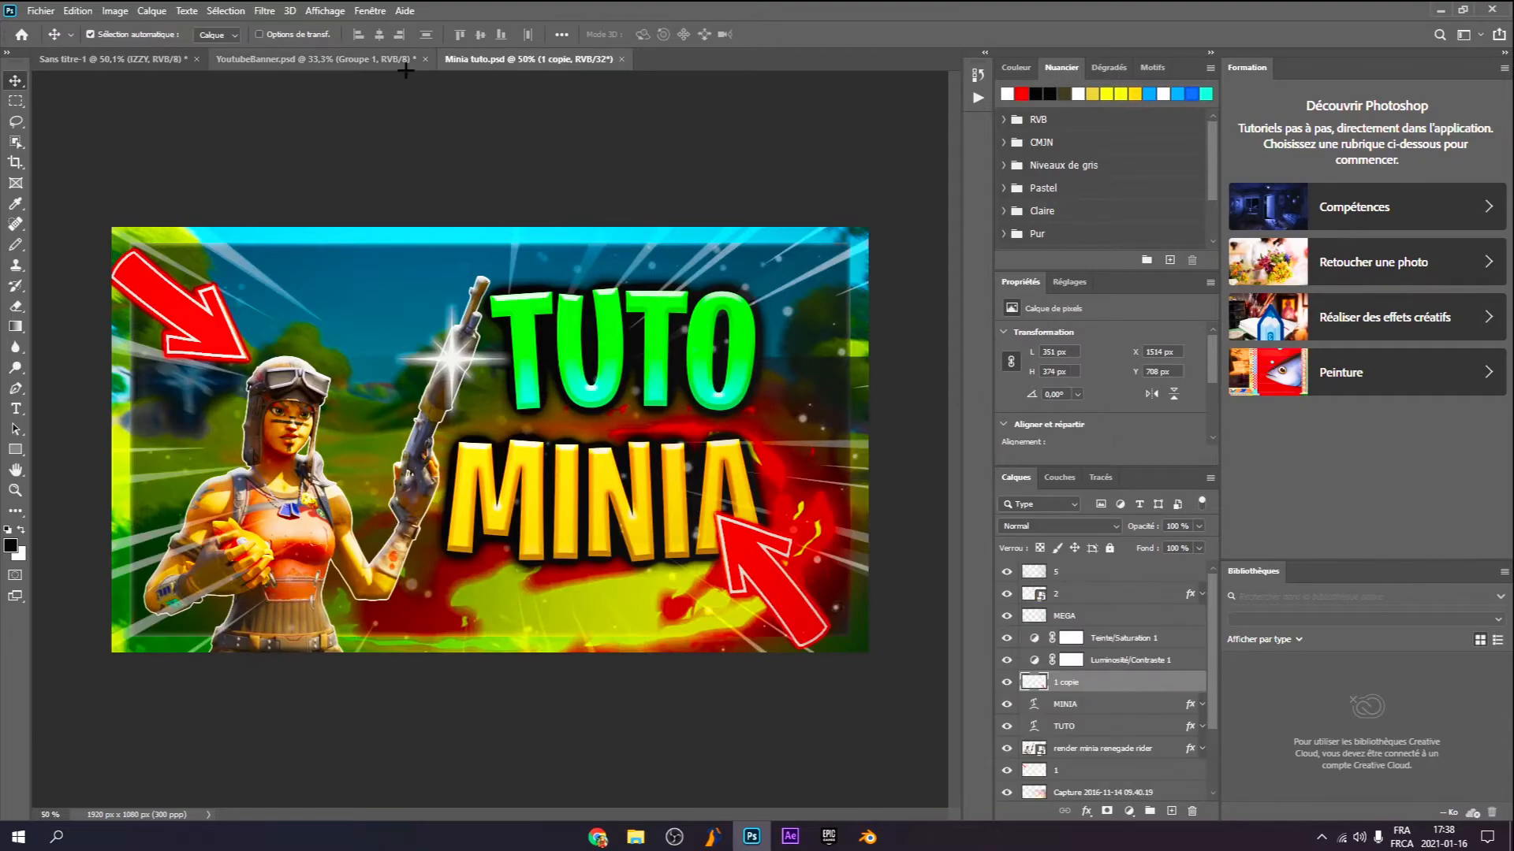
{"action": "left_click", "coordinate": [423, 60]}
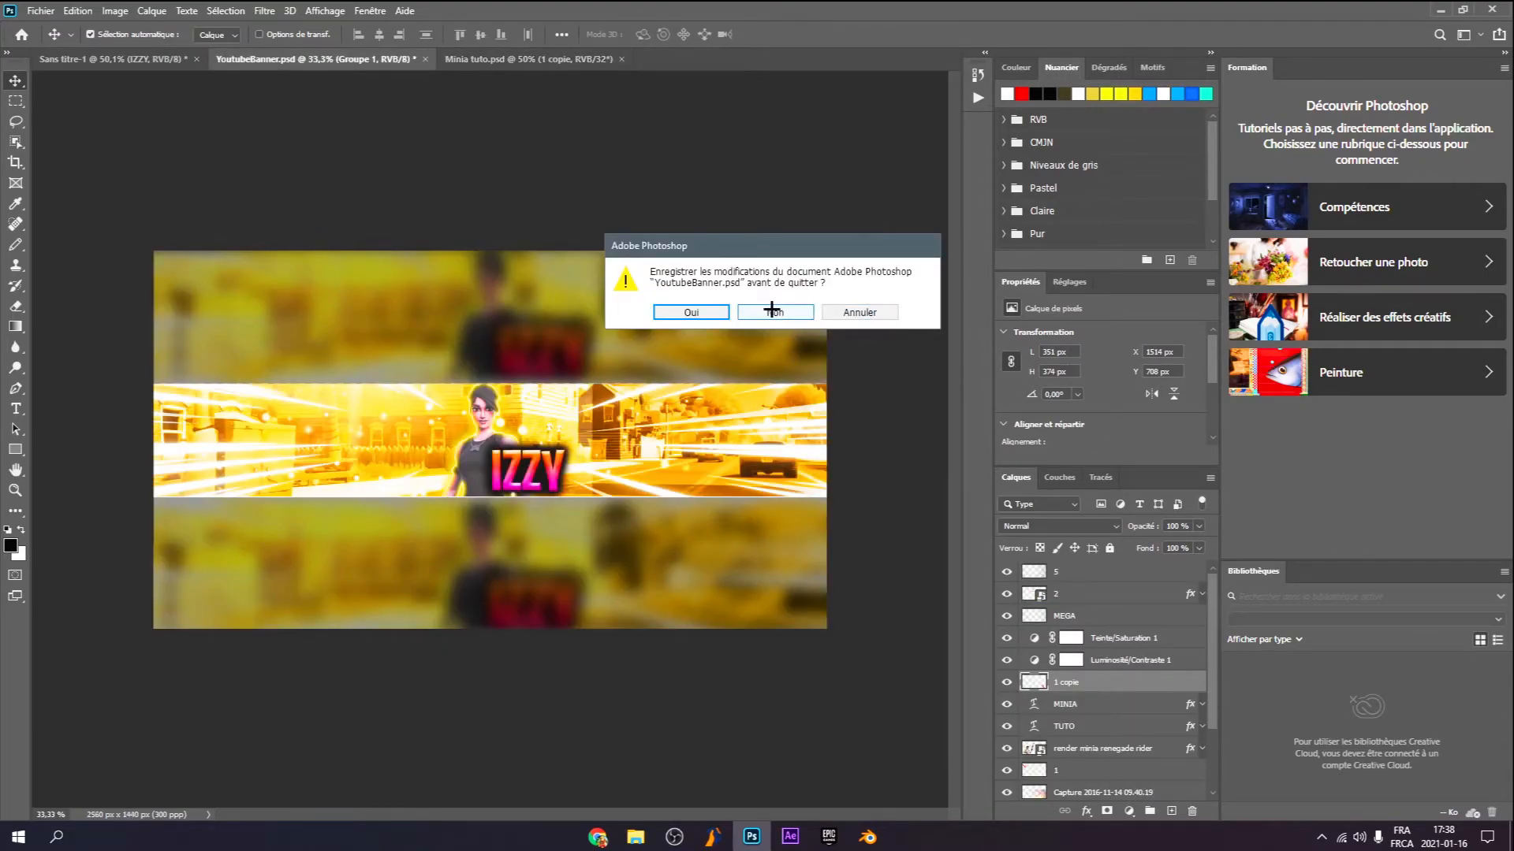
{"action": "left_click", "coordinate": [773, 311]}
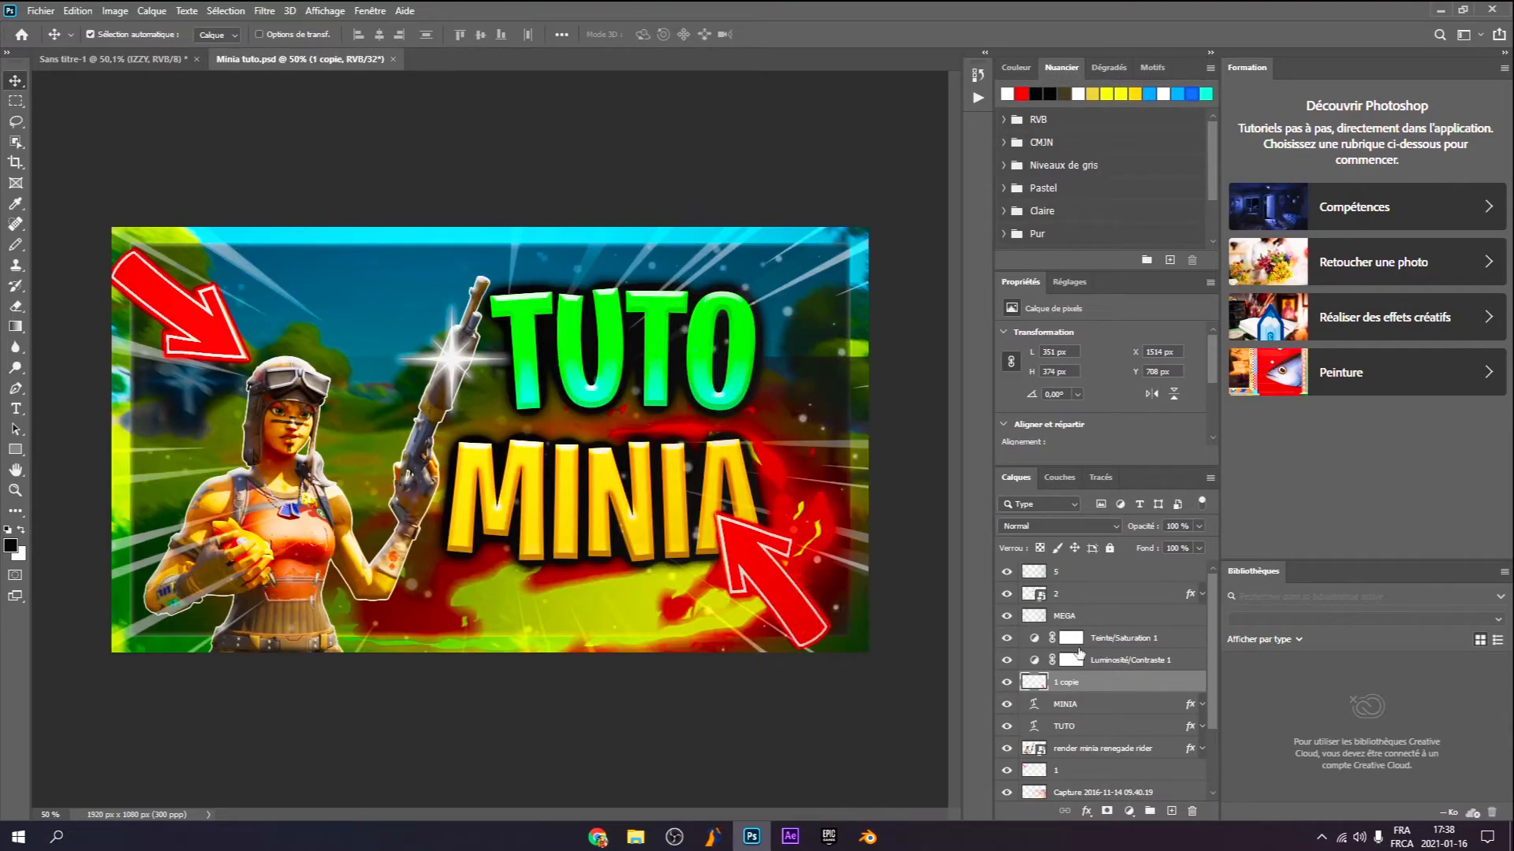
Find the star flare layer 2 in Minia tuto and copy it into the Sans titre-1 document above the IZZY layer
{"action": "scroll", "coordinate": [1081, 612], "scroll_direction": "down", "scroll_amount": 4}
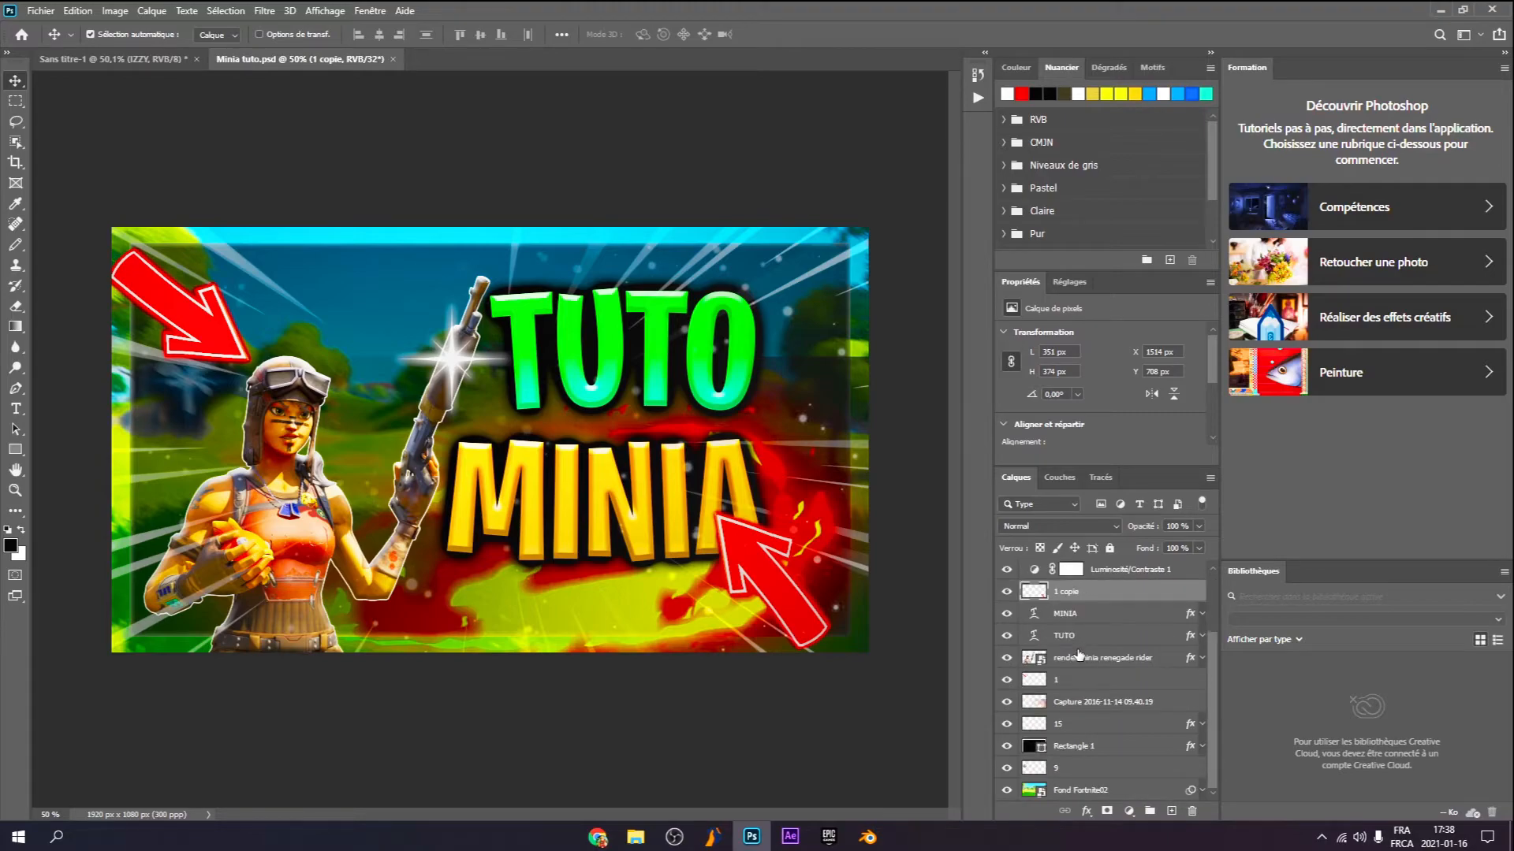
{"action": "left_click", "coordinate": [1073, 725]}
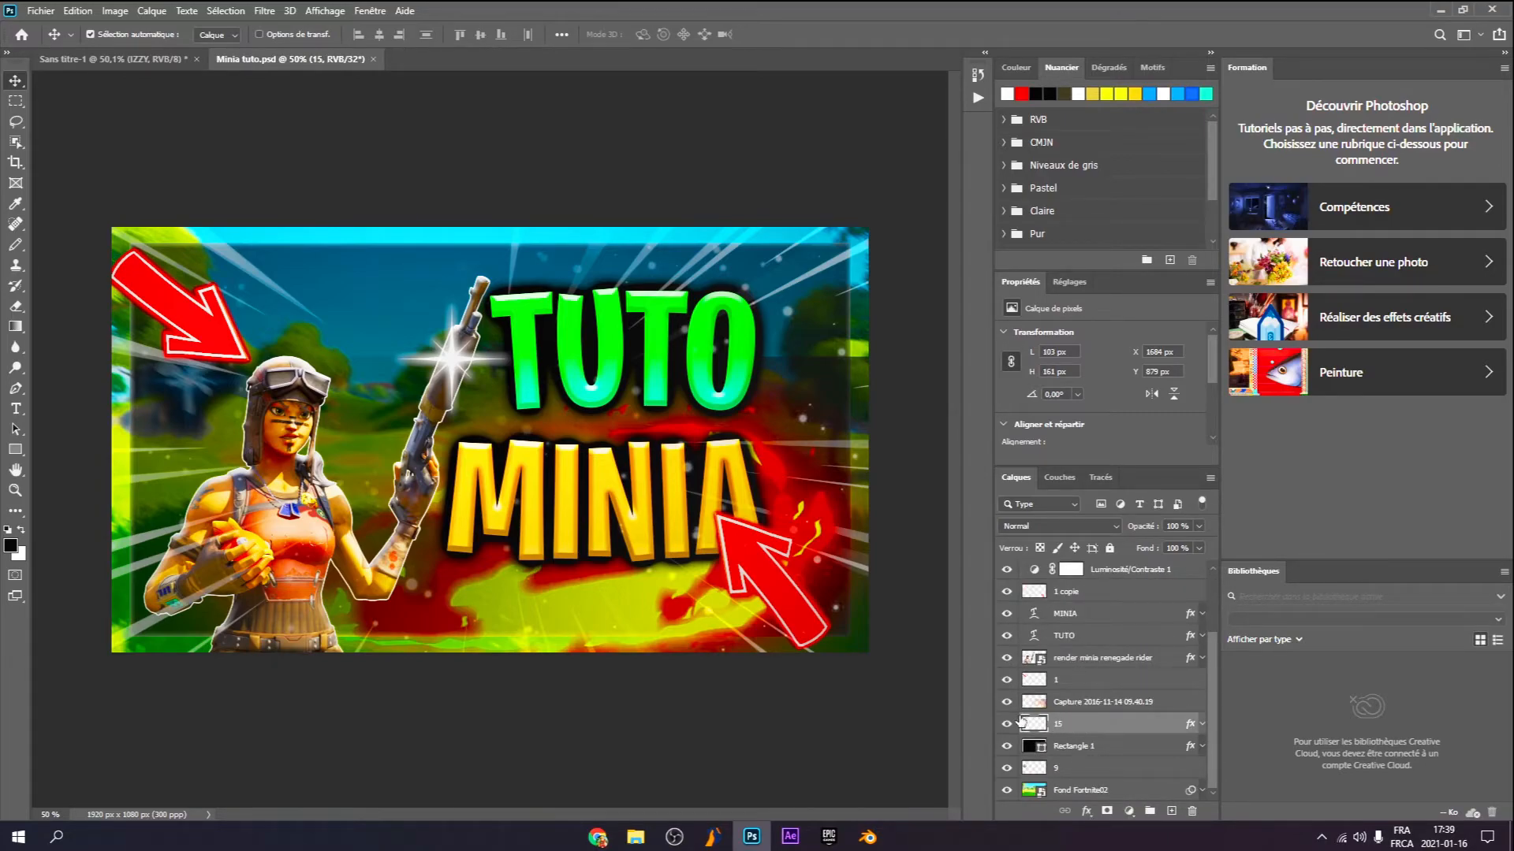
{"action": "scroll", "coordinate": [1089, 694], "scroll_direction": "up", "scroll_amount": 3}
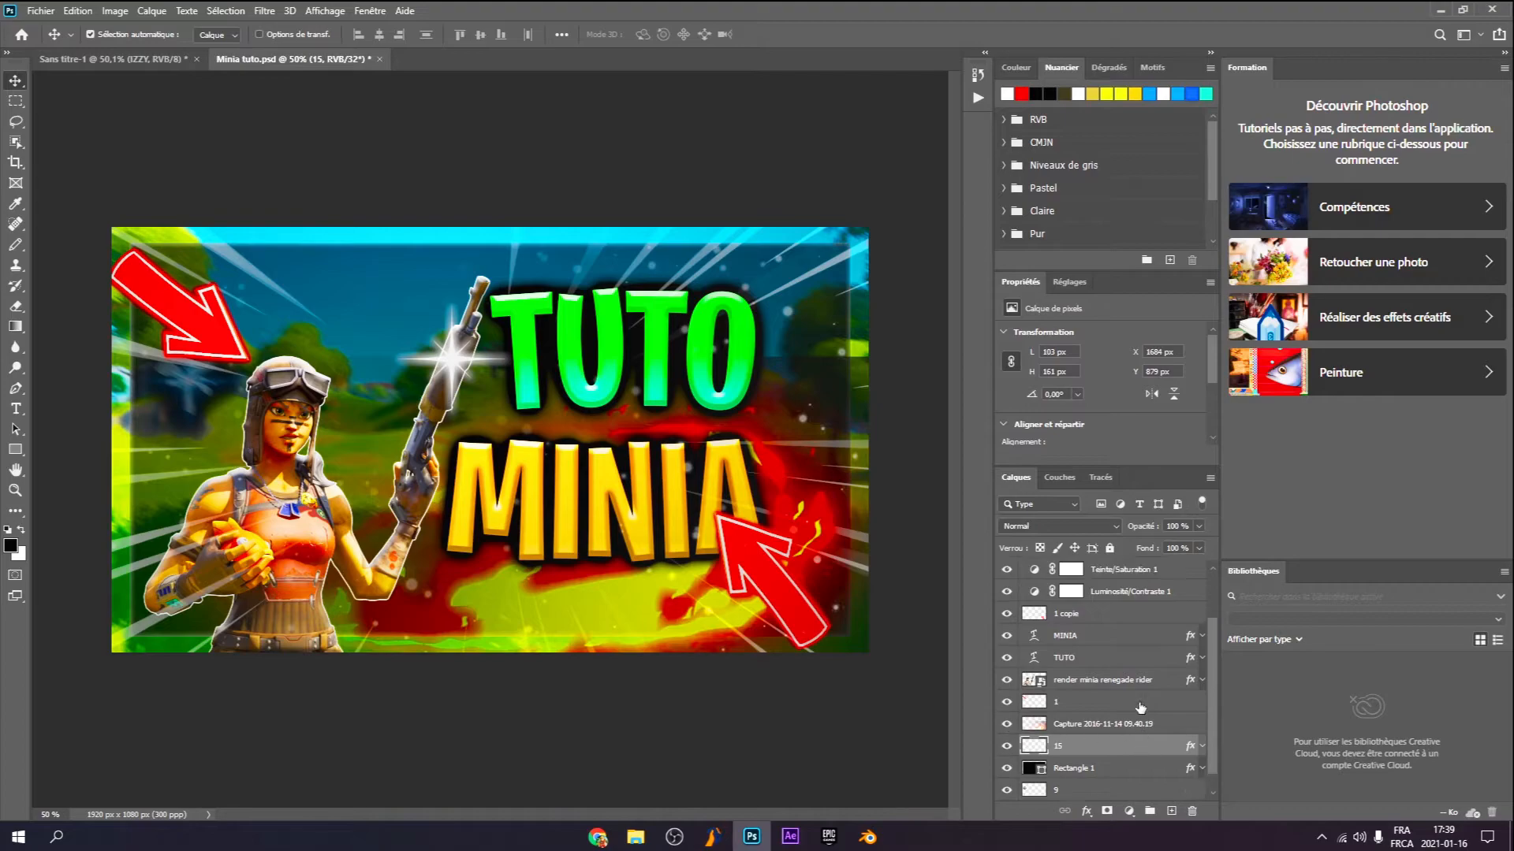
{"action": "scroll", "coordinate": [1057, 683], "scroll_direction": "up", "scroll_amount": 1}
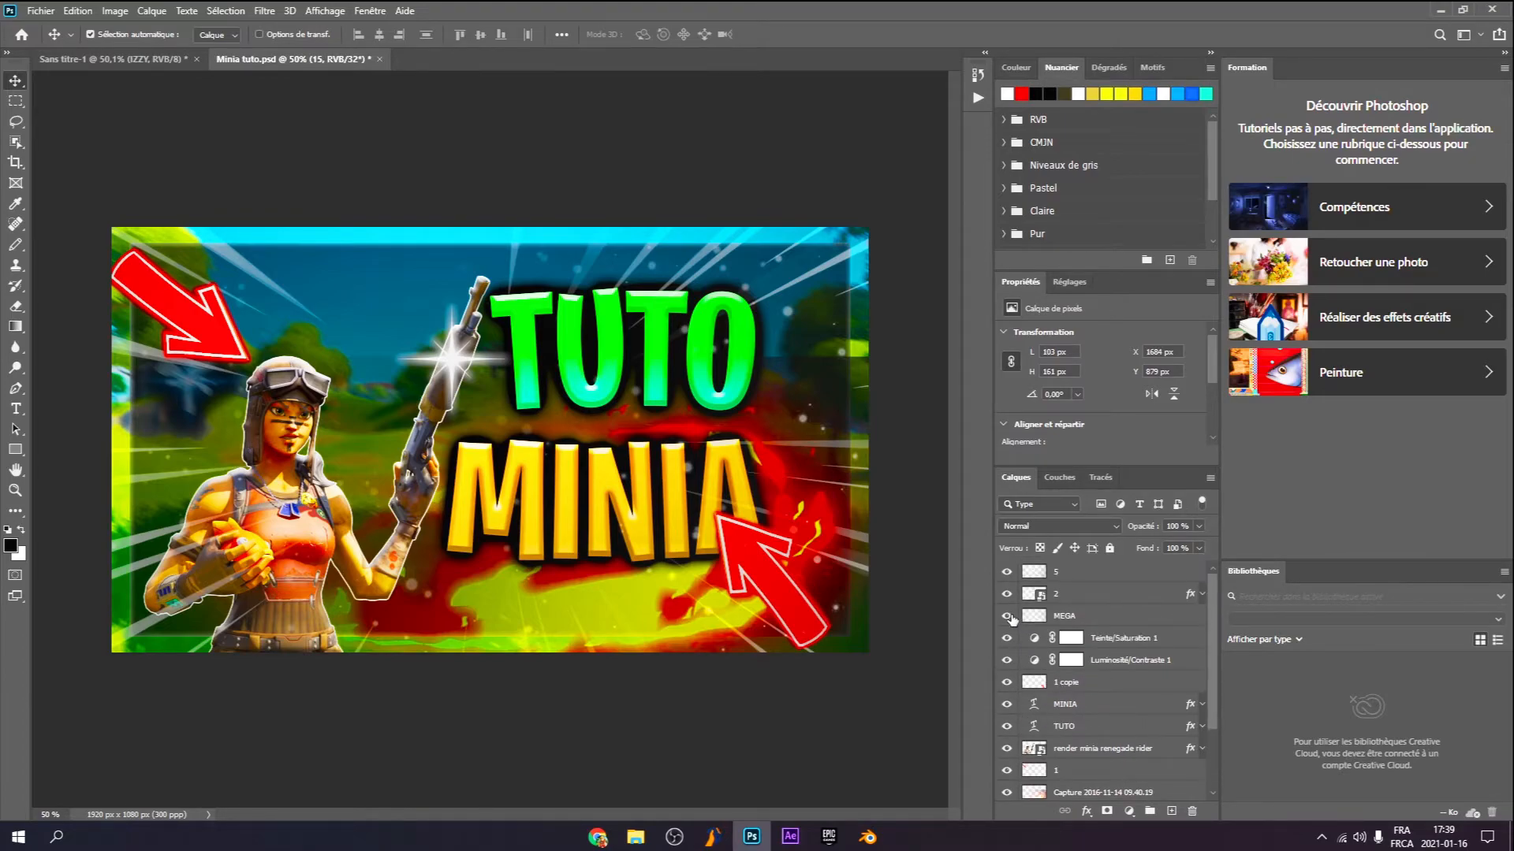
{"action": "left_click", "coordinate": [1009, 597]}
{"action": "left_click", "coordinate": [1008, 597]}
{"action": "left_click_drag", "start_coordinate": [1047, 602], "coordinate": [489, 495]}
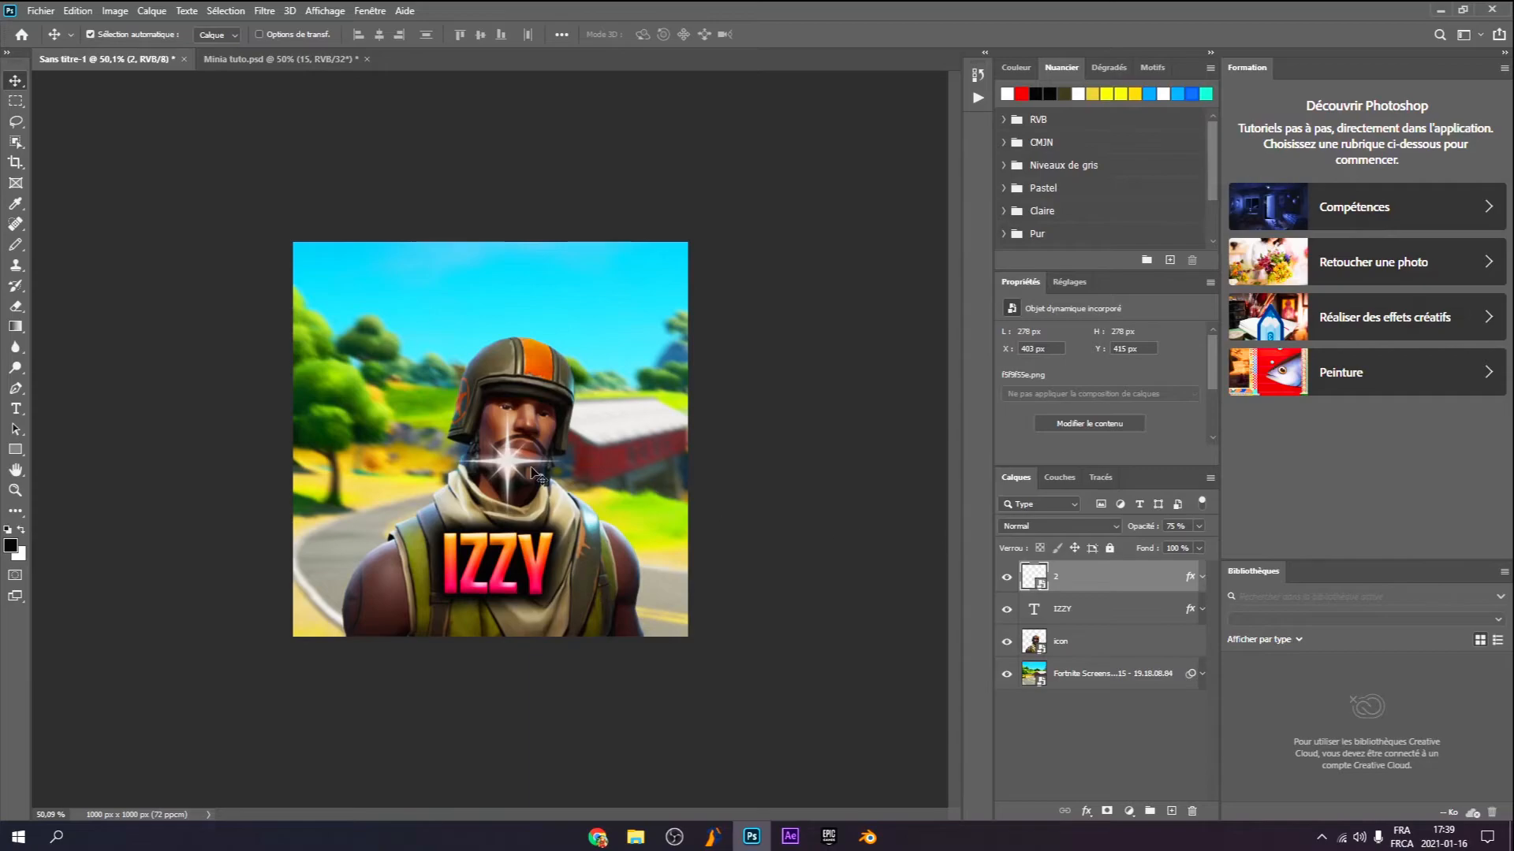
Place the star flare on the upper right corner of the Y at about X 500, Y 596 px with 100% opacity
{"action": "left_click_drag", "start_coordinate": [546, 473], "coordinate": [551, 546]}
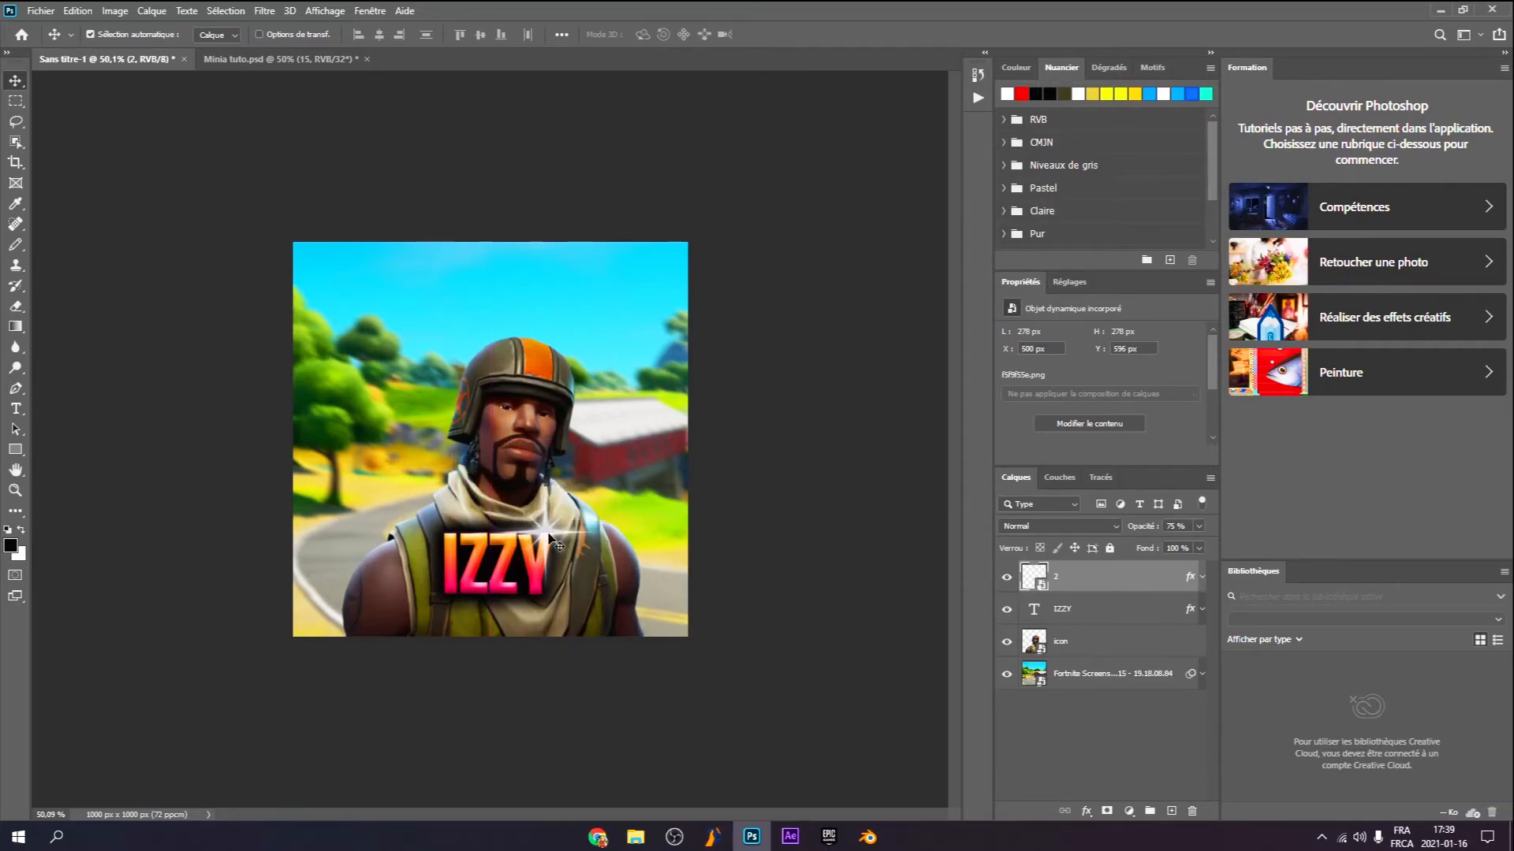
{"action": "left_click", "coordinate": [1176, 528]}
{"action": "type", "text": "100"}
Copy the flare onto the I's lower left corner at about X 241, Y 735 px, and duplicate both flares in place
{"action": "key", "text": "ctrl+j"}
{"action": "left_click_drag", "start_coordinate": [550, 536], "coordinate": [444, 589]}
{"action": "key", "text": "ctrl"}
{"action": "key", "text": "ctrl+j"}
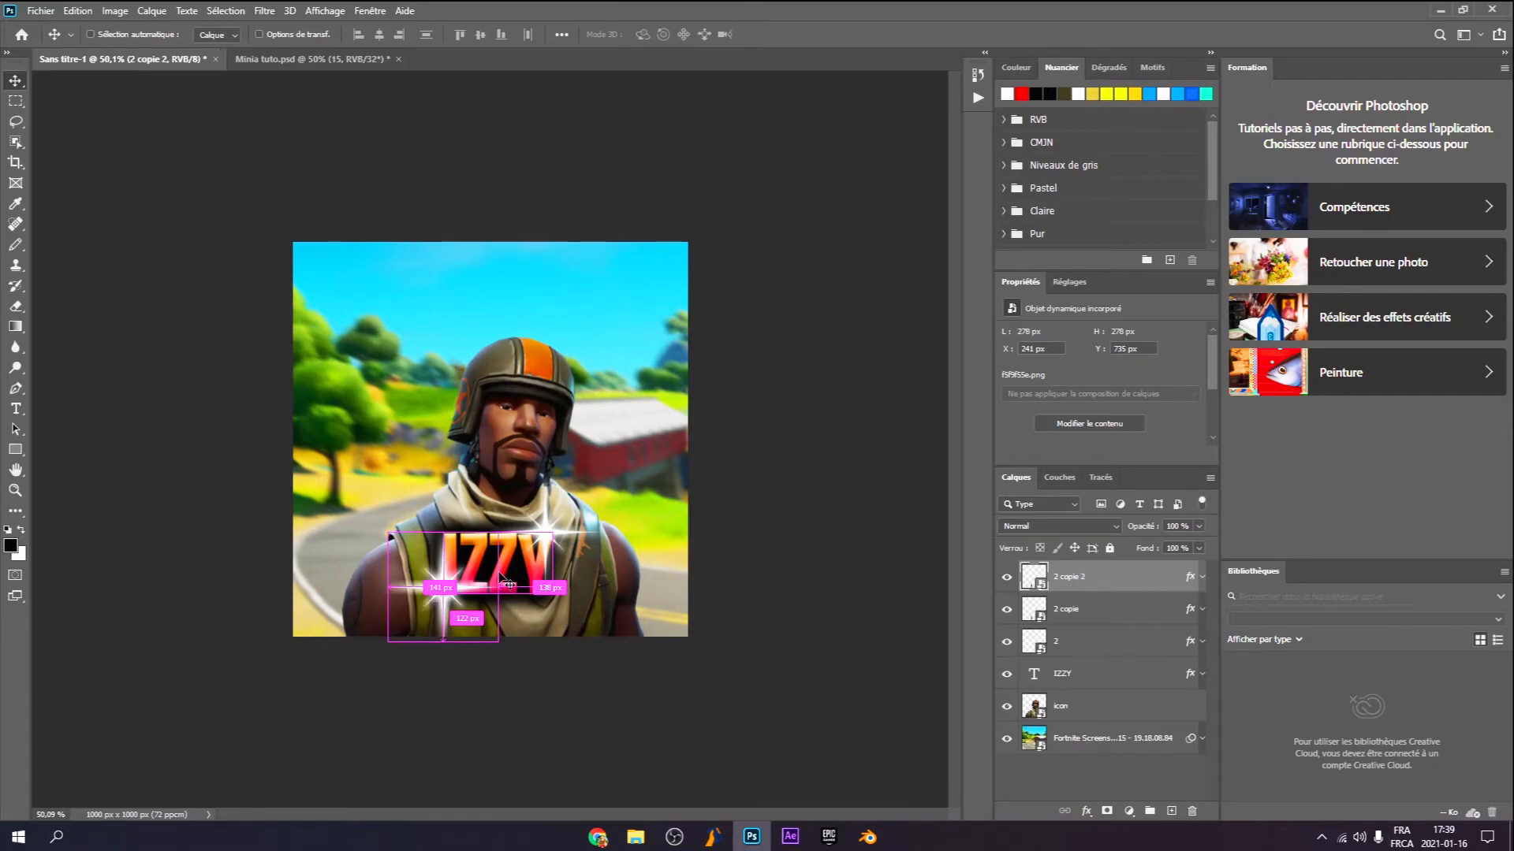
{"action": "left_click", "coordinate": [554, 526]}
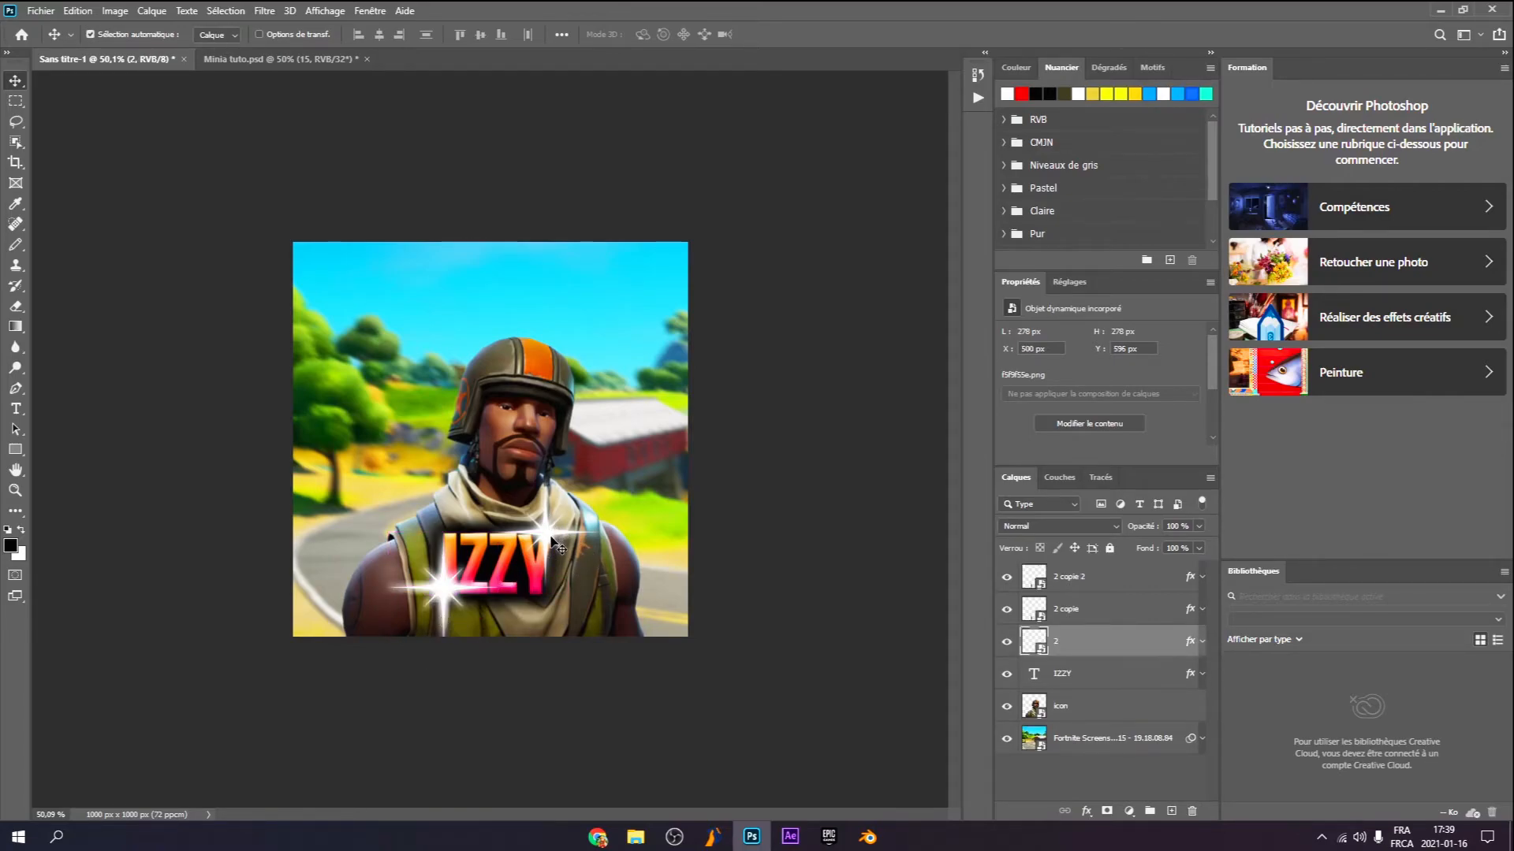
{"action": "key", "text": "ctrl+j"}
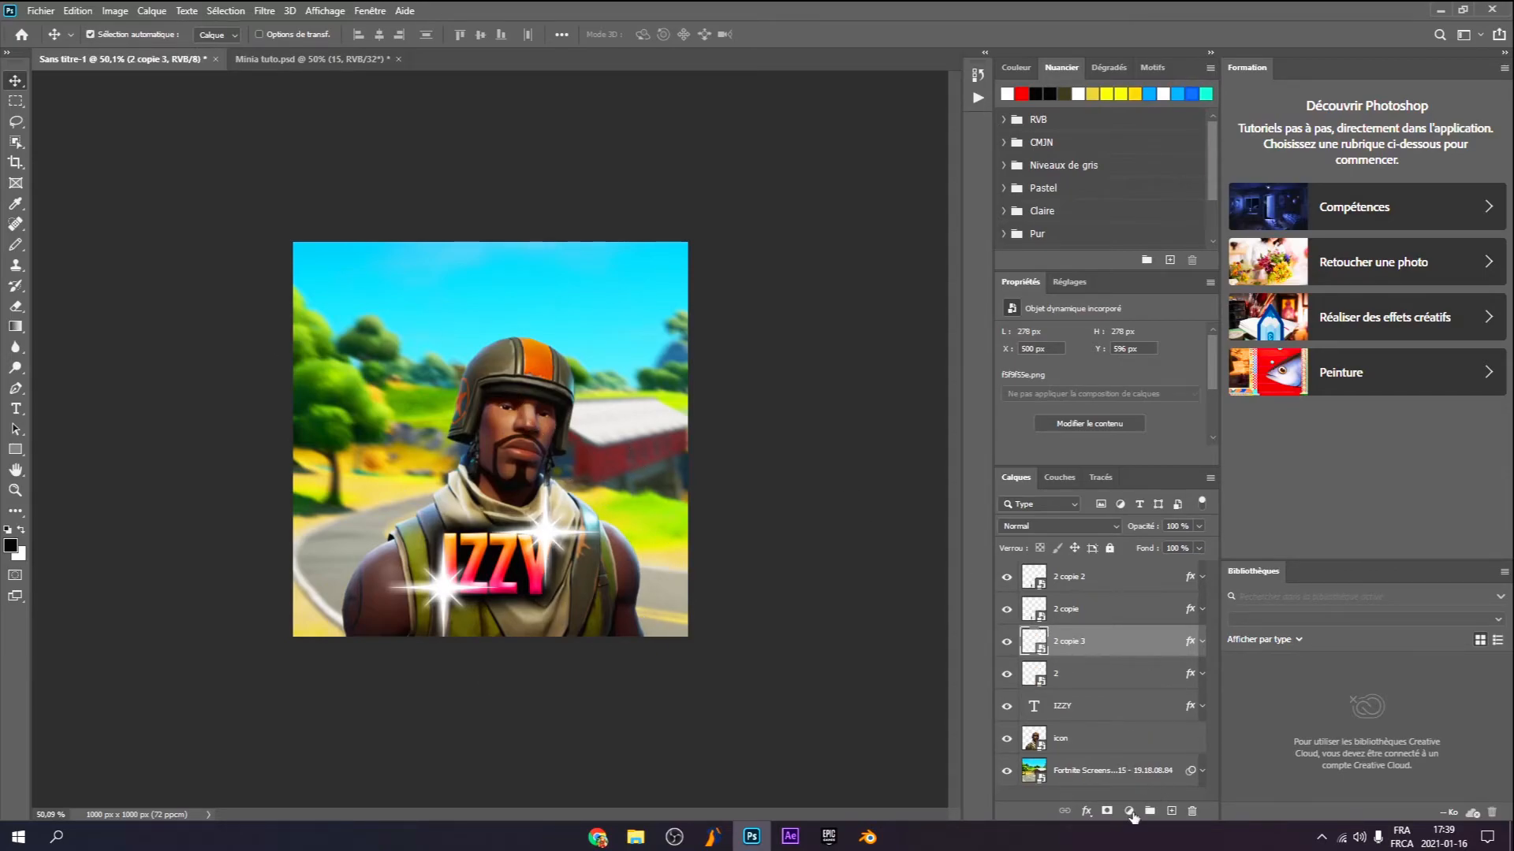
Add a Hue/Saturation adjustment above the topmost flare layer with saturation +73 and lightness +10
{"action": "left_click", "coordinate": [1090, 588]}
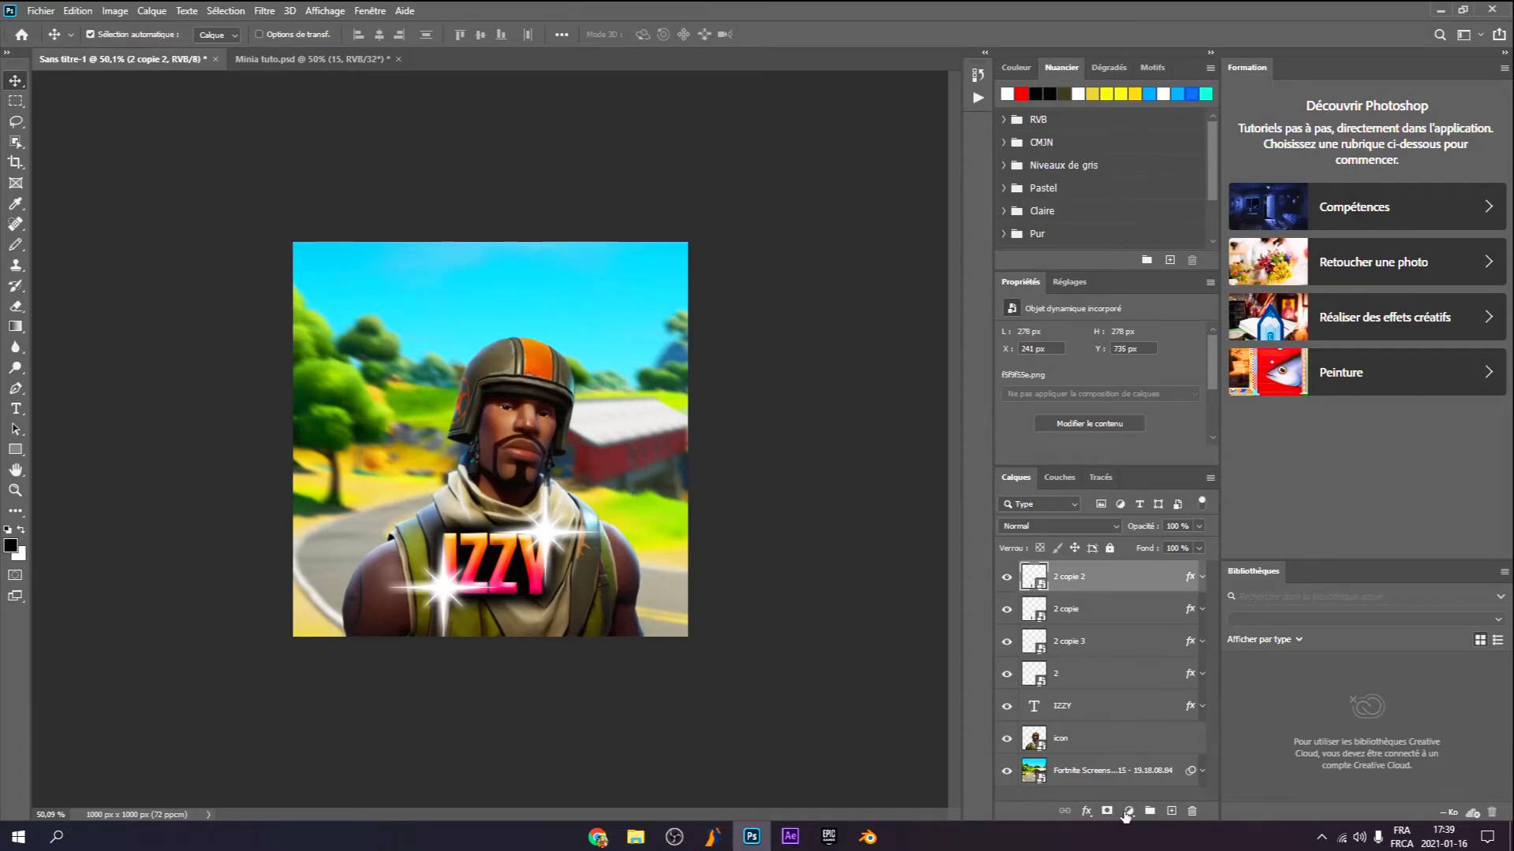
{"action": "left_click", "coordinate": [1127, 812]}
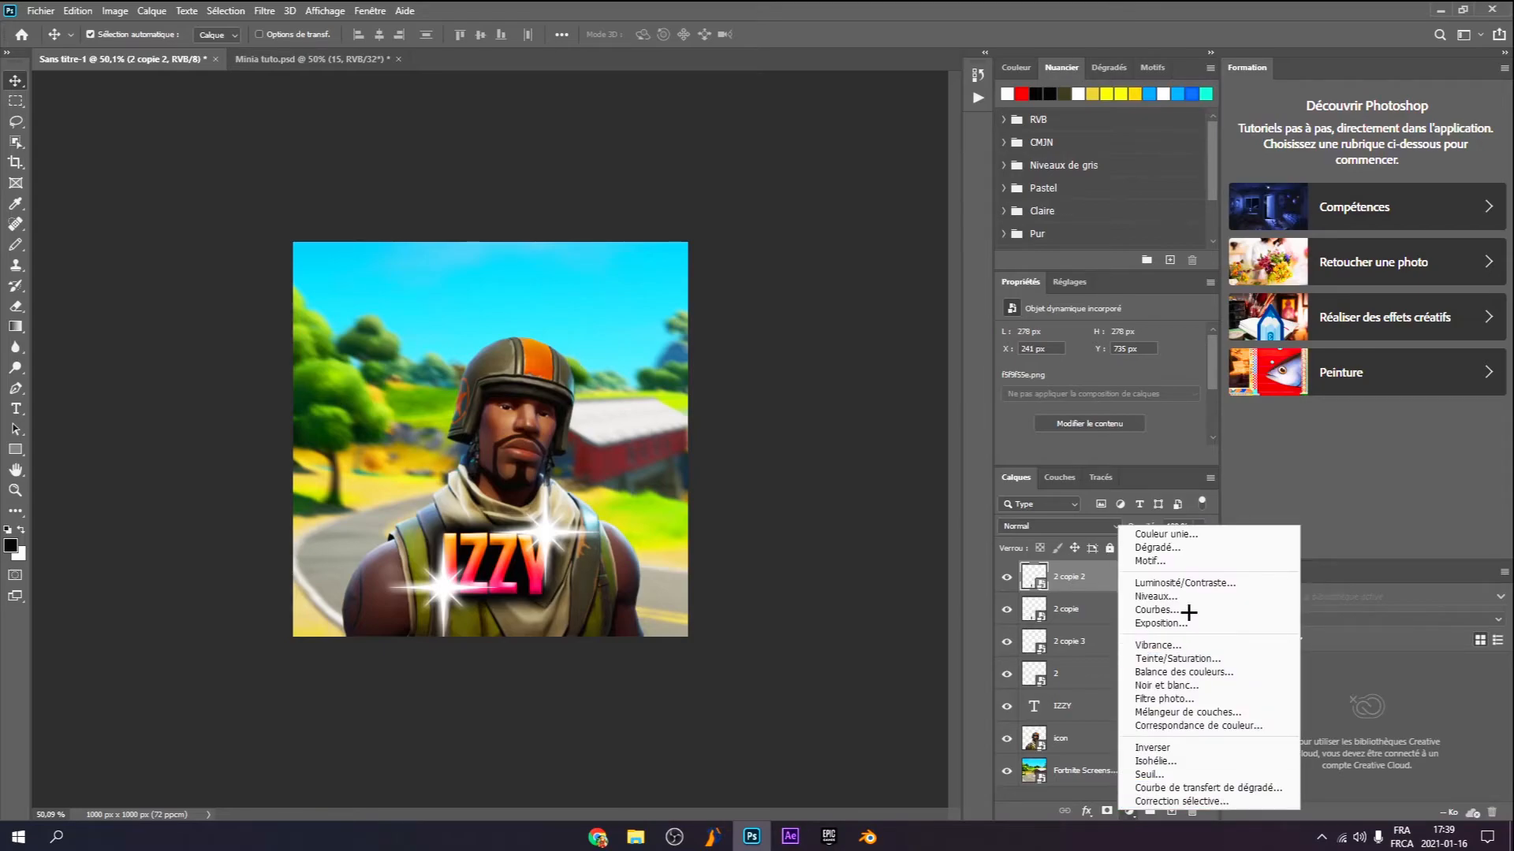
{"action": "left_click", "coordinate": [1183, 658]}
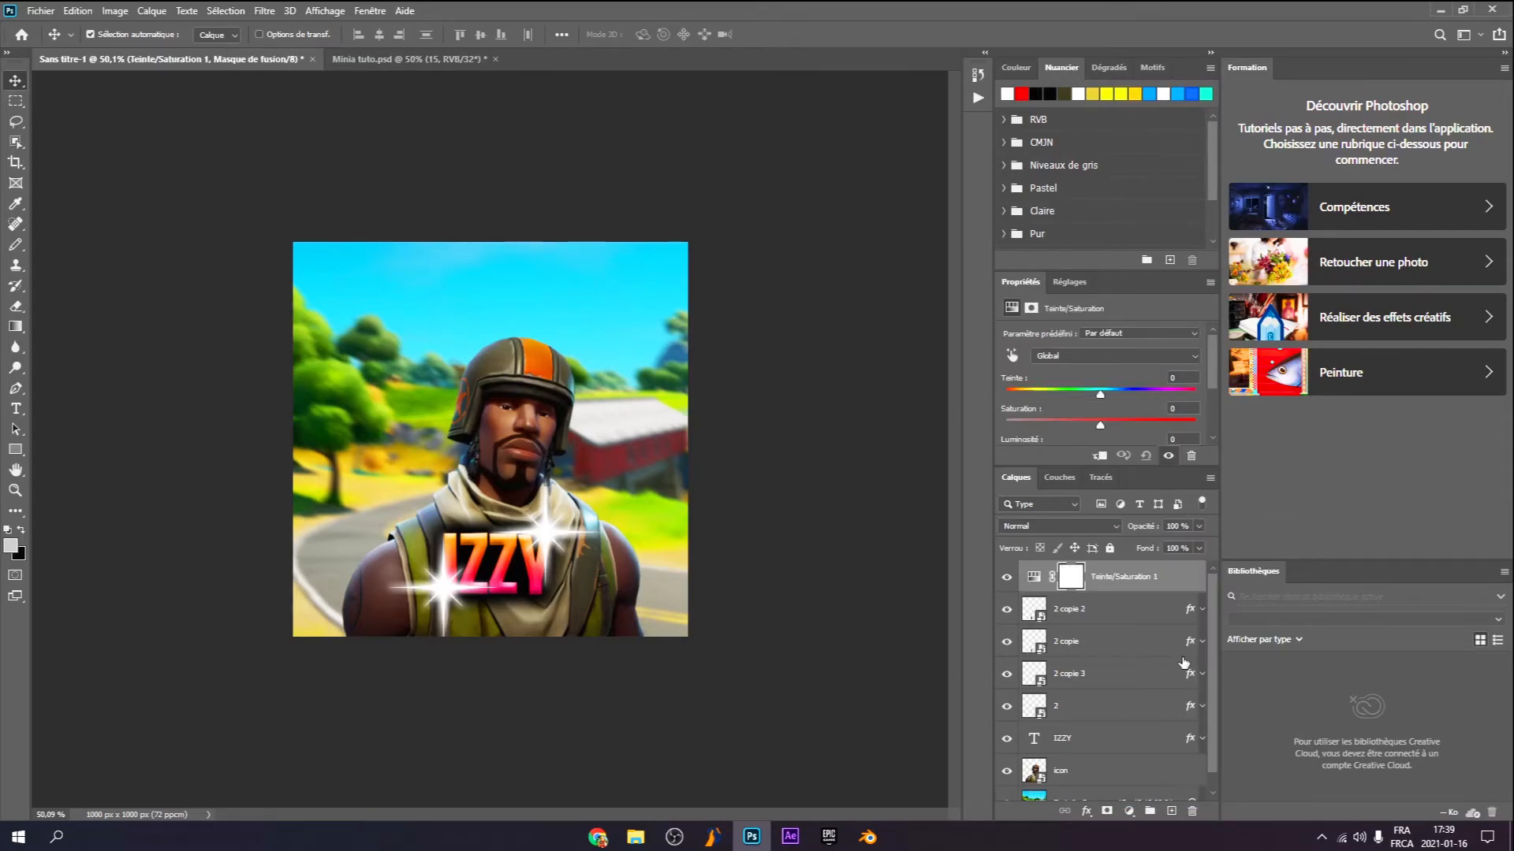
{"action": "left_click_drag", "start_coordinate": [1099, 426], "coordinate": [1170, 427]}
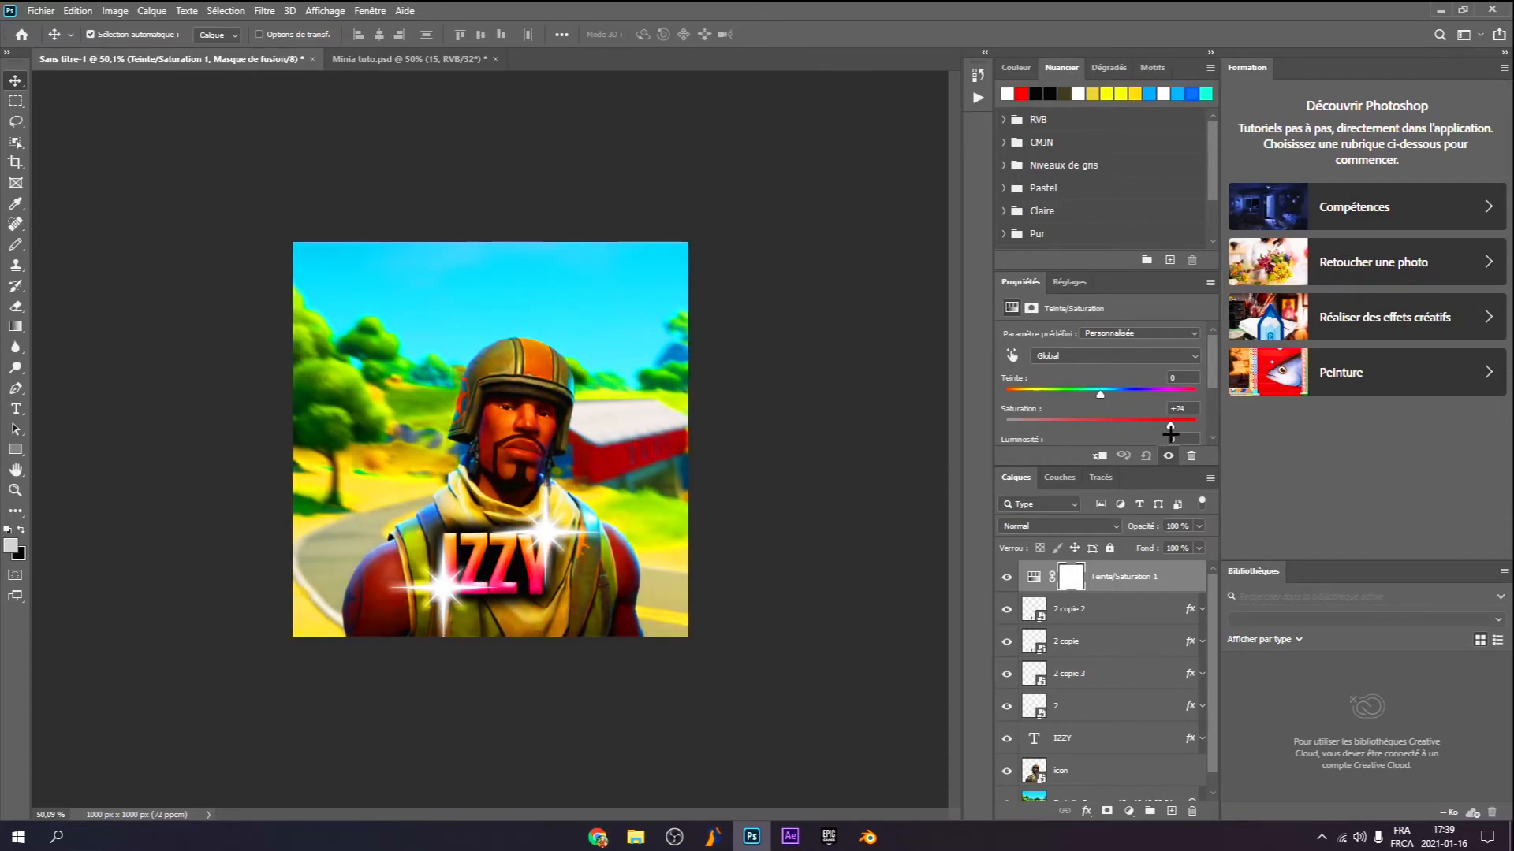
{"action": "scroll", "coordinate": [1169, 433], "scroll_direction": "down", "scroll_amount": 1}
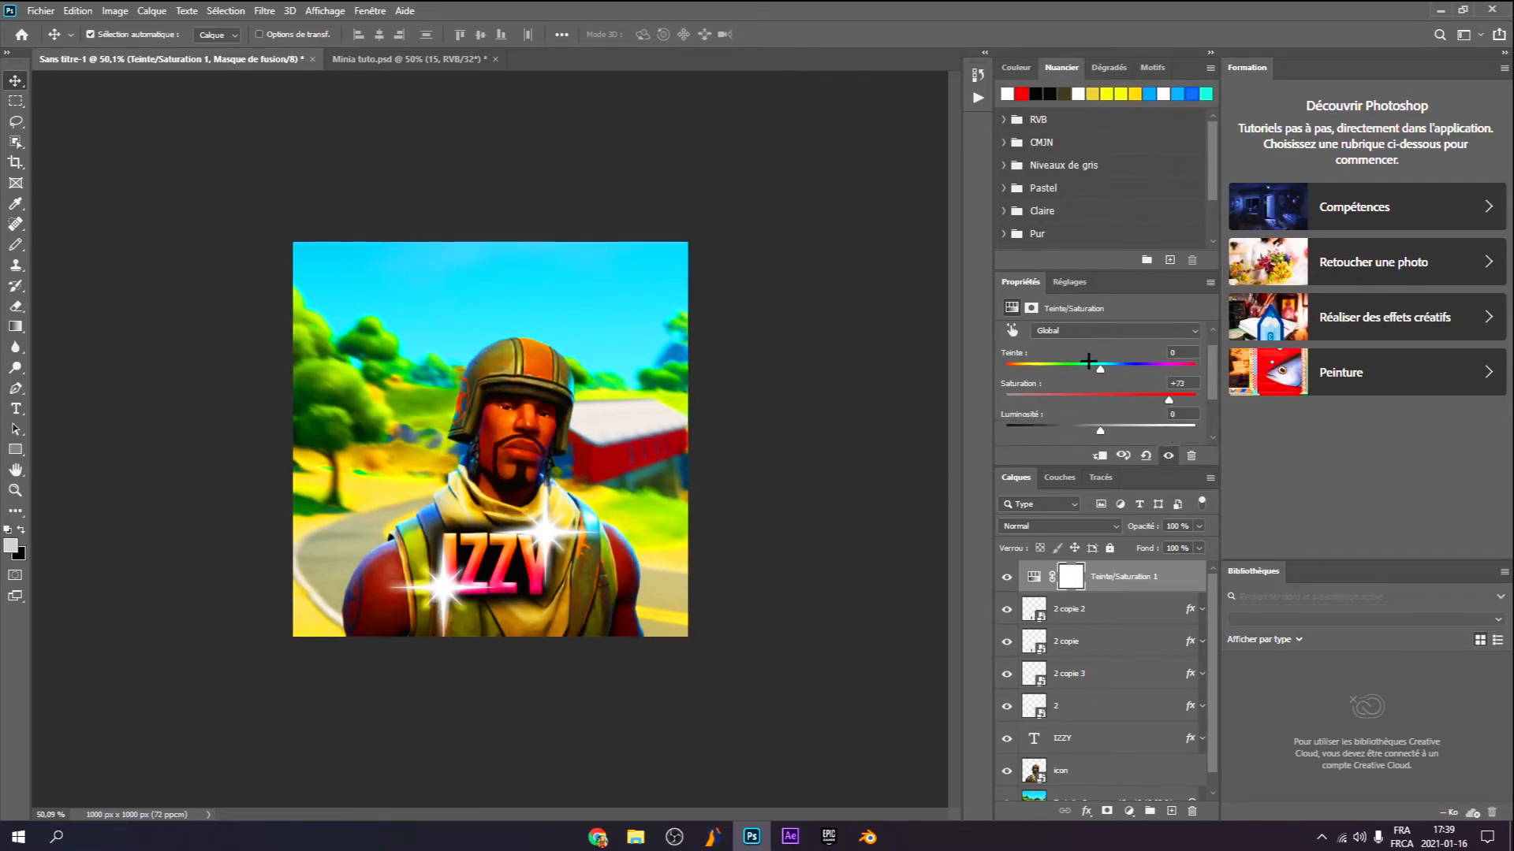
{"action": "mouse_move", "coordinate": [1098, 431]}
{"action": "left_mouse_down"}
{"action": "mouse_move", "coordinate": [1123, 433]}
{"action": "mouse_move", "coordinate": [1109, 432]}
{"action": "left_mouse_up"}
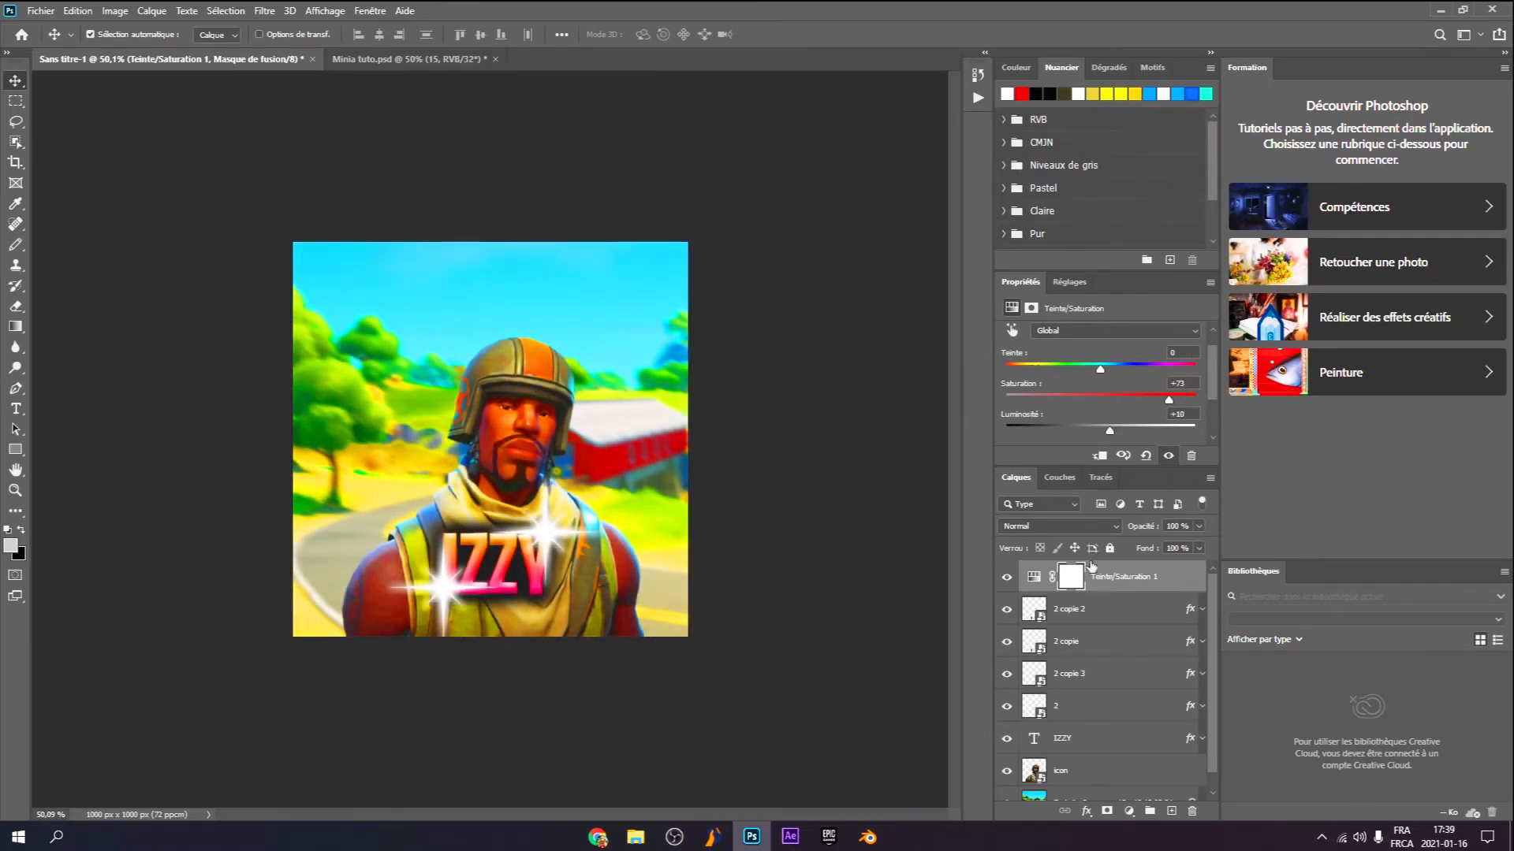
Add a Vibrance adjustment above the Hue/Saturation layer with vibrance +19 and saturation +4
{"action": "left_click", "coordinate": [1129, 812]}
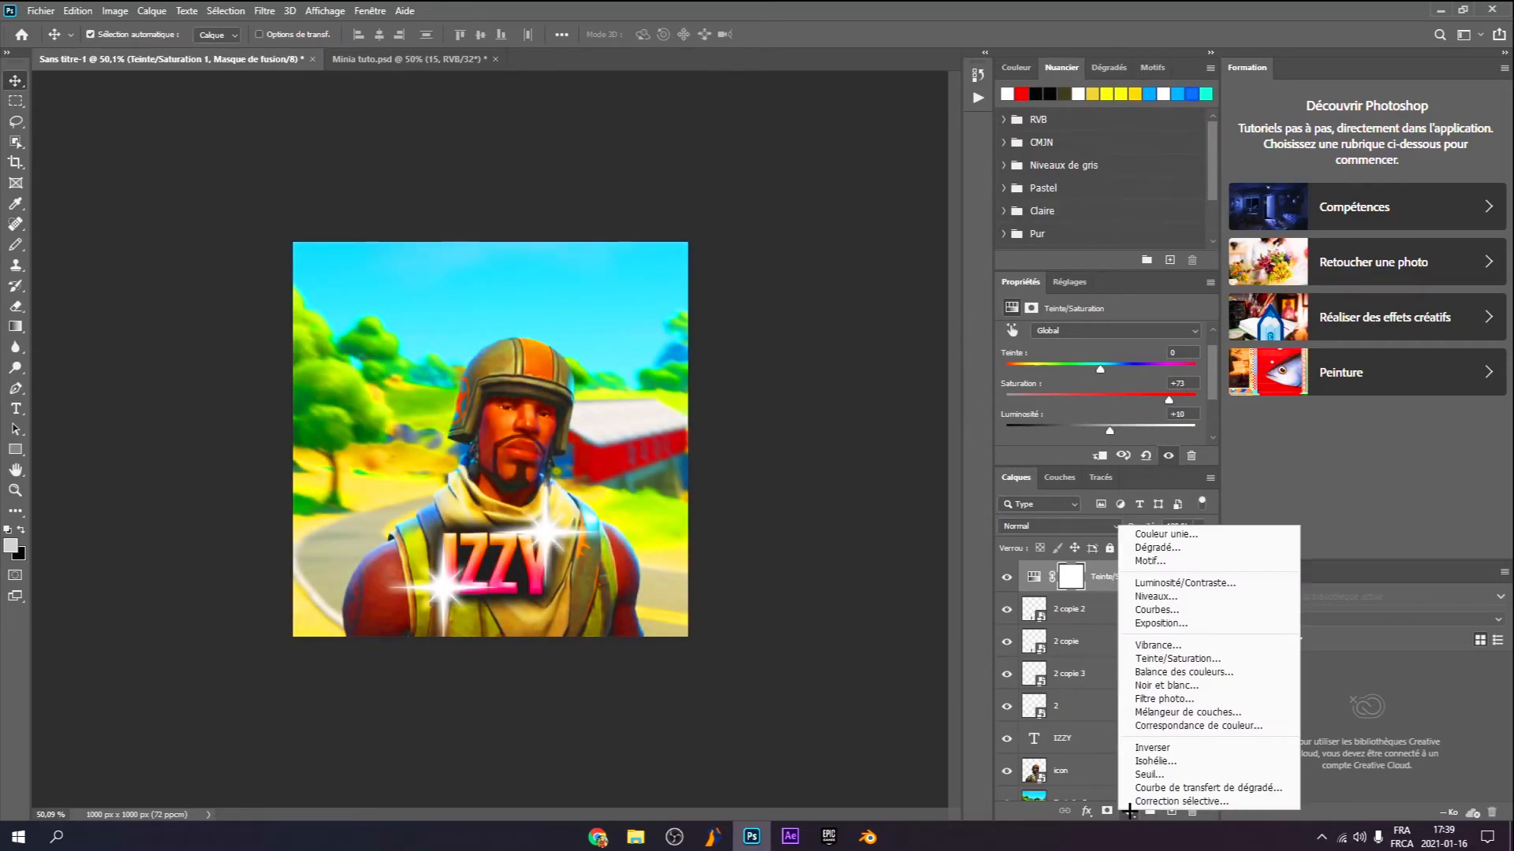
{"action": "left_click", "coordinate": [1158, 646]}
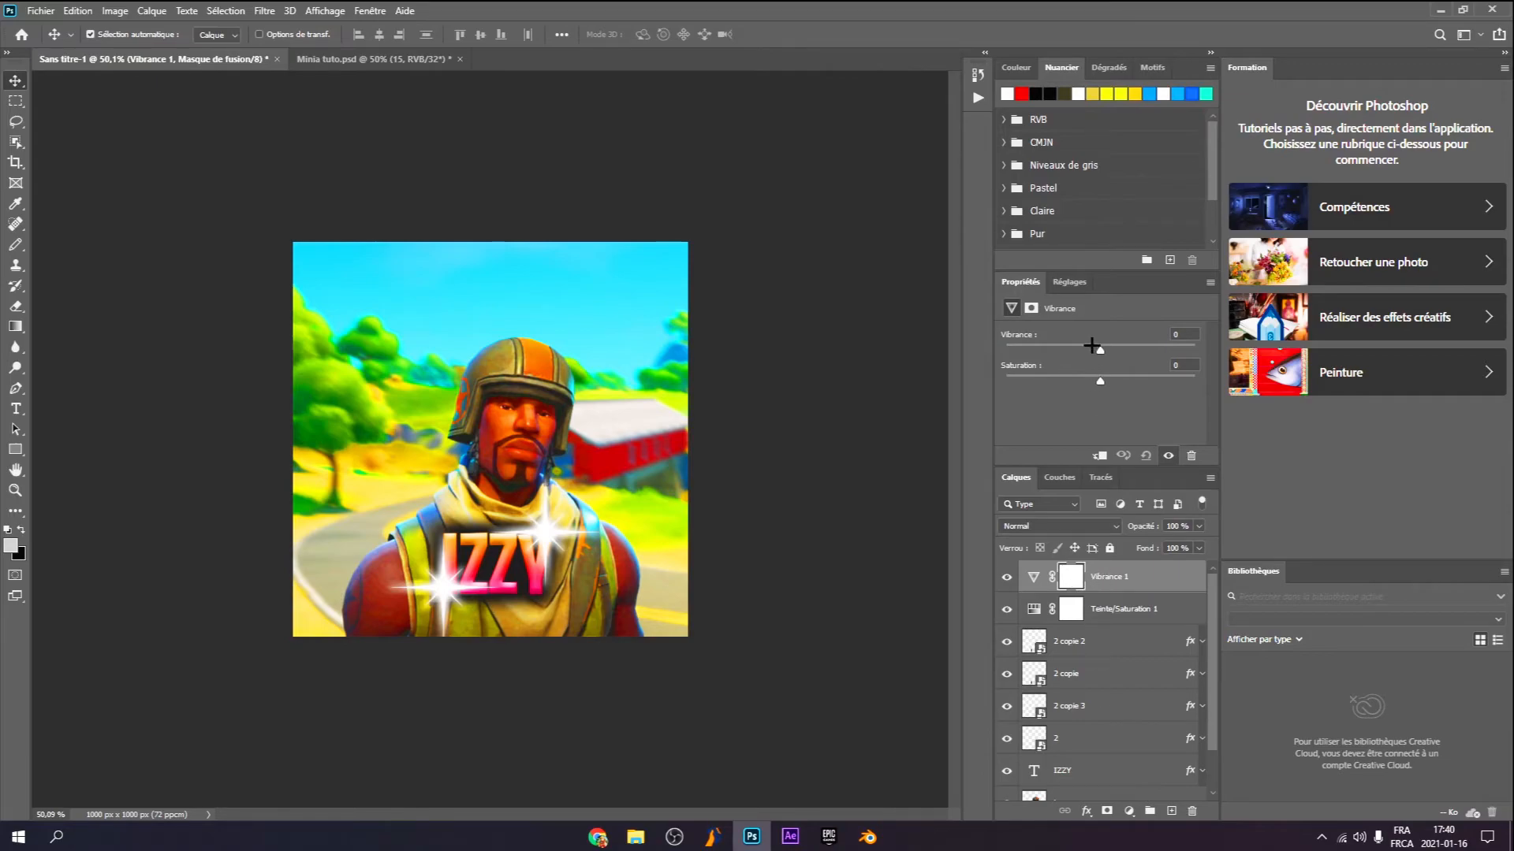
{"action": "left_click_drag", "start_coordinate": [1100, 351], "coordinate": [1105, 385]}
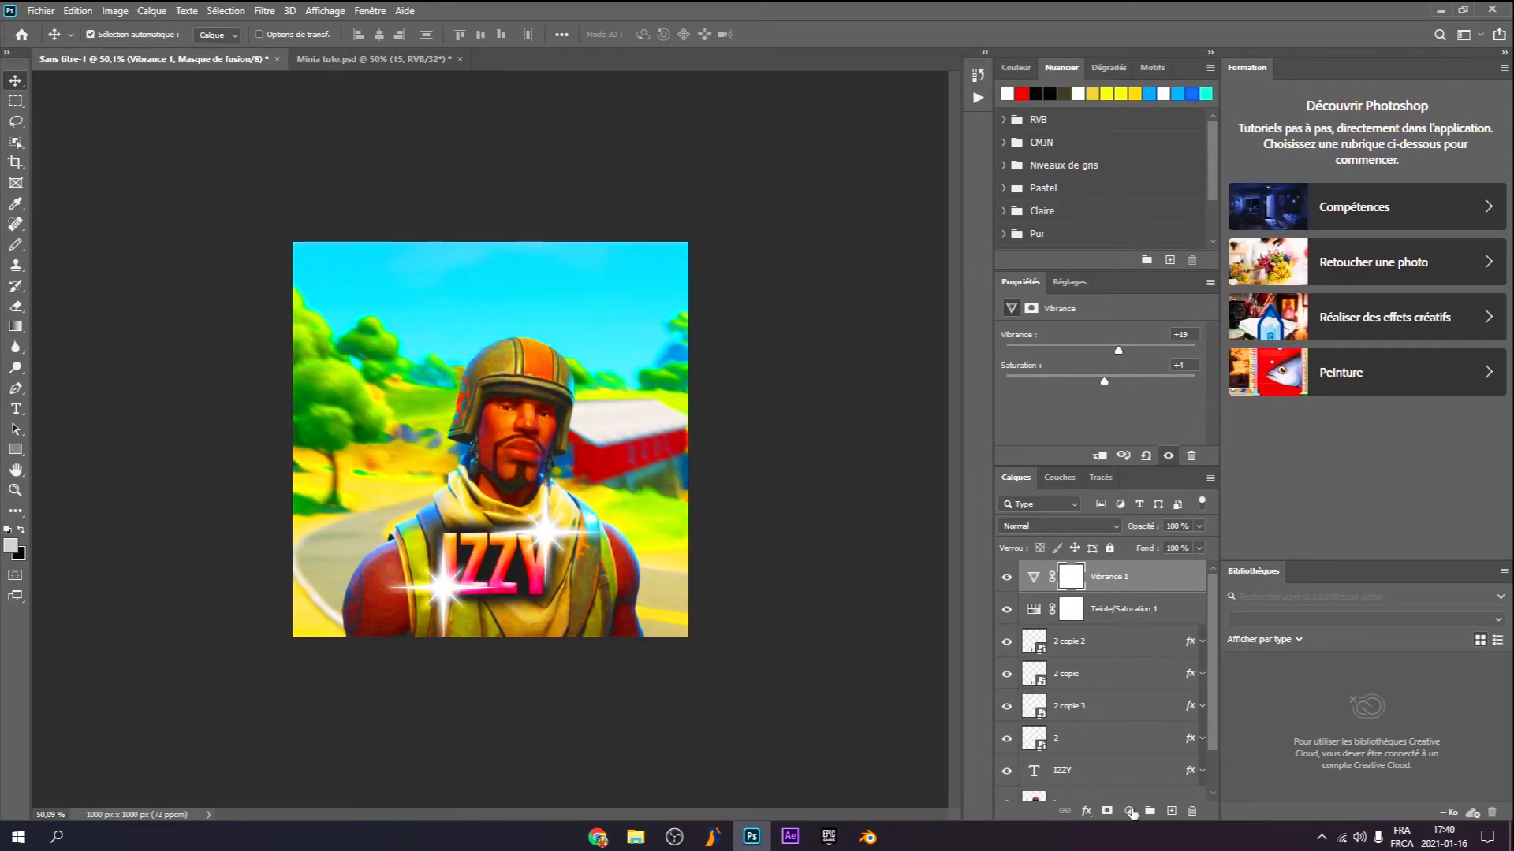
Add a Brightness/Contrast adjustment on top of the layer stack with brightness 35 and contrast 13
{"action": "left_click", "coordinate": [1130, 812]}
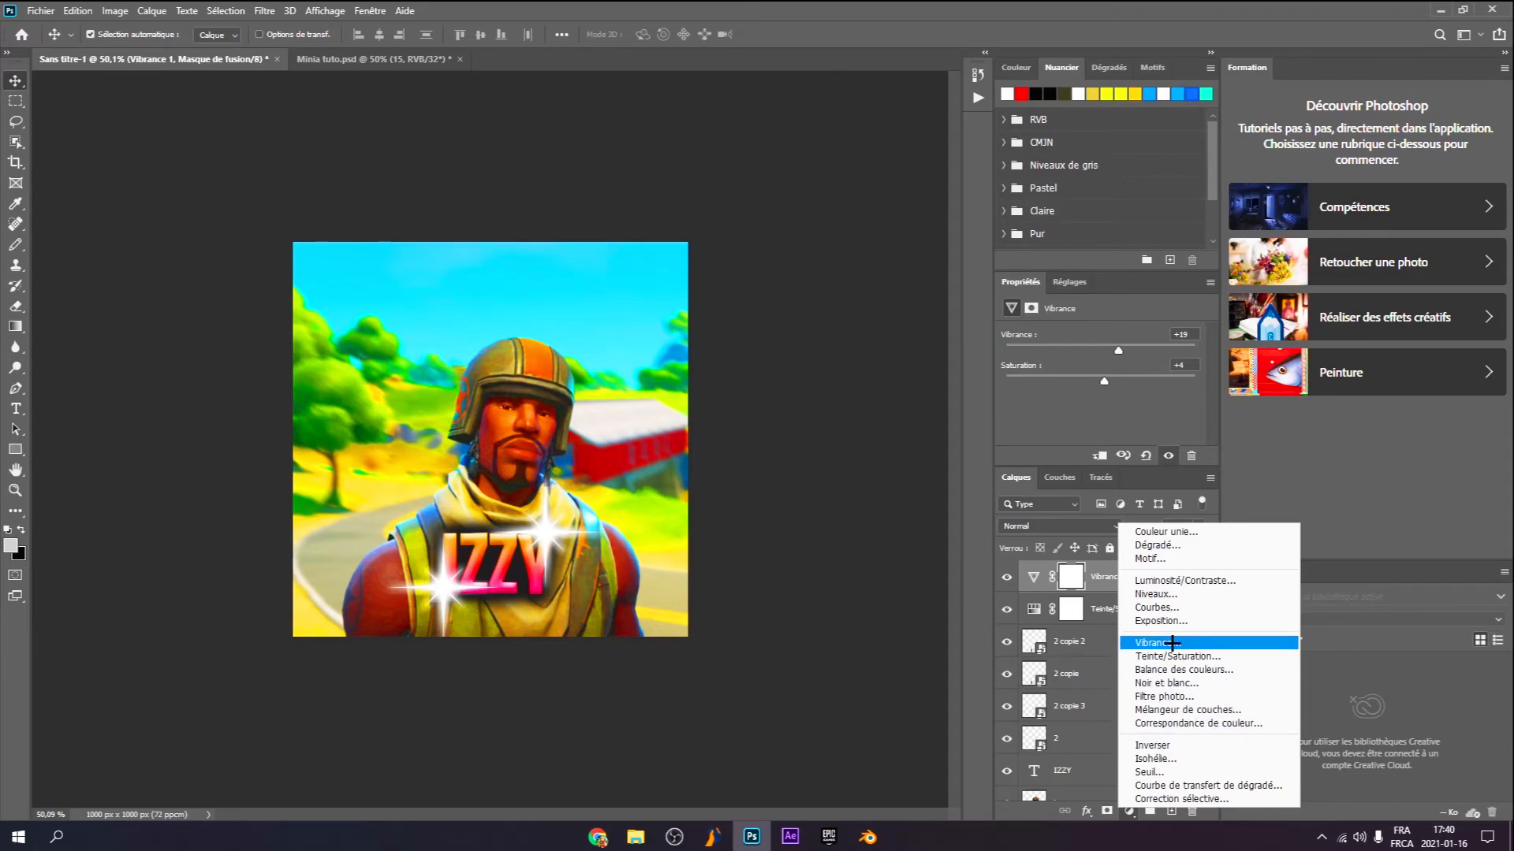
{"action": "left_click", "coordinate": [1180, 581]}
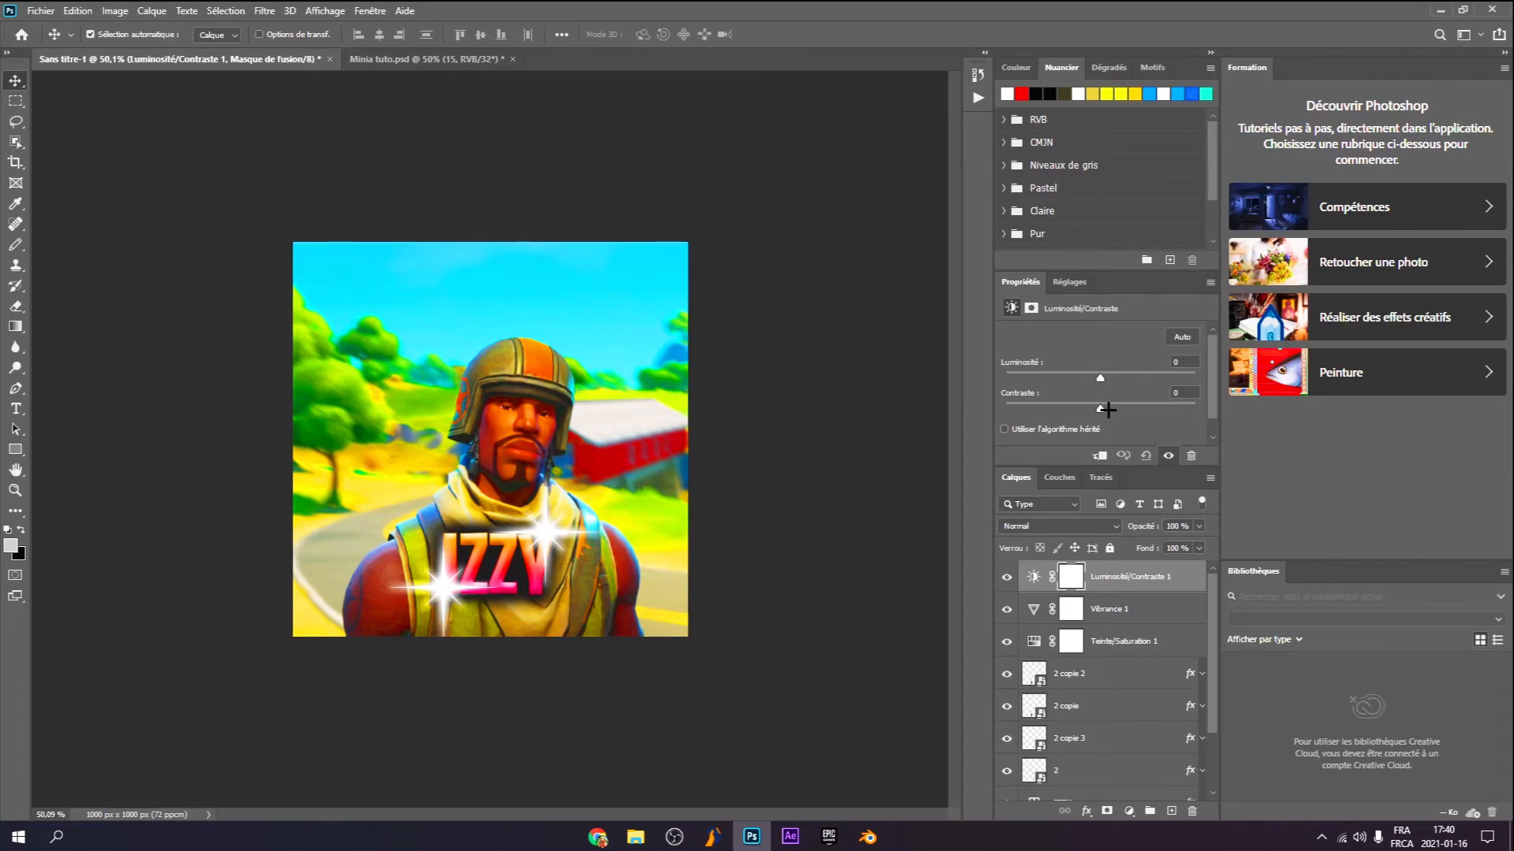
{"action": "mouse_move", "coordinate": [1100, 408]}
{"action": "left_mouse_down"}
{"action": "mouse_move", "coordinate": [1287, 409]}
{"action": "mouse_move", "coordinate": [1123, 420]}
{"action": "mouse_move", "coordinate": [1094, 400]}
{"action": "mouse_move", "coordinate": [1149, 381]}
{"action": "mouse_move", "coordinate": [1122, 388]}
{"action": "left_mouse_up"}
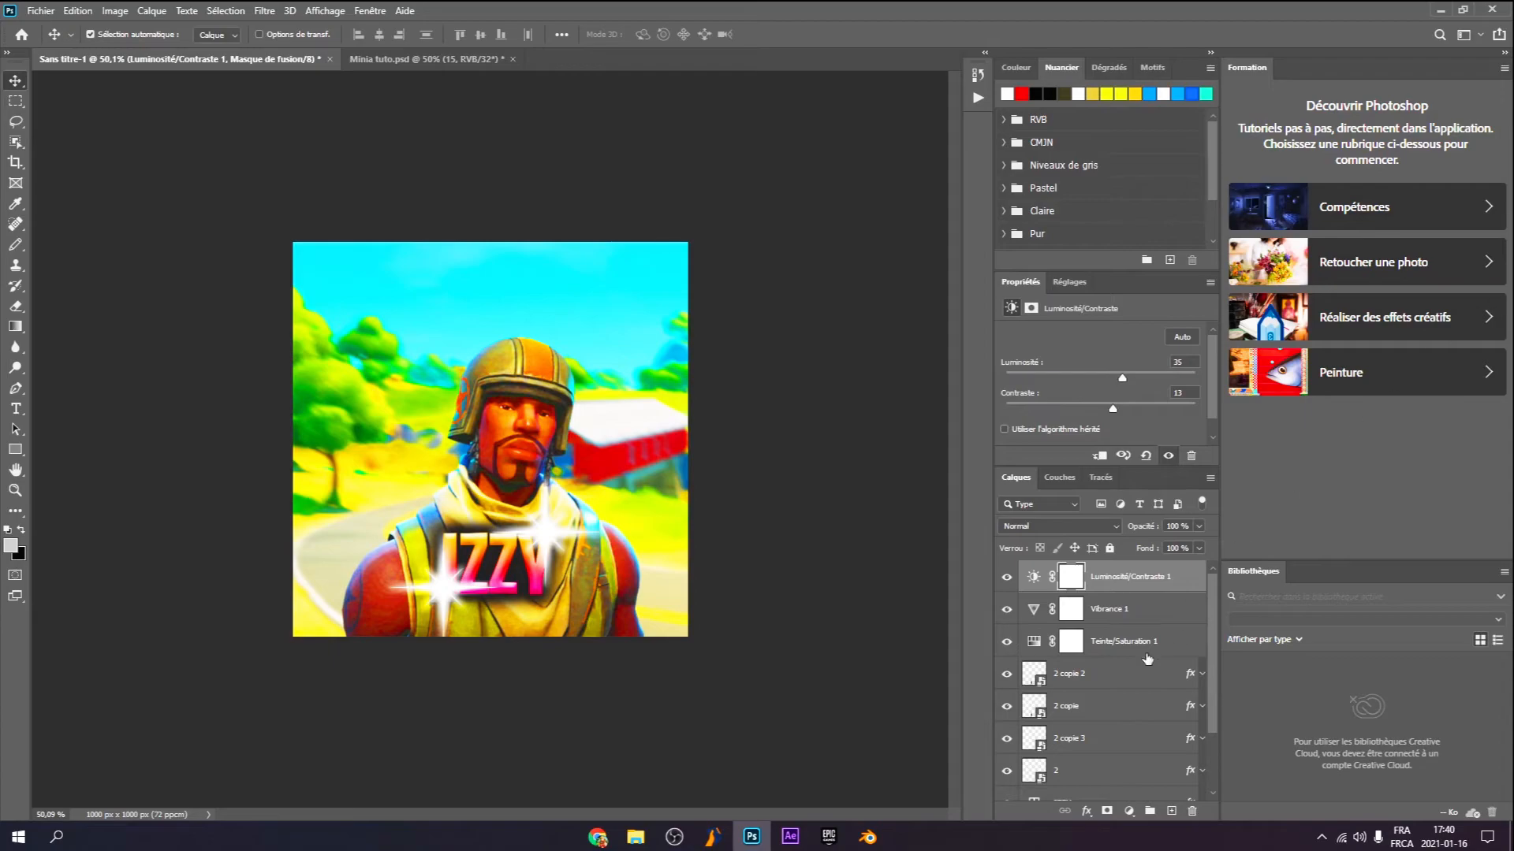
Add a Color Balance adjustment for the midtones with cyan-red +21, magenta-green -38 and yellow-blue +59
{"action": "left_click", "coordinate": [1130, 814]}
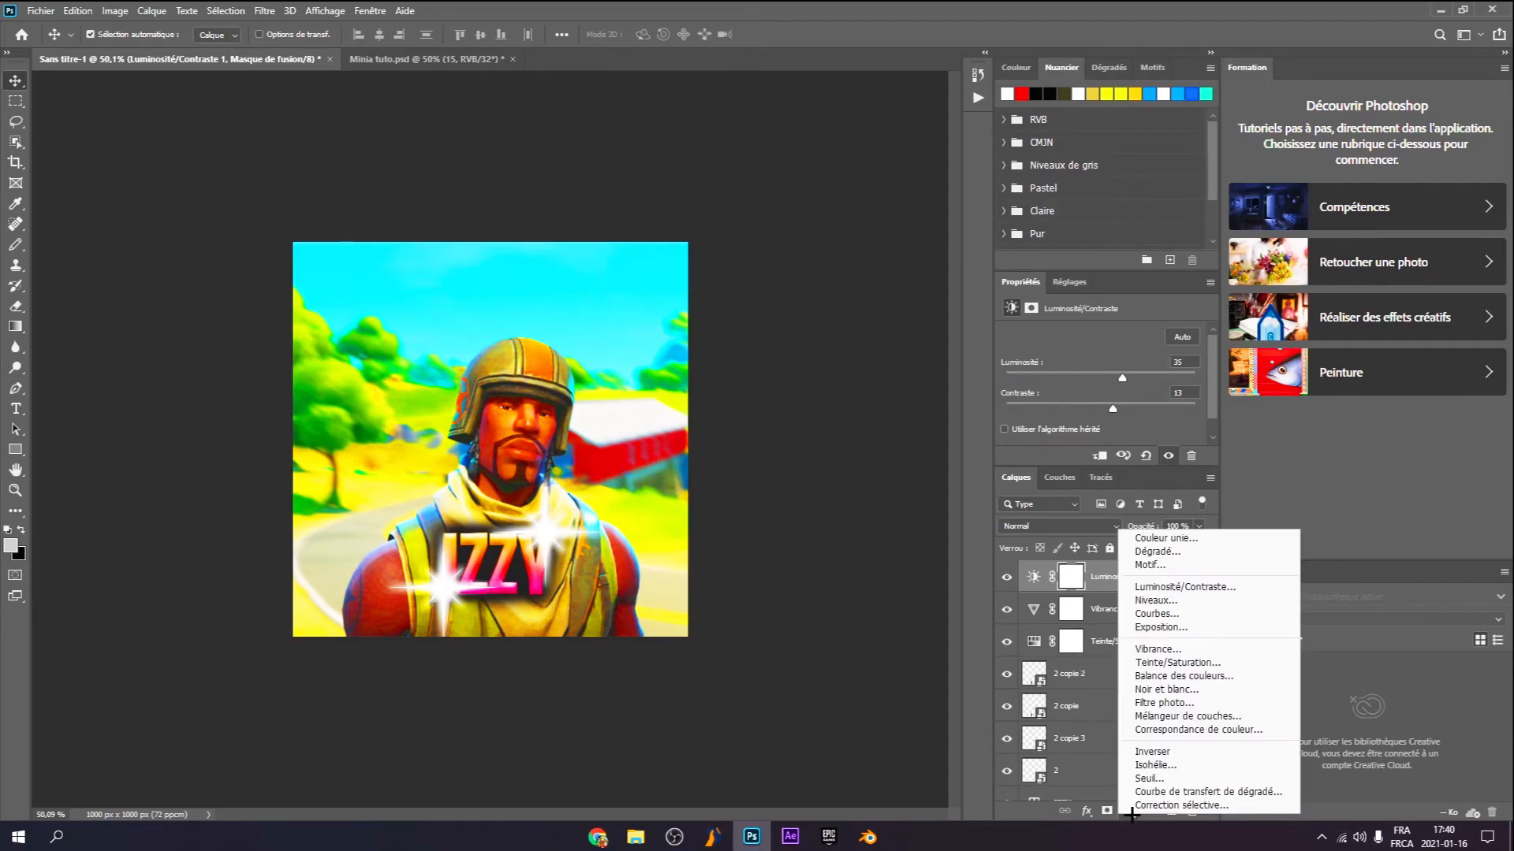
{"action": "left_click", "coordinate": [1167, 675]}
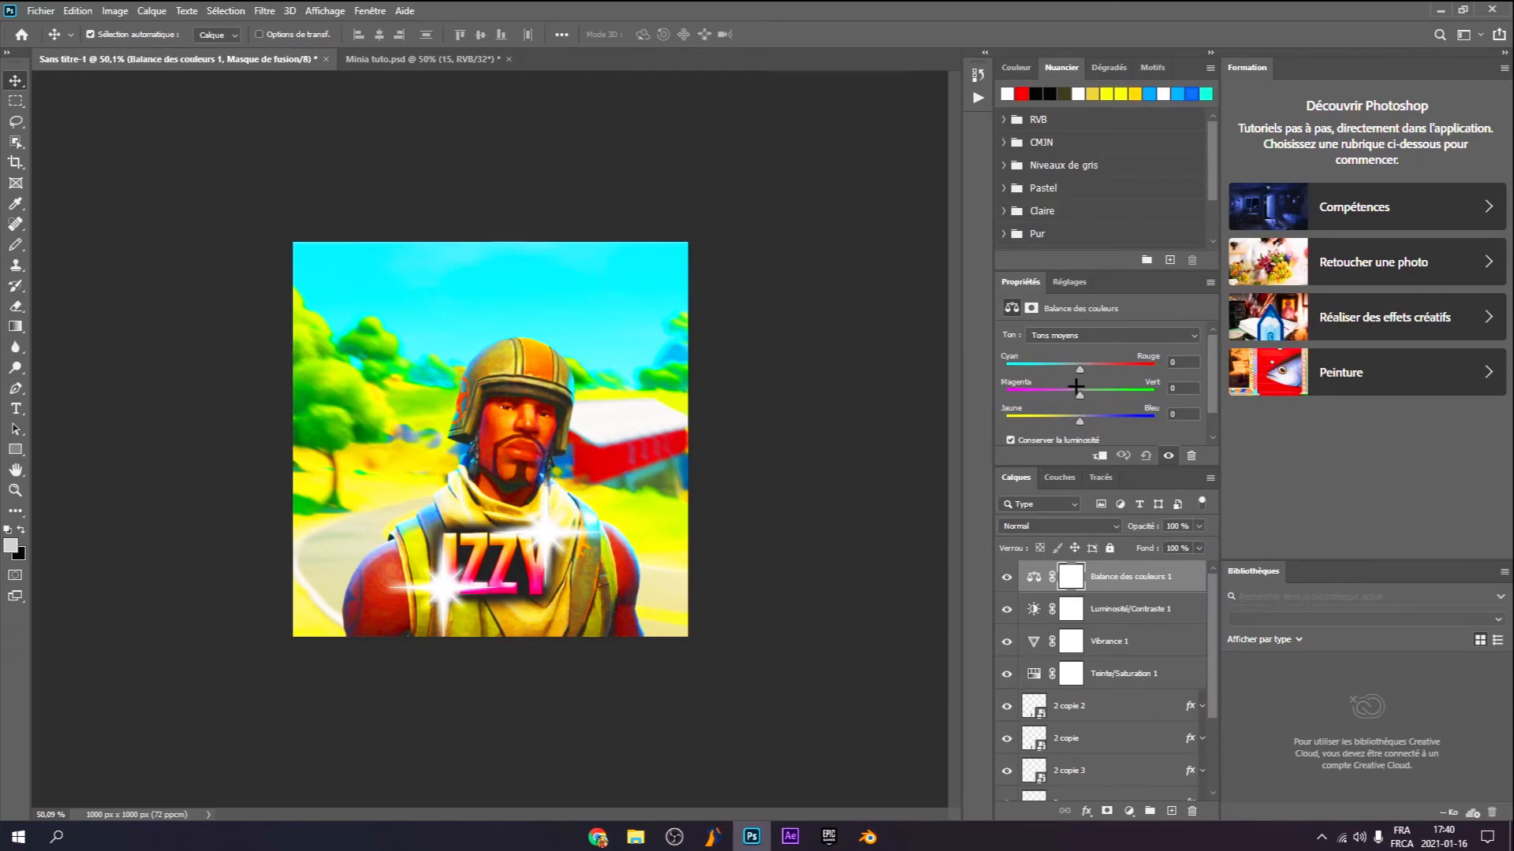
{"action": "left_click_drag", "start_coordinate": [1080, 373], "coordinate": [1123, 423]}
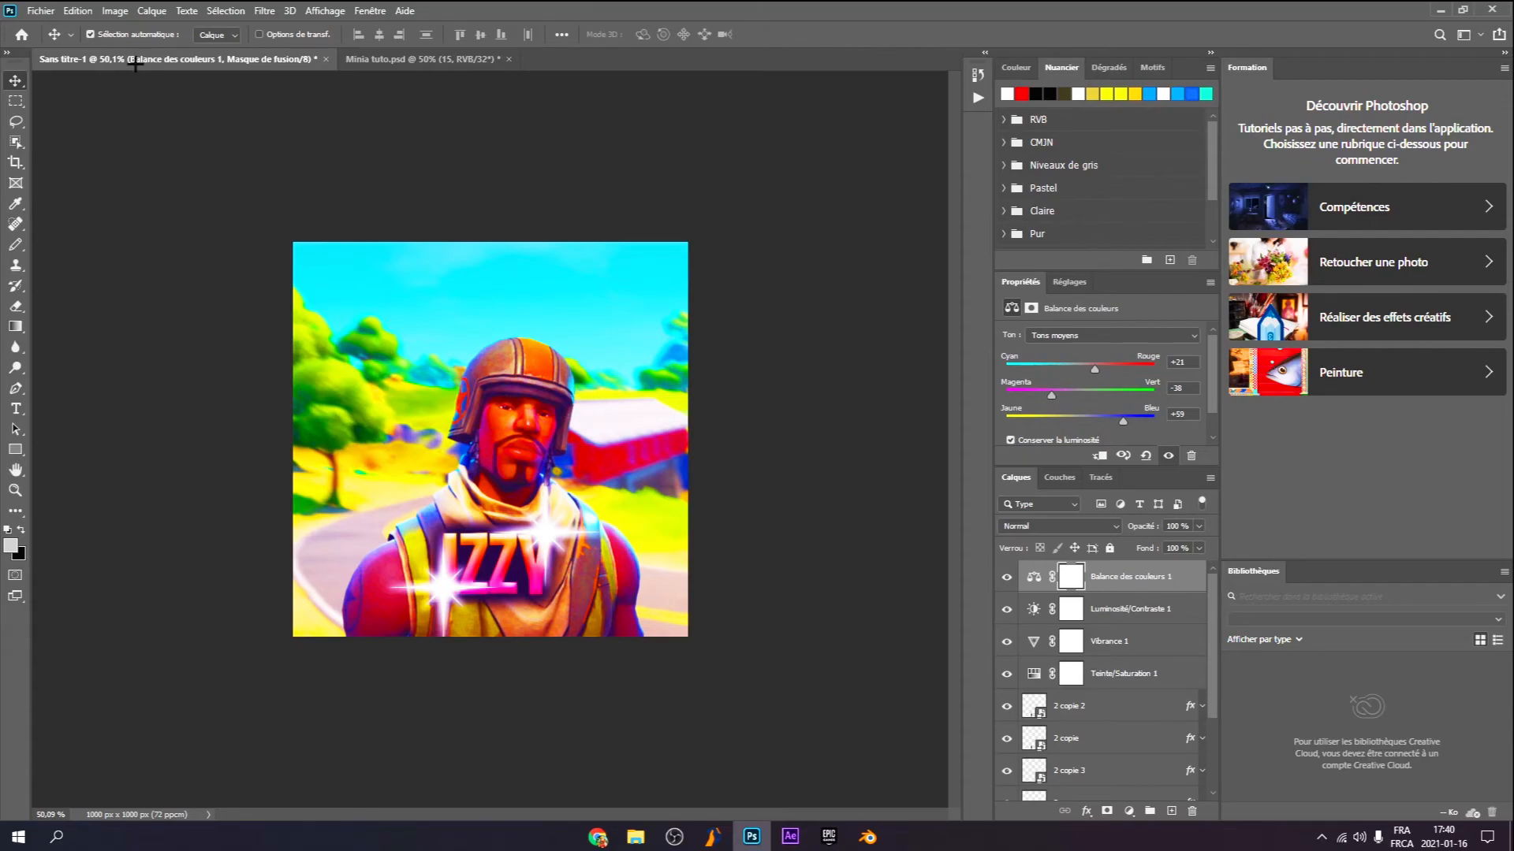
Start saving the logo under a new copy in JPEG format, with Documents > Photoshop Projects > Rendus as the destination folder
{"action": "left_click", "coordinate": [41, 13]}
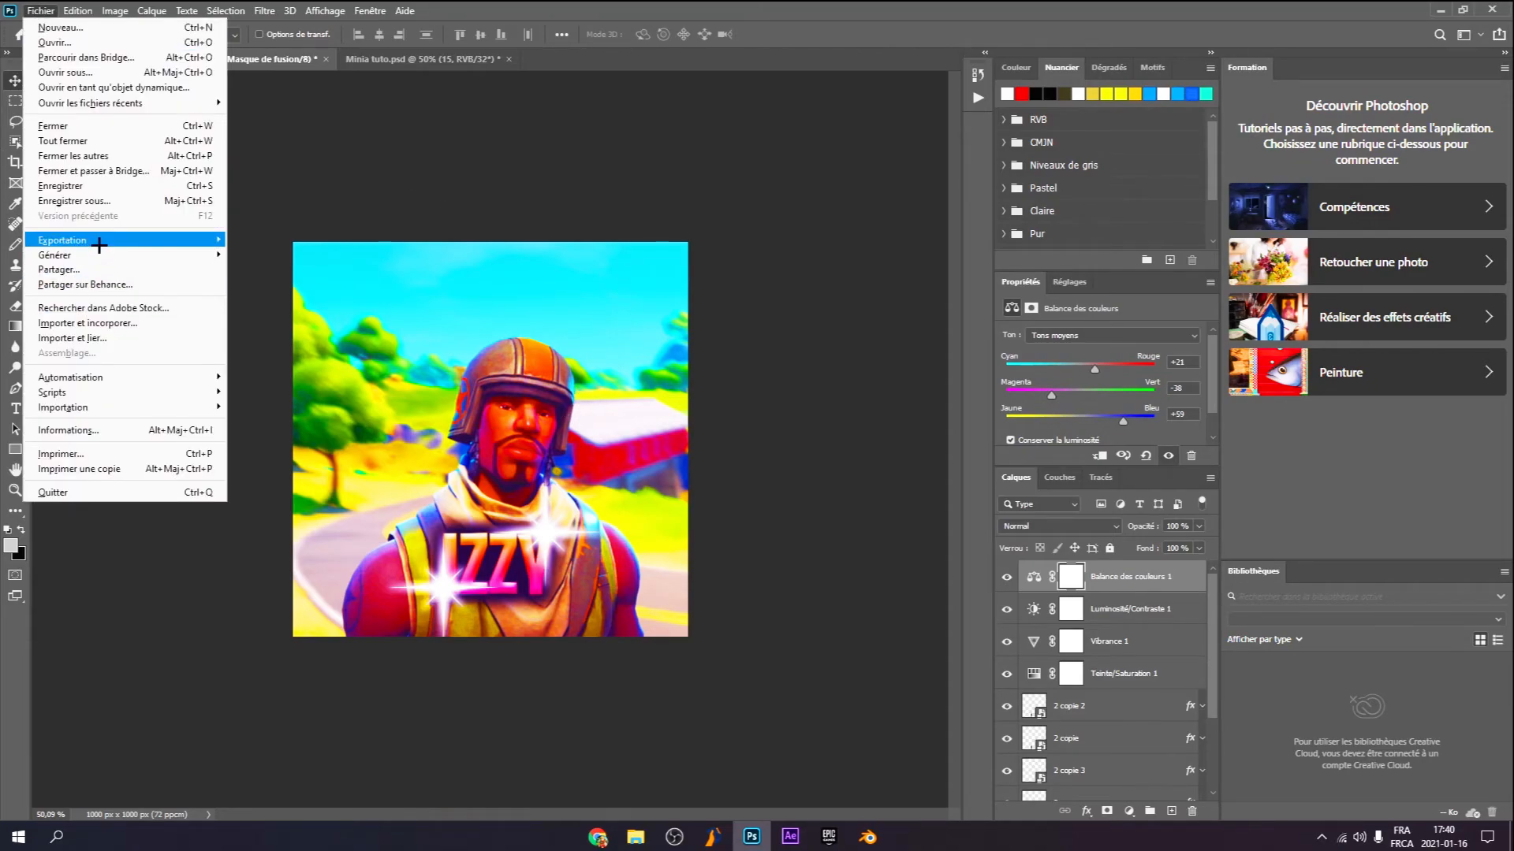
{"action": "mouse_move", "coordinate": [101, 239]}
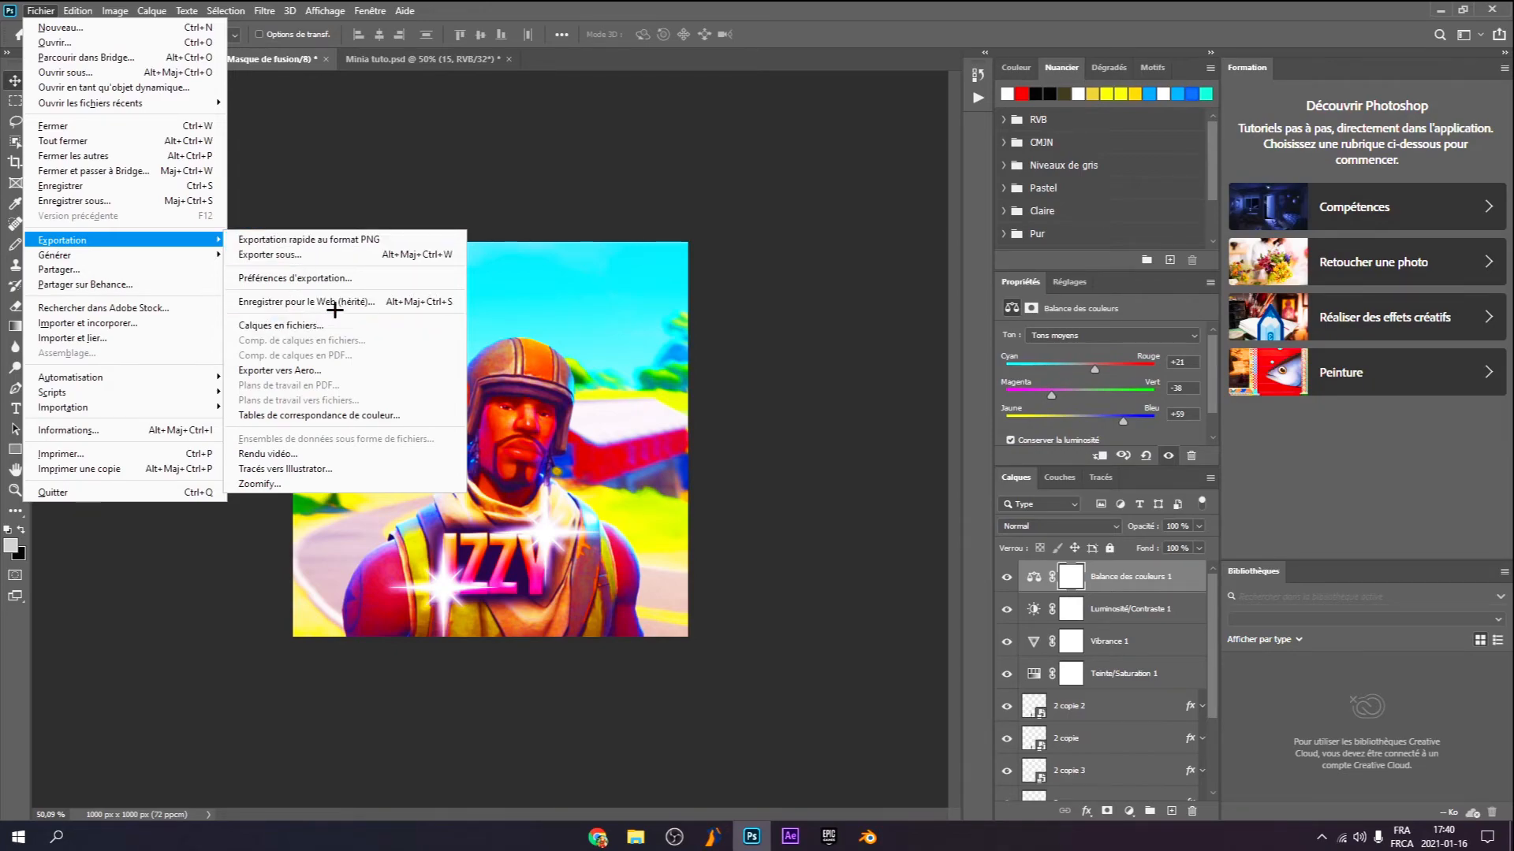
{"action": "left_click", "coordinate": [127, 201]}
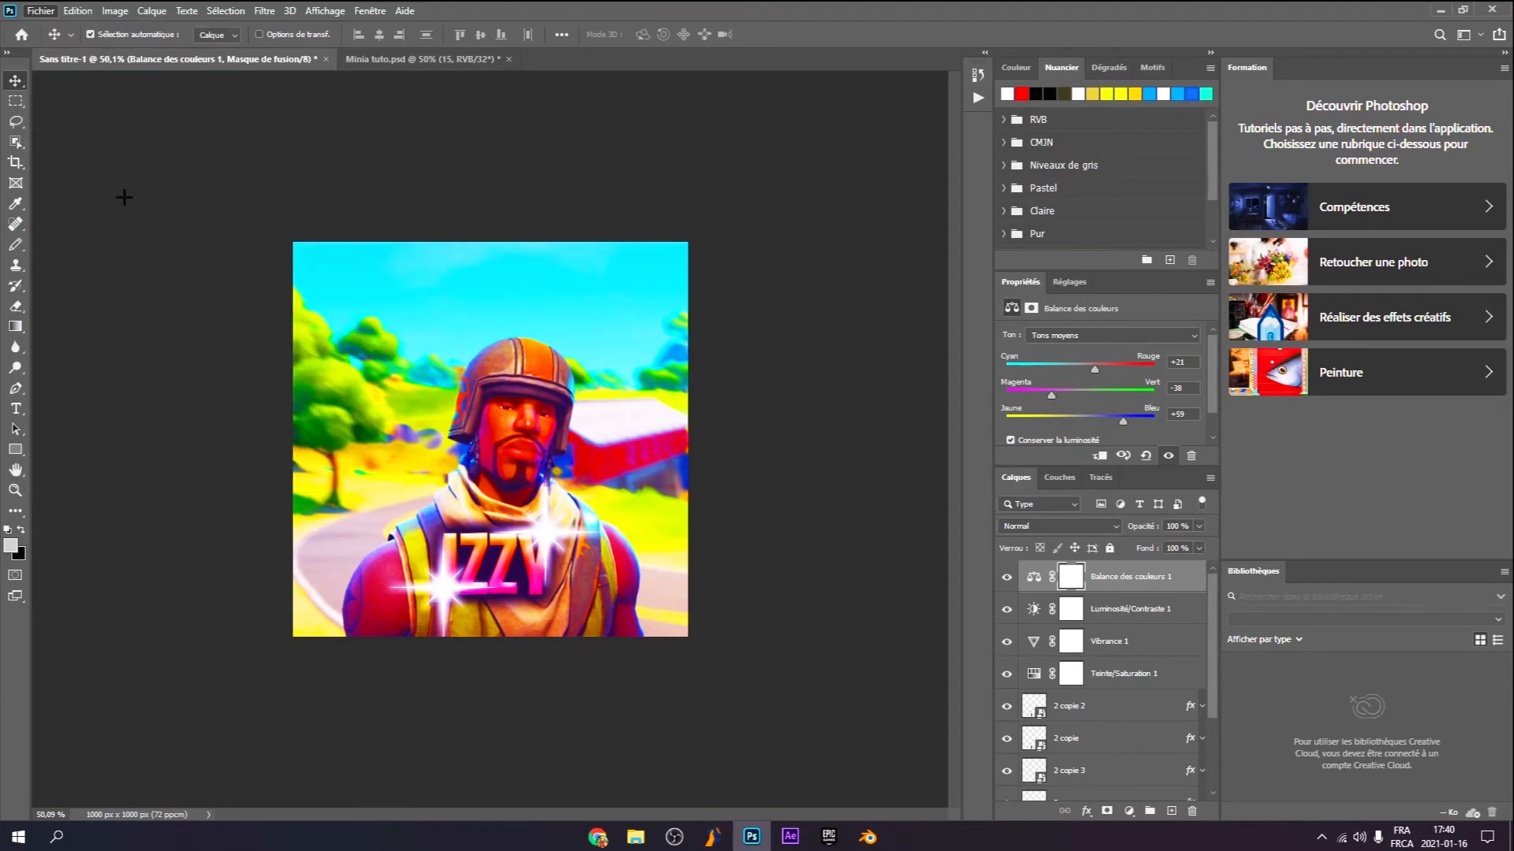
{"action": "left_click", "coordinate": [229, 555]}
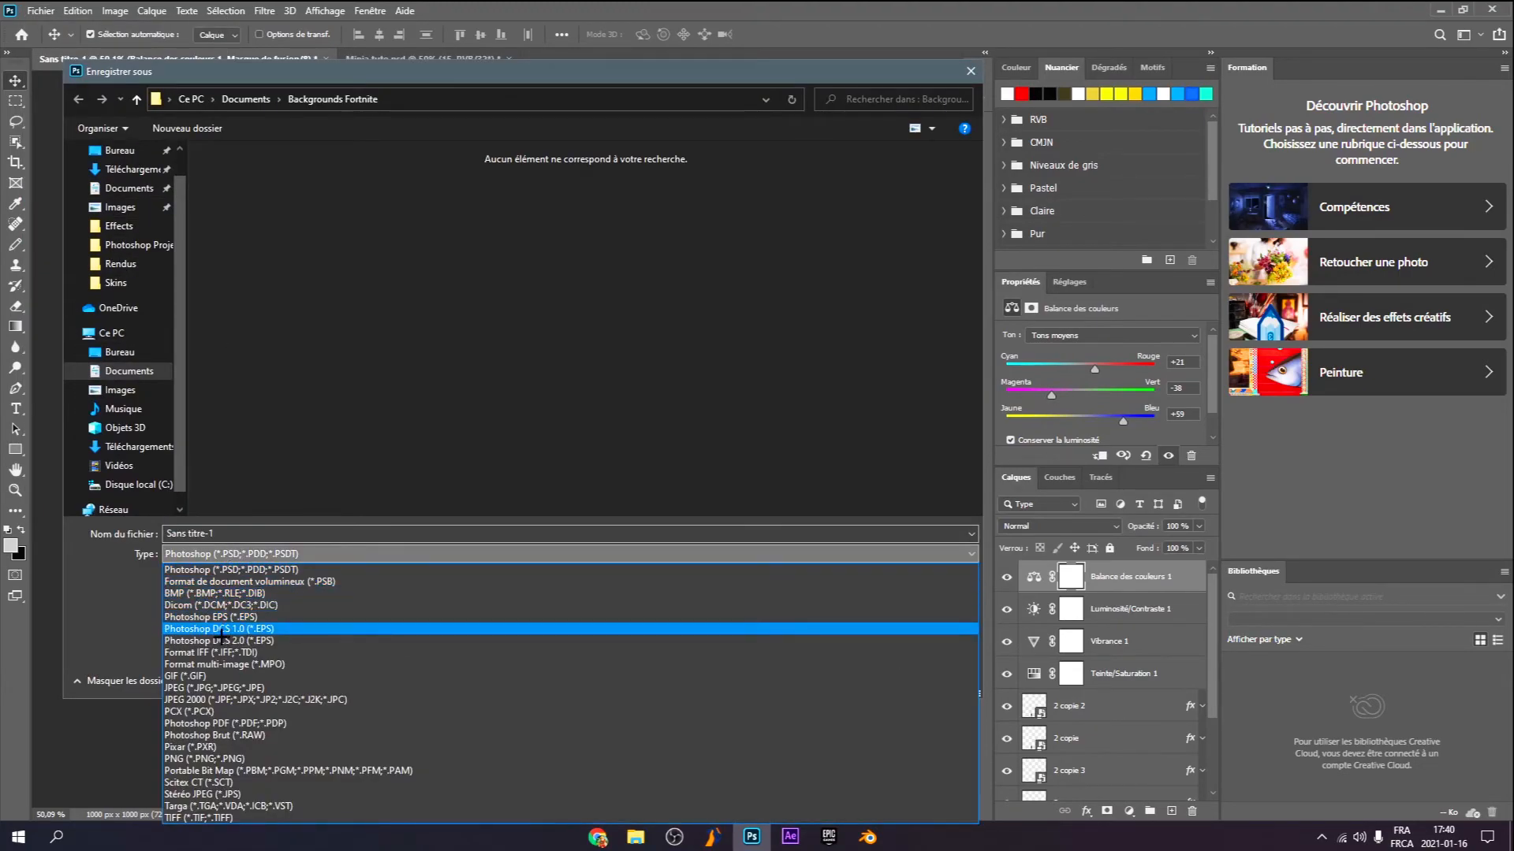
{"action": "left_click", "coordinate": [212, 689]}
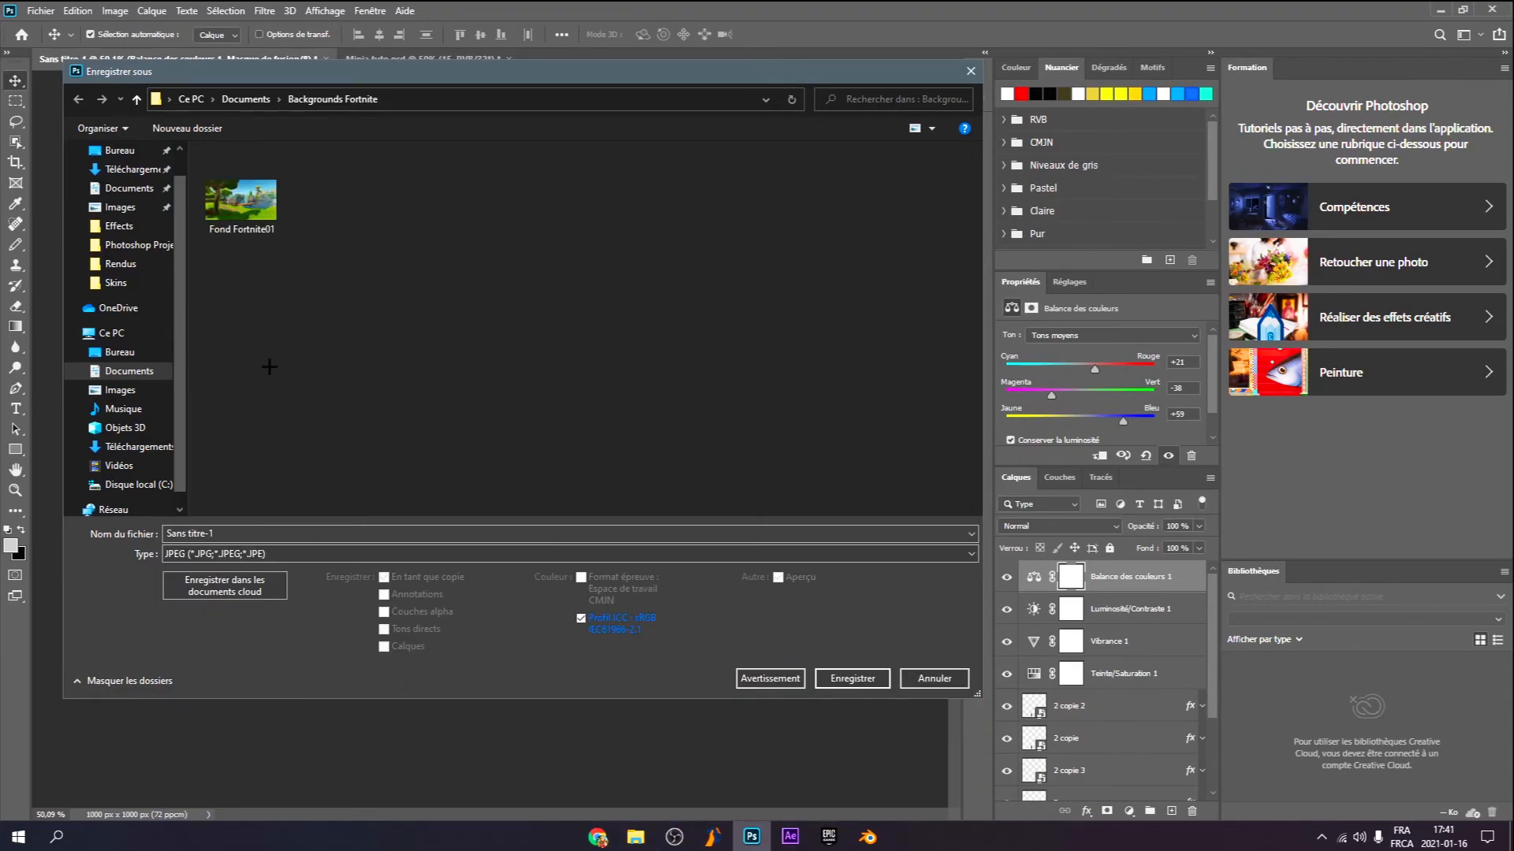
{"action": "left_click", "coordinate": [250, 99]}
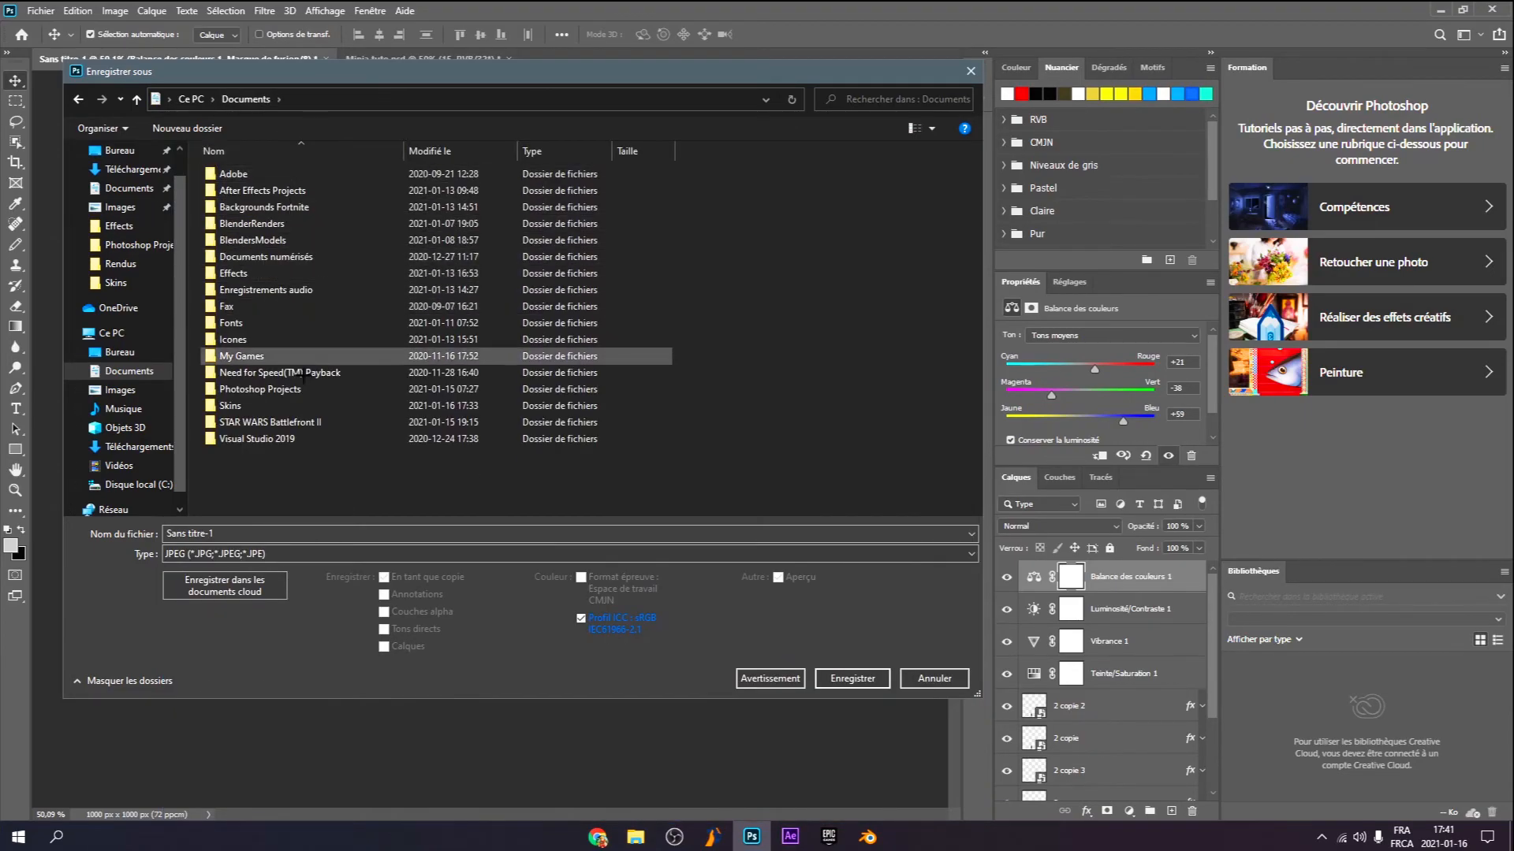
{"action": "double_click", "coordinate": [296, 389]}
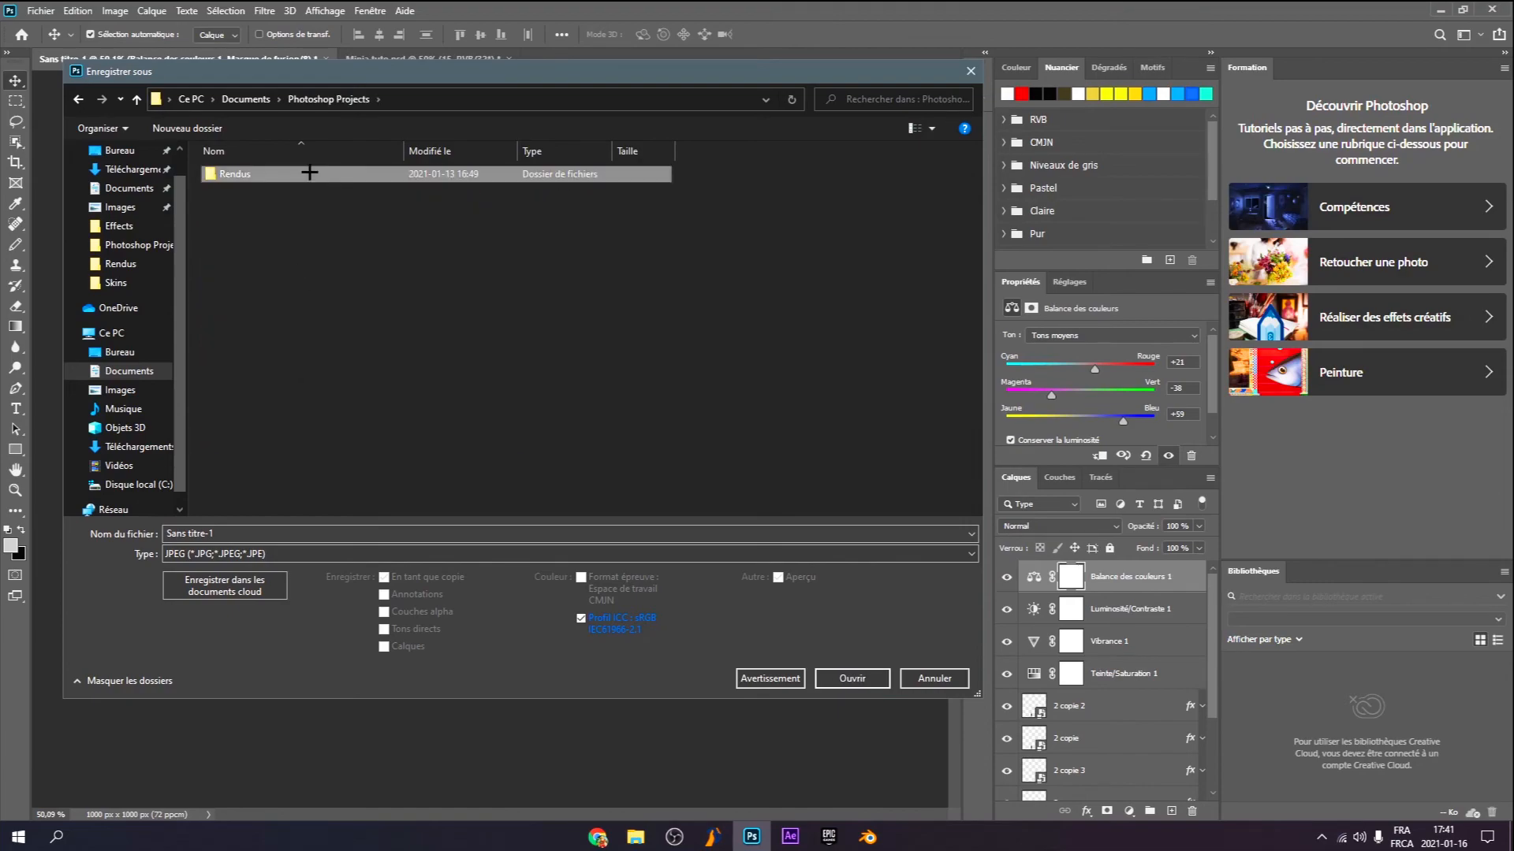
{"action": "double_click", "coordinate": [306, 176]}
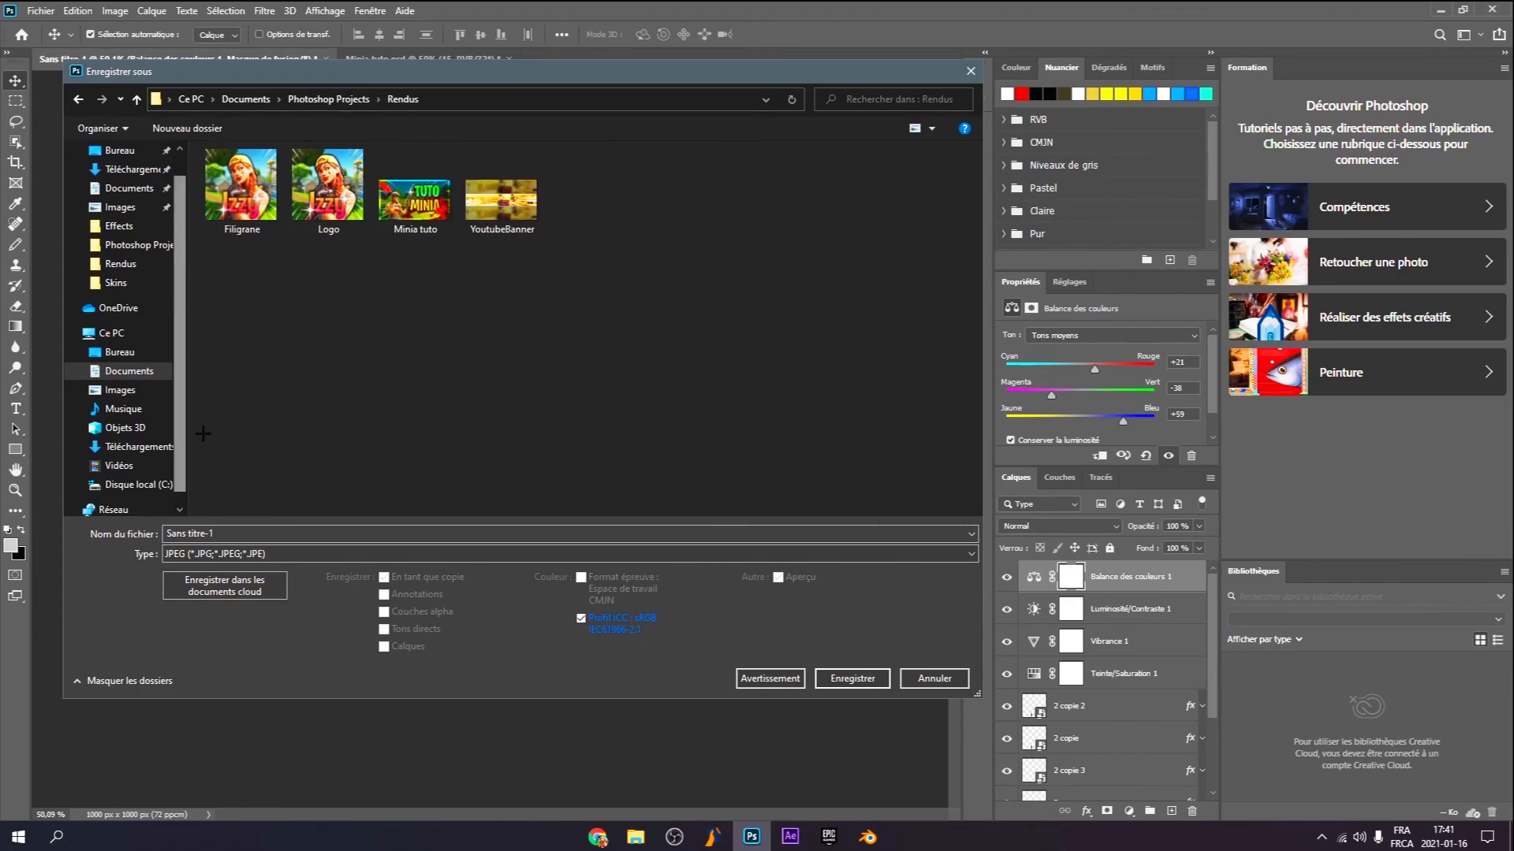
Save the JPEG as Sans titre-1 with Maximum image quality and the standard baseline format
{"action": "left_click", "coordinate": [850, 676]}
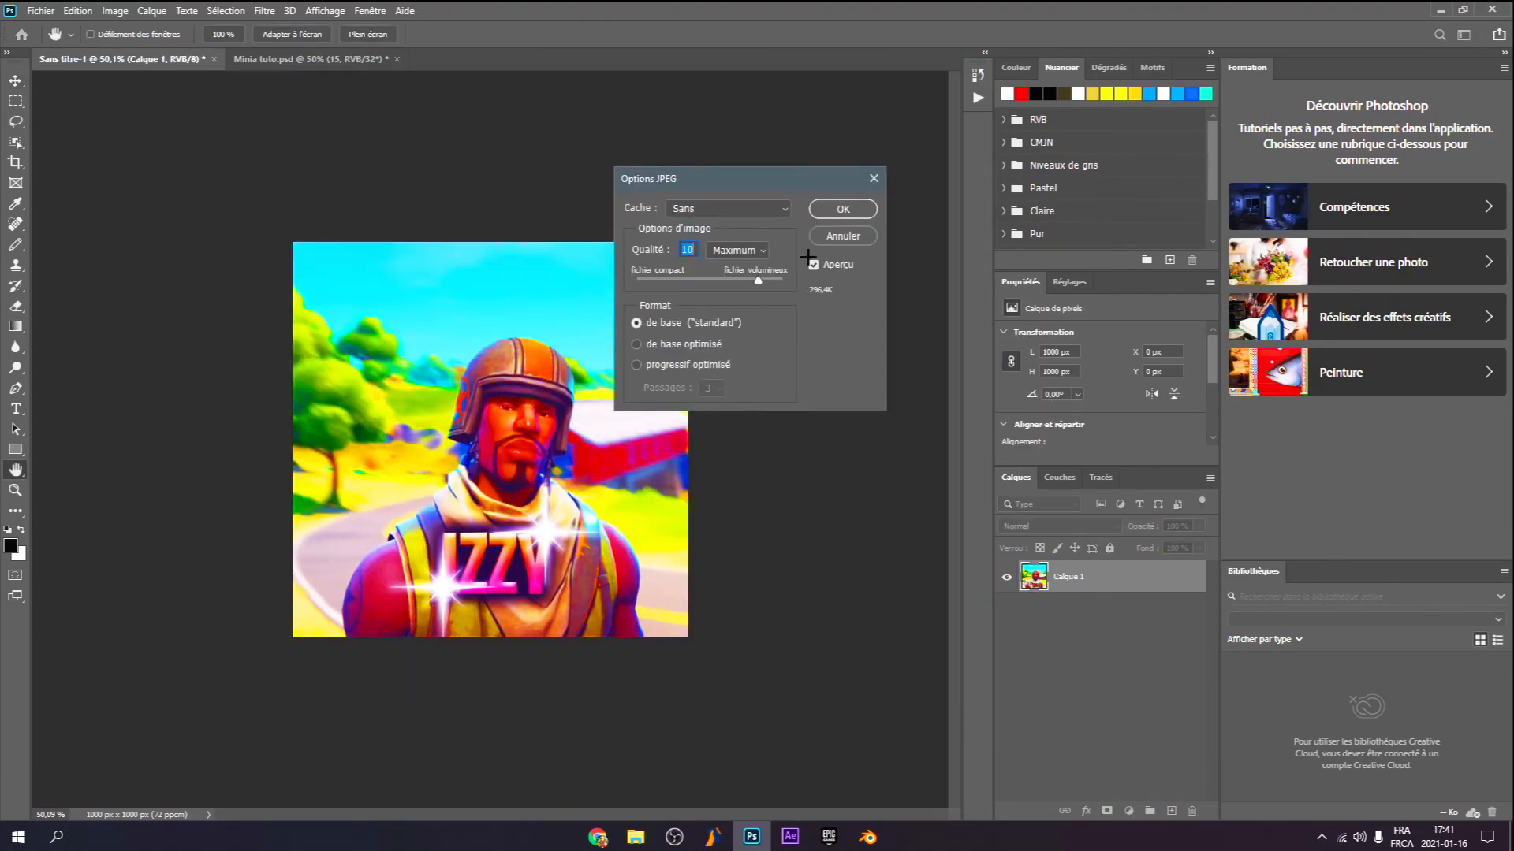
{"action": "left_click", "coordinate": [718, 247]}
{"action": "left_click", "coordinate": [735, 304]}
{"action": "left_click", "coordinate": [843, 212]}
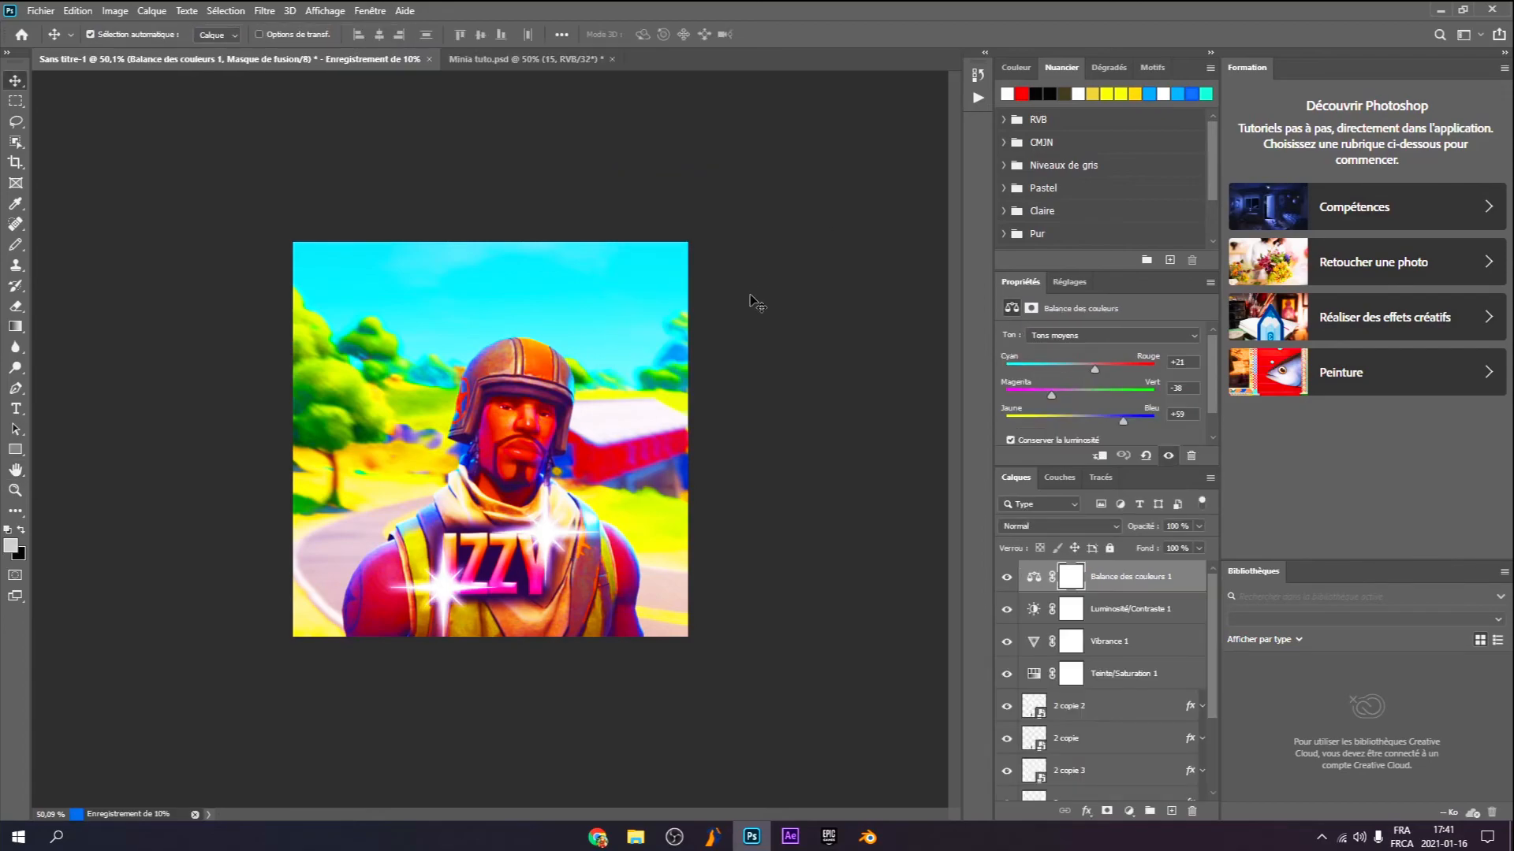
Switch to File Explorer and browse to the exported logo
{"action": "left_click", "coordinate": [633, 840]}
{"action": "double_click", "coordinate": [568, 337]}
{"action": "double_click", "coordinate": [788, 347]}
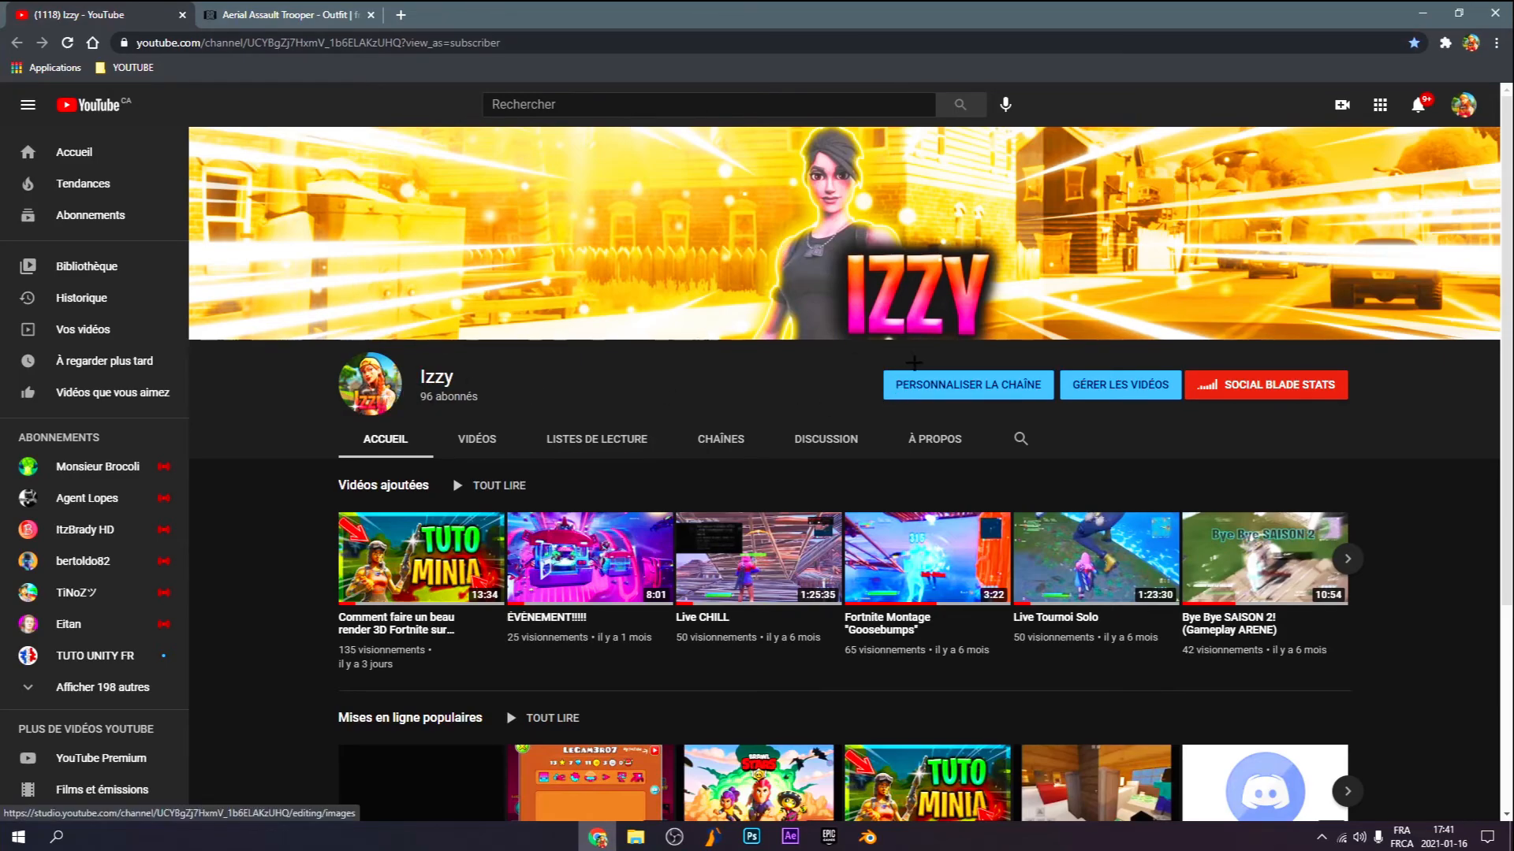
Open the Izzy channel in YouTube Studio and go to the branding settings of its channel customization
{"action": "left_click", "coordinate": [954, 388]}
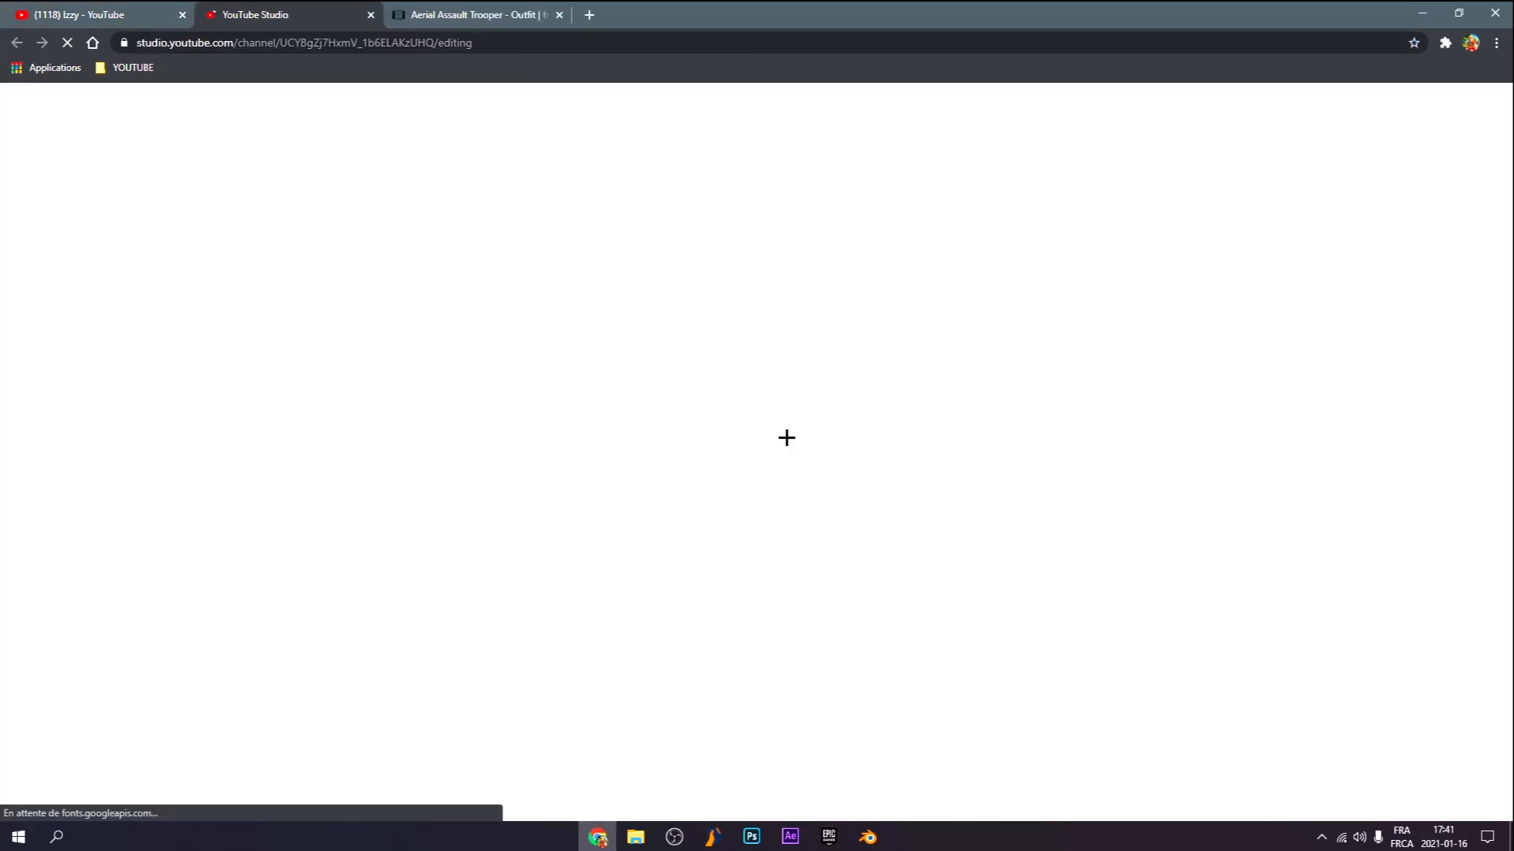
{"action": "left_click", "coordinate": [169, 14]}
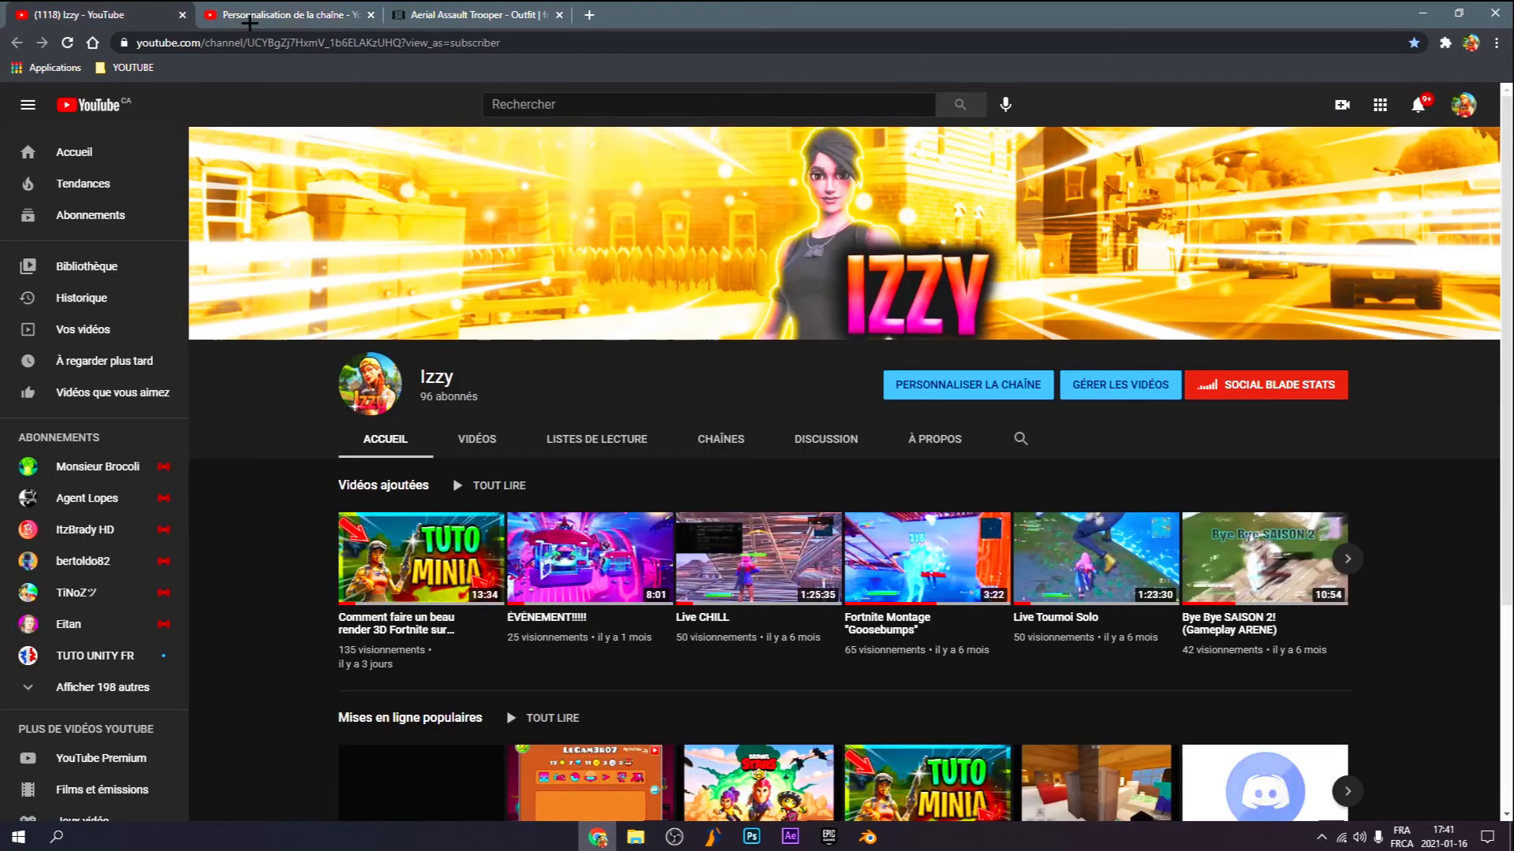
{"action": "left_click", "coordinate": [264, 15]}
{"action": "left_click", "coordinate": [122, 326]}
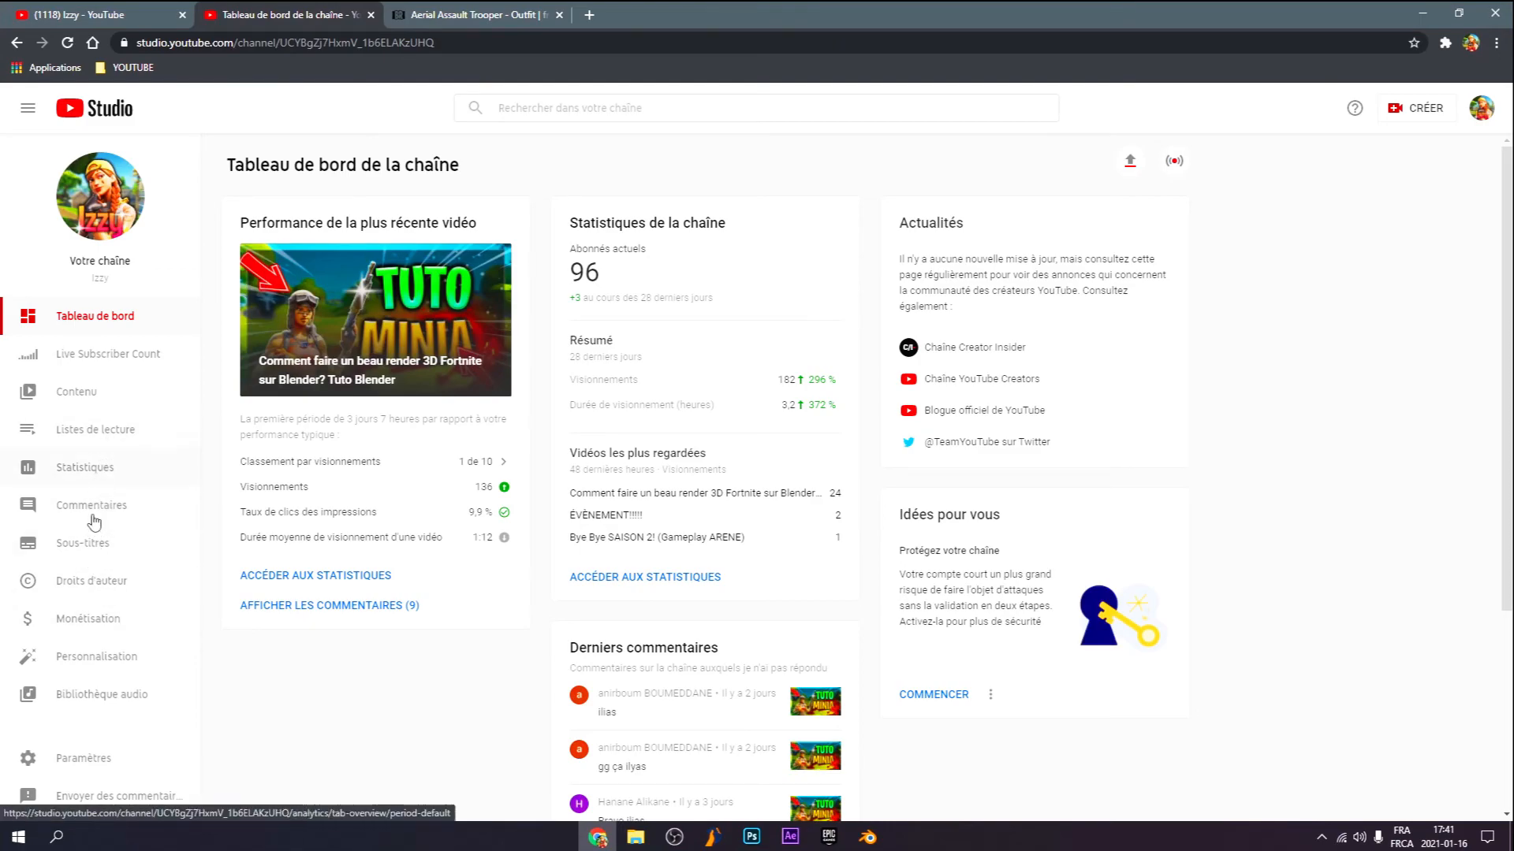
{"action": "left_click", "coordinate": [112, 659]}
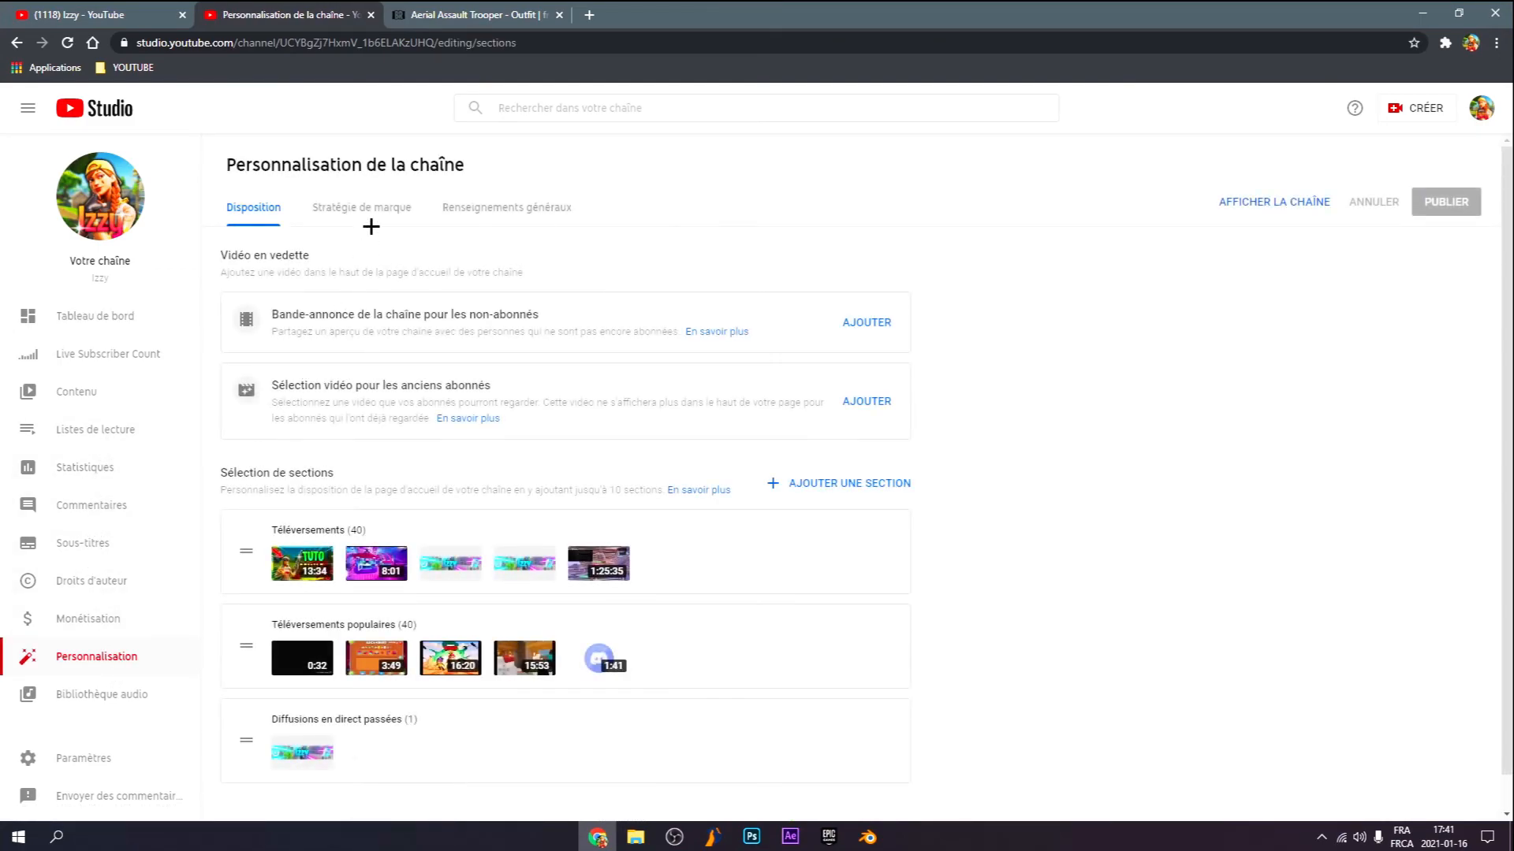
{"action": "left_click", "coordinate": [462, 209]}
{"action": "left_click", "coordinate": [406, 209]}
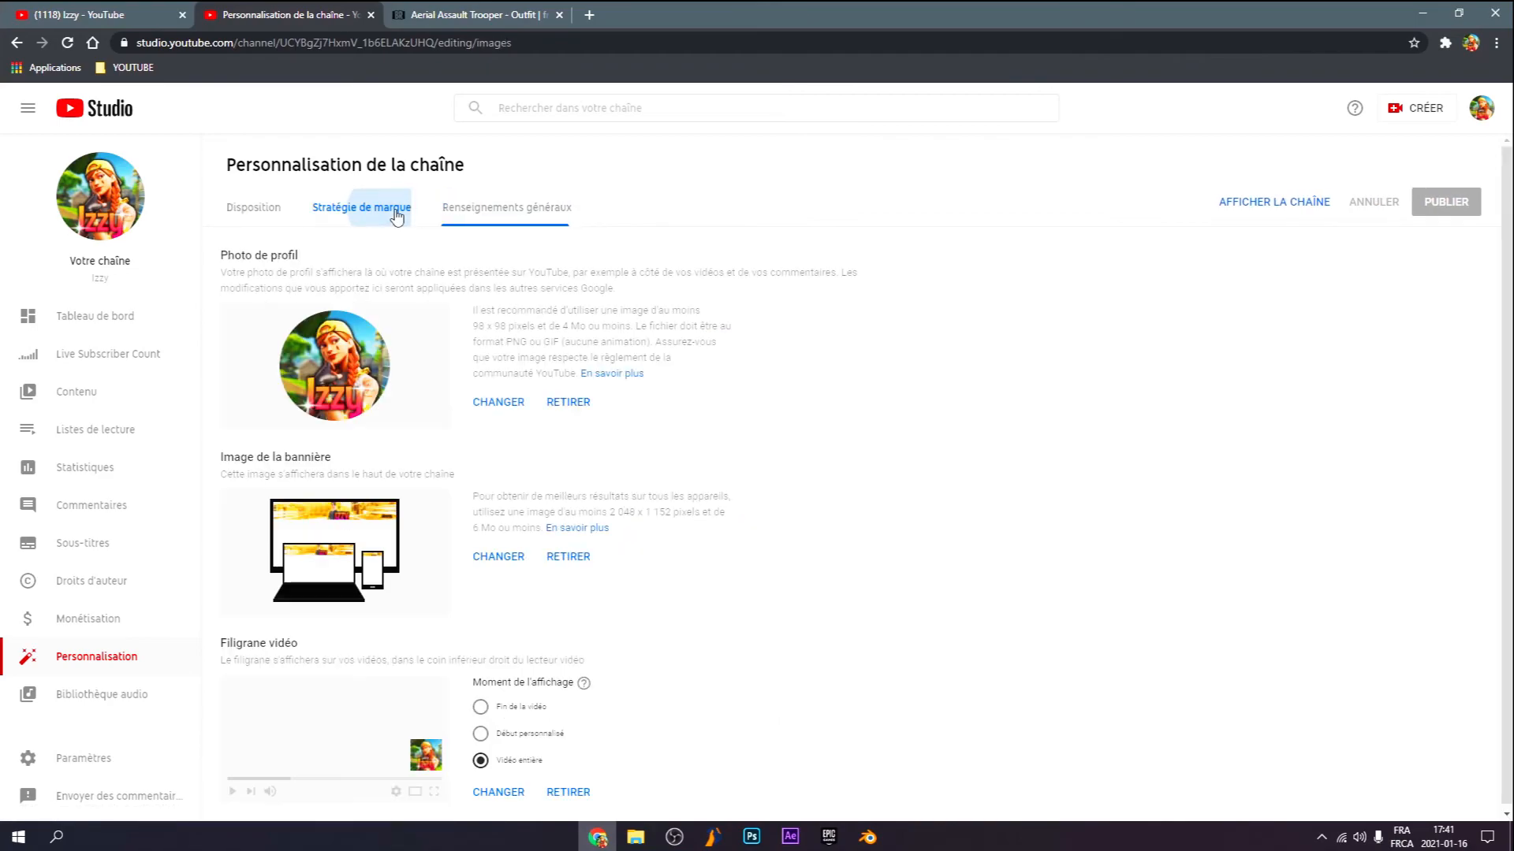
Load Sans titre-1 from the Rendus folder as the channel's profile photo with the full-image crop, and discard the change without publishing
{"action": "left_click", "coordinate": [504, 403]}
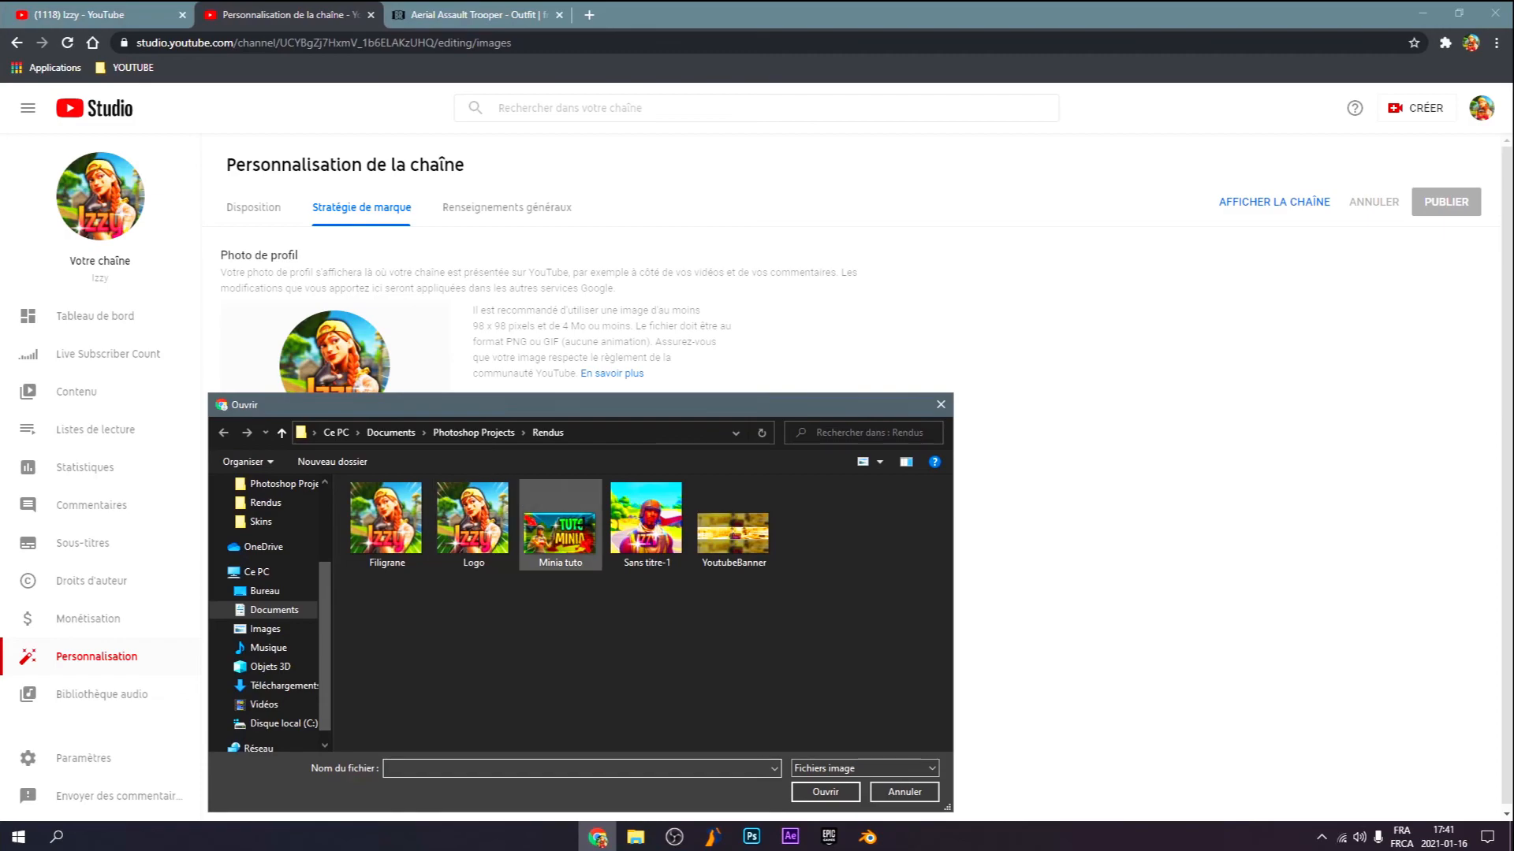
{"action": "left_click", "coordinate": [645, 522]}
{"action": "left_click", "coordinate": [825, 792]}
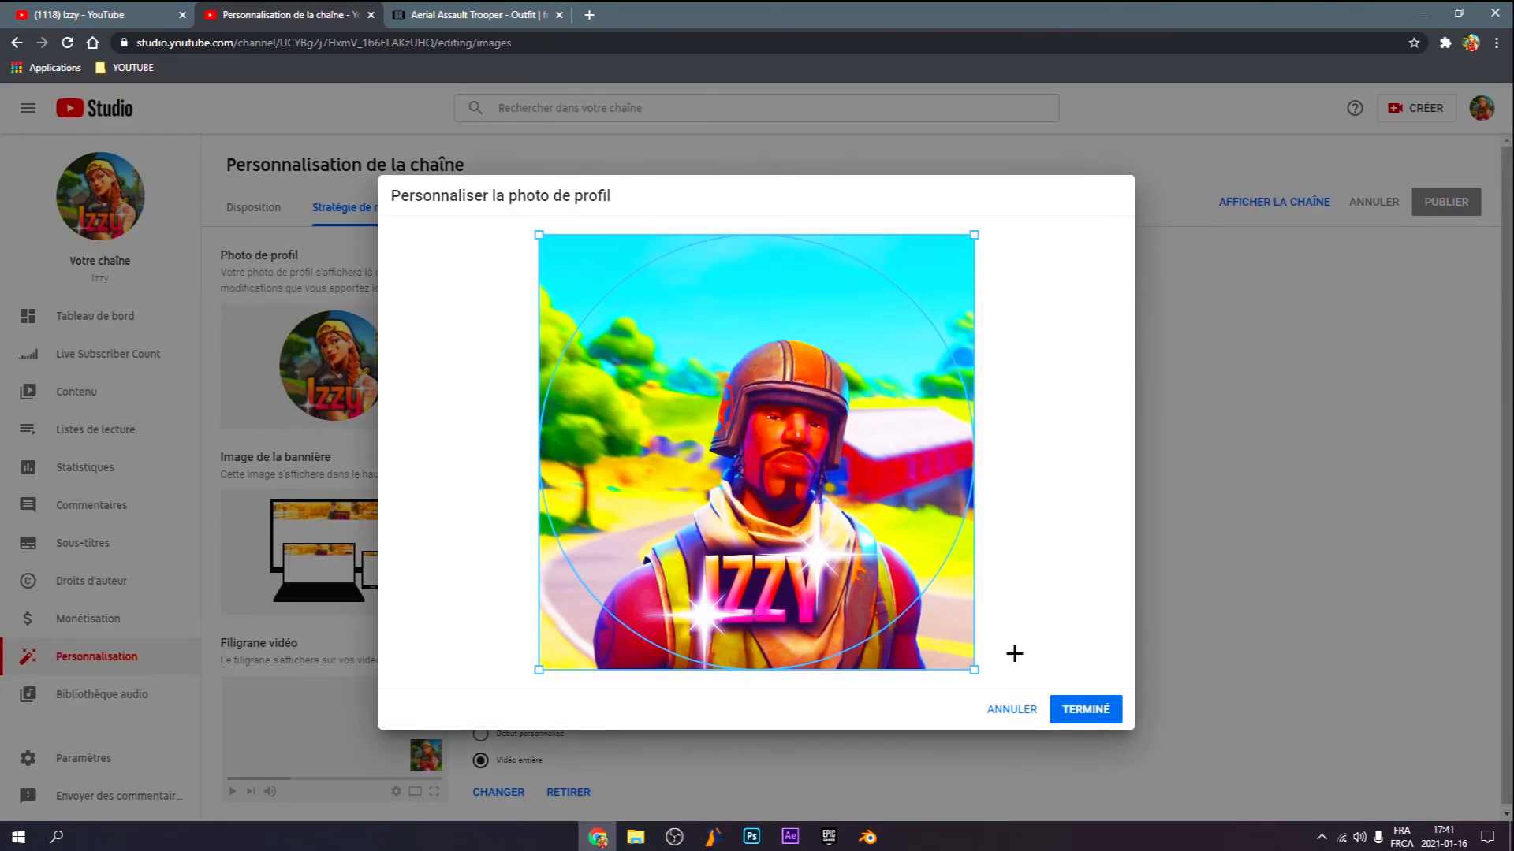
{"action": "left_click", "coordinate": [1092, 711]}
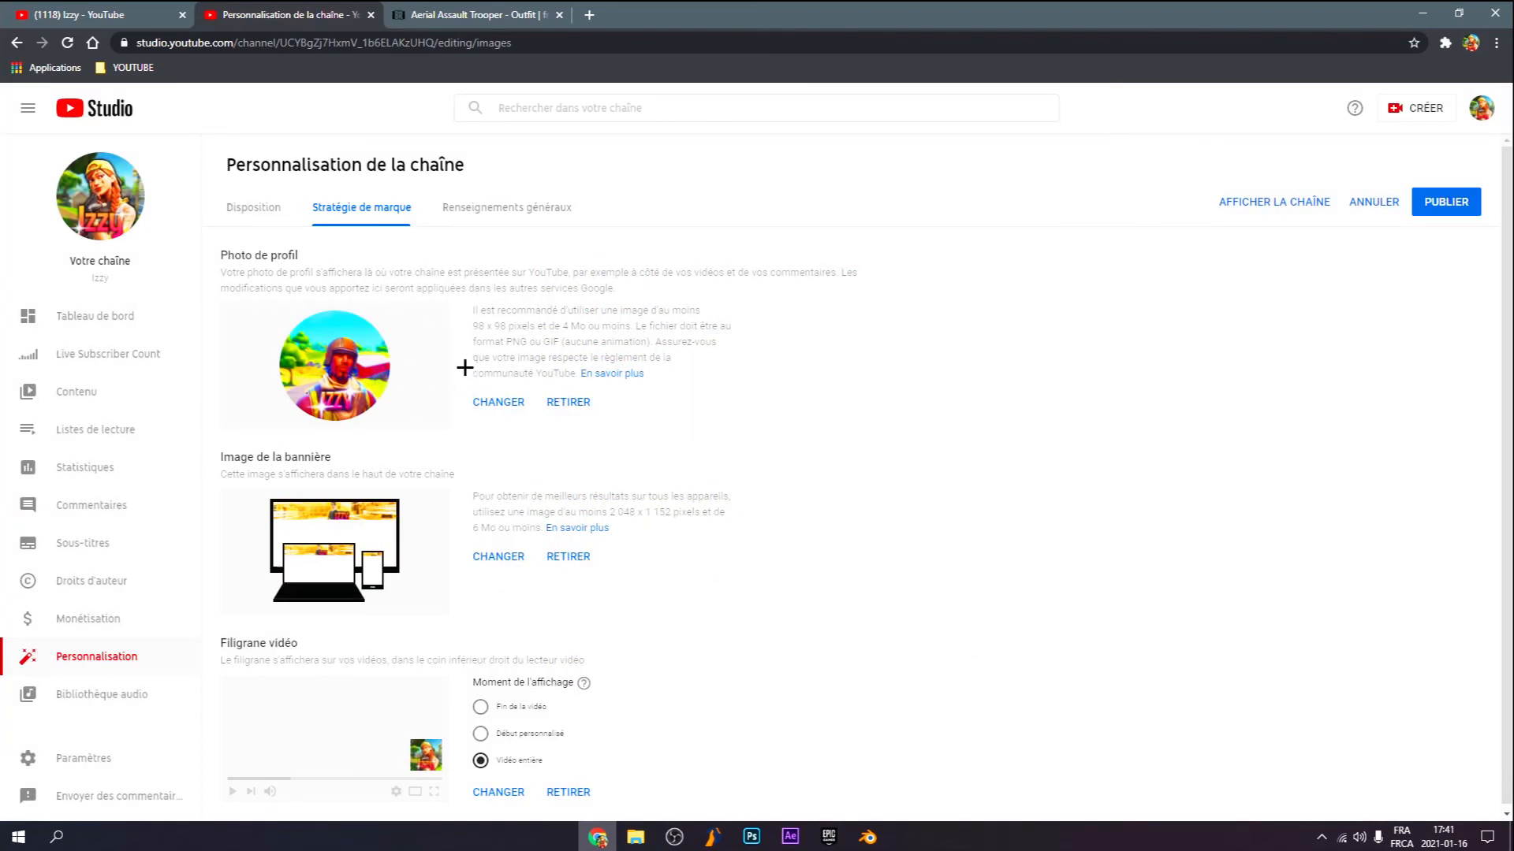
{"action": "left_click", "coordinate": [1417, 207]}
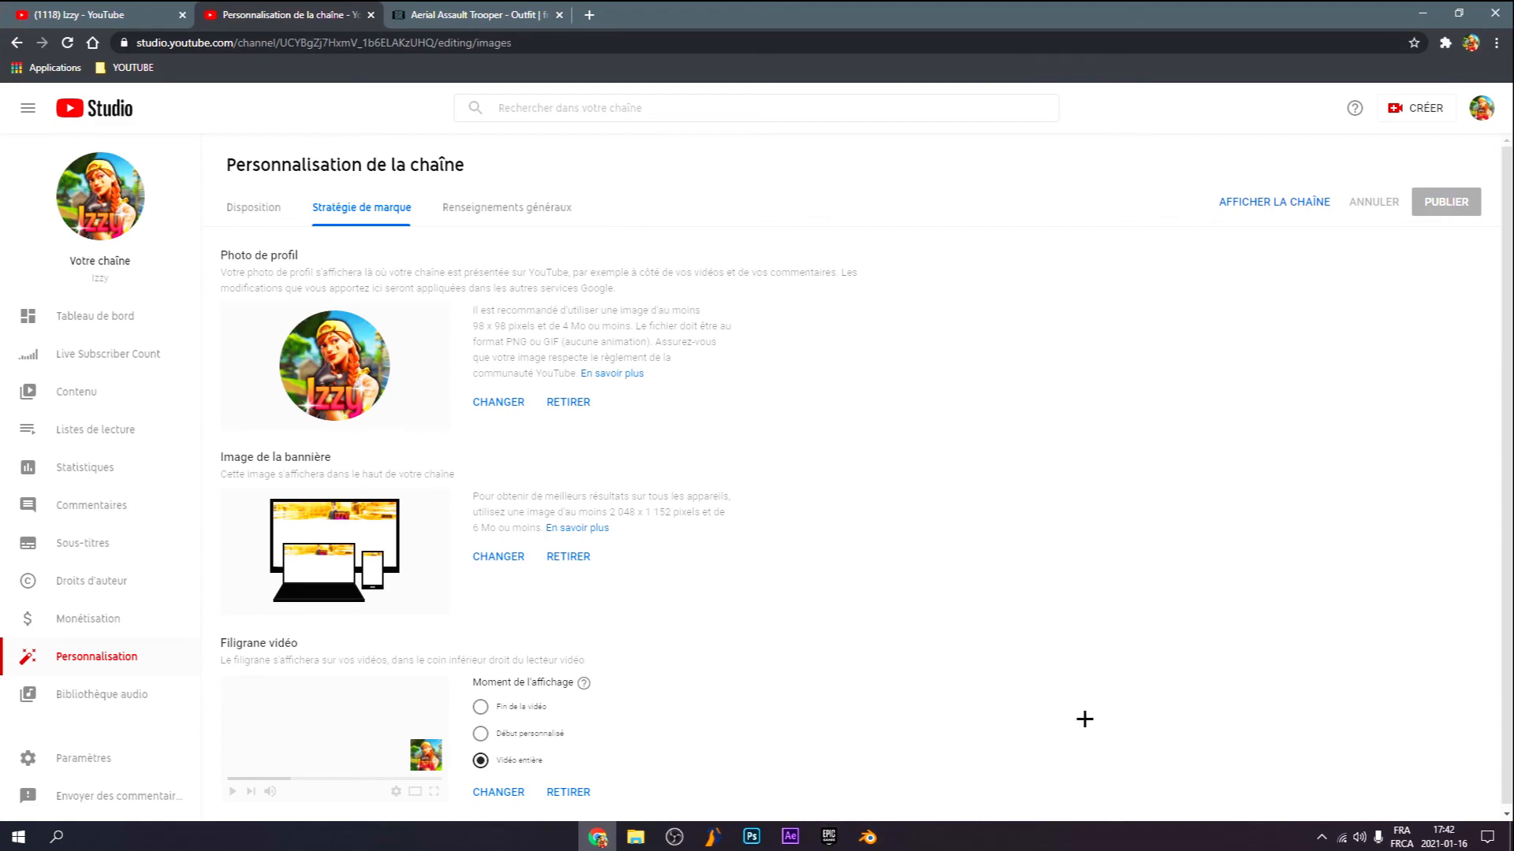
{"action": "left_click", "coordinate": [752, 837]}
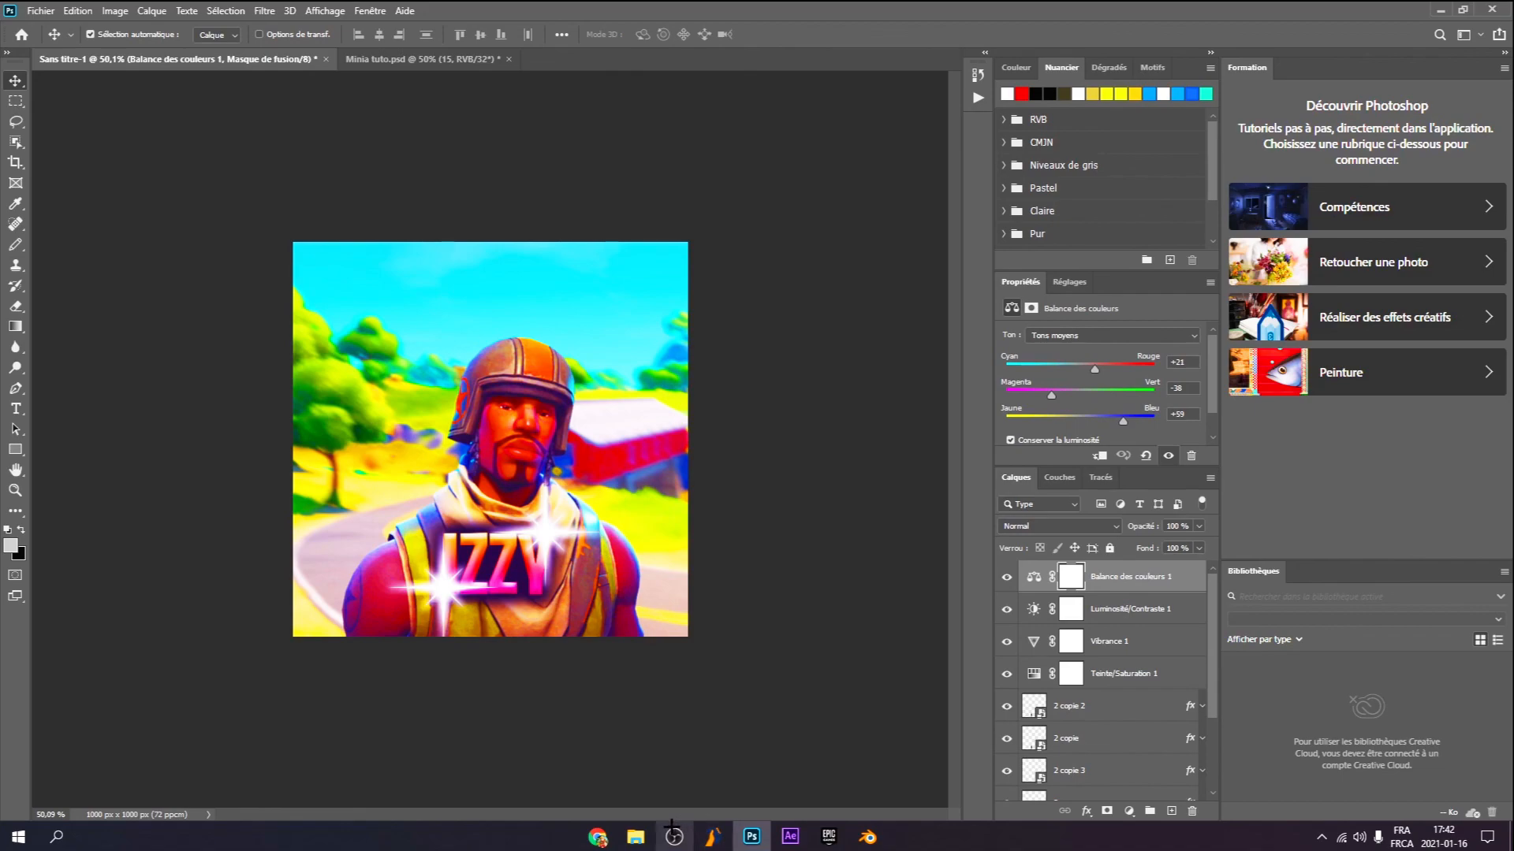
{"action": "mouse_move", "coordinate": [663, 846]}
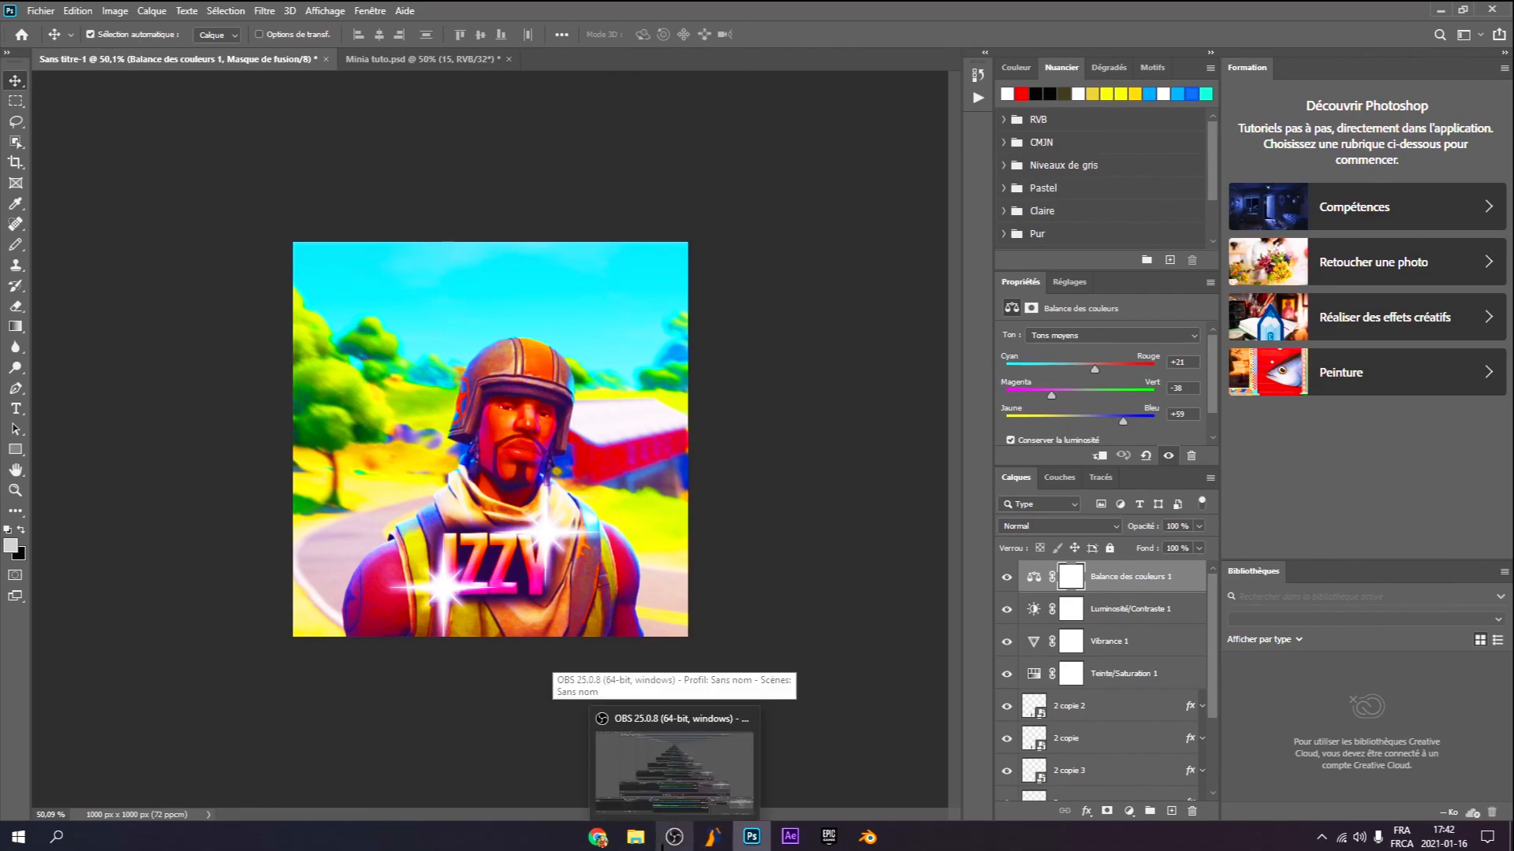
{"action": "left_click", "coordinate": [662, 845]}
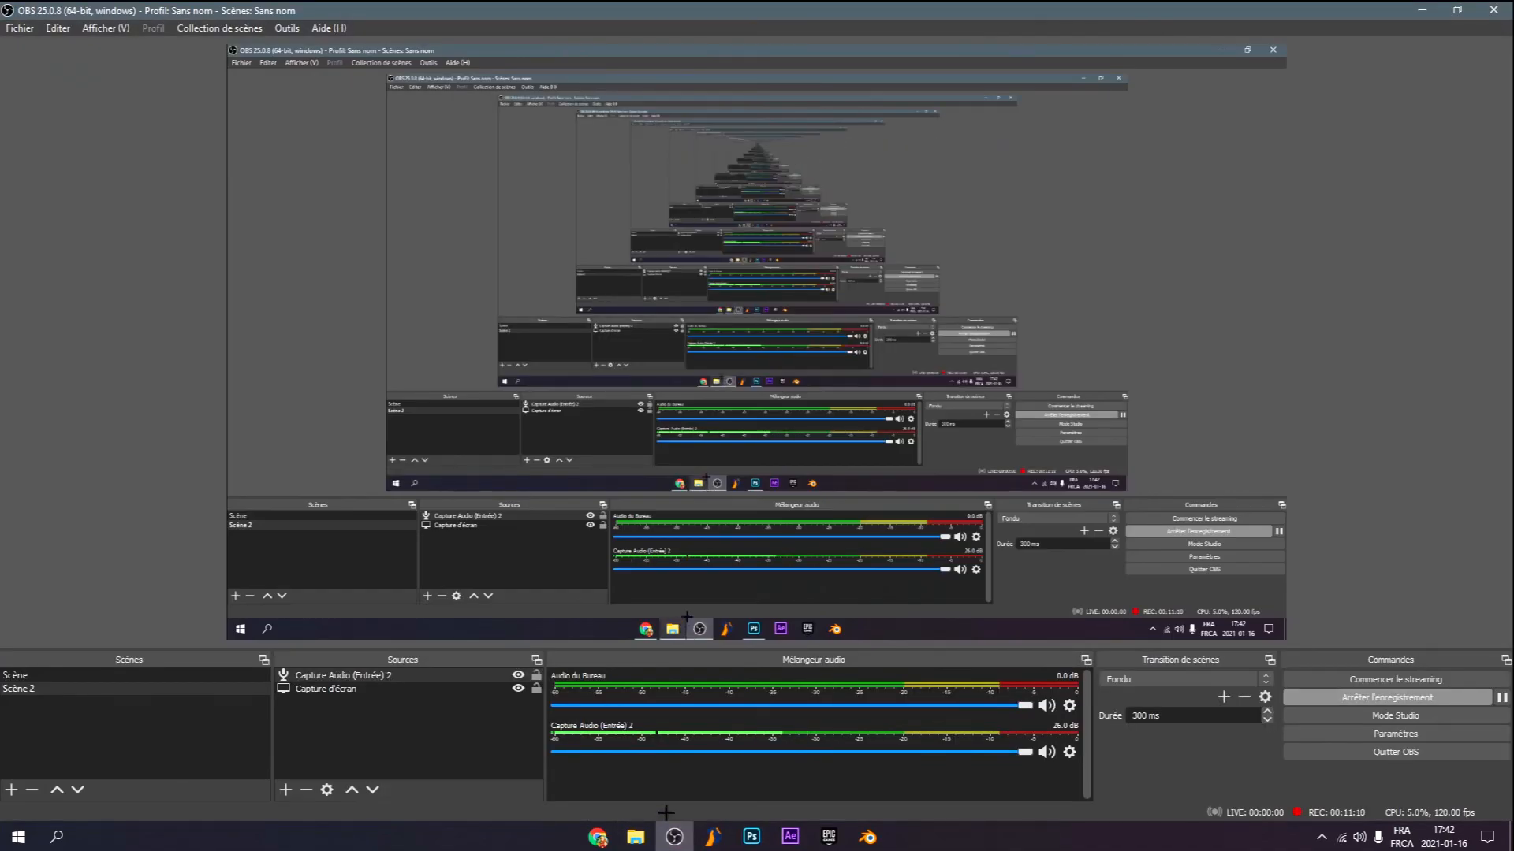